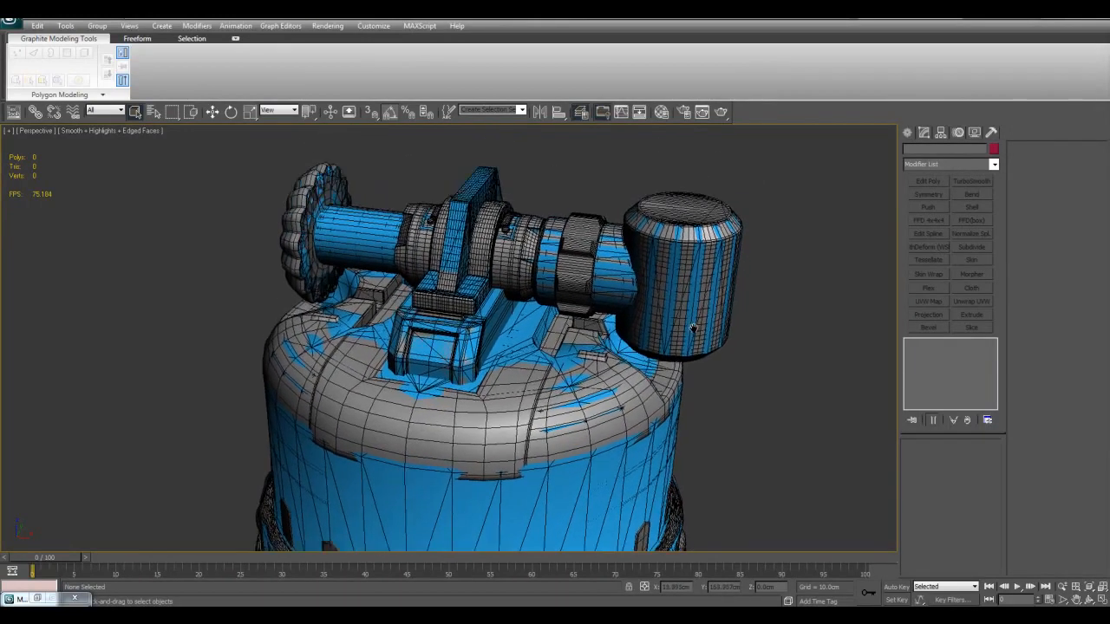
# - Examine how the low-poly mesh overlaps the detailed high-poly mesh around the tank's top and valve assembly
pyautogui.scroll(-4, 689, 259)
pyautogui.moveTo(604, 290); pyautogui.dragTo(611, 312, button='middle')
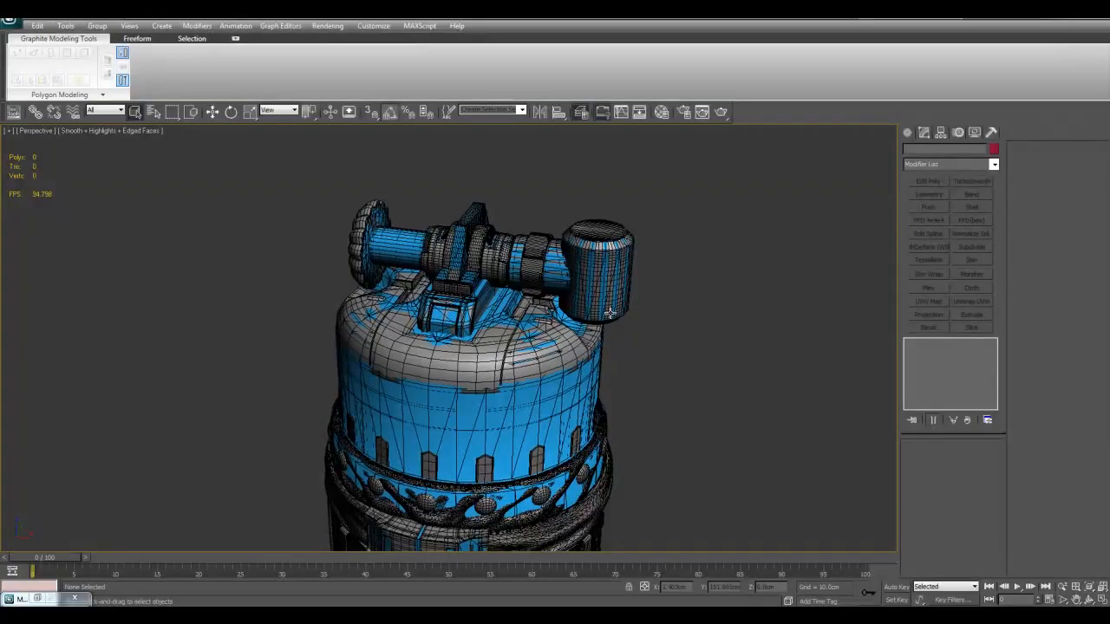
pyautogui.scroll(4, 581, 338)
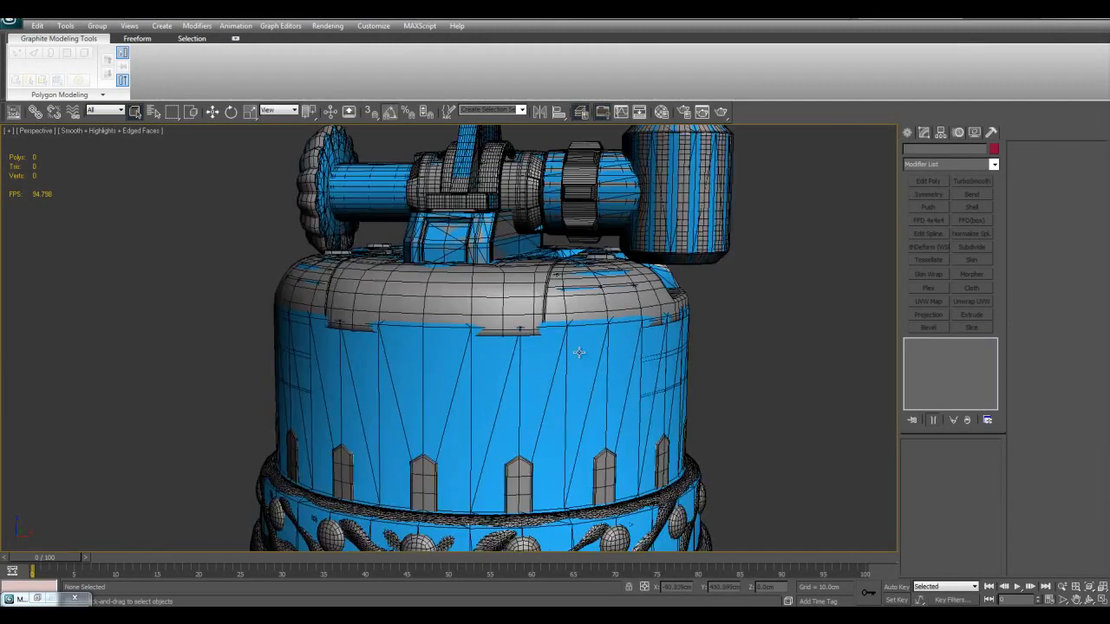
pyautogui.keyDown('alt'); pyautogui.moveTo(602, 302); pyautogui.dragTo(615, 314, button='middle'); pyautogui.keyUp('alt')
pyautogui.moveTo(669, 352); pyautogui.dragTo(665, 366, button='middle')
pyautogui.scroll(-4, 654, 295)
pyautogui.keyDown('alt'); pyautogui.moveTo(651, 285); pyautogui.dragTo(637, 312, button='middle'); pyautogui.keyUp('alt')
pyautogui.scroll(5, 637, 351)
pyautogui.scroll(-2, 627, 320)
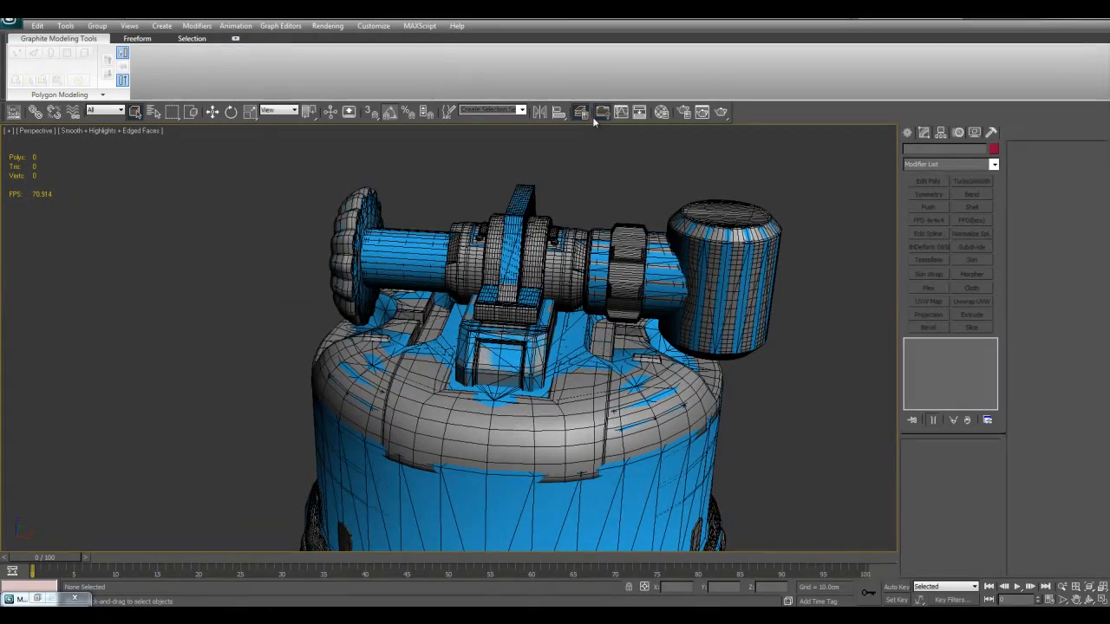
pyautogui.moveTo(632, 173); pyautogui.dragTo(592, 167, button='middle')
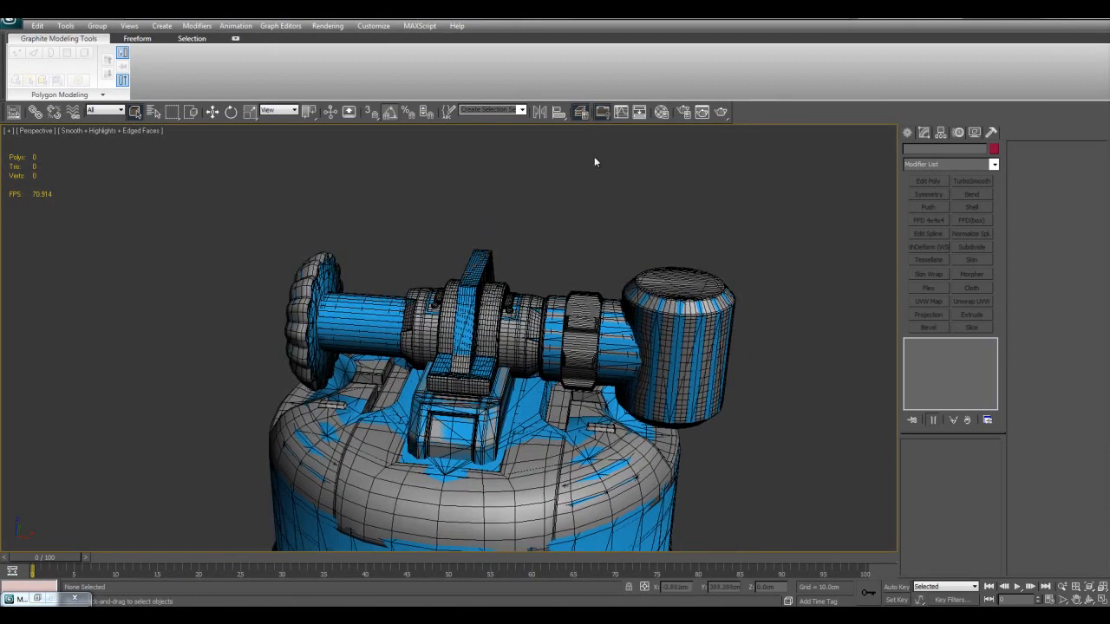
pyautogui.keyDown('alt'); pyautogui.moveTo(588, 280); pyautogui.dragTo(559, 305, button='middle'); pyautogui.keyUp('alt')
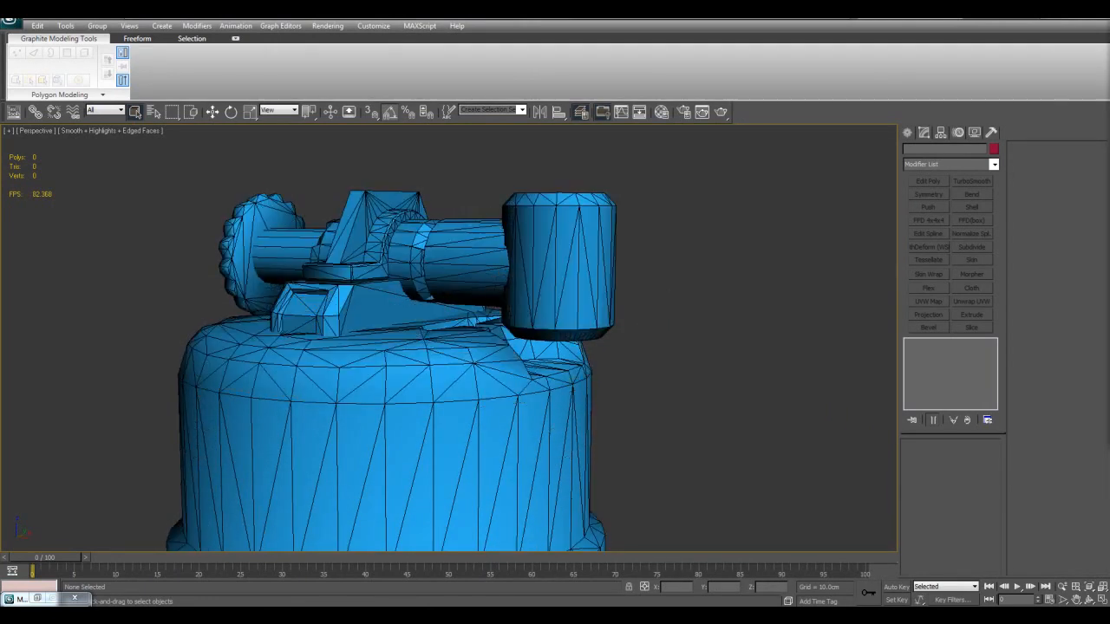
# - Examine the low-poly mesh on its own around the valve, knob and tank shoulder
pyautogui.keyDown('alt'); pyautogui.moveTo(468, 251); pyautogui.dragTo(534, 289, button='middle'); pyautogui.keyUp('alt')
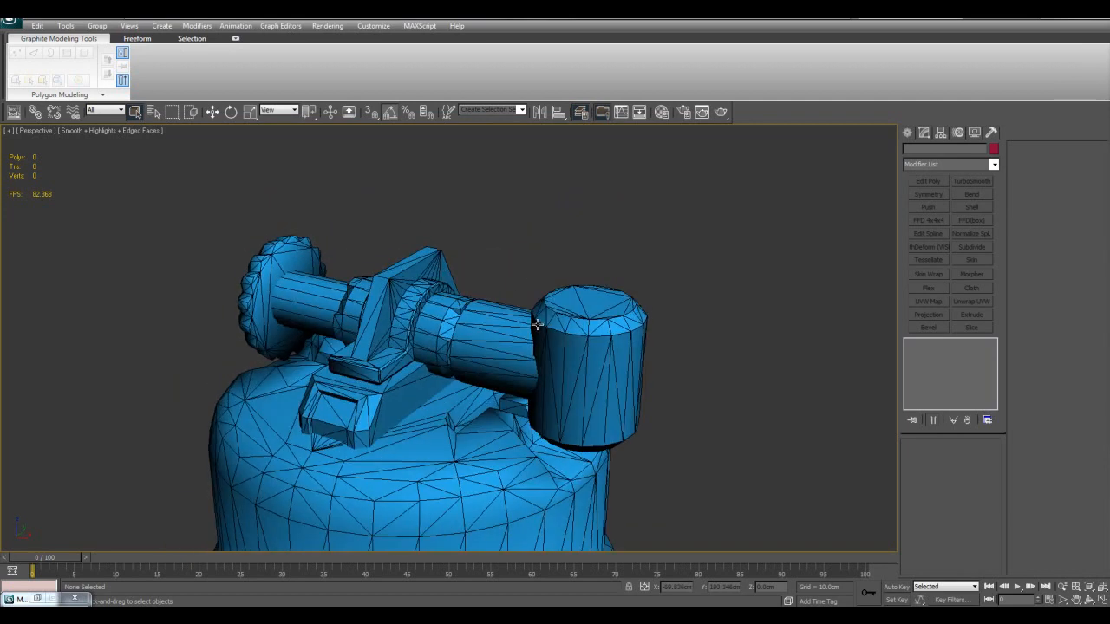
pyautogui.keyDown('alt'); pyautogui.moveTo(599, 309); pyautogui.dragTo(576, 317, button='middle'); pyautogui.keyUp('alt')
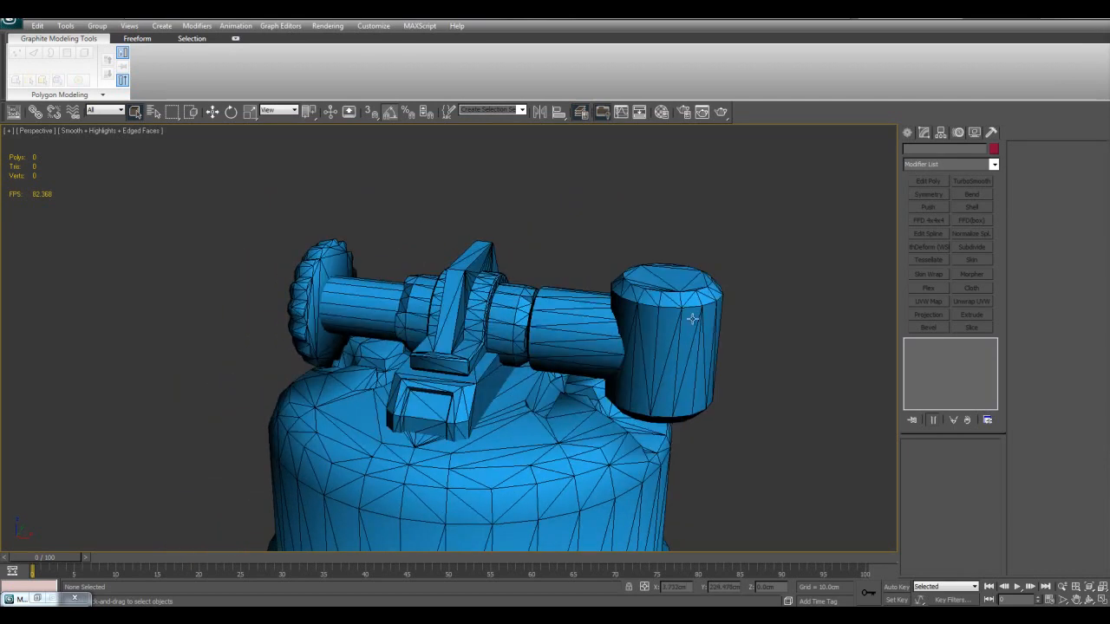
pyautogui.scroll(-3, 840, 491)
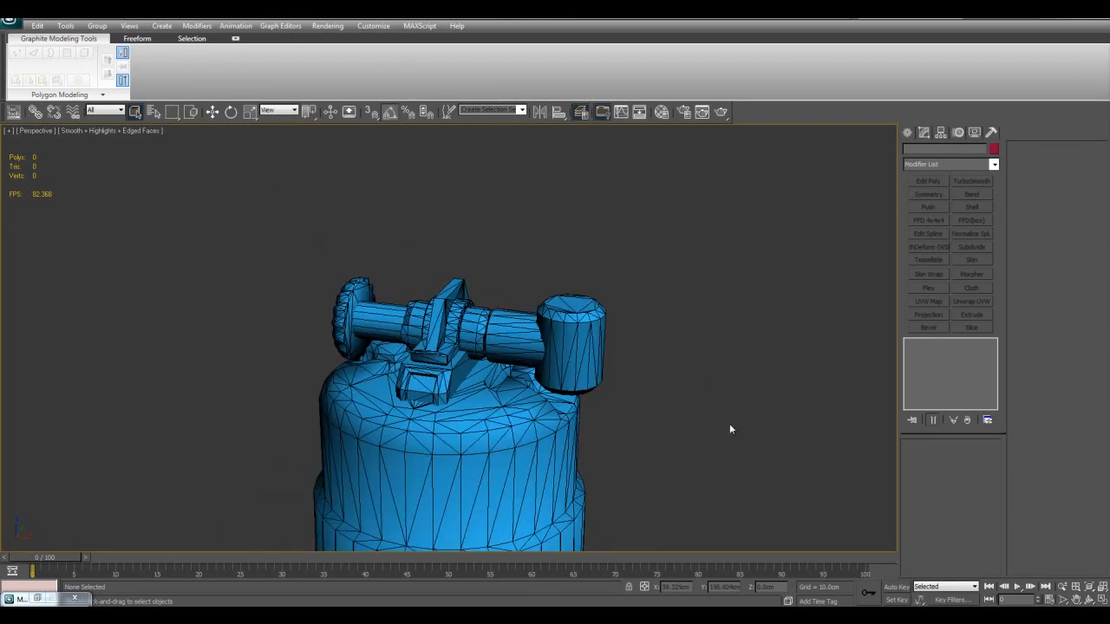
pyautogui.moveTo(573, 329); pyautogui.dragTo(604, 337, button='middle')
pyautogui.scroll(3, 604, 337)
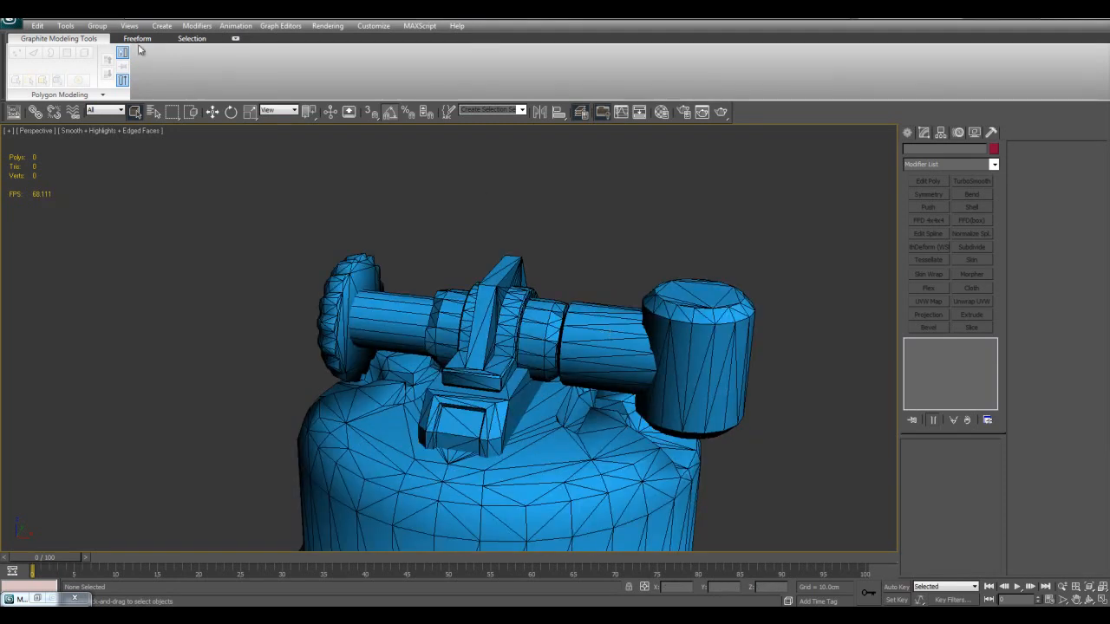
pyautogui.moveTo(696, 342); pyautogui.dragTo(693, 223, button='middle')
pyautogui.moveTo(616, 314); pyautogui.dragTo(572, 403, button='middle')
pyautogui.keyDown('alt'); pyautogui.moveTo(610, 336); pyautogui.dragTo(675, 276, button='middle'); pyautogui.keyUp('alt')
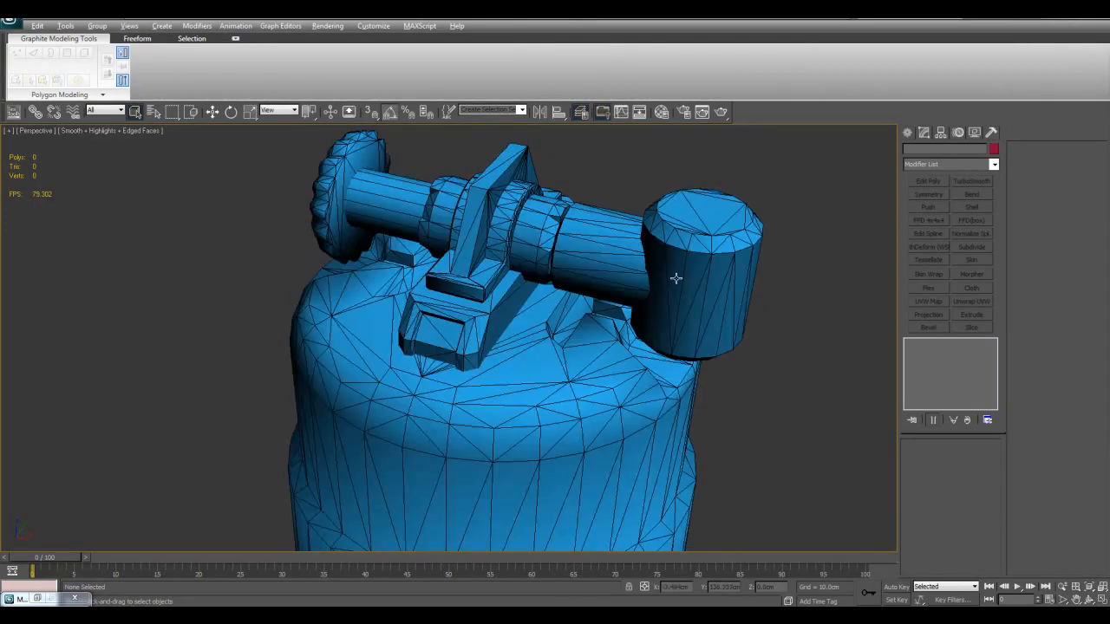
# - Select all the low-poly tank objects together and check their combined polygon statistics and overall silhouette
pyautogui.scroll(-8, 576, 311)
pyautogui.moveTo(314, 235); pyautogui.dragTo(572, 488)
pyautogui.scroll(5, 593, 417)
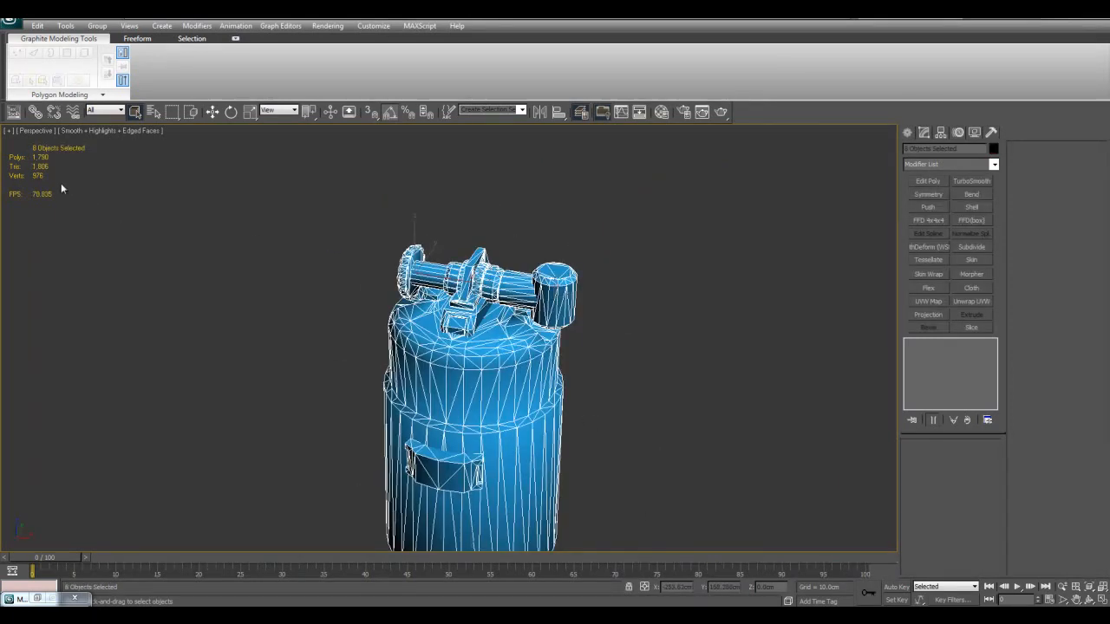
pyautogui.moveTo(577, 417); pyautogui.dragTo(589, 396, button='middle')
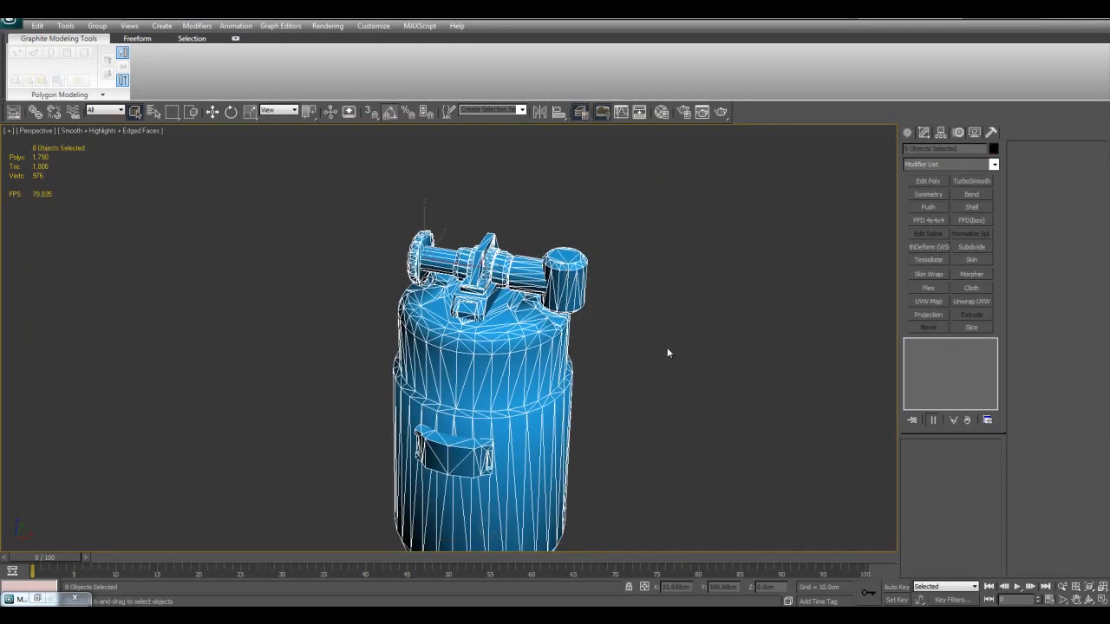
pyautogui.moveTo(649, 329); pyautogui.dragTo(615, 394, button='middle')
pyautogui.scroll(3, 619, 396)
pyautogui.press('z')
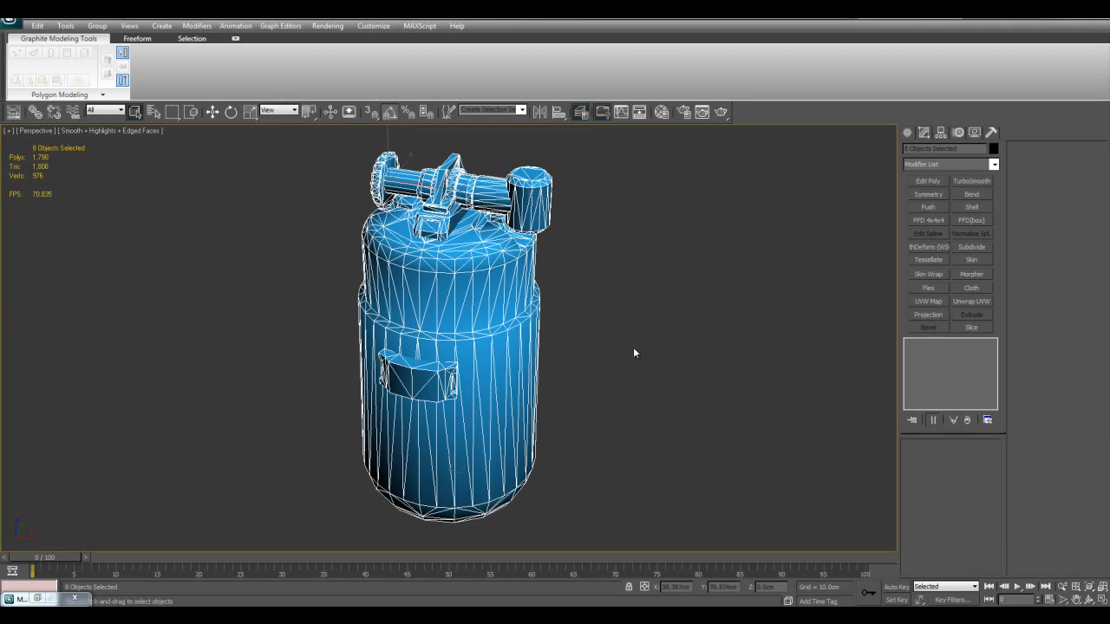
pyautogui.press('m')
pyautogui.moveTo(597, 269); pyautogui.dragTo(622, 320, button='middle')
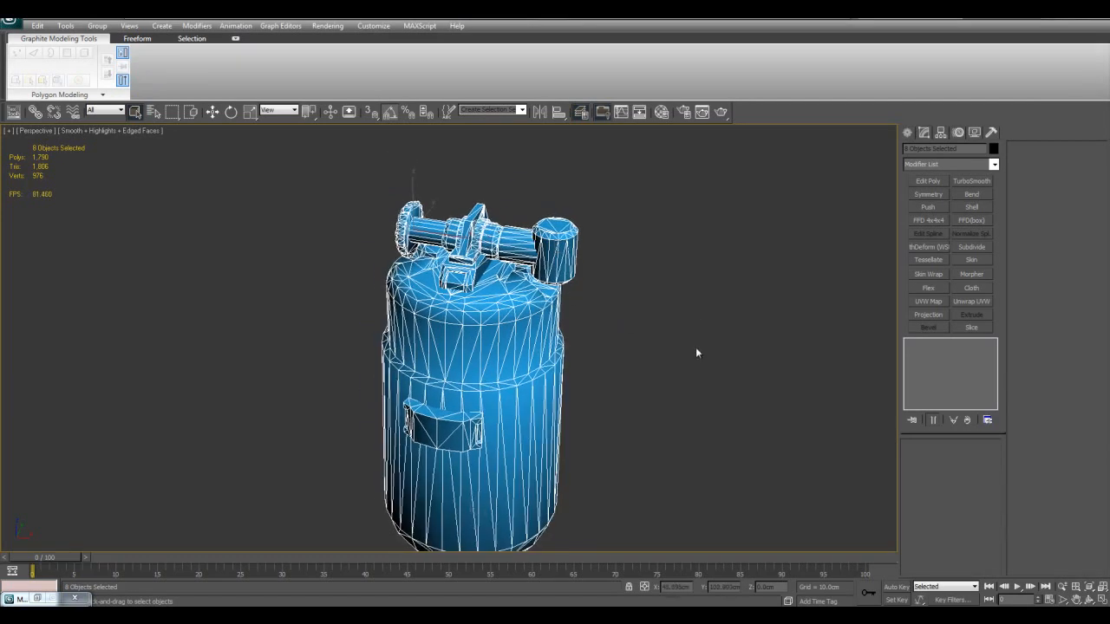
pyautogui.scroll(3, 694, 334)
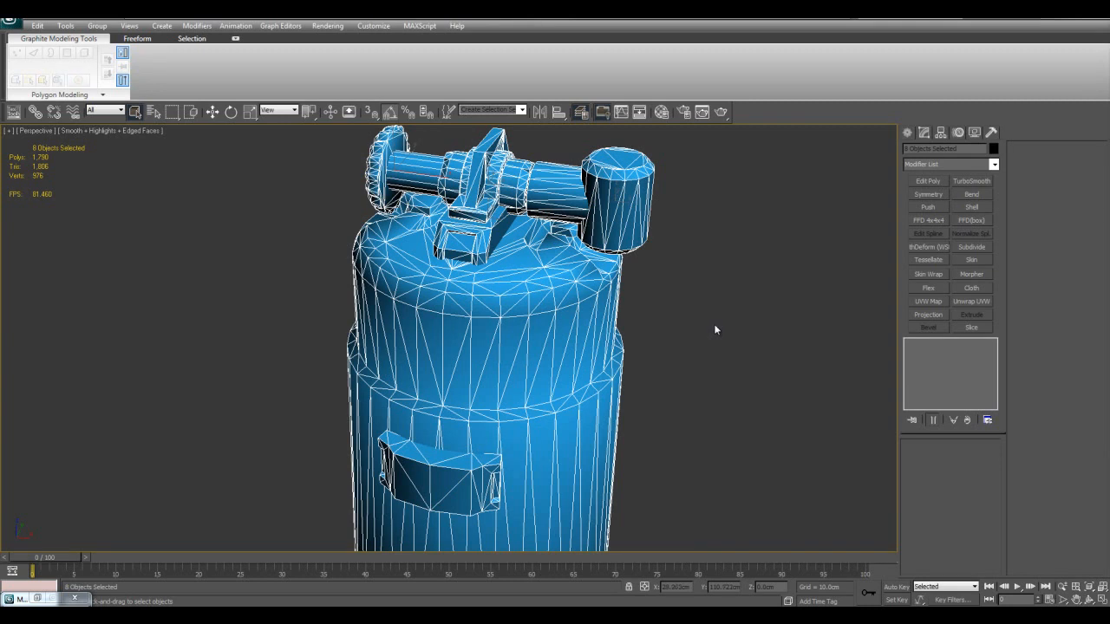
pyautogui.moveTo(726, 337); pyautogui.dragTo(725, 435, button='middle')
pyautogui.moveTo(783, 398); pyautogui.dragTo(737, 345, button='middle')
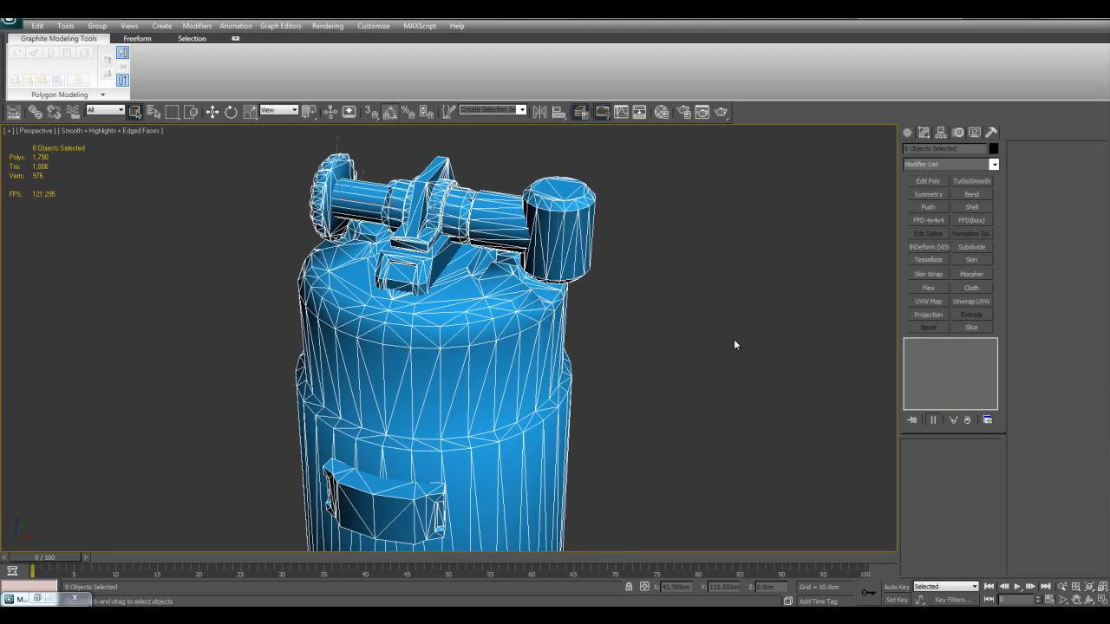
pyautogui.moveTo(658, 329); pyautogui.dragTo(612, 416, button='middle')
pyautogui.scroll(-4, 673, 345)
pyautogui.scroll(3, 699, 337)
# - Isolate the bracket box beneath the valve and turn the view to its underside
pyautogui.click(722, 444)
pyautogui.click(463, 385)
pyautogui.press('z')
pyautogui.scroll(-6, 641, 420)
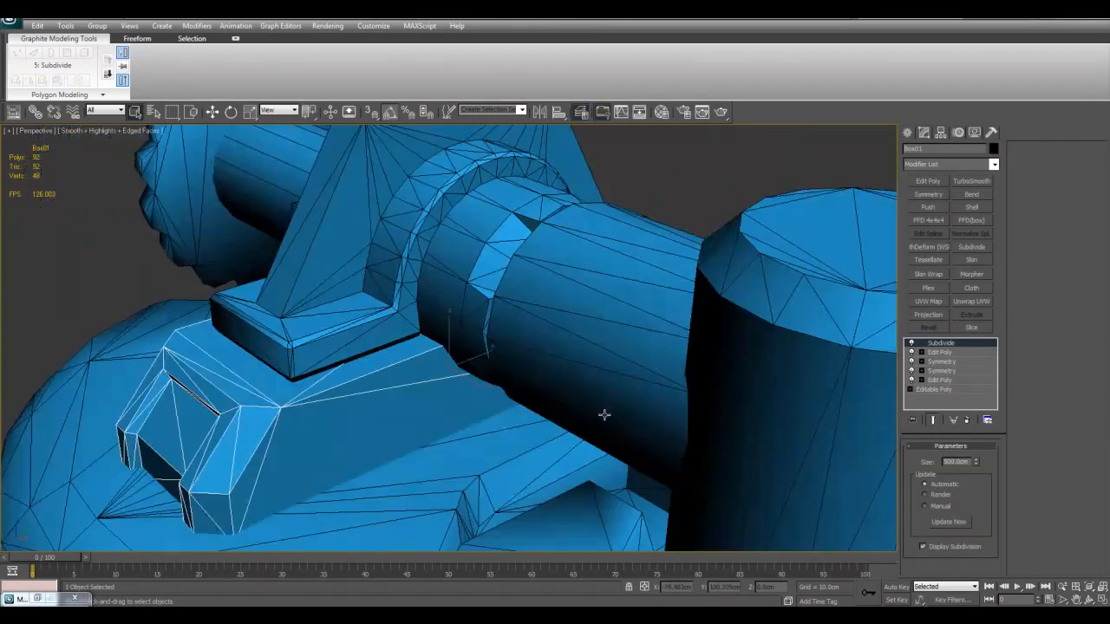
pyautogui.scroll(2, 623, 380)
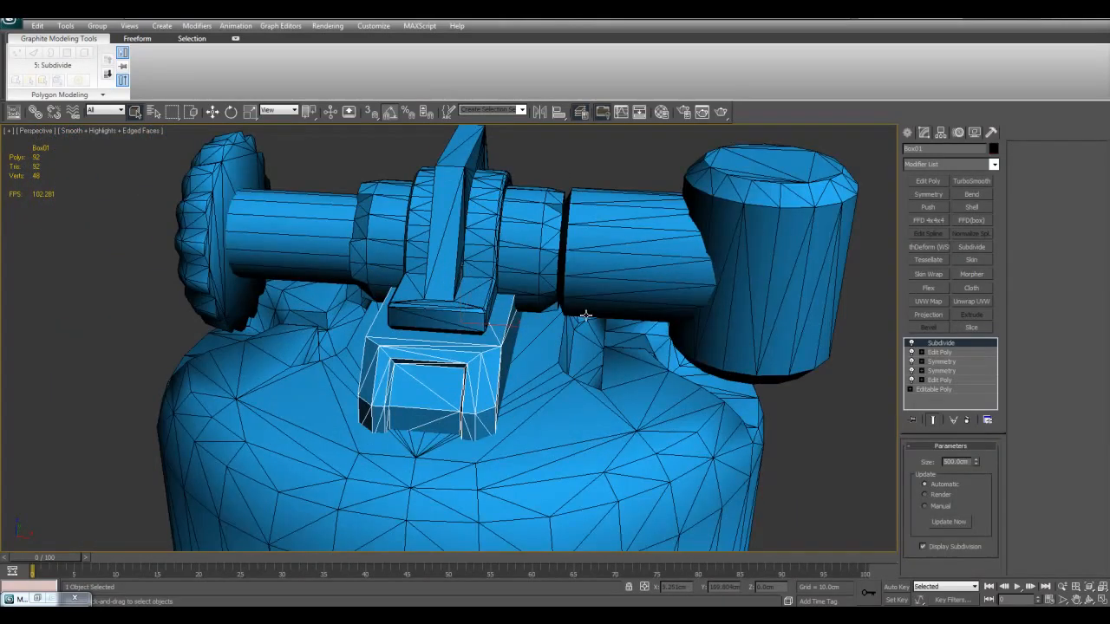
pyautogui.keyDown('alt'); pyautogui.moveTo(658, 345); pyautogui.dragTo(594, 296, button='middle'); pyautogui.keyUp('alt')
pyautogui.scroll(-5, 567, 340)
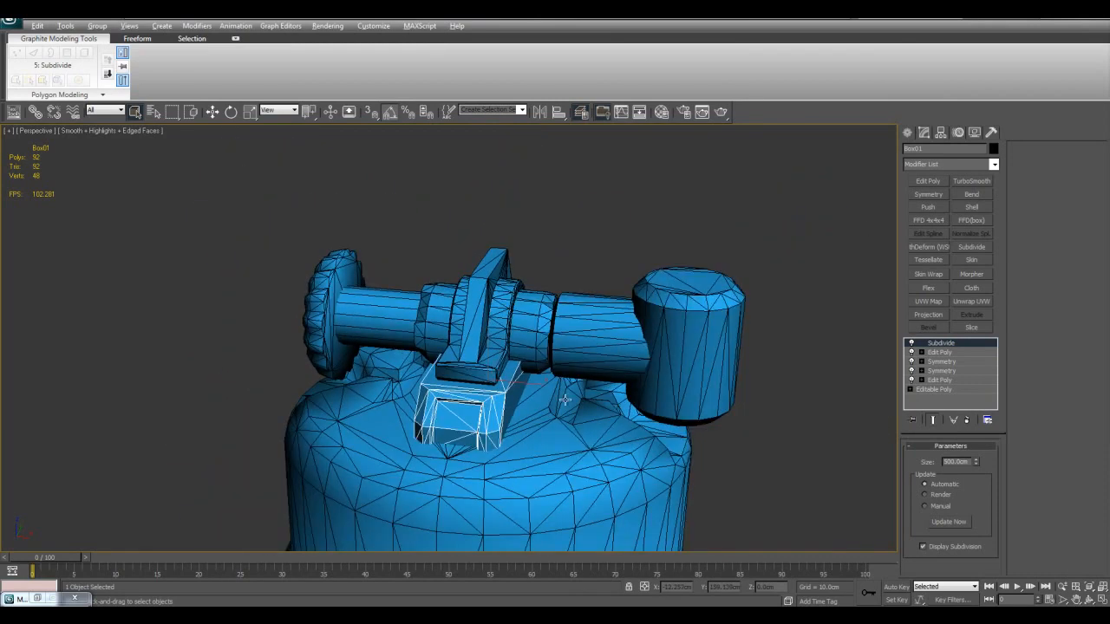
pyautogui.hotkey('alt', 'q')
pyautogui.scroll(-3, 609, 371)
pyautogui.keyDown('alt'); pyautogui.moveTo(624, 381); pyautogui.dragTo(626, 317, button='middle'); pyautogui.keyUp('alt')
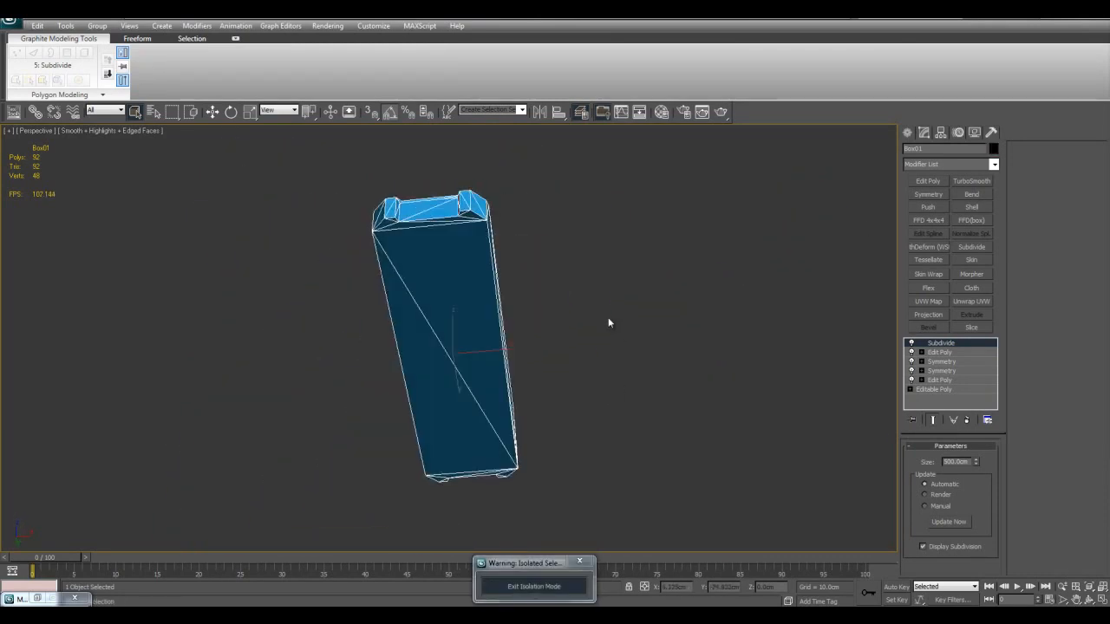
pyautogui.scroll(3, 608, 371)
pyautogui.moveTo(538, 319)
pyautogui.keyDown('alt'); pyautogui.mouseDown(button='middle')
pyautogui.moveTo(528, 364)
pyautogui.moveTo(546, 319)
pyautogui.mouseUp(button='middle'); pyautogui.keyUp('alt')
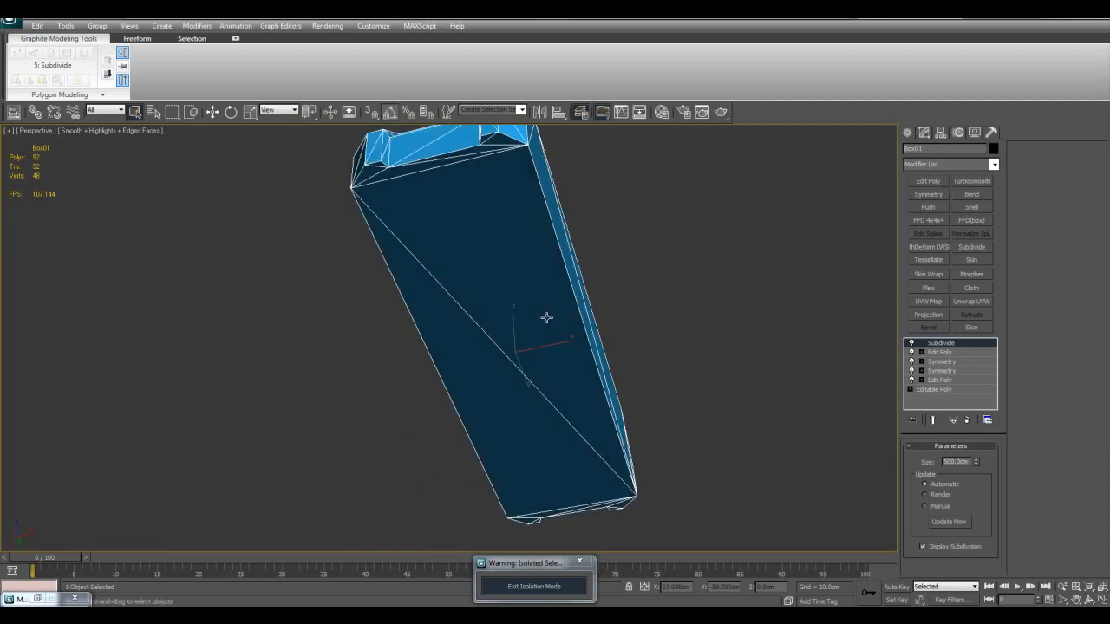
# - Add an Edit Poly modifier to the bracket box, delete its underside polygons using By Angle selection at 45, and exit isolation
pyautogui.click(928, 180)
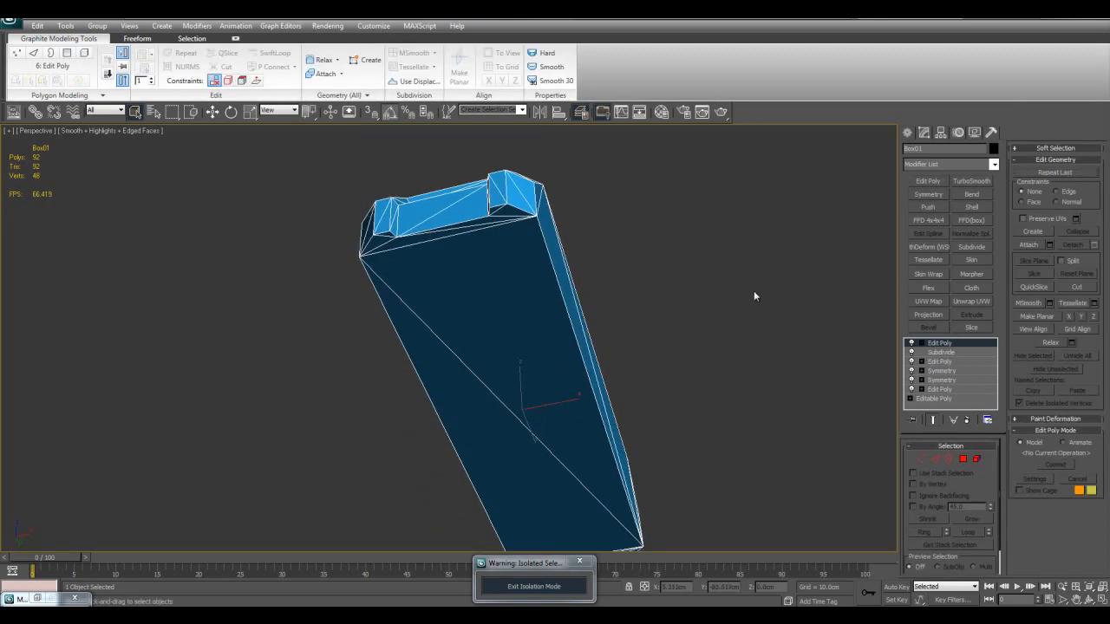
pyautogui.click(962, 459)
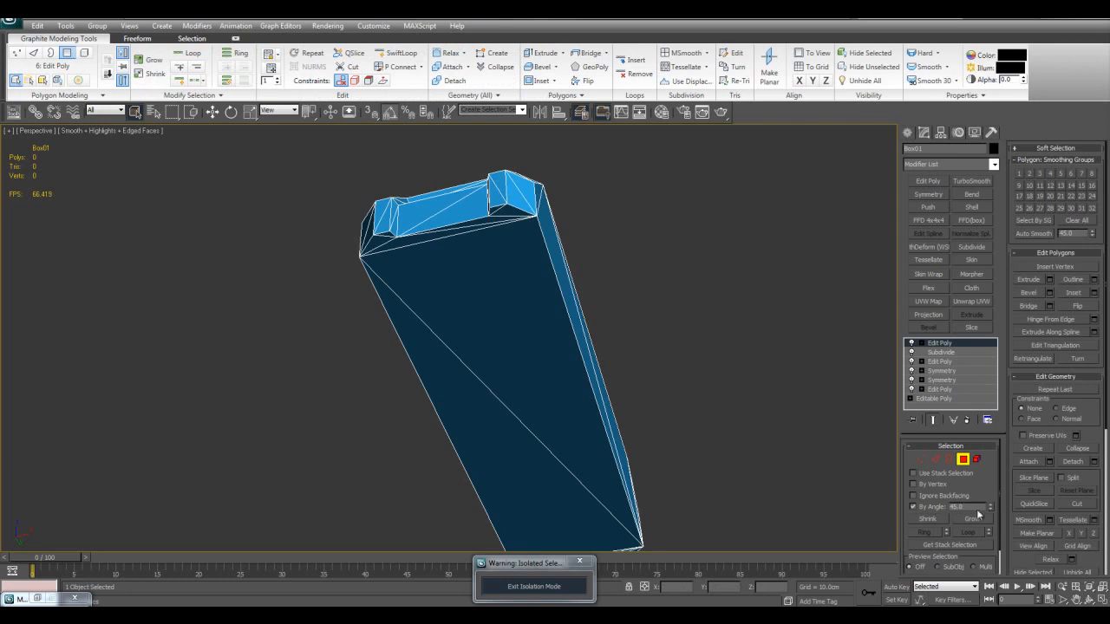
pyautogui.click(514, 349)
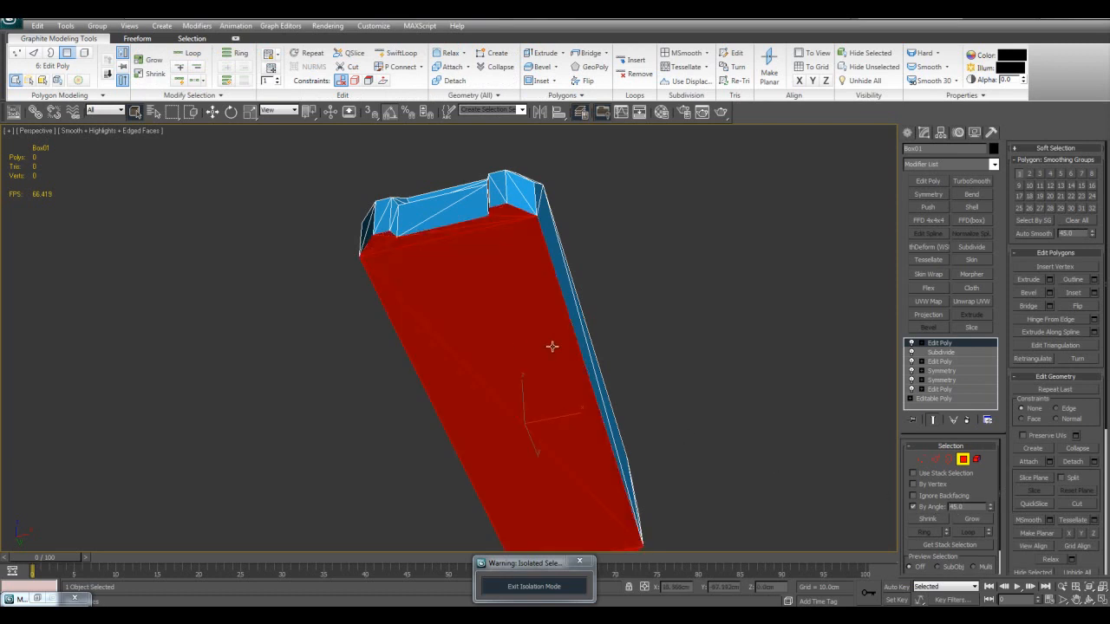
pyautogui.press('Delete')
pyautogui.press('4')
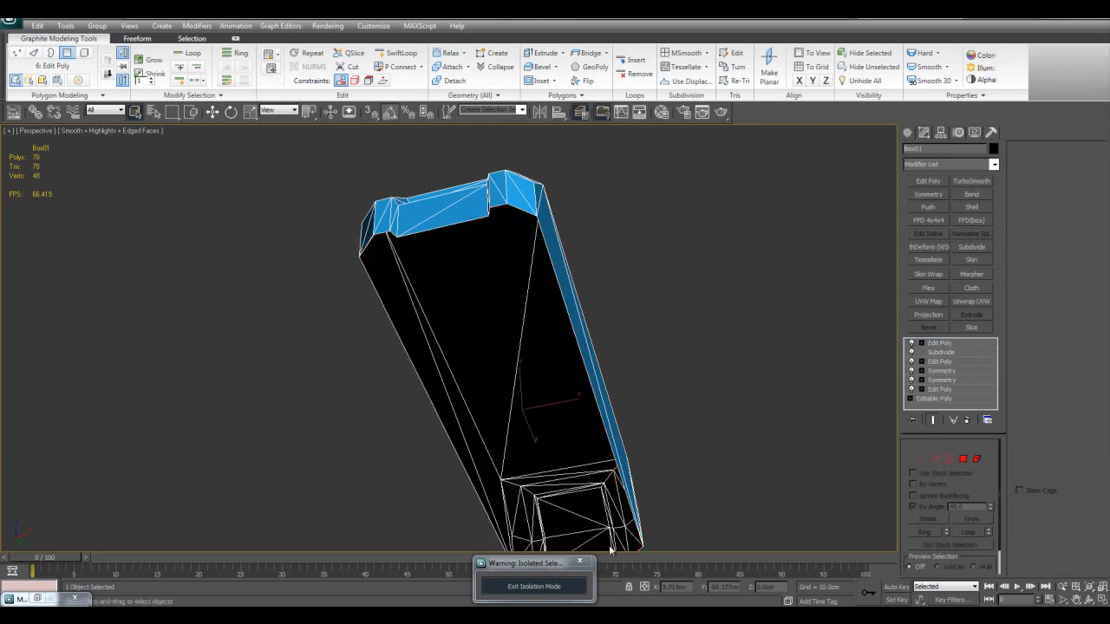
pyautogui.click(567, 584)
# - Isolate the bracket box with the tank body and try raising the box to expose the tank surface beneath it
pyautogui.scroll(5, 563, 418)
pyautogui.moveTo(564, 417); pyautogui.dragTo(569, 389, button='middle')
pyautogui.scroll(-5, 569, 389)
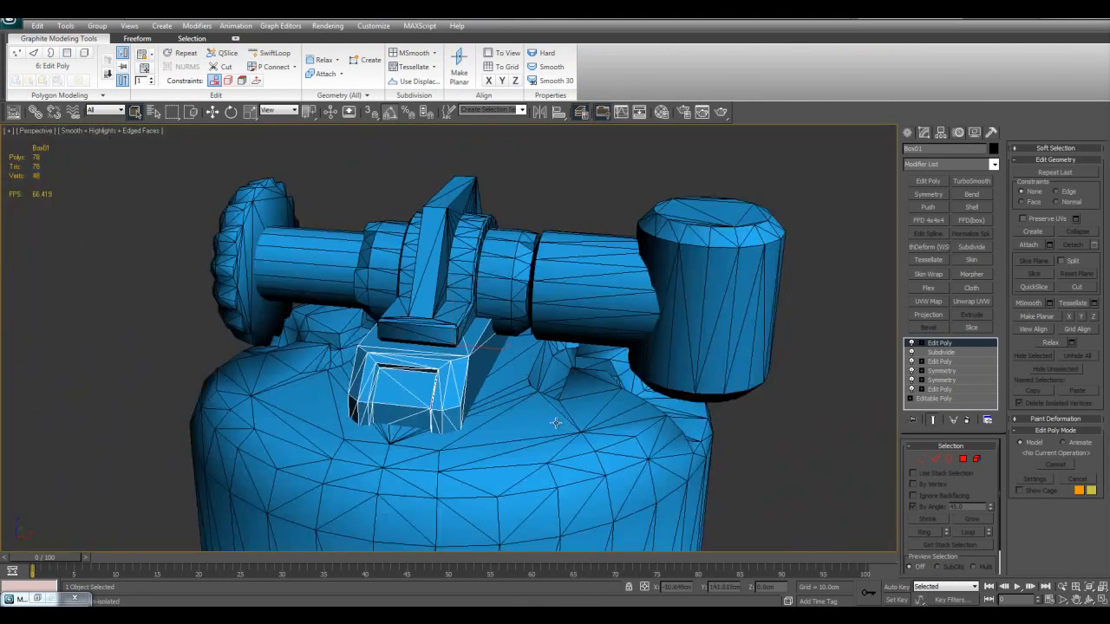
pyautogui.keyDown('ctrl'); pyautogui.click(562, 422); pyautogui.keyUp('ctrl')
pyautogui.hotkey('alt', 'q')
pyautogui.click(457, 171)
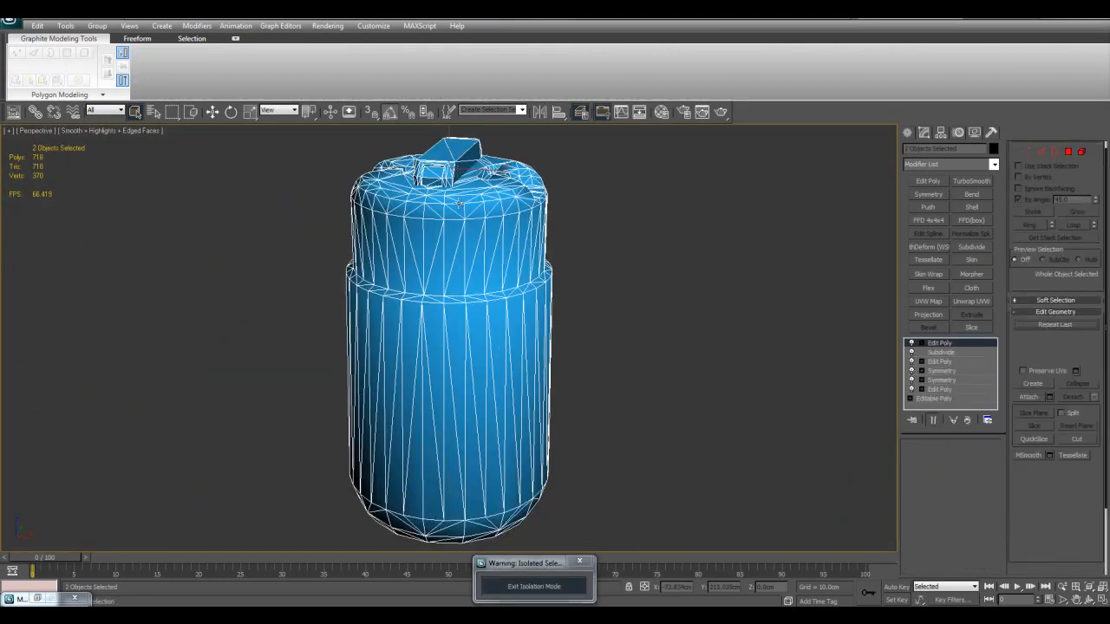
pyautogui.press('z')
pyautogui.press('w')
pyautogui.scroll(-3, 463, 364)
pyautogui.keyDown('alt'); pyautogui.moveTo(459, 347); pyautogui.dragTo(515, 363, button='middle'); pyautogui.keyUp('alt')
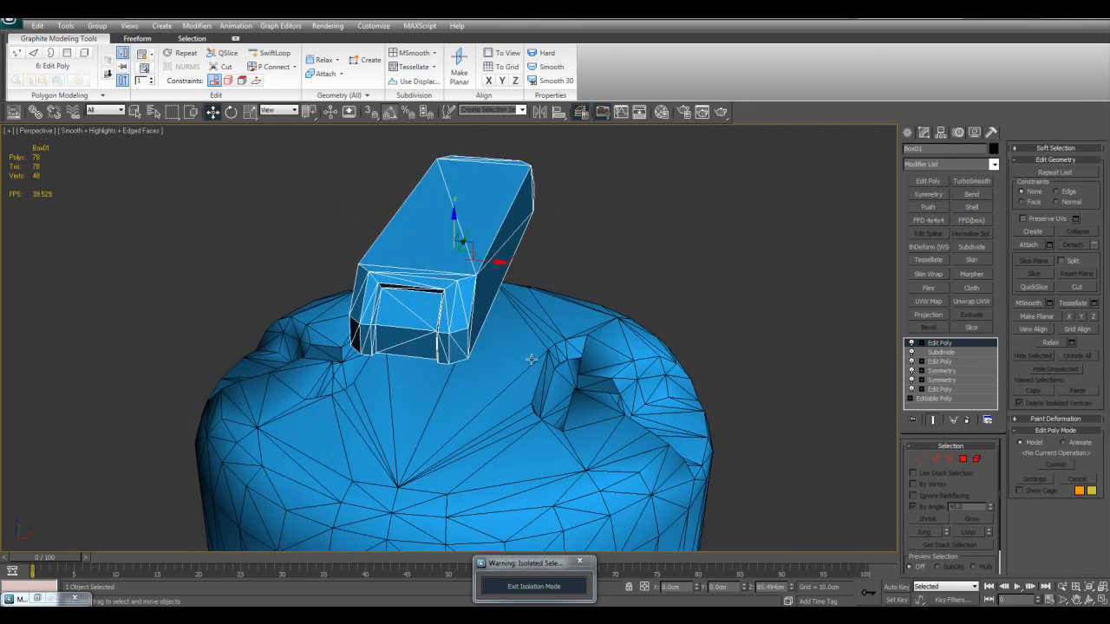
# - Undo the bracket box's move, clear the selection and exit isolation mode
pyautogui.hotkey('ctrl', 'z')
pyautogui.press('q')
pyautogui.click(768, 327)
pyautogui.click(521, 593)
# - Select the tank body and examine its wireframe around the shoulder and upper cylinder
pyautogui.click(550, 442)
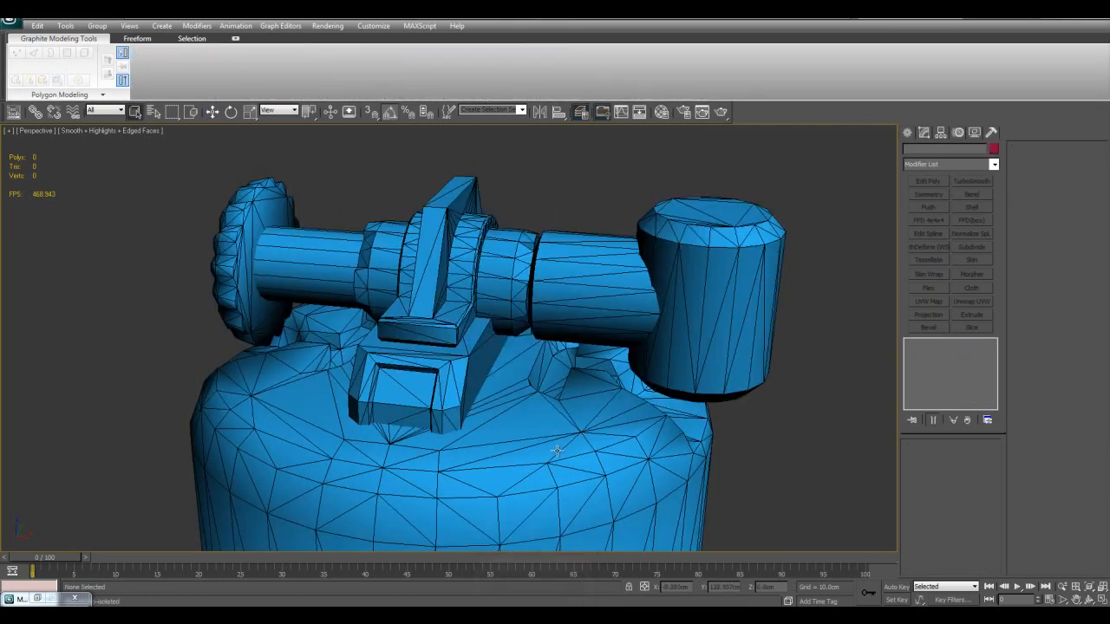
pyautogui.press('z')
pyautogui.scroll(-5, 587, 454)
pyautogui.moveTo(622, 292); pyautogui.dragTo(621, 309, button='middle')
pyautogui.scroll(10, 622, 316)
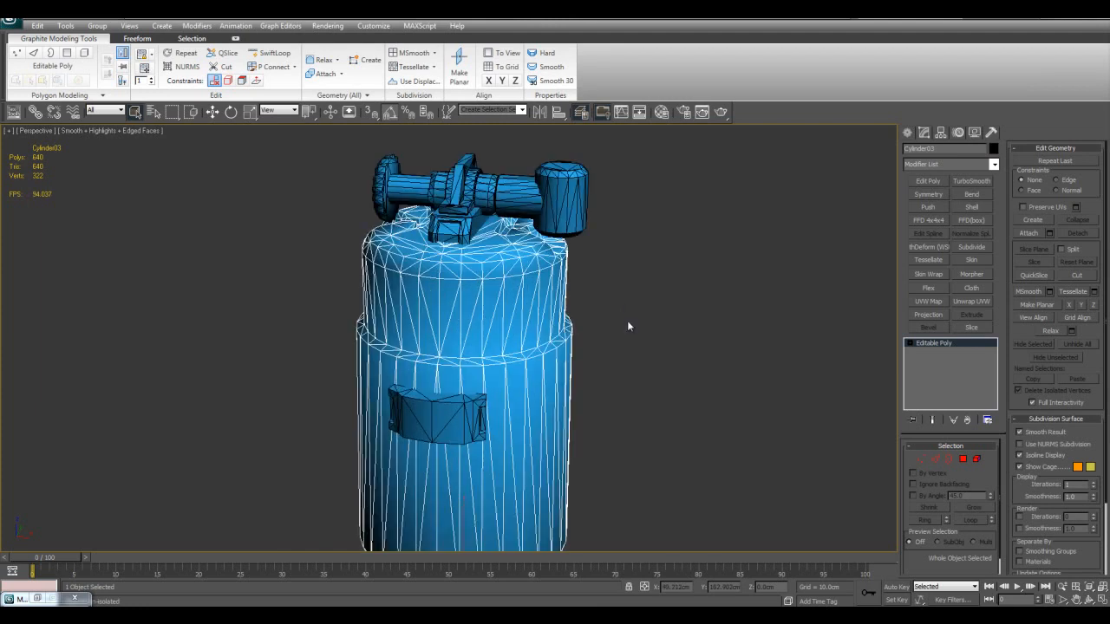
pyautogui.keyDown('alt'); pyautogui.moveTo(635, 331); pyautogui.dragTo(653, 320, button='middle'); pyautogui.keyUp('alt')
pyautogui.moveTo(643, 249); pyautogui.dragTo(623, 285, button='middle')
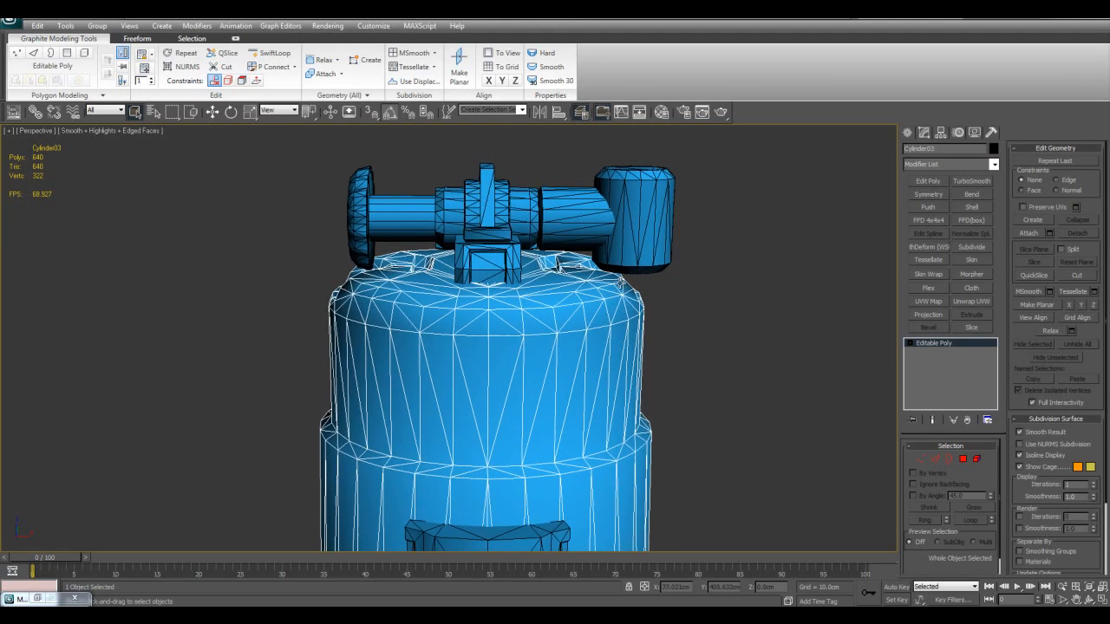
pyautogui.moveTo(660, 394); pyautogui.dragTo(638, 321, button='middle')
# - Examine the tank body's edge flow along the lower cylinder and around its rounded base
pyautogui.scroll(-6, 637, 362)
pyautogui.keyDown('alt'); pyautogui.moveTo(626, 447); pyautogui.dragTo(627, 324, button='middle'); pyautogui.keyUp('alt')
pyautogui.scroll(-1, 480, 345)
pyautogui.keyDown('alt'); pyautogui.moveTo(479, 346); pyautogui.dragTo(570, 463, button='middle'); pyautogui.keyUp('alt')
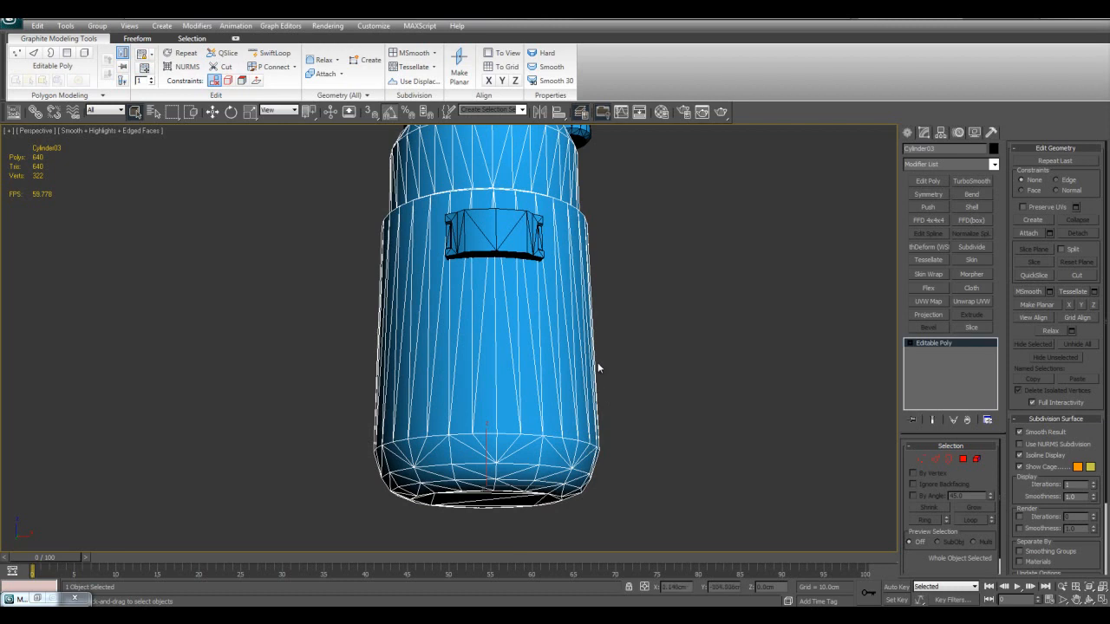
pyautogui.keyDown('alt'); pyautogui.moveTo(595, 367); pyautogui.dragTo(618, 416, button='middle'); pyautogui.keyUp('alt')
pyautogui.scroll(5, 599, 391)
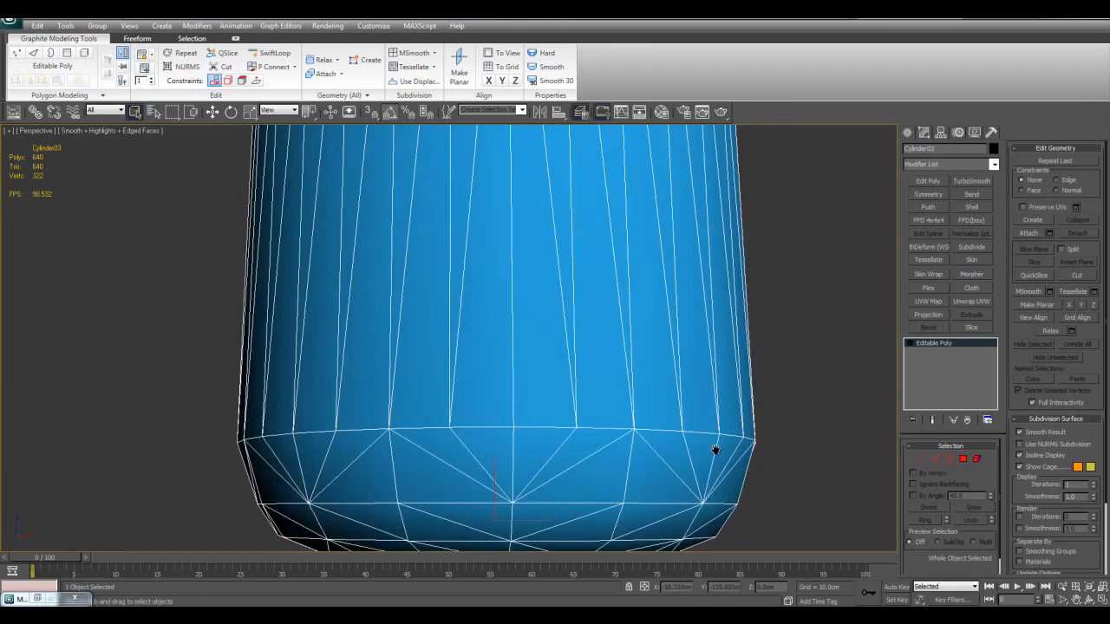
pyautogui.scroll(-3, 691, 425)
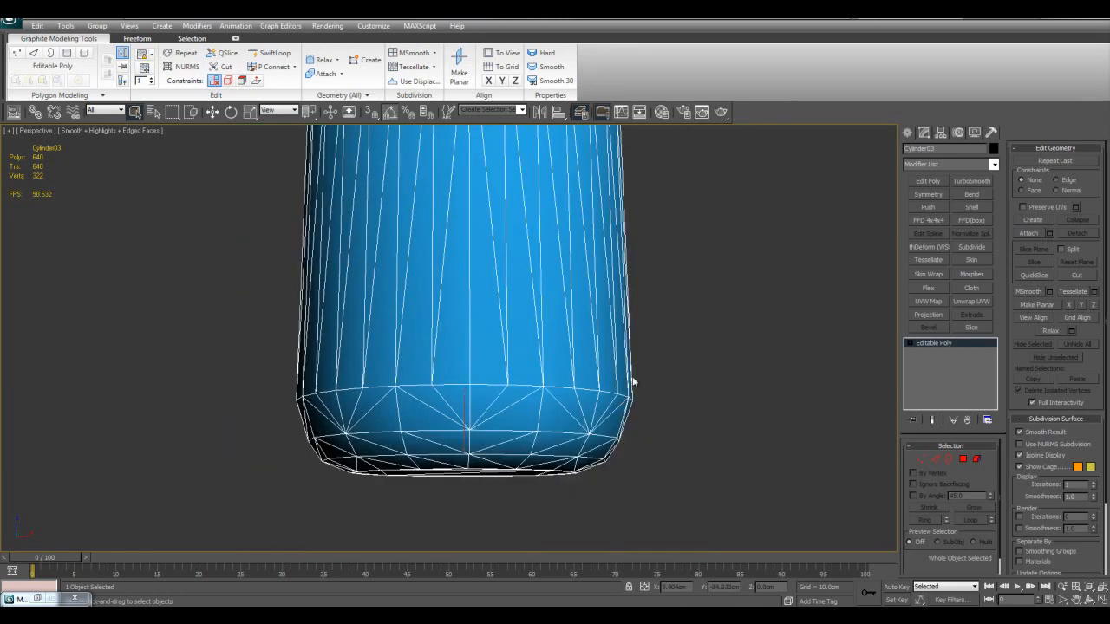
pyautogui.moveTo(631, 356); pyautogui.dragTo(656, 408, button='middle')
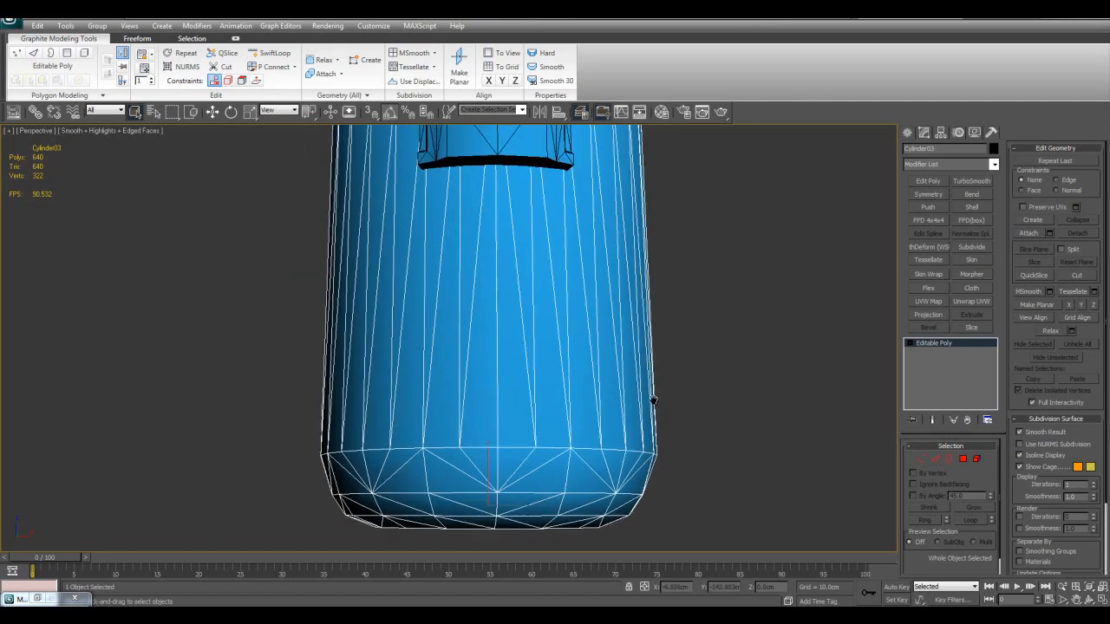
# - Examine the whole tank from different angles, finishing close on the valve assembly's wireframe
pyautogui.scroll(-4, 653, 390)
pyautogui.moveTo(599, 323); pyautogui.dragTo(580, 403, button='middle')
pyautogui.press('F4')
pyautogui.press('F4')
pyautogui.moveTo(580, 329)
pyautogui.keyDown('alt'); pyautogui.mouseDown(button='middle')
pyautogui.moveTo(557, 351)
pyautogui.moveTo(559, 332)
pyautogui.mouseUp(button='middle'); pyautogui.keyUp('alt')
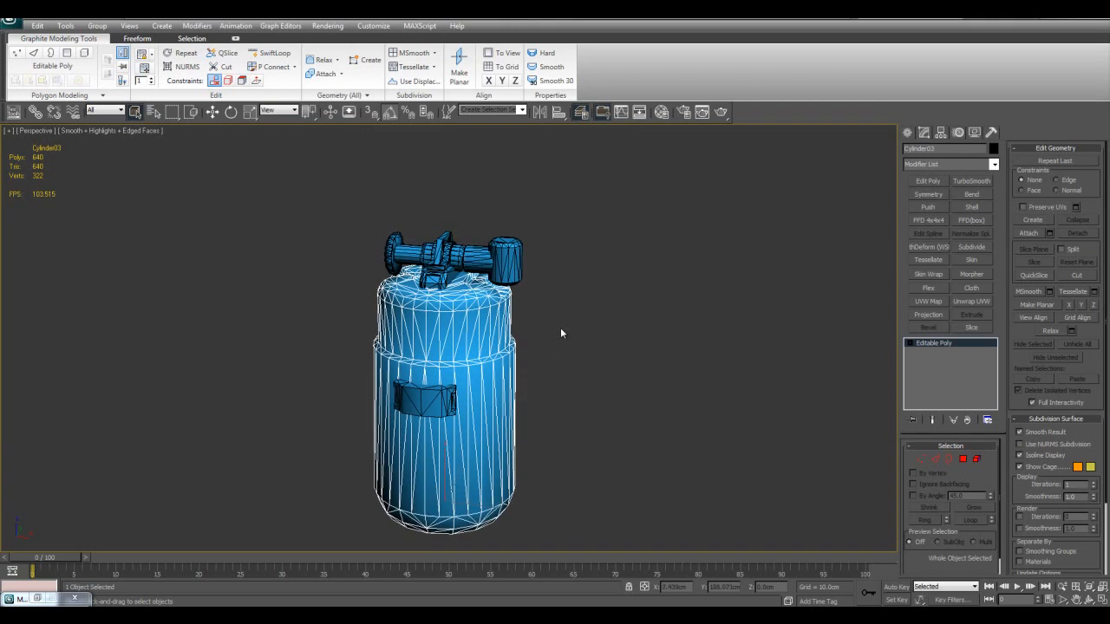
pyautogui.moveTo(565, 324)
pyautogui.keyDown('alt'); pyautogui.mouseDown(button='middle')
pyautogui.moveTo(570, 315)
pyautogui.moveTo(566, 340)
pyautogui.mouseUp(button='middle'); pyautogui.keyUp('alt')
pyautogui.scroll(4, 569, 315)
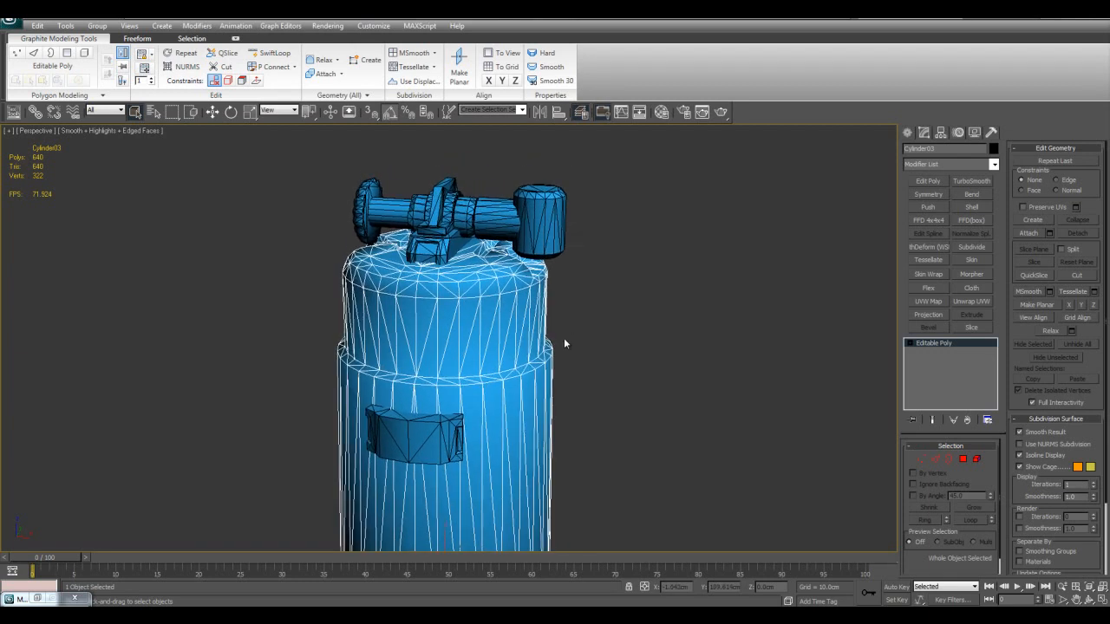
pyautogui.keyDown('alt'); pyautogui.moveTo(553, 292); pyautogui.dragTo(559, 355, button='middle'); pyautogui.keyUp('alt')
pyautogui.scroll(6, 559, 350)
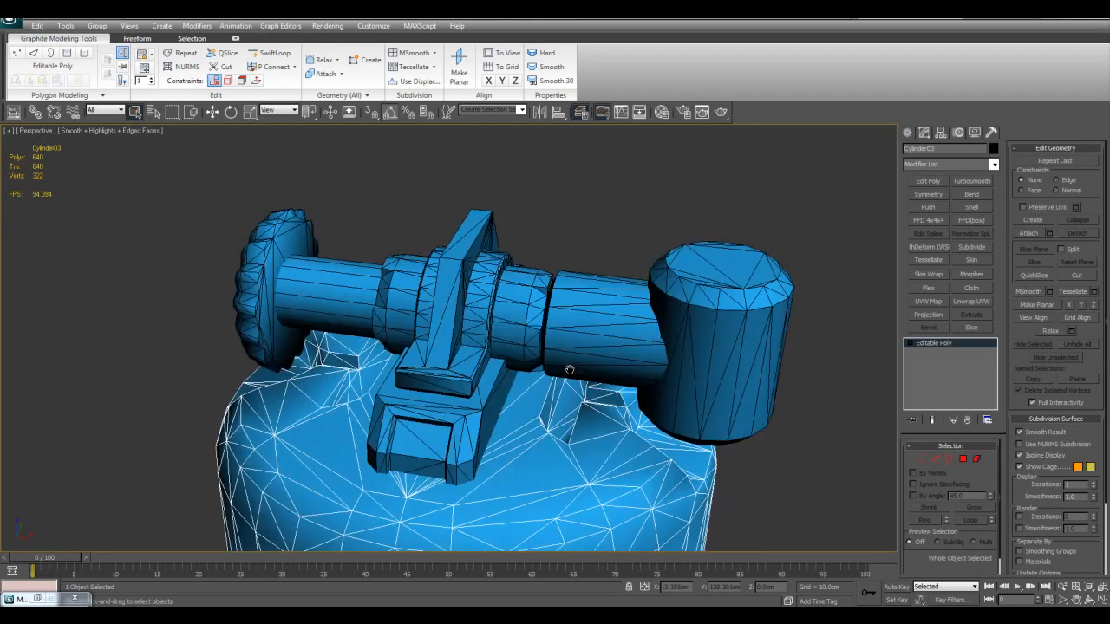
# - Make the pipe beside the valve's collar see-through to expose the collar's hidden end face
pyautogui.click(525, 329)
pyautogui.scroll(5, 520, 347)
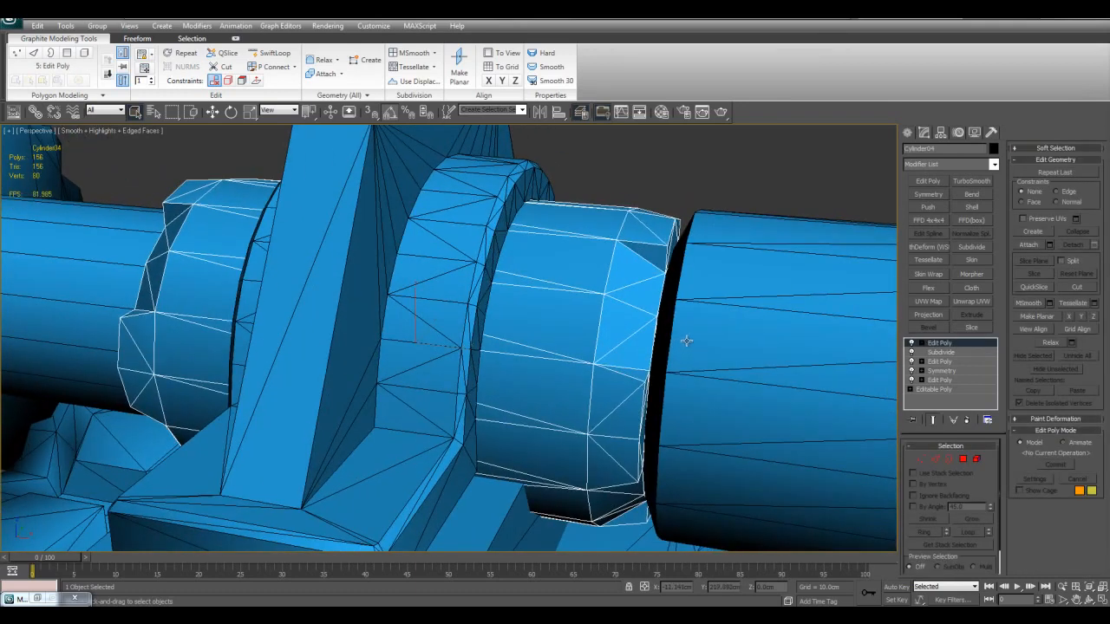
pyautogui.click(688, 338)
pyautogui.hotkey('alt', 'x')
pyautogui.keyDown('alt'); pyautogui.moveTo(687, 336); pyautogui.dragTo(653, 357, button='middle'); pyautogui.keyUp('alt')
# - Add an Edit Poly modifier to the valve's collar cylinder, inspect its end-face polygons and isolate the collar
pyautogui.click(547, 343)
pyautogui.moveTo(547, 343)
pyautogui.keyDown('alt'); pyautogui.mouseDown(button='middle')
pyautogui.moveTo(555, 317)
pyautogui.moveTo(565, 333)
pyautogui.mouseUp(button='middle'); pyautogui.keyUp('alt')
pyautogui.click(931, 181)
pyautogui.keyDown('alt'); pyautogui.moveTo(823, 238); pyautogui.dragTo(719, 240, button='middle'); pyautogui.keyUp('alt')
pyautogui.press('4')
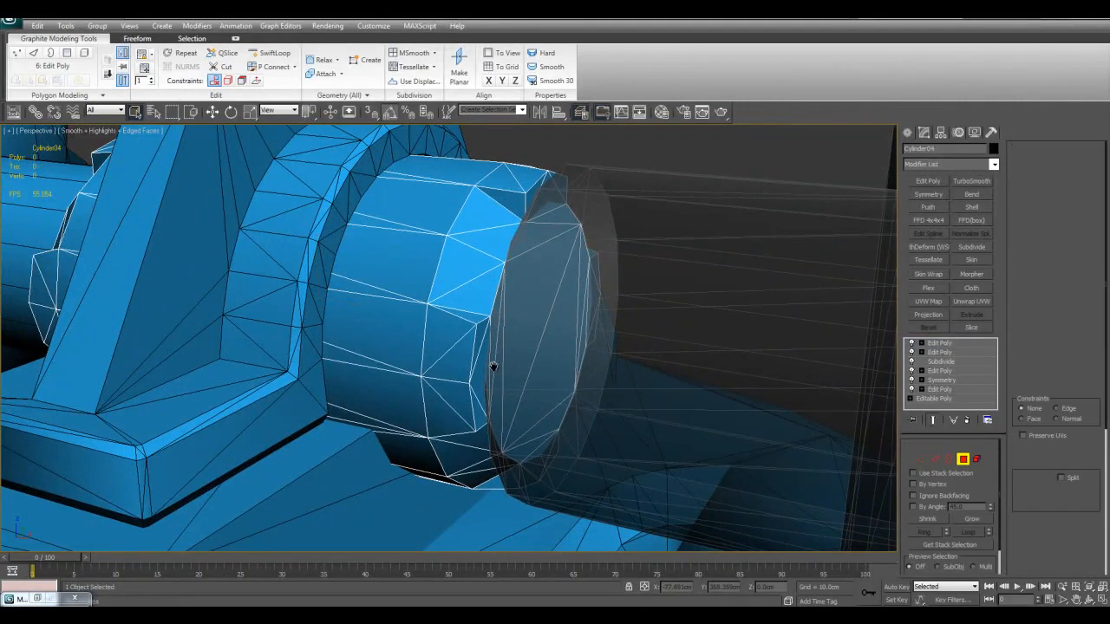
pyautogui.click(491, 352)
pyautogui.keyDown('alt'); pyautogui.moveTo(491, 352); pyautogui.dragTo(459, 351, button='middle'); pyautogui.keyUp('alt')
pyautogui.keyDown('ctrl'); pyautogui.click(363, 346); pyautogui.keyUp('ctrl')
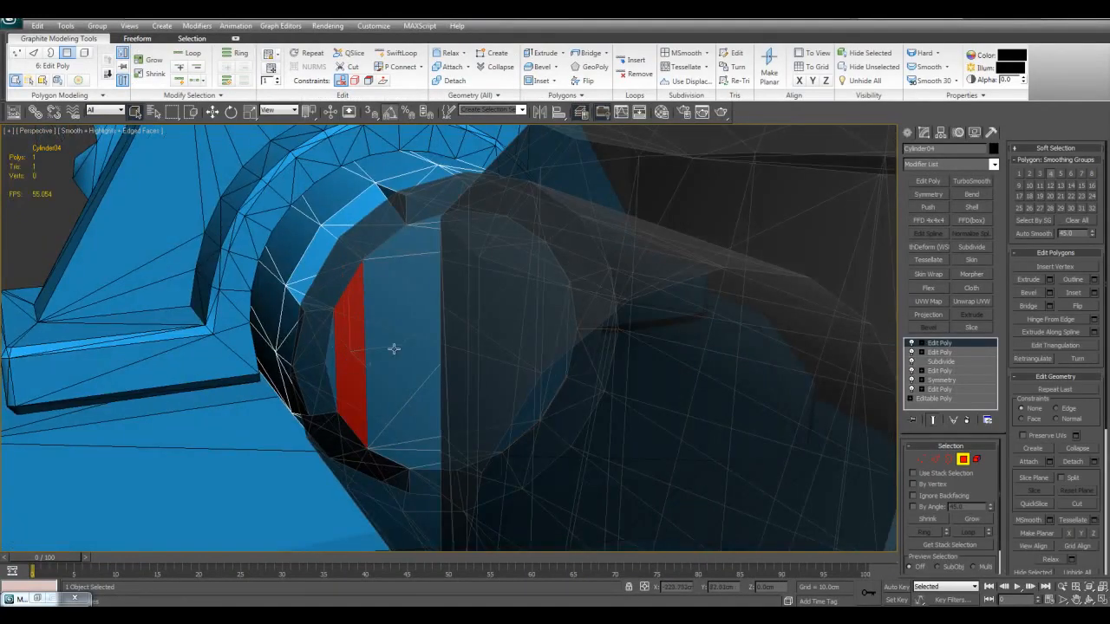
pyautogui.keyDown('alt'); pyautogui.moveTo(363, 347); pyautogui.dragTo(460, 344, button='middle'); pyautogui.keyUp('alt')
pyautogui.press('4')
pyautogui.hotkey('alt', 'q')
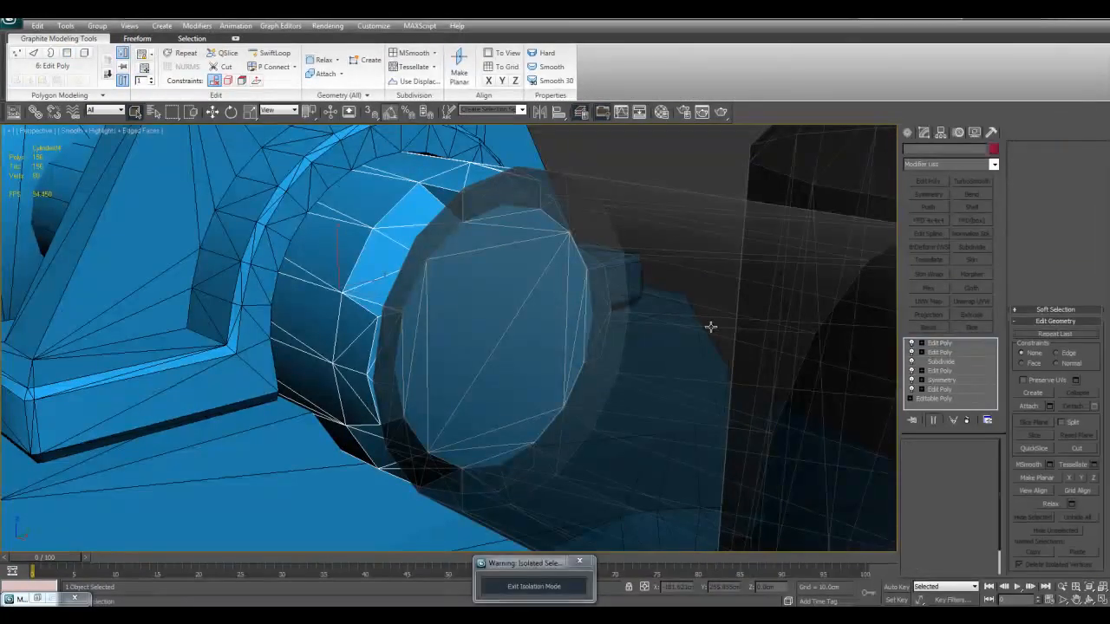
# - Delete the hidden polygons that cap the near end of the isolated collar
pyautogui.press('4')
pyautogui.click(565, 388)
pyautogui.keyDown('ctrl'); pyautogui.click(621, 315); pyautogui.keyUp('ctrl')
pyautogui.keyDown('ctrl'); pyautogui.click(621, 294); pyautogui.keyUp('ctrl')
pyautogui.keyDown('ctrl'); pyautogui.click(641, 279); pyautogui.keyUp('ctrl')
pyautogui.keyDown('ctrl'); pyautogui.click(618, 514); pyautogui.keyUp('ctrl')
pyautogui.keyDown('ctrl'); pyautogui.click(630, 496); pyautogui.keyUp('ctrl')
pyautogui.keyDown('ctrl'); pyautogui.click(660, 422); pyautogui.keyUp('ctrl')
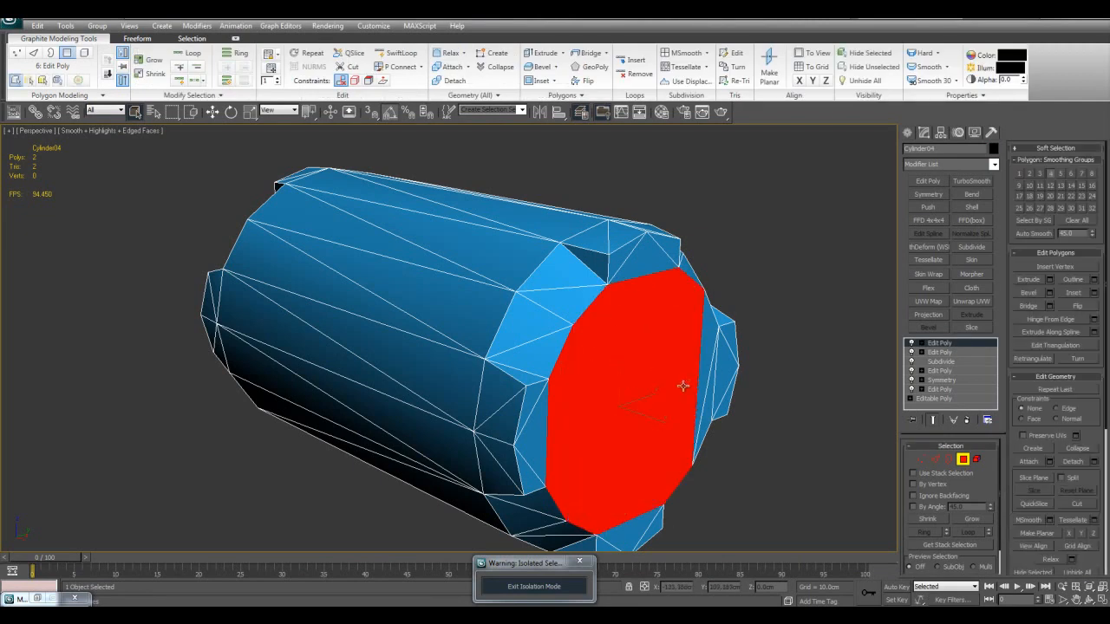
pyautogui.moveTo(706, 352)
pyautogui.keyDown('alt'); pyautogui.mouseDown(button='middle')
pyautogui.moveTo(594, 362)
pyautogui.moveTo(518, 345)
pyautogui.moveTo(550, 334)
pyautogui.mouseUp(button='middle'); pyautogui.keyUp('alt')
pyautogui.press('Delete')
# - Delete the hidden cap polygons at the collar's opposite end and exit isolation mode
pyautogui.keyDown('alt'); pyautogui.moveTo(583, 297); pyautogui.dragTo(490, 424, button='middle'); pyautogui.keyUp('alt')
pyautogui.click(484, 428)
pyautogui.click(476, 422)
pyautogui.keyDown('ctrl'); pyautogui.click(404, 361); pyautogui.keyUp('ctrl')
pyautogui.keyDown('ctrl'); pyautogui.click(415, 340); pyautogui.keyUp('ctrl')
pyautogui.keyDown('ctrl'); pyautogui.click(535, 372); pyautogui.keyUp('ctrl')
pyautogui.keyDown('ctrl'); pyautogui.click(493, 332); pyautogui.keyUp('ctrl')
pyautogui.keyDown('ctrl'); pyautogui.click(546, 349); pyautogui.keyUp('ctrl')
pyautogui.keyDown('ctrl'); pyautogui.click(489, 299); pyautogui.keyUp('ctrl')
pyautogui.keyDown('ctrl'); pyautogui.click(467, 287); pyautogui.keyUp('ctrl')
pyautogui.keyDown('ctrl'); pyautogui.click(558, 388); pyautogui.keyUp('ctrl')
pyautogui.hotkey('alt', 'x')
pyautogui.keyDown('alt'); pyautogui.moveTo(555, 388); pyautogui.dragTo(612, 471, button='middle'); pyautogui.keyUp('alt')
pyautogui.hotkey('alt', 'x')
pyautogui.press('Delete')
pyautogui.press('6')
pyautogui.click(570, 587)
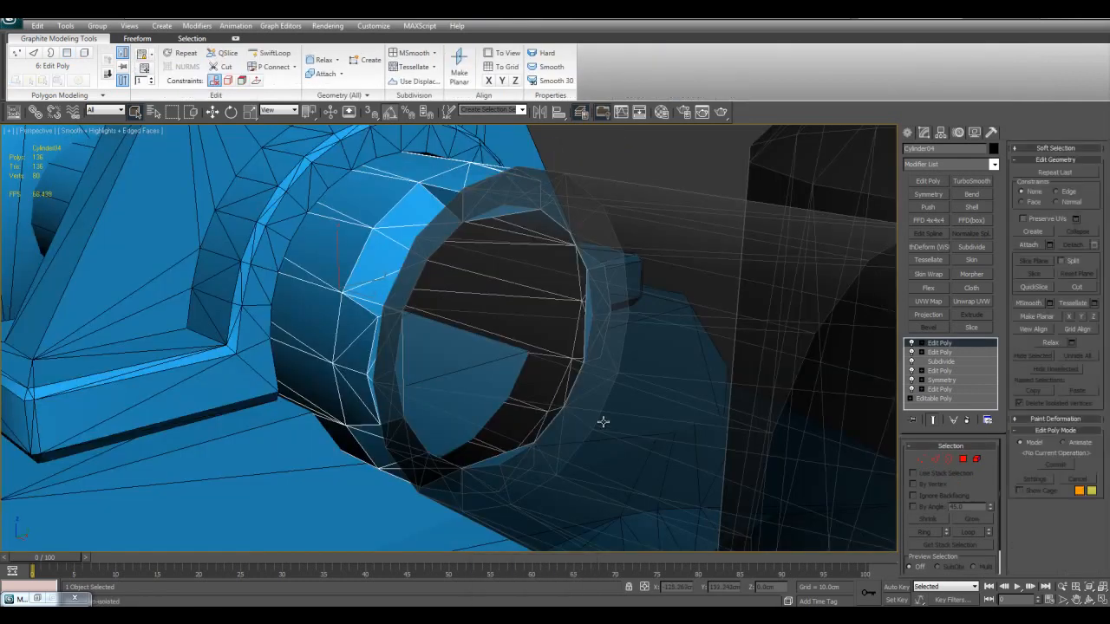
# - Return the pipe beside the collar to solid display and look over the valve assembly
pyautogui.keyDown('alt'); pyautogui.moveTo(601, 421); pyautogui.dragTo(575, 416, button='middle'); pyautogui.keyUp('alt')
pyautogui.scroll(-3, 575, 416)
pyautogui.click(585, 388)
pyautogui.hotkey('alt', 'x')
pyautogui.keyDown('alt'); pyautogui.moveTo(663, 276); pyautogui.dragTo(716, 451, button='middle'); pyautogui.keyUp('alt')
pyautogui.moveTo(620, 393); pyautogui.dragTo(702, 339)
pyautogui.keyDown('alt'); pyautogui.moveTo(702, 340); pyautogui.dragTo(537, 376, button='middle'); pyautogui.keyUp('alt')
pyautogui.moveTo(681, 306); pyautogui.dragTo(560, 372)
pyautogui.keyDown('alt'); pyautogui.moveTo(559, 372); pyautogui.dragTo(485, 305, button='middle'); pyautogui.keyUp('alt')
pyautogui.click(553, 263)
# - Isolate the valve's central clamp to inspect its wireframe, exit isolation and clear the selection
pyautogui.click(480, 338)
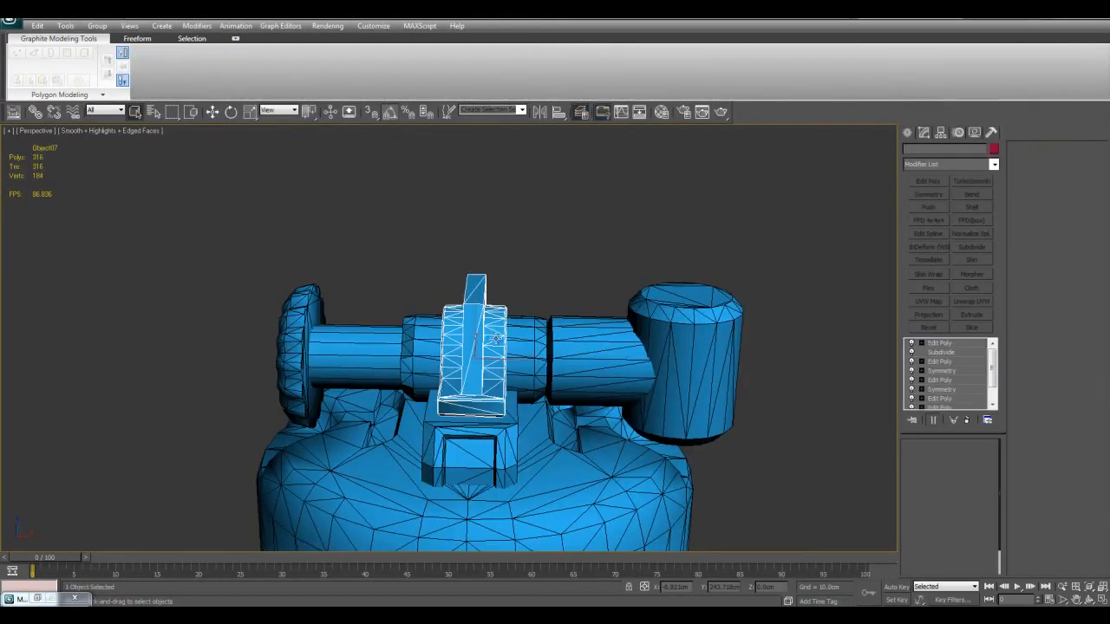
pyautogui.scroll(3, 481, 339)
pyautogui.keyDown('alt'); pyautogui.moveTo(589, 357); pyautogui.dragTo(552, 340, button='middle'); pyautogui.keyUp('alt')
pyautogui.scroll(3, 566, 367)
pyautogui.hotkey('alt', 'q')
pyautogui.moveTo(443, 313)
pyautogui.keyDown('alt'); pyautogui.mouseDown(button='middle')
pyautogui.moveTo(552, 359)
pyautogui.moveTo(537, 321)
pyautogui.moveTo(426, 301)
pyautogui.mouseUp(button='middle'); pyautogui.keyUp('alt')
pyautogui.click(552, 586)
pyautogui.click(598, 276)
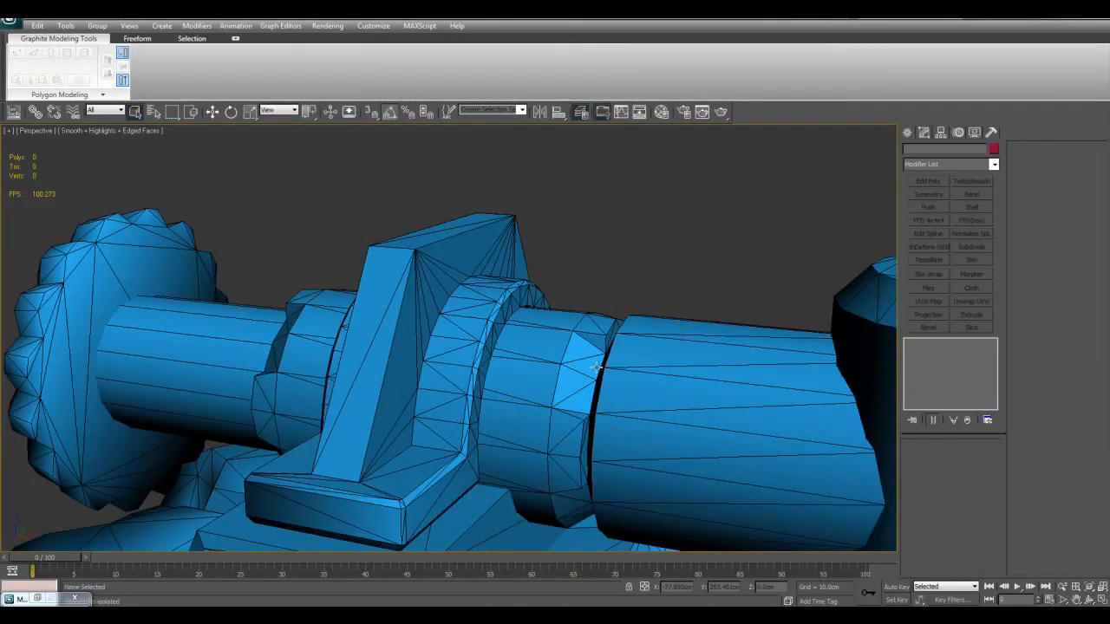
# - Examine the valve assembly's joints, briefly viewing its outlet part as see-through, and clear the selection
pyautogui.scroll(-3, 557, 367)
pyautogui.moveTo(558, 366)
pyautogui.keyDown('alt'); pyautogui.mouseDown(button='middle')
pyautogui.moveTo(513, 372)
pyautogui.moveTo(504, 396)
pyautogui.moveTo(507, 366)
pyautogui.moveTo(599, 303)
pyautogui.moveTo(520, 355)
pyautogui.moveTo(585, 364)
pyautogui.moveTo(562, 378)
pyautogui.mouseUp(button='middle'); pyautogui.keyUp('alt')
pyautogui.scroll(-4, 504, 396)
pyautogui.scroll(4, 586, 365)
pyautogui.scroll(-3, 581, 288)
pyautogui.keyDown('alt'); pyautogui.moveTo(611, 317); pyautogui.dragTo(584, 292, button='middle'); pyautogui.keyUp('alt')
pyautogui.click(624, 337)
pyautogui.keyDown('alt'); pyautogui.moveTo(625, 337); pyautogui.dragTo(570, 349, button='middle'); pyautogui.keyUp('alt')
pyautogui.hotkey('alt', 'x')
pyautogui.hotkey('alt', 'x')
pyautogui.click(565, 299)
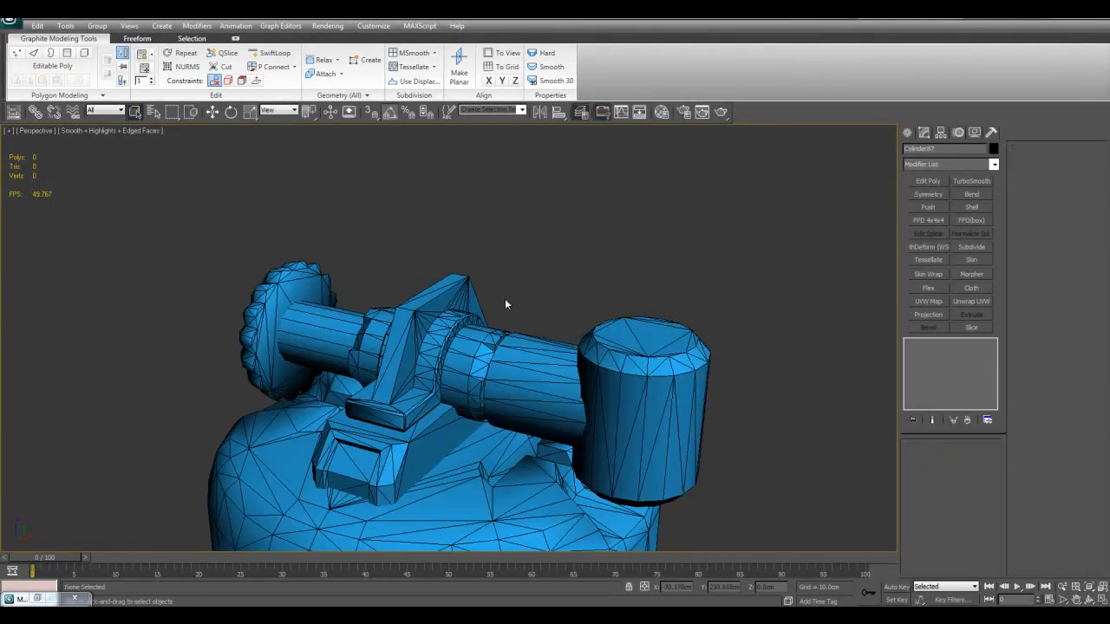
# - Isolate the bracket box on the front of the tank and examine its front and open back
pyautogui.press('z')
pyautogui.keyDown('alt'); pyautogui.moveTo(565, 299); pyautogui.dragTo(520, 299, button='middle'); pyautogui.keyUp('alt')
pyautogui.moveTo(449, 200); pyautogui.dragTo(561, 305, button='middle')
pyautogui.scroll(5, 454, 281)
pyautogui.keyDown('alt'); pyautogui.moveTo(650, 315); pyautogui.dragTo(562, 318, button='middle'); pyautogui.keyUp('alt')
pyautogui.scroll(-4, 562, 319)
pyautogui.keyDown('alt'); pyautogui.moveTo(562, 377); pyautogui.dragTo(550, 387, button='middle'); pyautogui.keyUp('alt')
pyautogui.moveTo(545, 447); pyautogui.dragTo(557, 359, button='middle')
pyautogui.click(477, 422)
pyautogui.hotkey('alt', 'q')
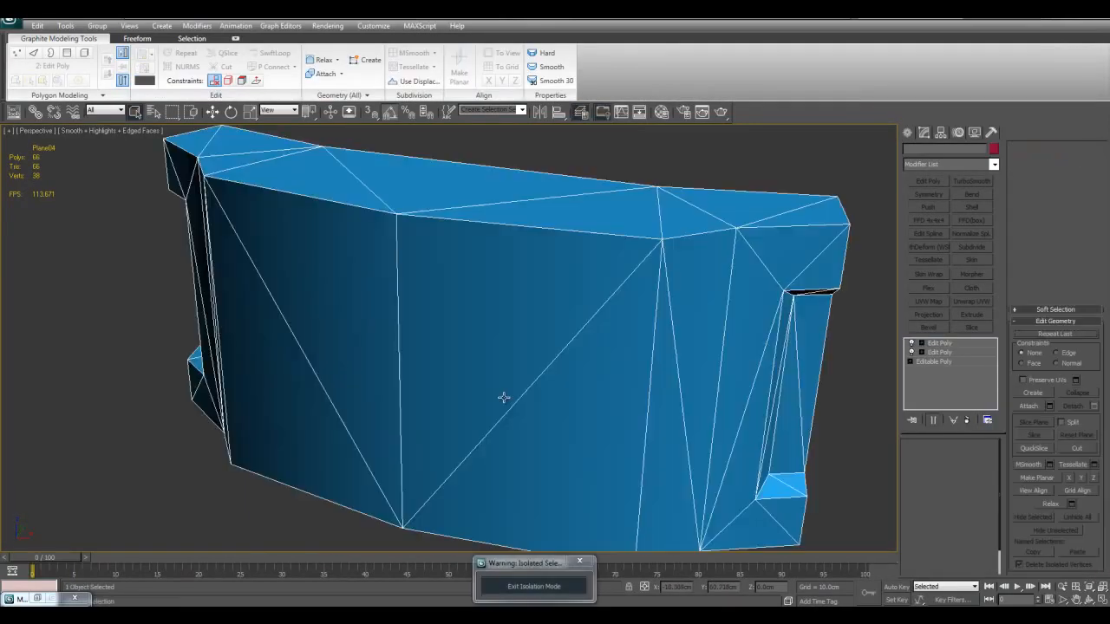
pyautogui.moveTo(391, 369)
pyautogui.keyDown('alt'); pyautogui.mouseDown(button='middle')
pyautogui.moveTo(355, 309)
pyautogui.moveTo(380, 367)
pyautogui.mouseUp(button='middle'); pyautogui.keyUp('alt')
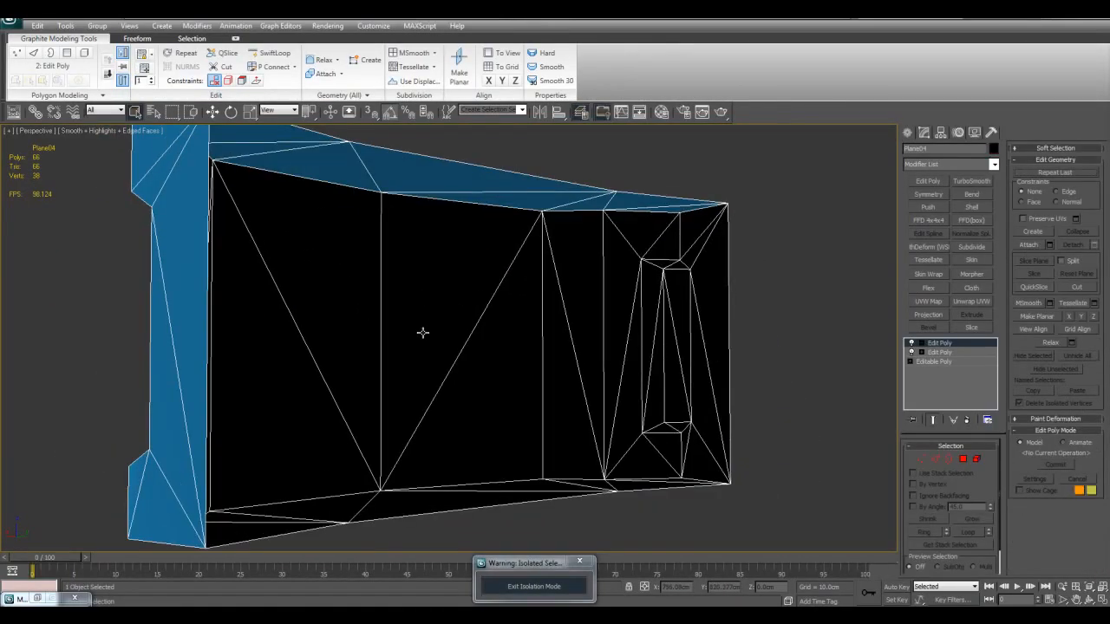
pyautogui.scroll(-3, 448, 313)
pyautogui.keyDown('alt'); pyautogui.moveTo(471, 312); pyautogui.dragTo(449, 373, button='middle'); pyautogui.keyUp('alt')
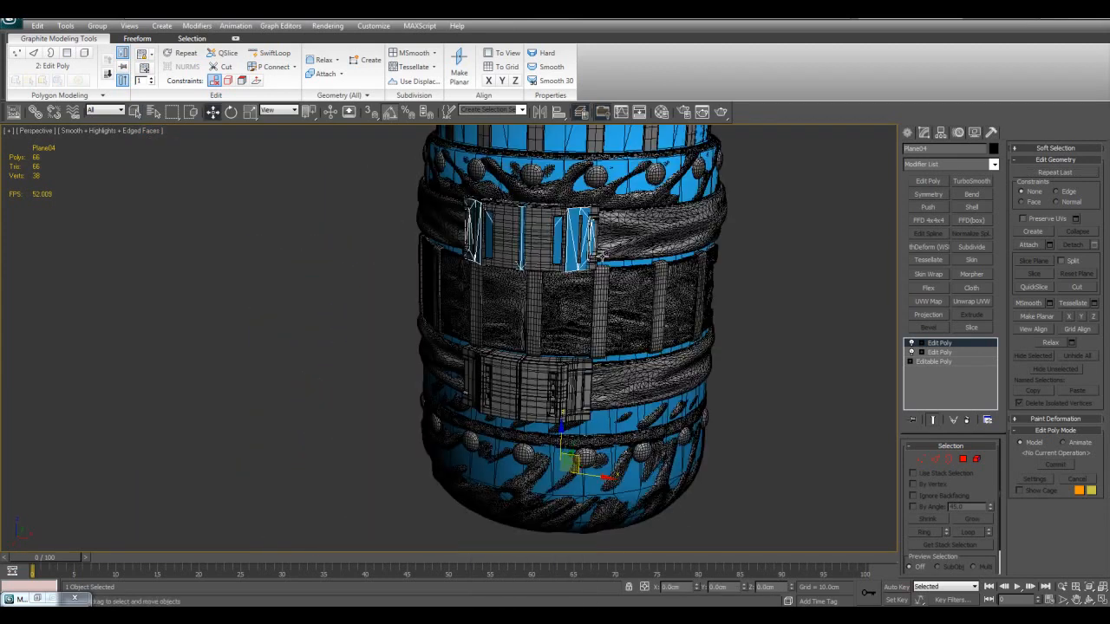
# - Copy the bracket box straight down to the lower part of the tank
pyautogui.moveTo(574, 426); pyautogui.dragTo(588, 376, button='middle')
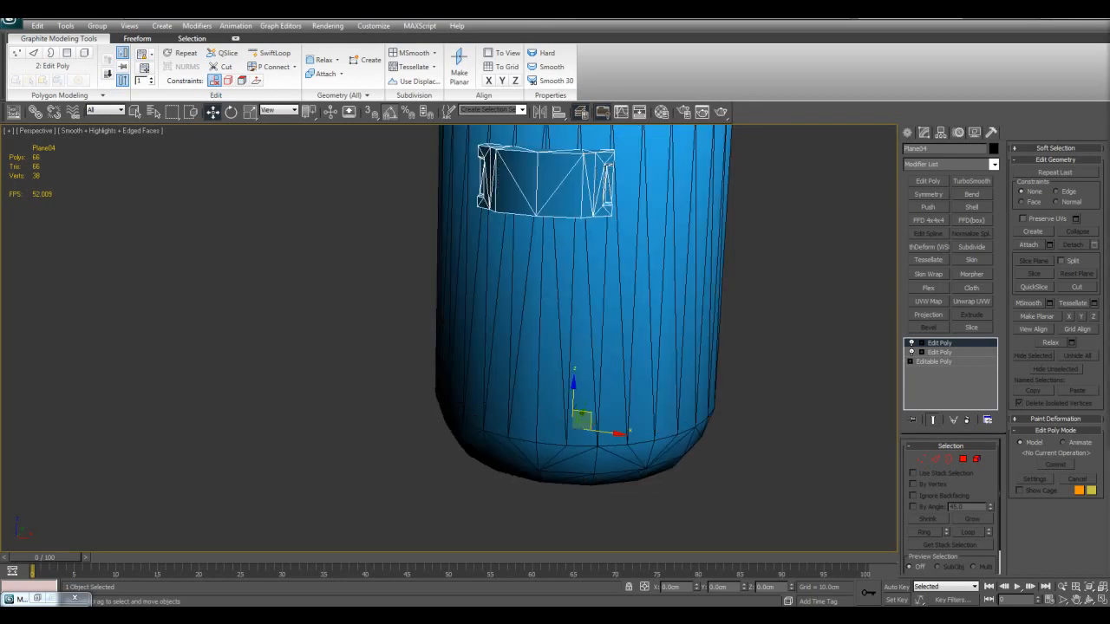
pyautogui.moveTo(494, 250); pyautogui.dragTo(510, 275, button='middle')
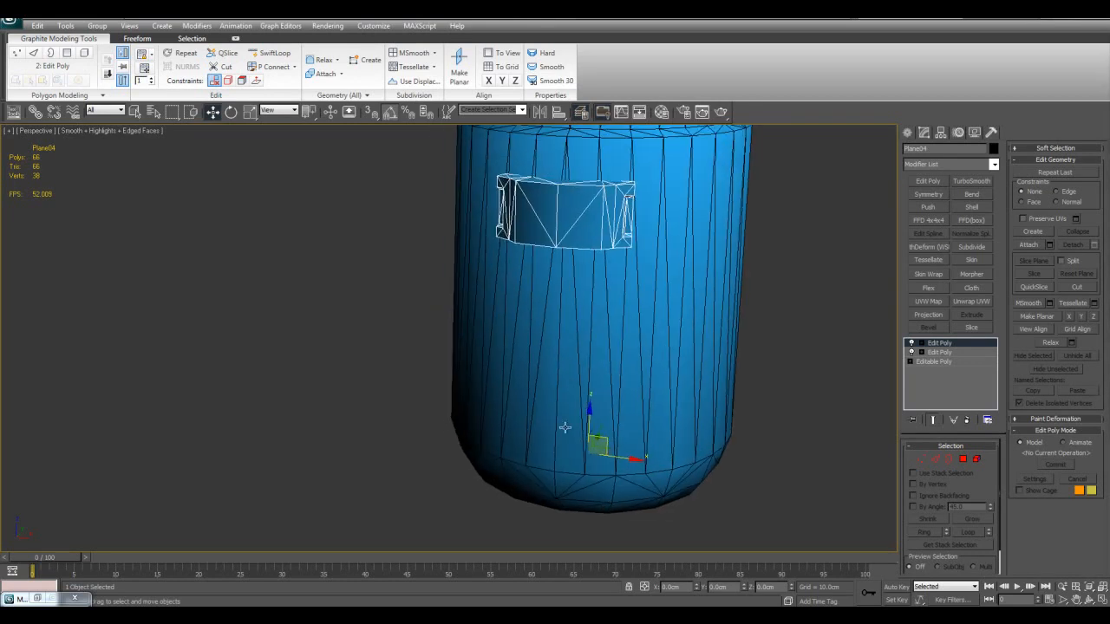
pyautogui.keyDown('shift'); pyautogui.moveTo(589, 416); pyautogui.dragTo(585, 542); pyautogui.keyUp('shift')
pyautogui.click(555, 360)
# - Check the polygon count of all tank and valve parts together, and delete the lower bracket box copy
pyautogui.scroll(-5, 498, 194)
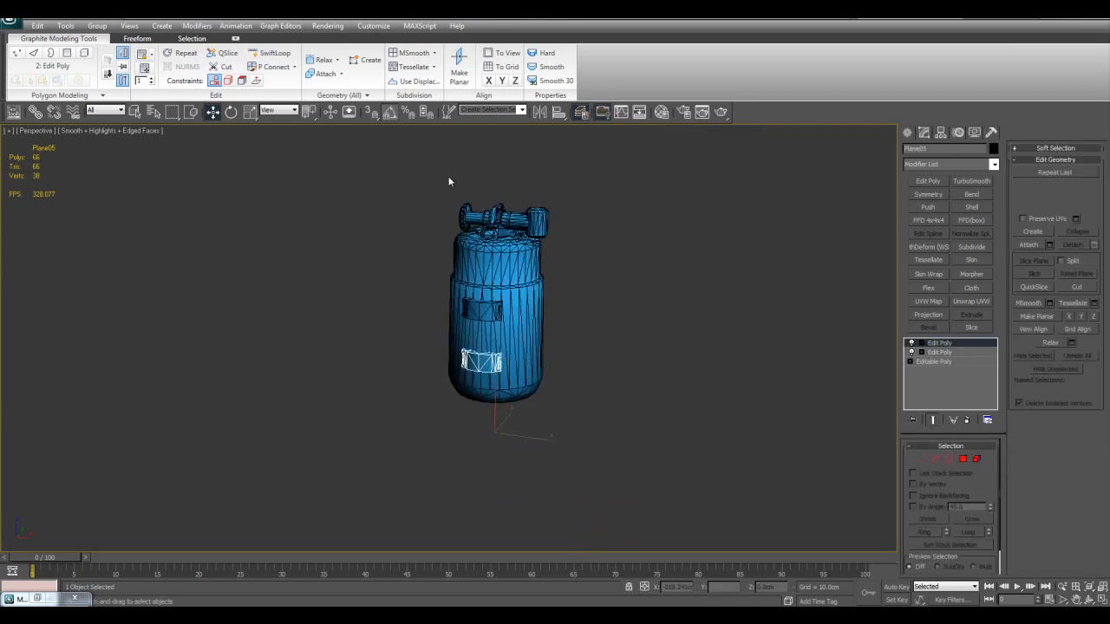
pyautogui.moveTo(563, 431); pyautogui.dragTo(563, 434)
pyautogui.scroll(4, 486, 309)
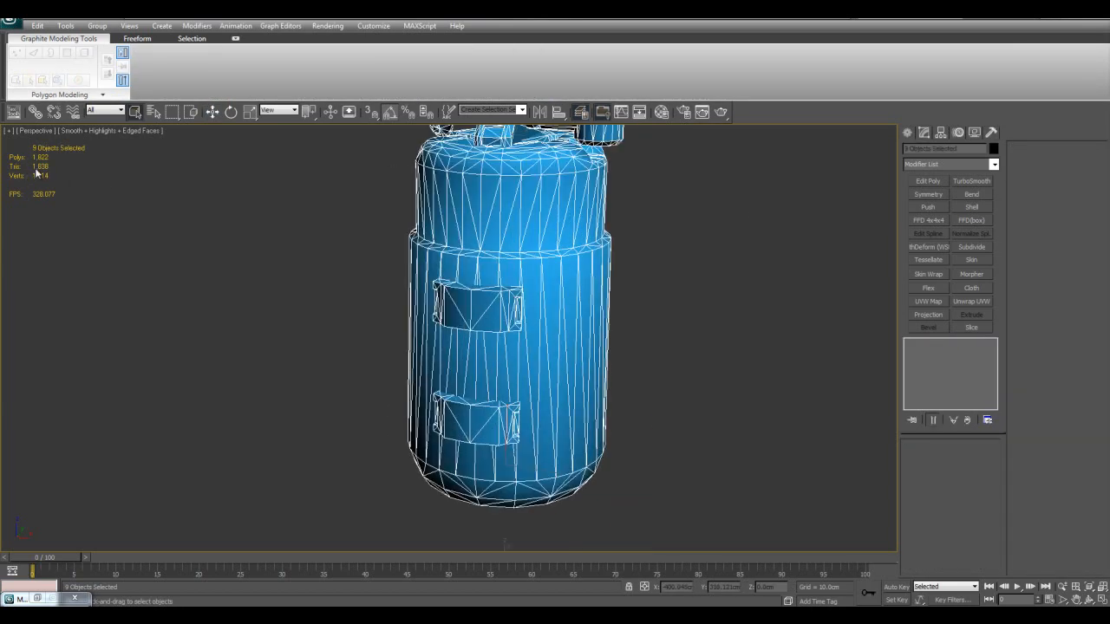
pyautogui.click(674, 406)
pyautogui.click(512, 418)
pyautogui.press('Delete')
# - Isolate the tank body and look over its wireframe from above
pyautogui.moveTo(623, 260); pyautogui.dragTo(600, 326, button='middle')
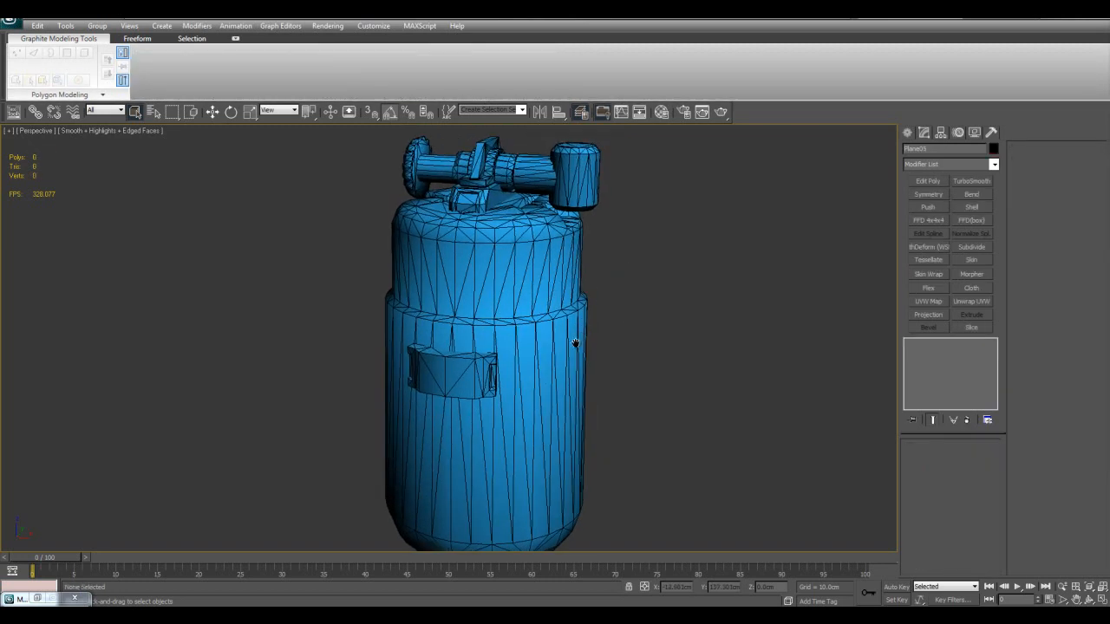
pyautogui.scroll(3, 586, 334)
pyautogui.click(579, 341)
pyautogui.hotkey('alt', 'q')
pyautogui.keyDown('alt'); pyautogui.moveTo(658, 403); pyautogui.dragTo(613, 375, button='middle'); pyautogui.keyUp('alt')
pyautogui.scroll(3, 623, 347)
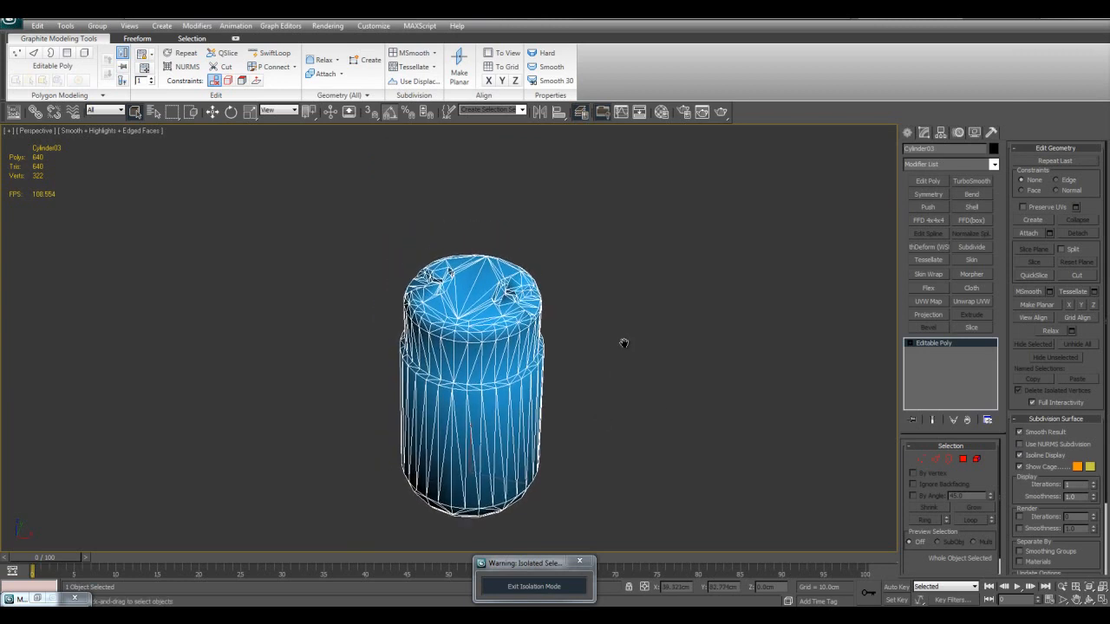
pyautogui.keyDown('alt'); pyautogui.moveTo(607, 294); pyautogui.dragTo(674, 366, button='middle'); pyautogui.keyUp('alt')
pyautogui.scroll(-4, 664, 366)
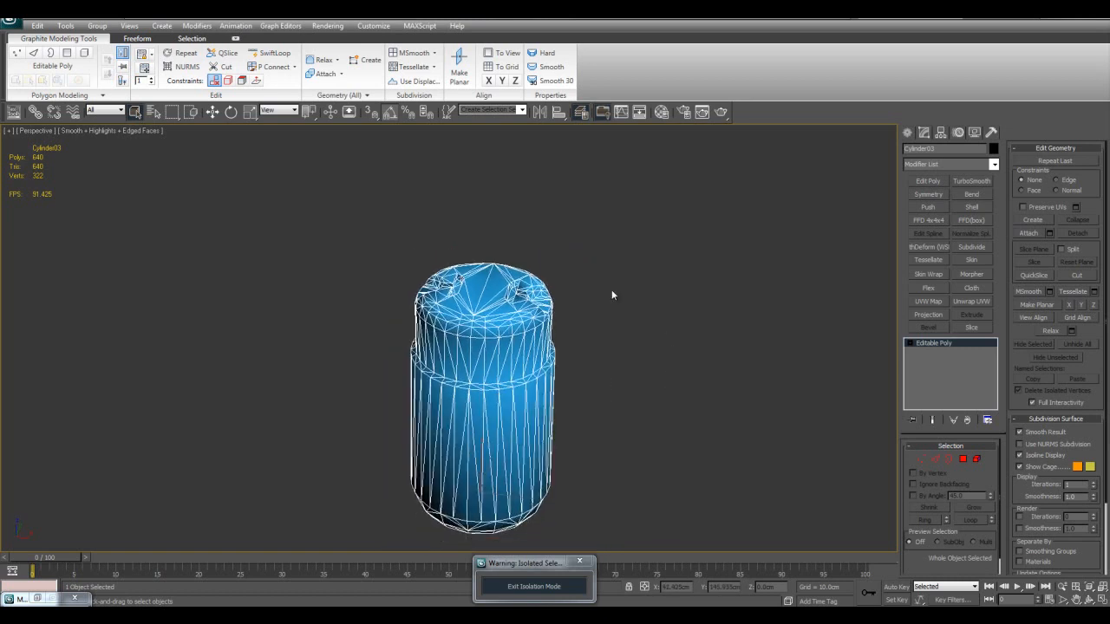
pyautogui.moveTo(606, 366); pyautogui.dragTo(619, 354, button='middle')
pyautogui.moveTo(615, 282); pyautogui.dragTo(681, 317, button='middle')
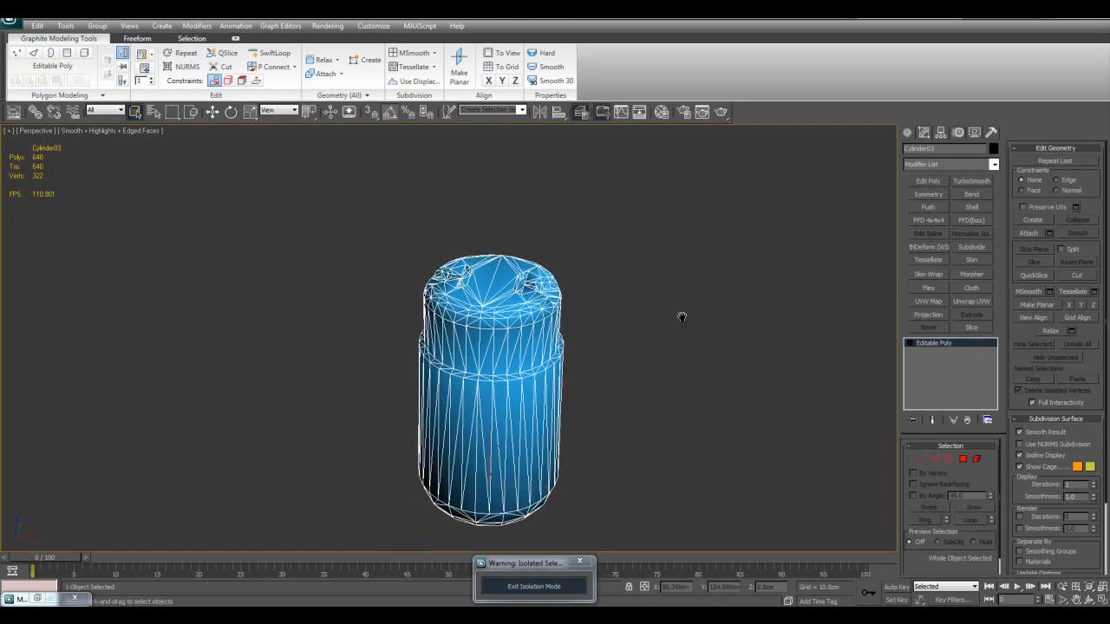
# - Add an Unwrap UVW modifier to the tank body at Face level, with thin seams and Ignore Backfacing and Show Map Seam off
pyautogui.click(971, 301)
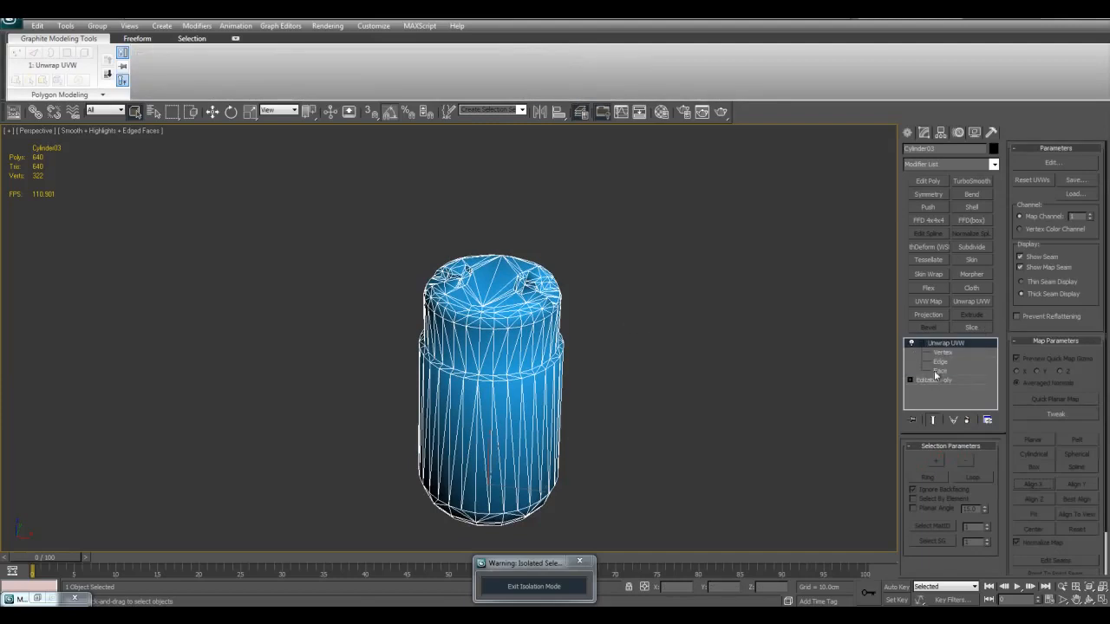
pyautogui.click(938, 371)
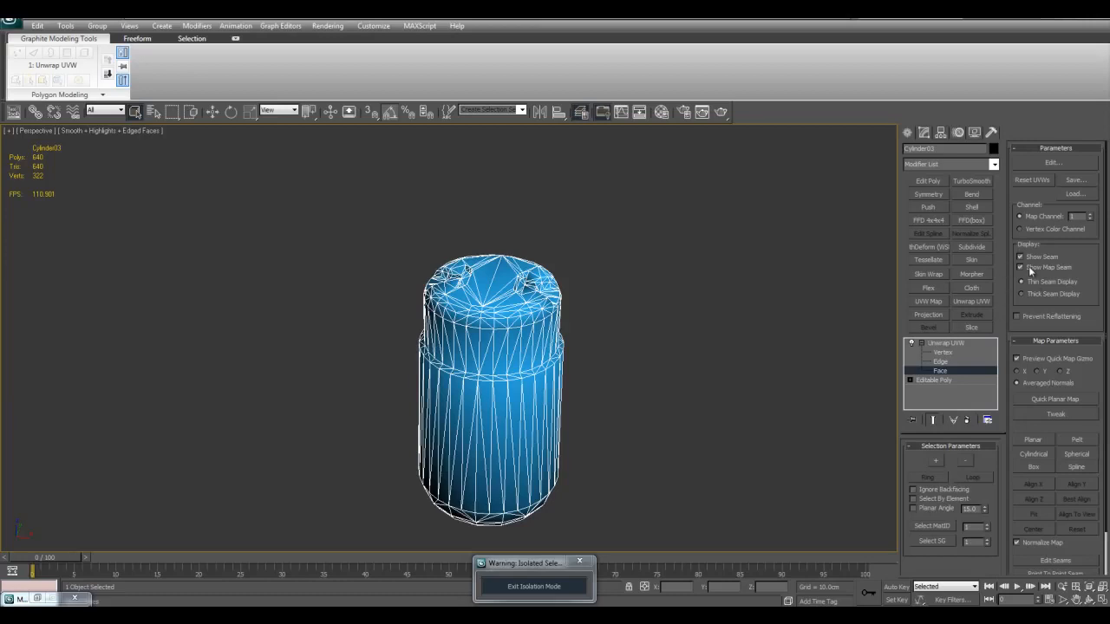
# - Select all faces of the tank's rounded base, using see-through display while selecting
pyautogui.keyDown('alt'); pyautogui.moveTo(591, 367); pyautogui.dragTo(552, 299, button='middle'); pyautogui.keyUp('alt')
pyautogui.hotkey('alt', 'x')
pyautogui.hotkey('alt', 'x')
pyautogui.scroll(3, 552, 299)
pyautogui.hotkey('alt', 'x')
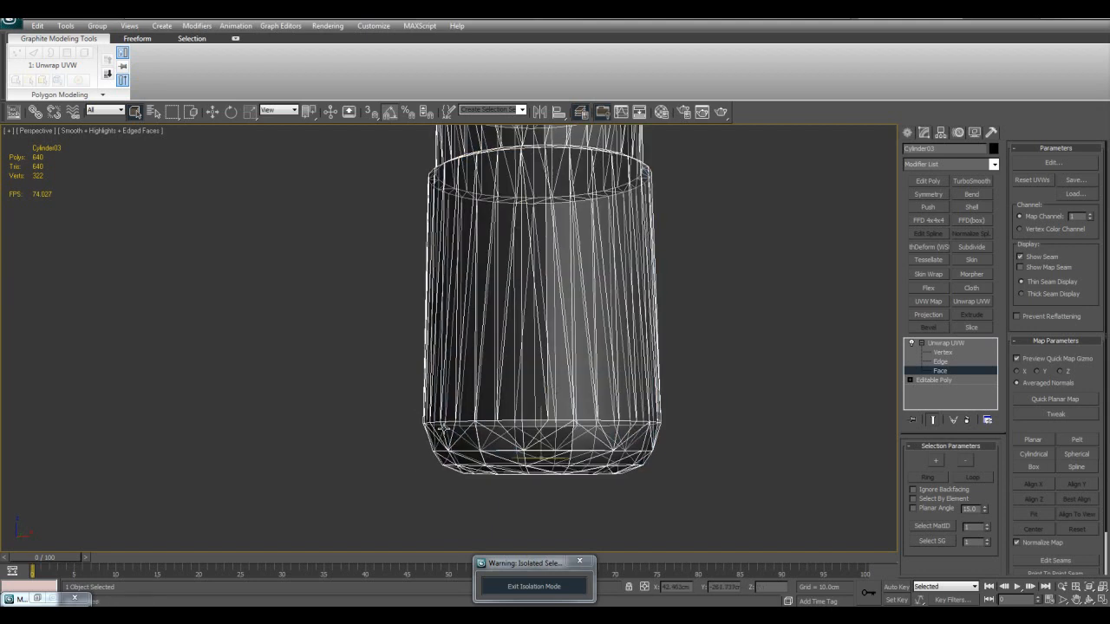
pyautogui.moveTo(386, 442); pyautogui.dragTo(716, 473)
pyautogui.moveTo(716, 474)
pyautogui.keyDown('alt'); pyautogui.mouseDown(button='middle')
pyautogui.moveTo(701, 422)
pyautogui.moveTo(716, 373)
pyautogui.mouseUp(button='middle'); pyautogui.keyUp('alt')
pyautogui.hotkey('alt', 'x')
# - Open the UV editor and apply a Quick Planar Map with Averaged Normals to the base faces
pyautogui.click(1051, 162)
pyautogui.scroll(-3, 286, 138)
pyautogui.scroll(2, 289, 149)
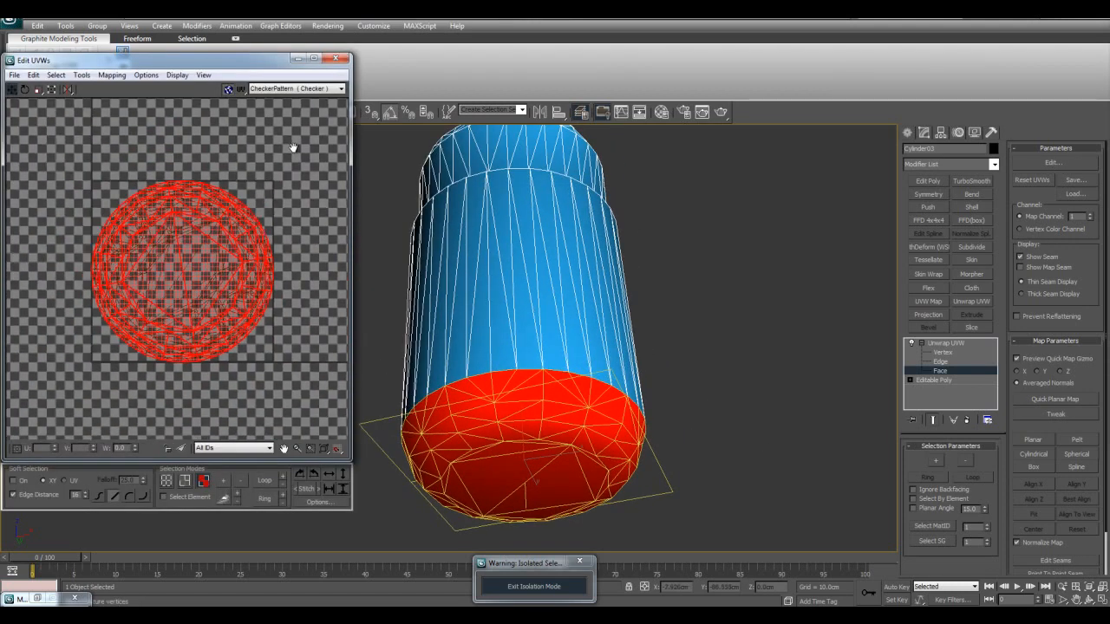
pyautogui.scroll(1, 290, 149)
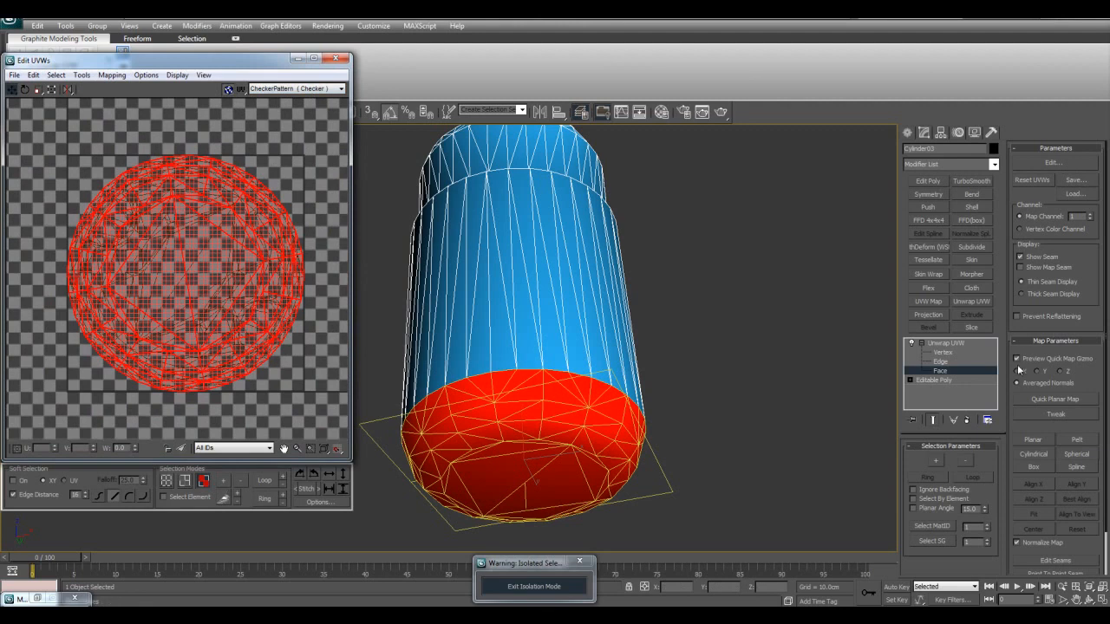
pyautogui.click(1038, 399)
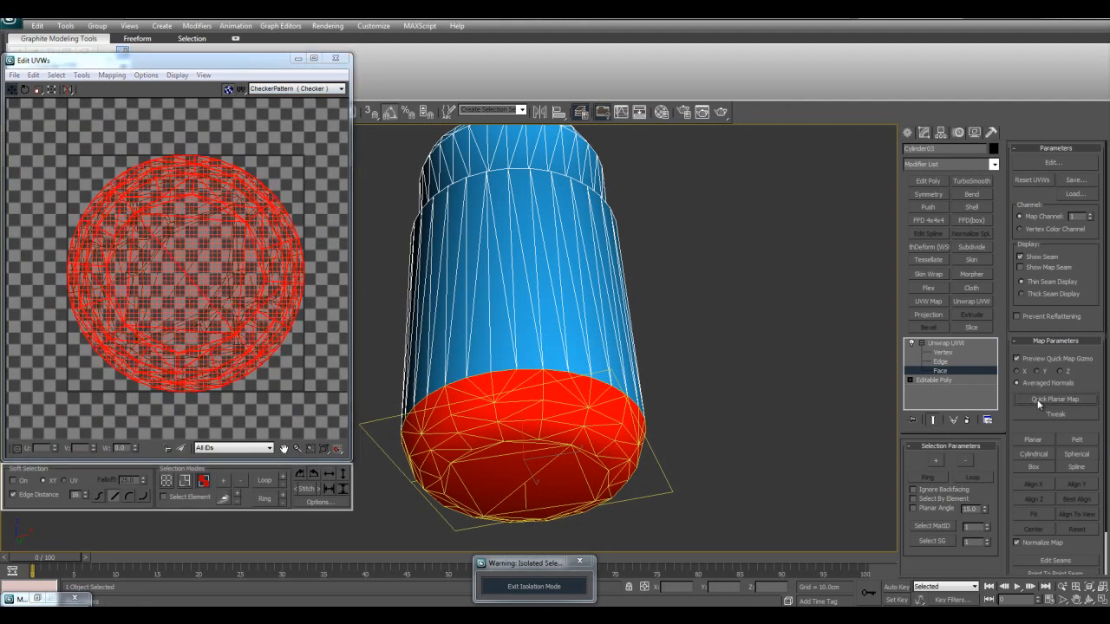
# - Relax the UVs of the tank's rounded base with the Relax Tool using Relax By Face Angles
pyautogui.click(112, 74)
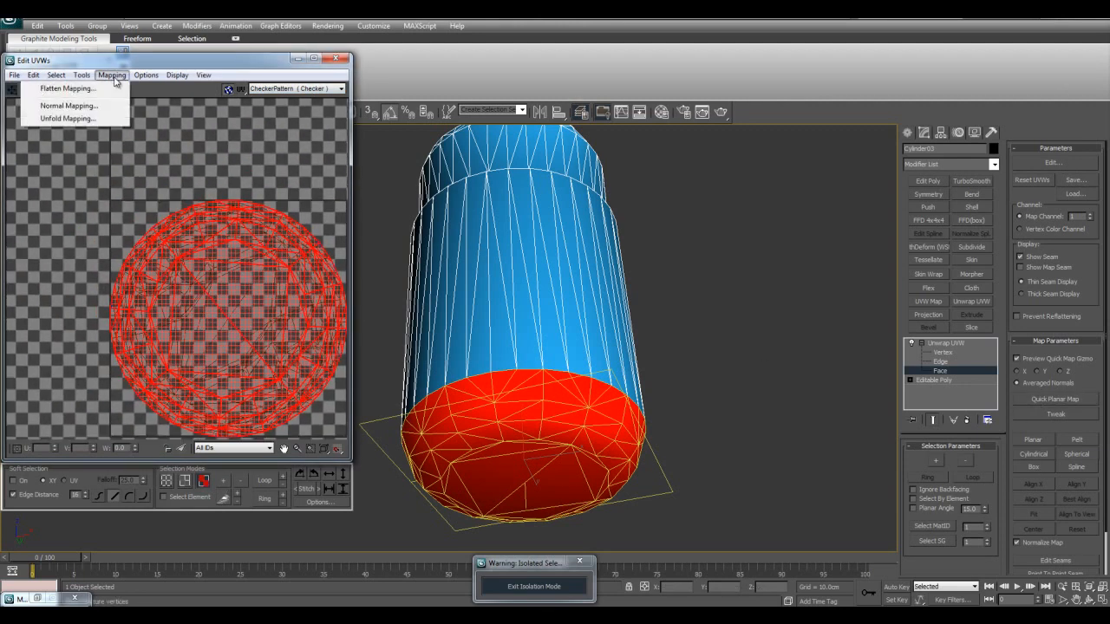
pyautogui.moveTo(82, 74)
pyautogui.click(40, 260)
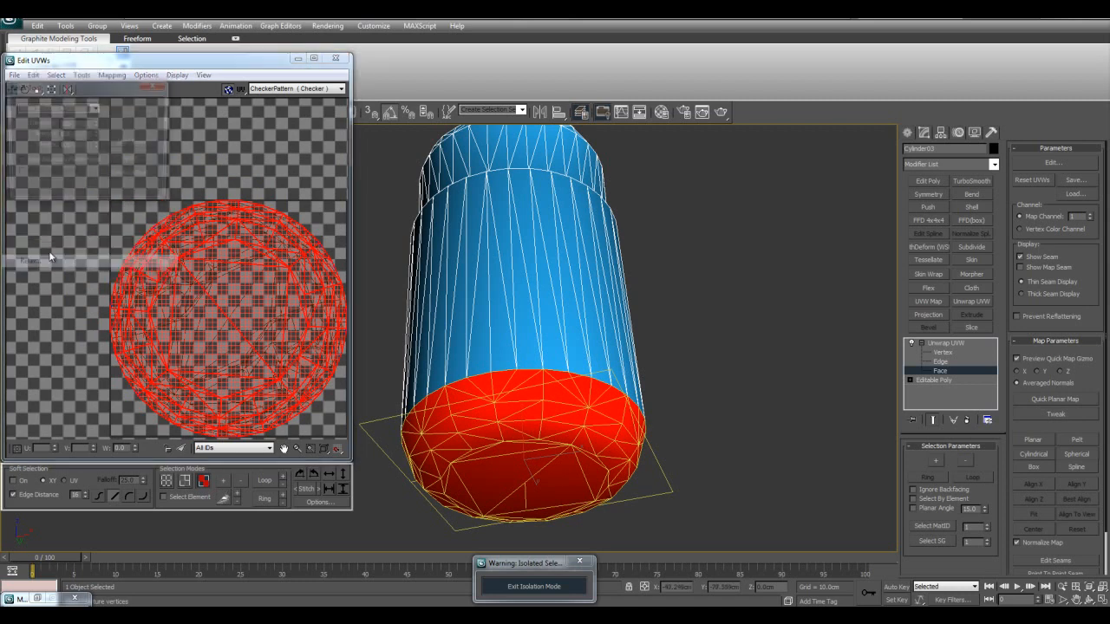
pyautogui.moveTo(120, 93); pyautogui.dragTo(703, 153)
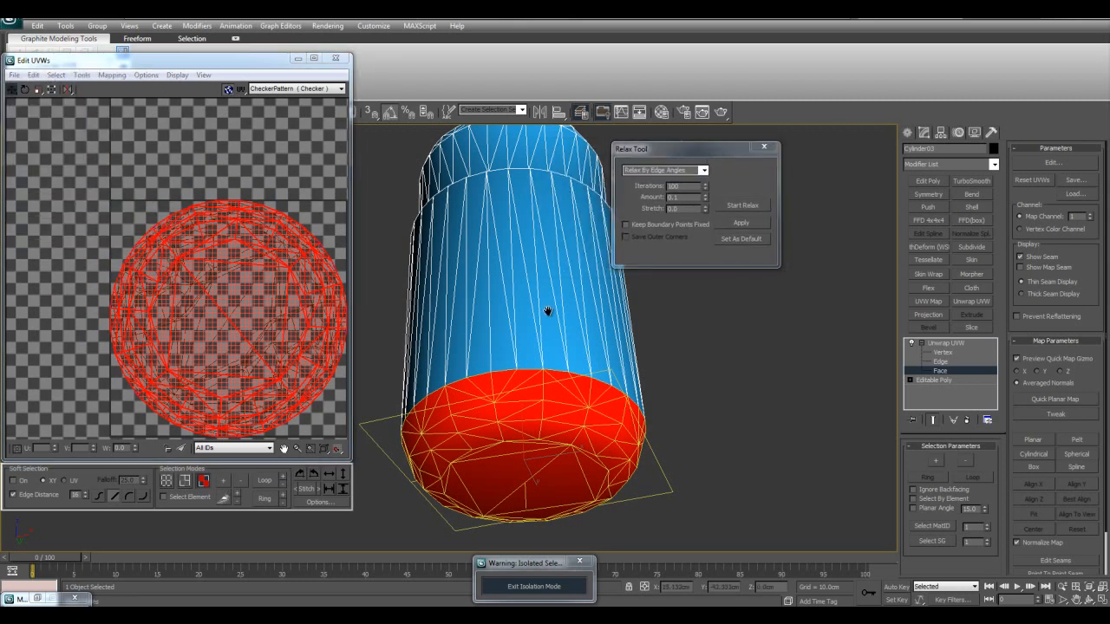
pyautogui.scroll(-4, 566, 339)
pyautogui.scroll(5, 562, 340)
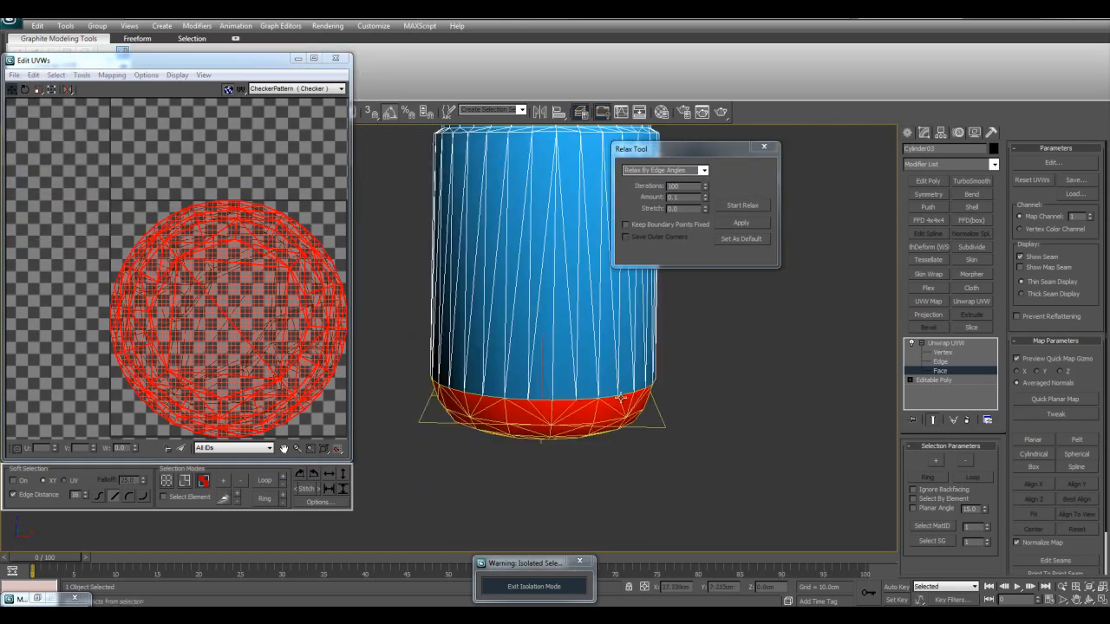
pyautogui.moveTo(631, 309); pyautogui.dragTo(547, 430, button='middle')
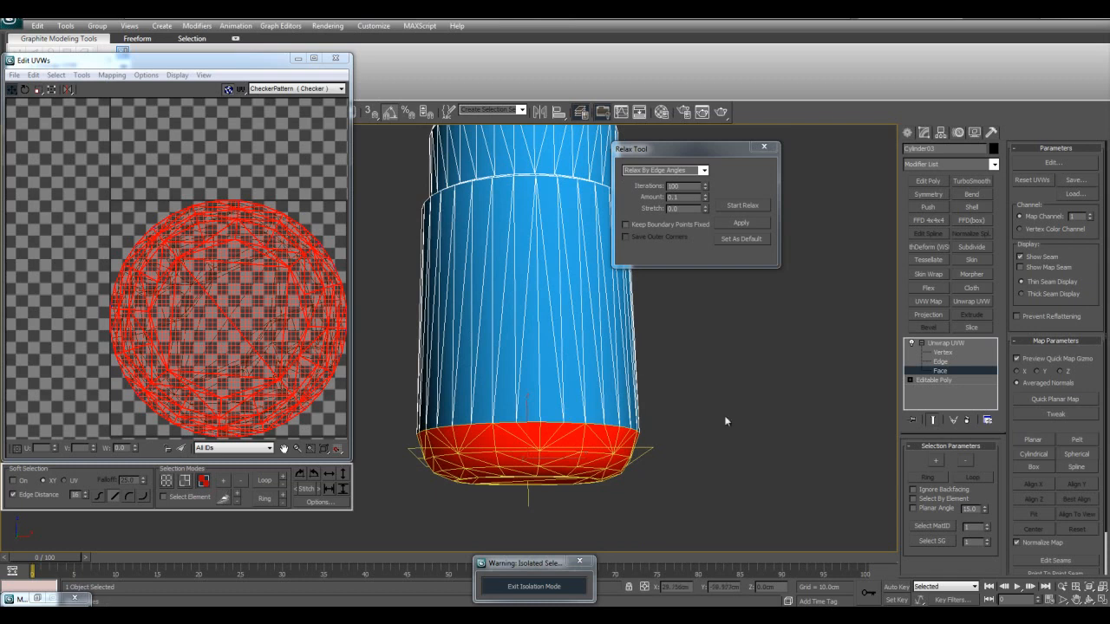
pyautogui.click(703, 170)
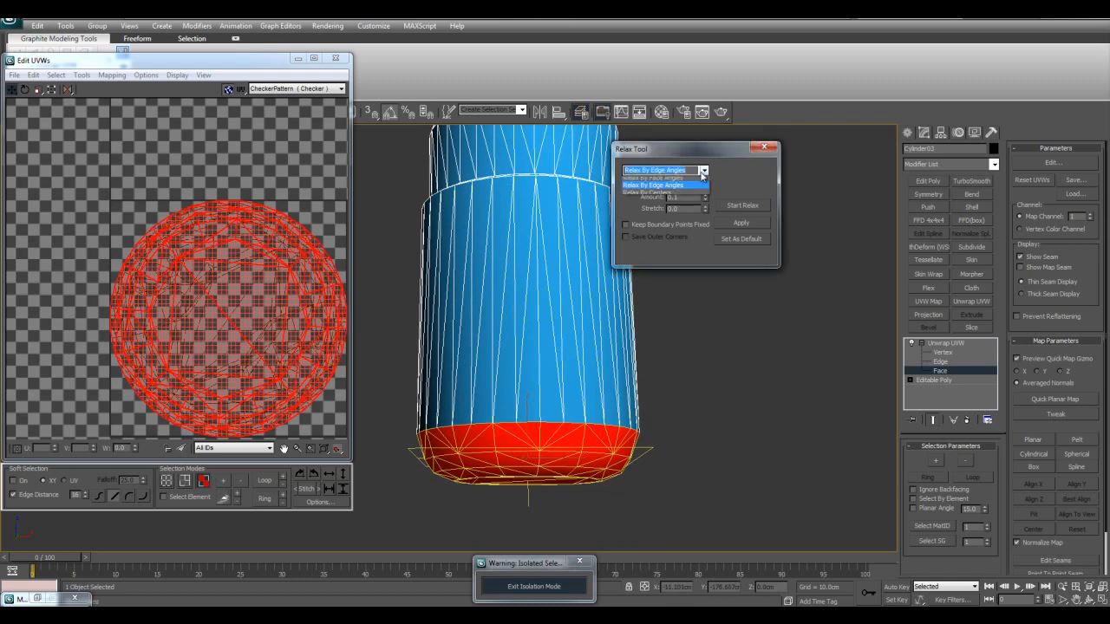
pyautogui.click(663, 179)
pyautogui.click(741, 205)
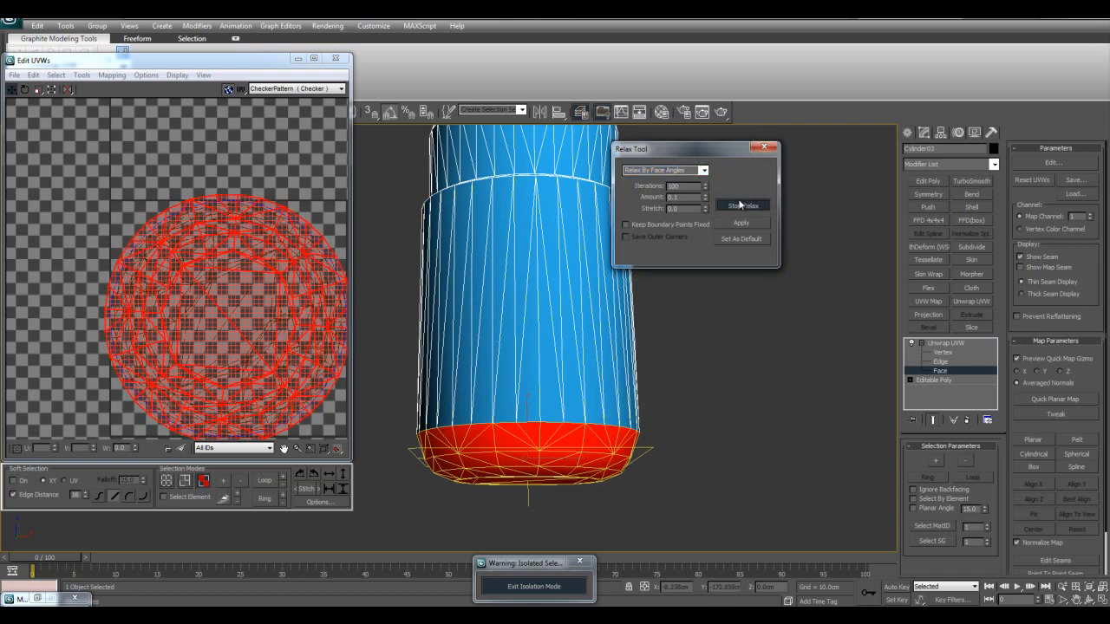
pyautogui.click(741, 205)
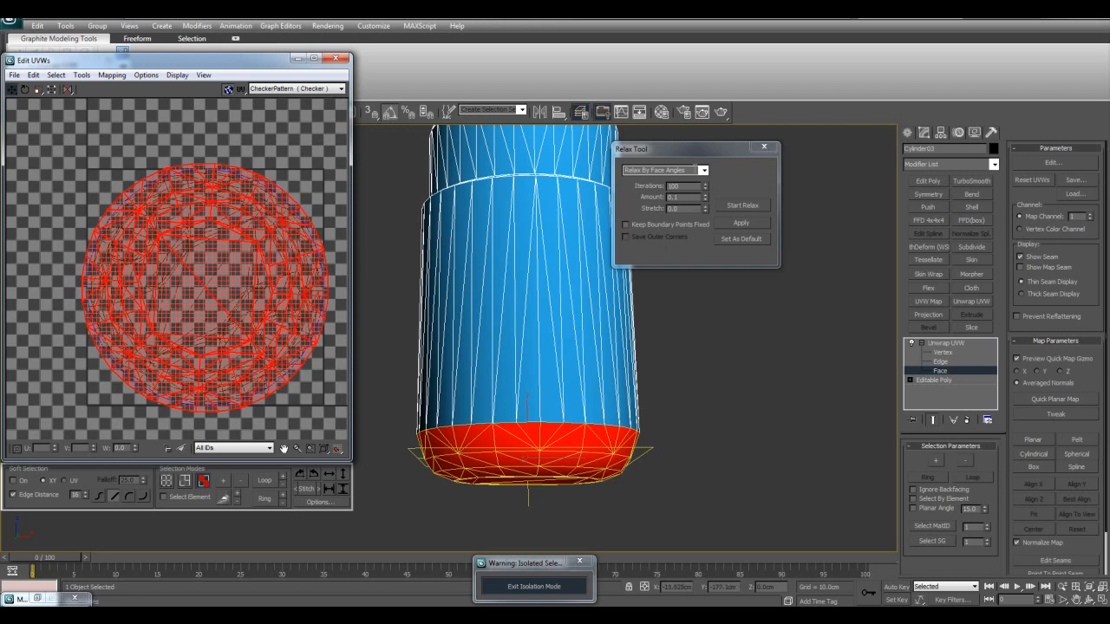
# - Look through the available relax methods and examine the relaxed base shell in the UV editor
pyautogui.click(703, 171)
pyautogui.click(669, 196)
pyautogui.click(702, 170)
pyautogui.click(683, 180)
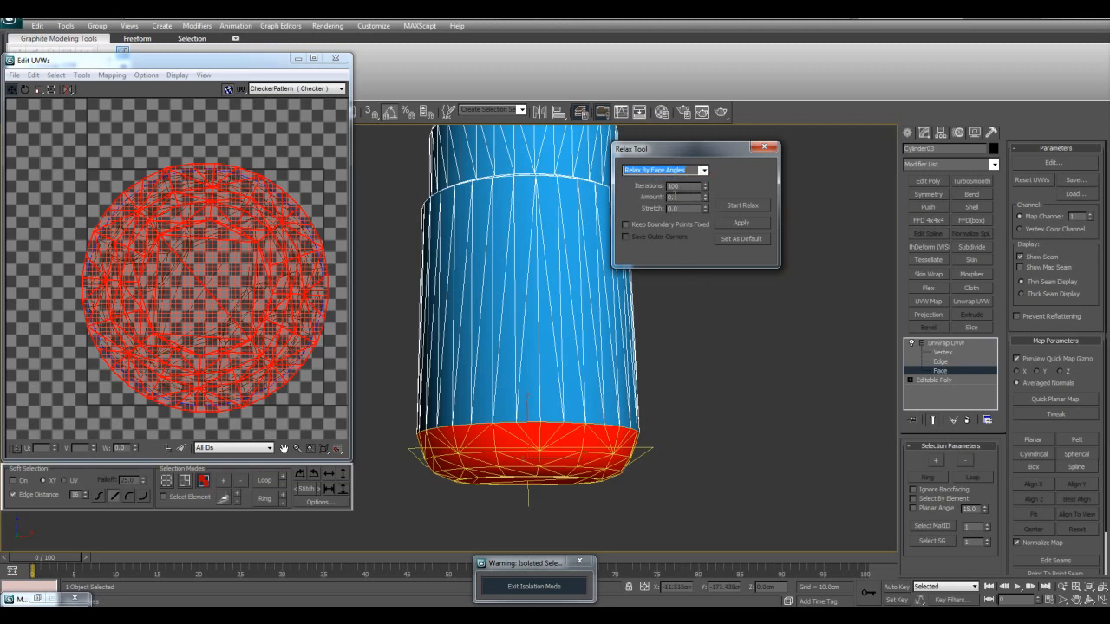
pyautogui.scroll(-3, 211, 209)
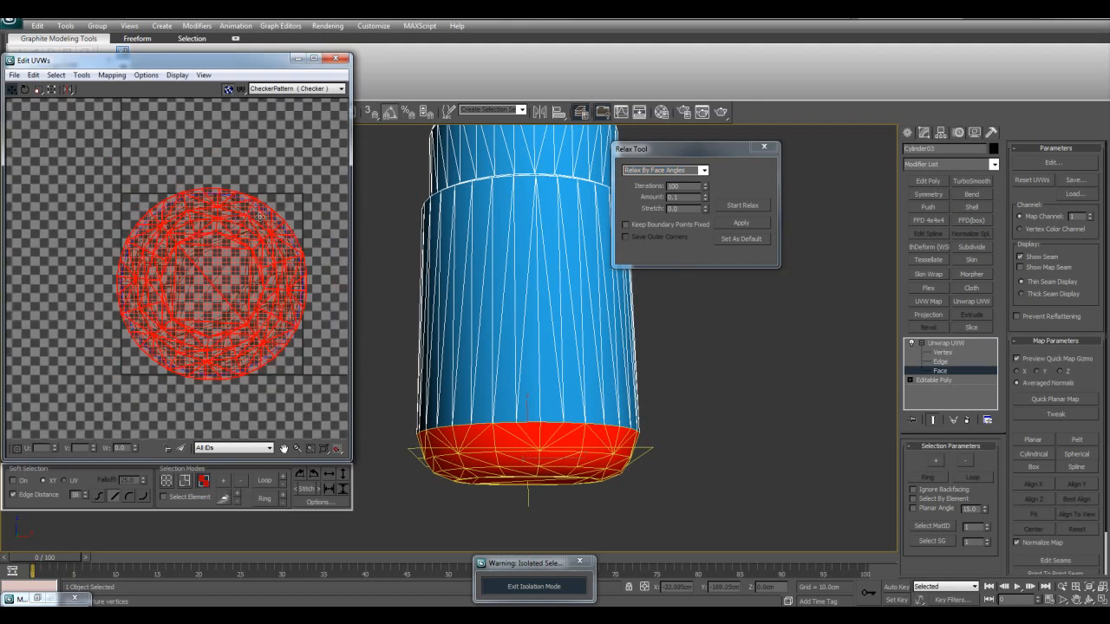
pyautogui.scroll(3, 247, 234)
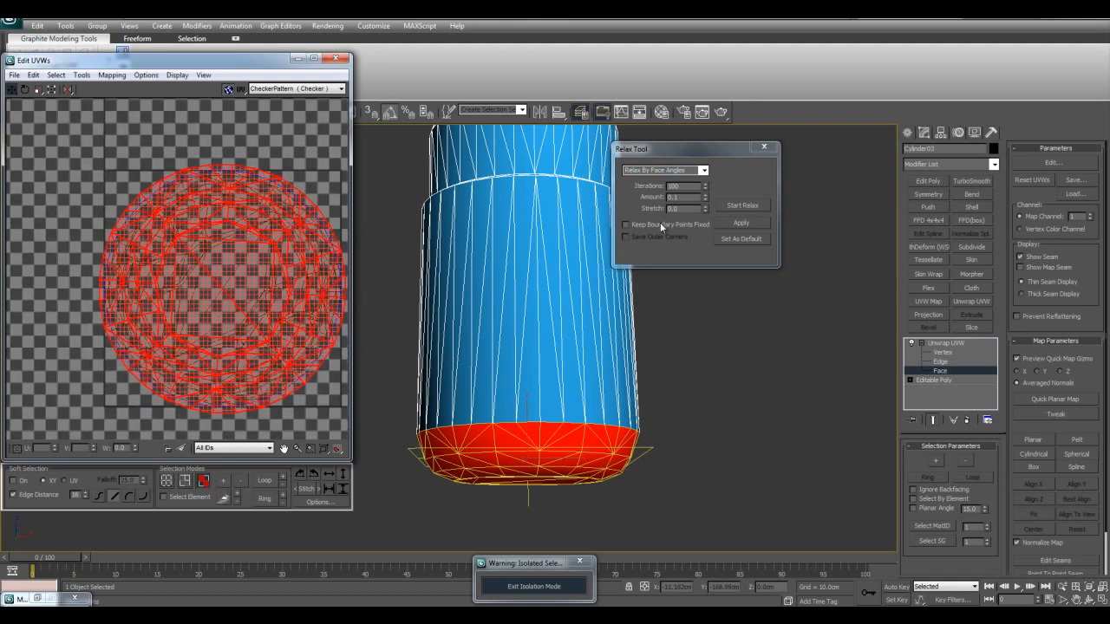
pyautogui.moveTo(279, 180); pyautogui.dragTo(258, 177, button='middle')
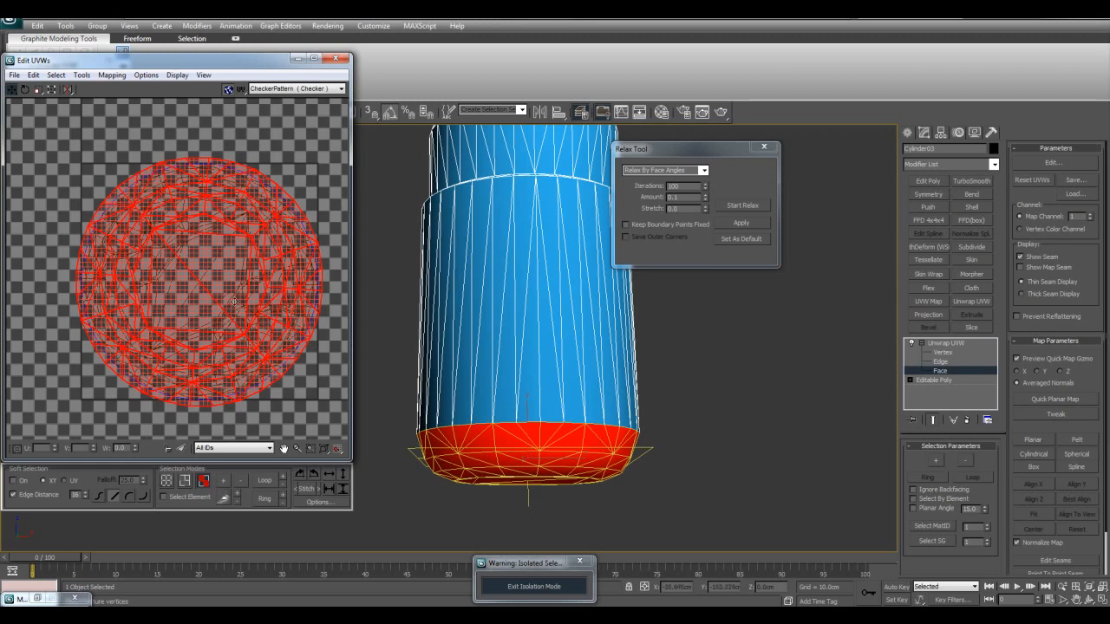
pyautogui.moveTo(225, 311); pyautogui.dragTo(229, 315, button='middle')
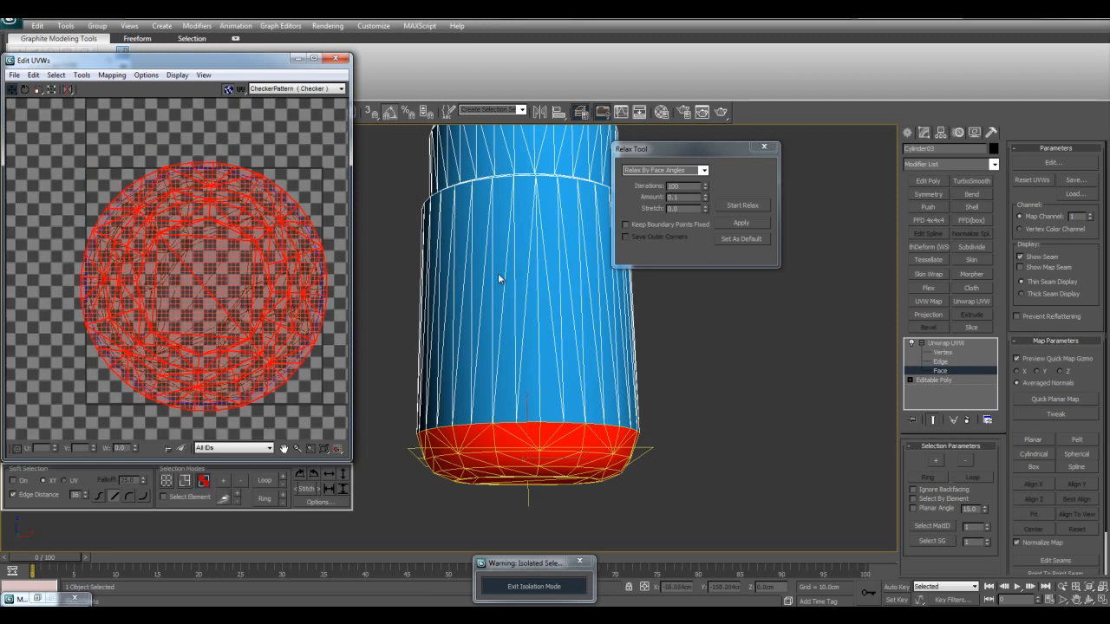
# - Move the base's UV shell out of the texture square, beside the top cap's UVs
pyautogui.moveTo(719, 154); pyautogui.dragTo(741, 179)
pyautogui.scroll(-2, 214, 262)
pyautogui.moveTo(214, 262); pyautogui.dragTo(149, 277, button='middle')
pyautogui.moveTo(84, 274); pyautogui.dragTo(235, 268)
# - Select all faces of the tank's side wall between the base and the top cap, using see-through display
pyautogui.moveTo(596, 323); pyautogui.dragTo(668, 433, button='middle')
pyautogui.keyDown('alt'); pyautogui.moveTo(614, 278); pyautogui.dragTo(594, 328, button='middle'); pyautogui.keyUp('alt')
pyautogui.hotkey('alt', 'x')
pyautogui.moveTo(433, 270); pyautogui.dragTo(778, 392)
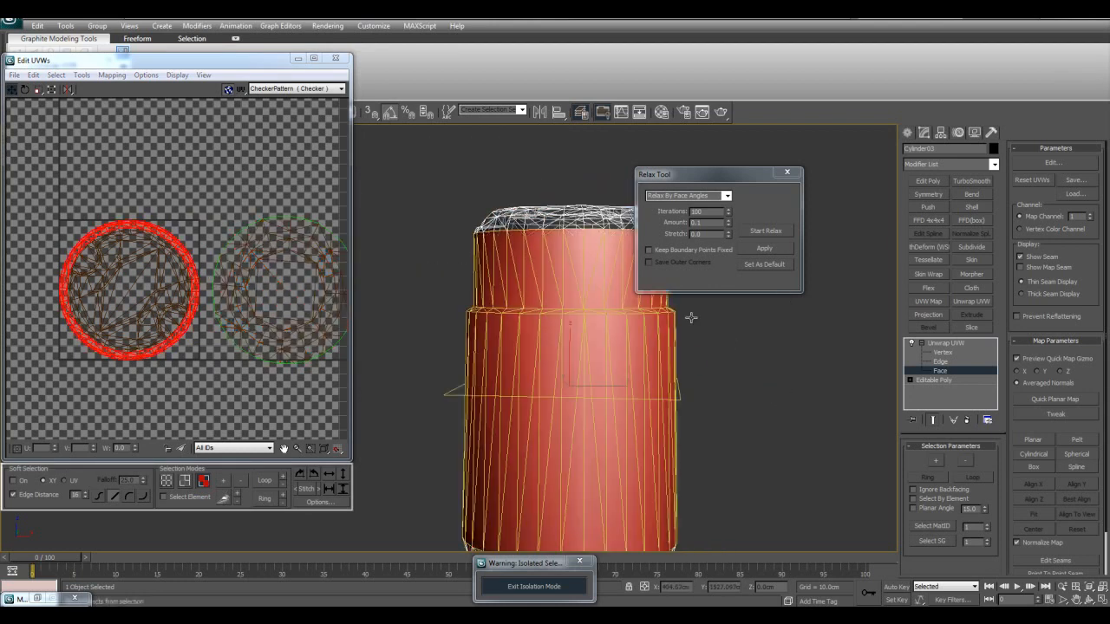
# - Apply Cylindrical mapping to the selected side wall faces with Best Align and Fit
pyautogui.click(1034, 455)
pyautogui.keyDown('alt'); pyautogui.moveTo(633, 416); pyautogui.dragTo(533, 252, button='middle'); pyautogui.keyUp('alt')
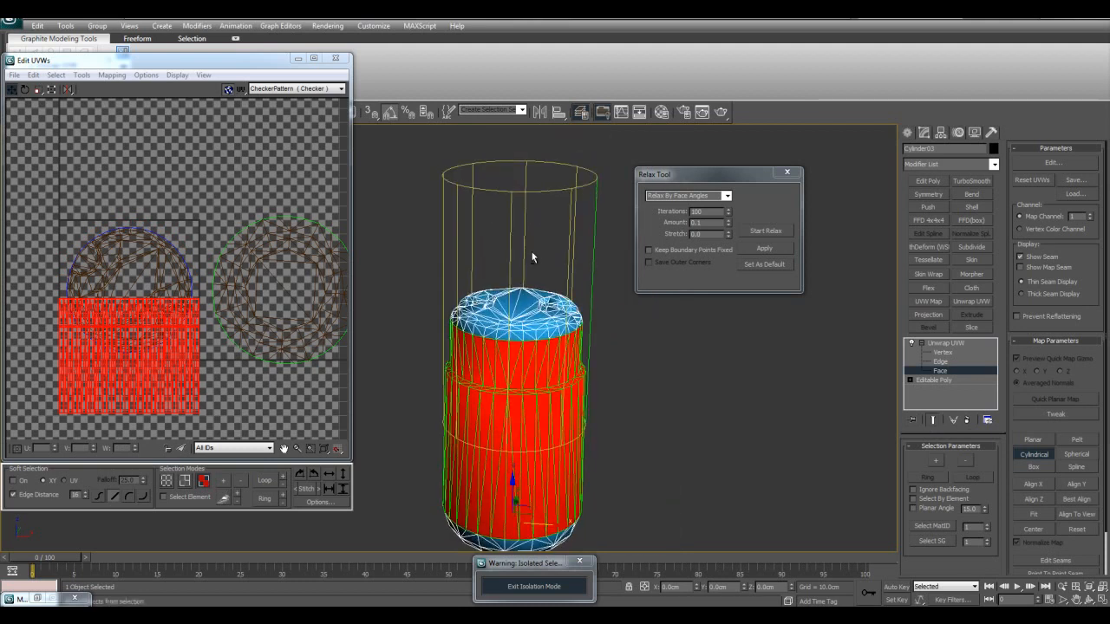
pyautogui.keyDown('alt'); pyautogui.moveTo(529, 169); pyautogui.dragTo(584, 302, button='middle'); pyautogui.keyUp('alt')
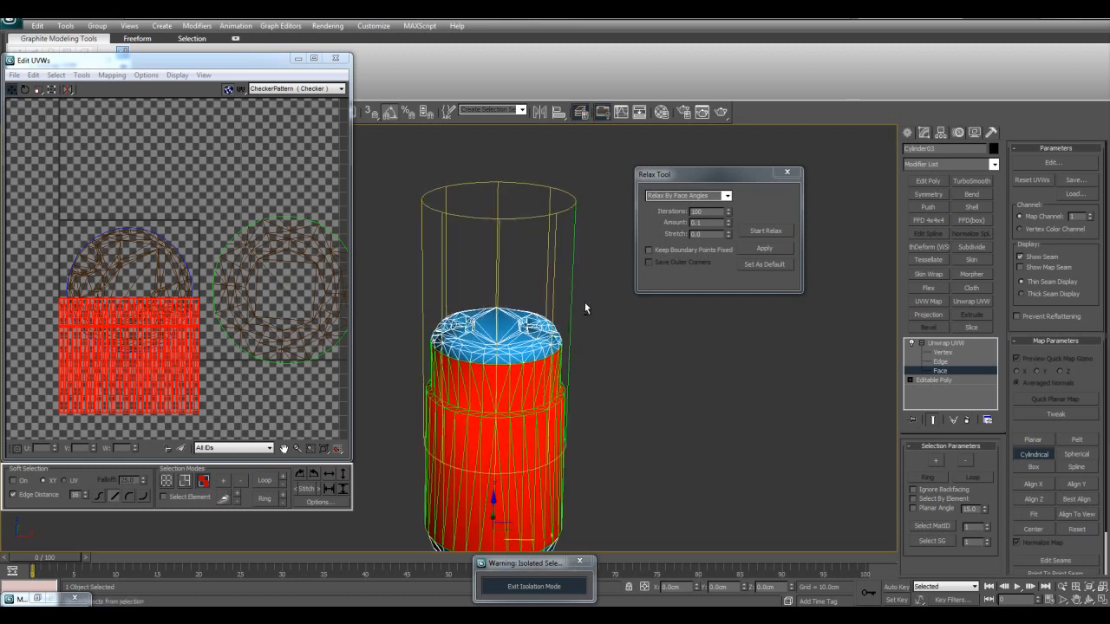
pyautogui.click(1065, 499)
pyautogui.keyDown('alt'); pyautogui.moveTo(656, 437); pyautogui.dragTo(631, 286, button='middle'); pyautogui.keyUp('alt')
pyautogui.moveTo(543, 286)
pyautogui.keyDown('alt'); pyautogui.mouseDown(button='middle')
pyautogui.moveTo(540, 261)
pyautogui.moveTo(539, 305)
pyautogui.mouseUp(button='middle'); pyautogui.keyUp('alt')
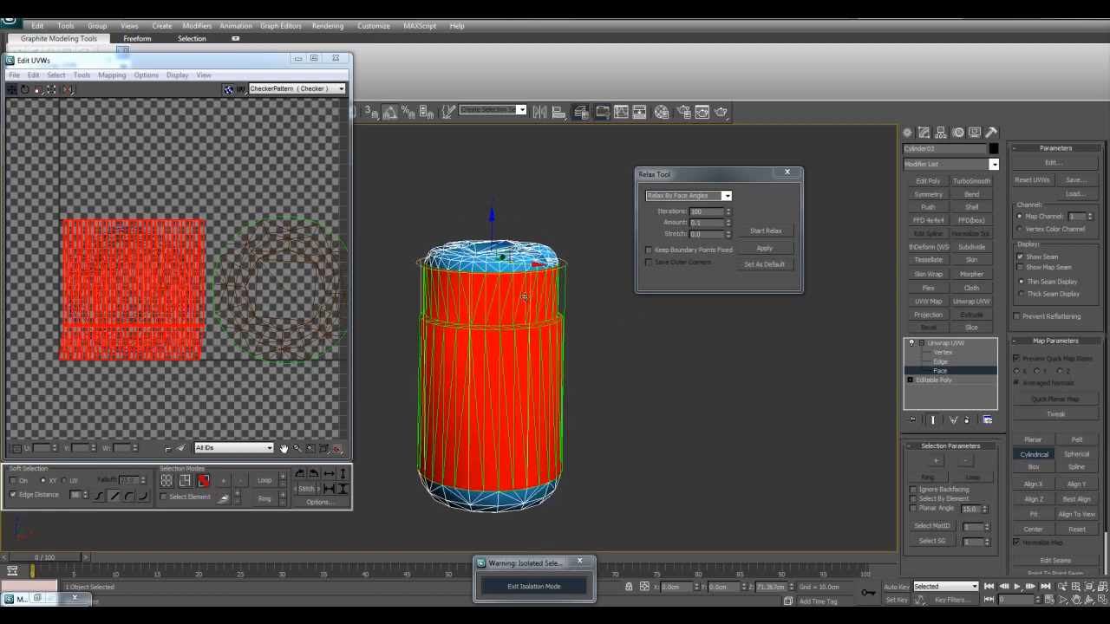
pyautogui.keyDown('alt'); pyautogui.moveTo(454, 350); pyautogui.dragTo(525, 350, button='middle'); pyautogui.keyUp('alt')
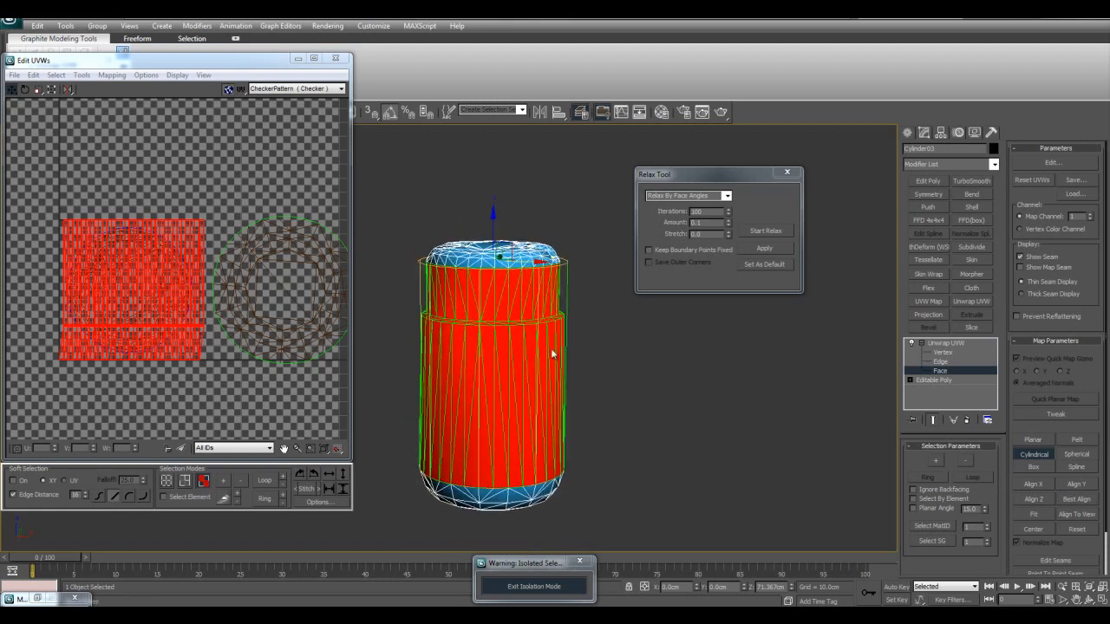
pyautogui.moveTo(146, 305); pyautogui.dragTo(171, 280, button='middle')
pyautogui.scroll(2, 172, 279)
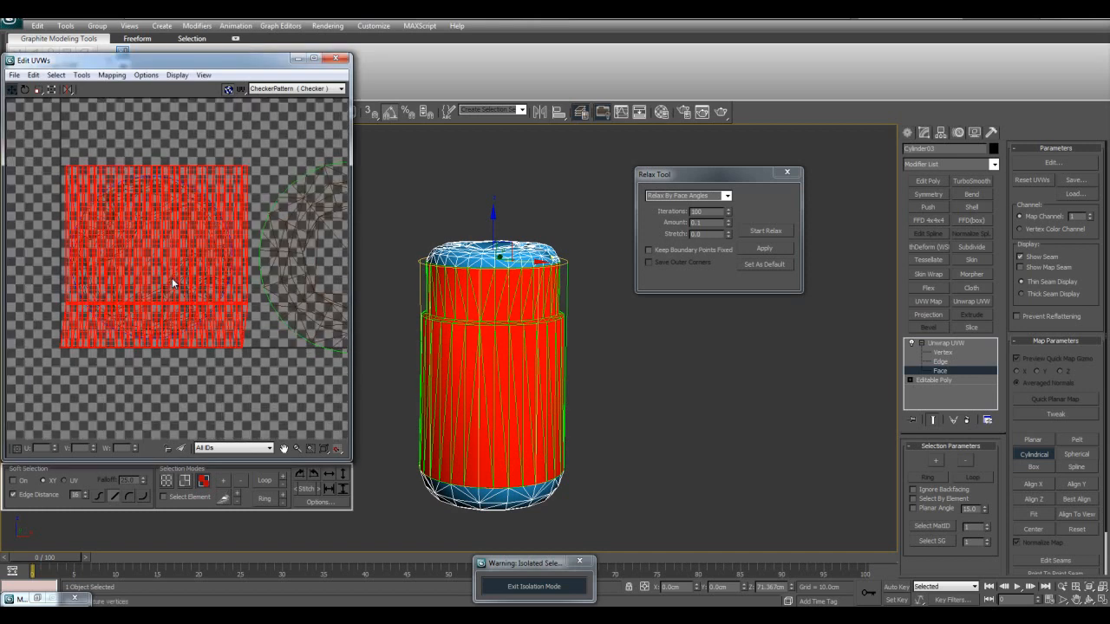
pyautogui.click(1031, 515)
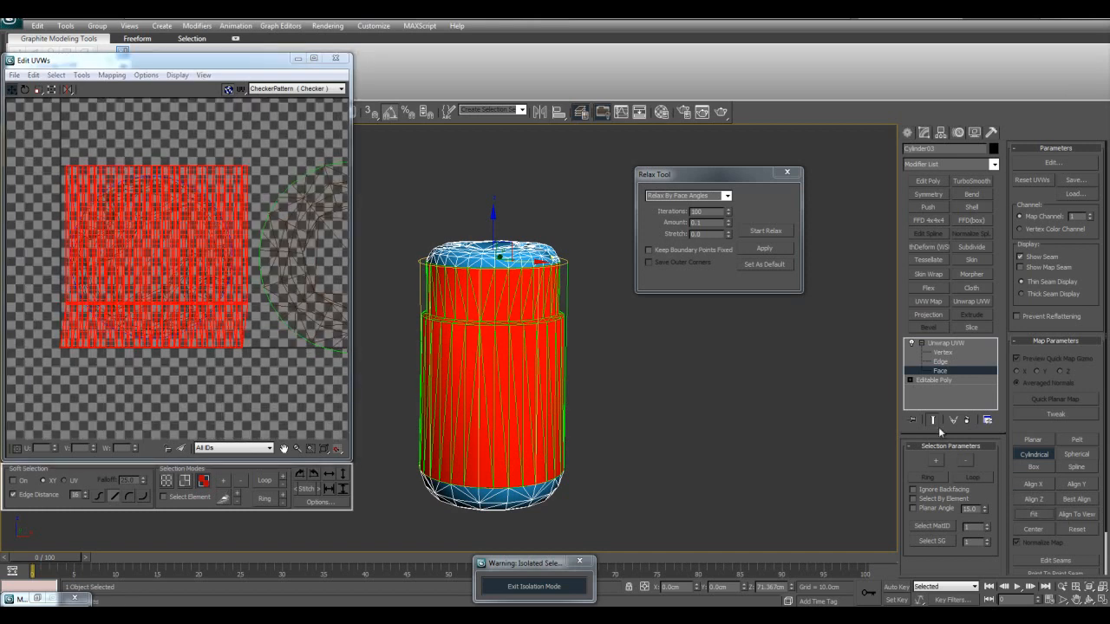
pyautogui.click(1037, 459)
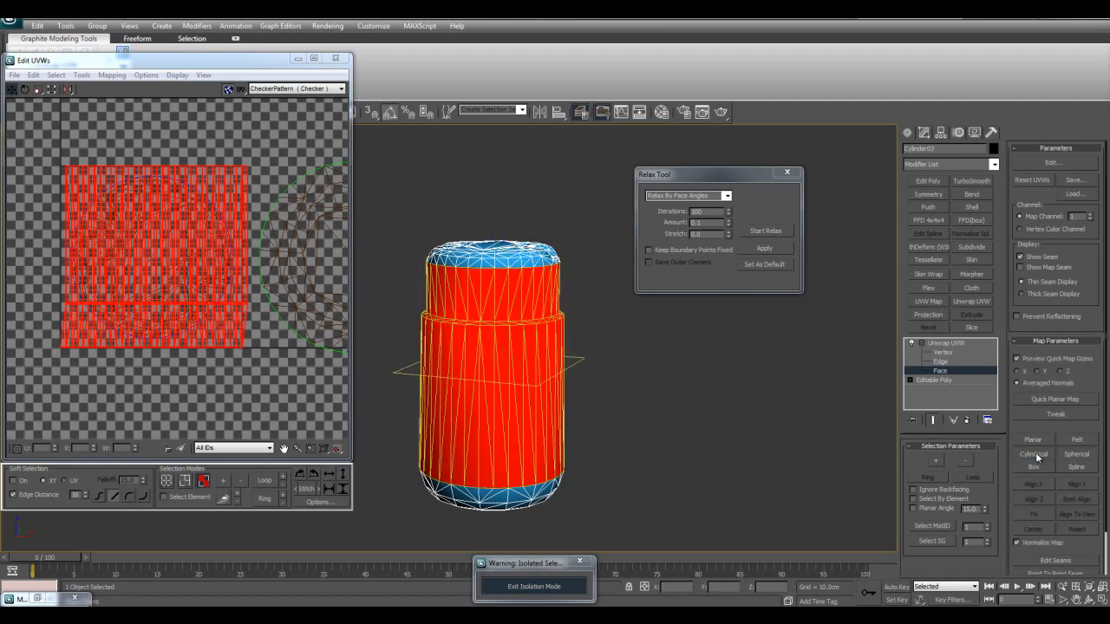
# - Move the side wall's UV shell past the base shell into empty space and deselect it
pyautogui.scroll(-2, 123, 262)
pyautogui.moveTo(125, 255); pyautogui.dragTo(60, 258, button='middle')
pyautogui.keyDown('shift'); pyautogui.moveTo(63, 258); pyautogui.dragTo(296, 263); pyautogui.keyUp('shift')
pyautogui.moveTo(297, 263); pyautogui.dragTo(223, 269, button='middle')
pyautogui.keyDown('shift'); pyautogui.moveTo(248, 267); pyautogui.dragTo(288, 264); pyautogui.keyUp('shift')
pyautogui.click(294, 181)
# - Examine the seam edges and outlying triangles of the side wall's UV shell at close range
pyautogui.moveTo(304, 305); pyautogui.dragTo(174, 264, button='middle')
pyautogui.moveTo(287, 264); pyautogui.dragTo(220, 287, button='middle')
pyautogui.scroll(3, 220, 287)
pyautogui.scroll(4, 213, 240)
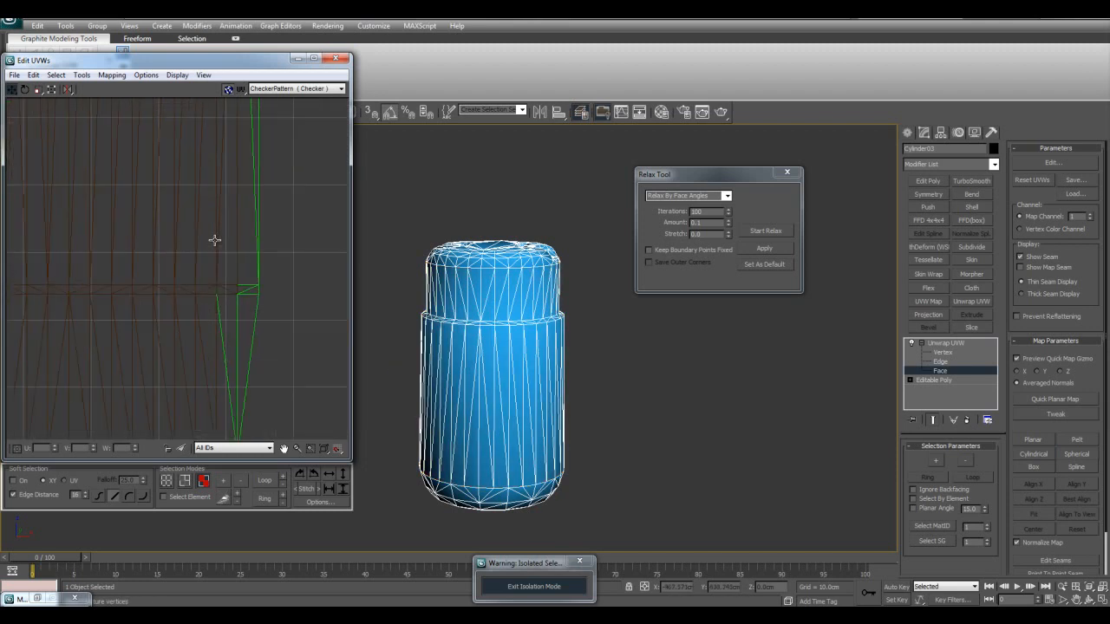
pyautogui.moveTo(300, 296); pyautogui.dragTo(301, 426, button='middle')
pyautogui.scroll(-3, 280, 317)
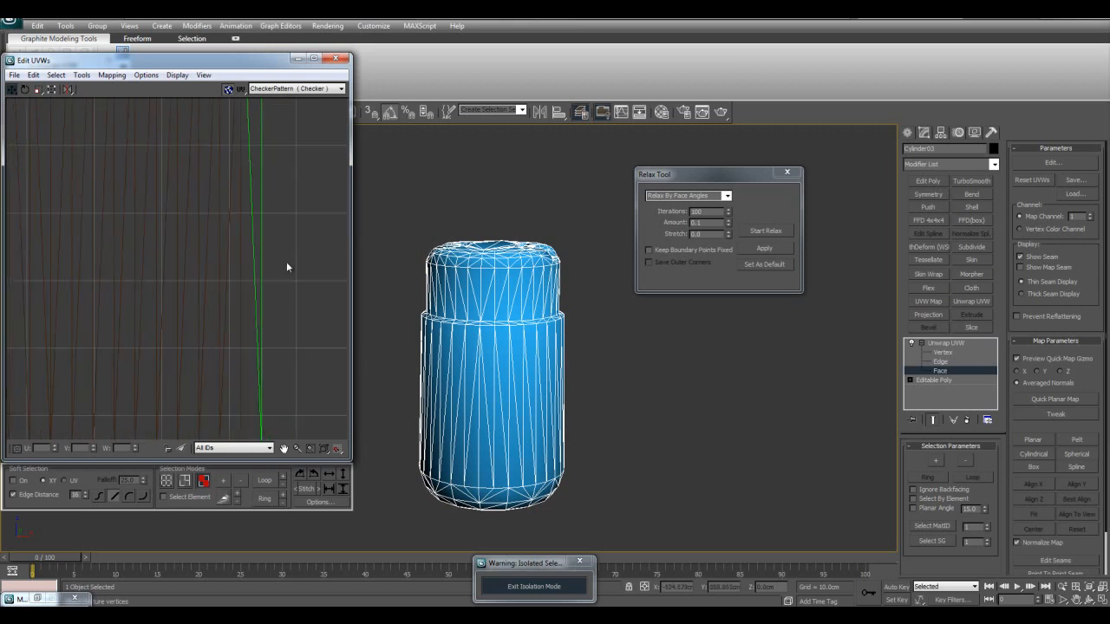
pyautogui.moveTo(240, 262); pyautogui.dragTo(240, 367, button='middle')
pyautogui.scroll(5, 250, 320)
pyautogui.click(308, 293)
pyautogui.keyDown('alt'); pyautogui.moveTo(599, 376); pyautogui.dragTo(476, 396, button='middle'); pyautogui.keyUp('alt')
pyautogui.press('z')
pyautogui.scroll(-5, 548, 380)
pyautogui.click(244, 252)
pyautogui.scroll(-1, 244, 253)
# - Select all vertices of the side wall's UV shell at Vertex level and apply Weld Selected, with the editor's extra options expanded
pyautogui.click(165, 481)
pyautogui.scroll(-7, 185, 379)
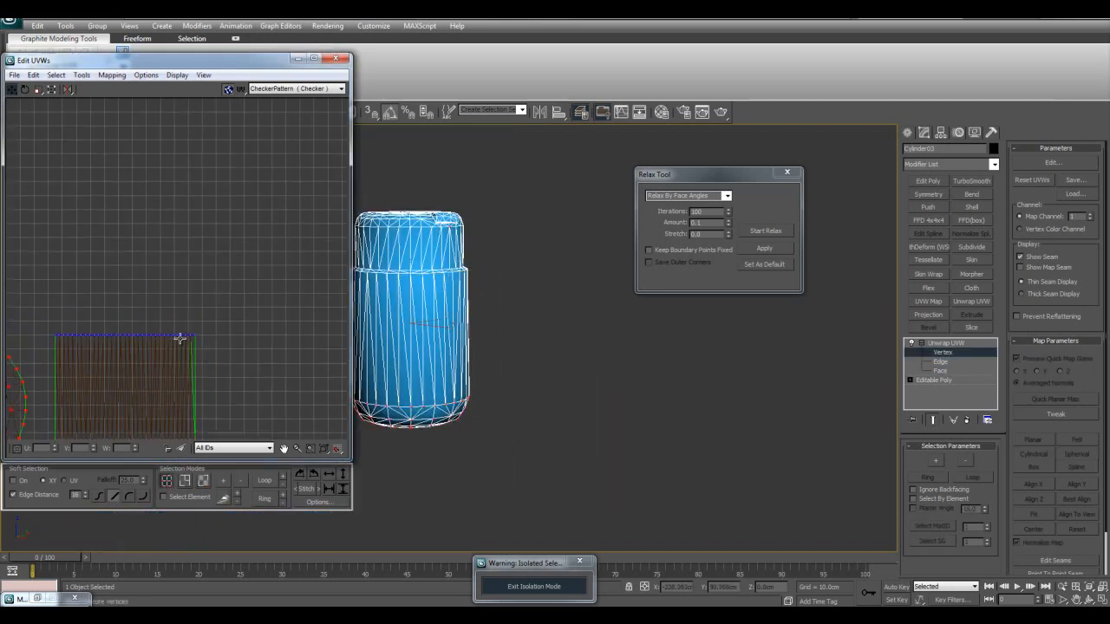
pyautogui.moveTo(326, 127); pyautogui.dragTo(150, 357)
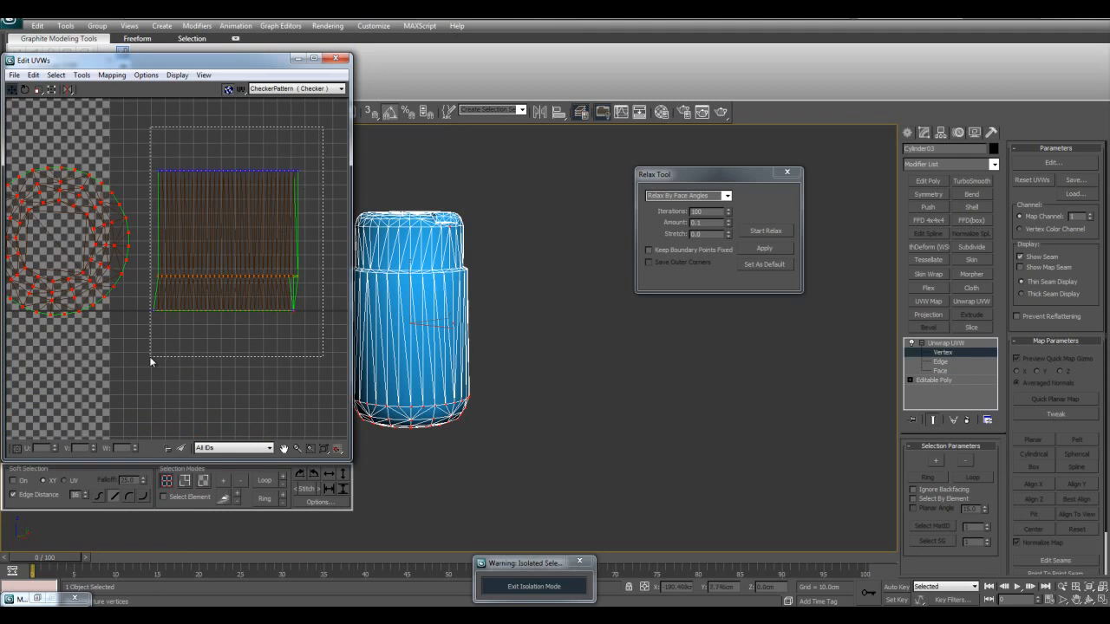
pyautogui.click(319, 502)
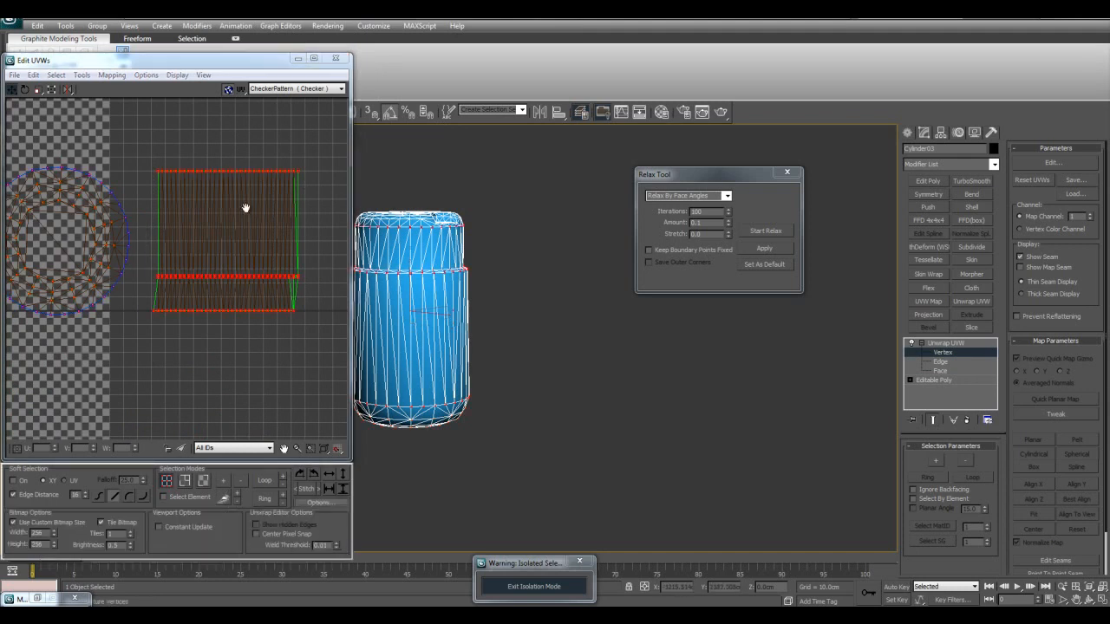
pyautogui.scroll(2, 260, 91)
pyautogui.click(80, 76)
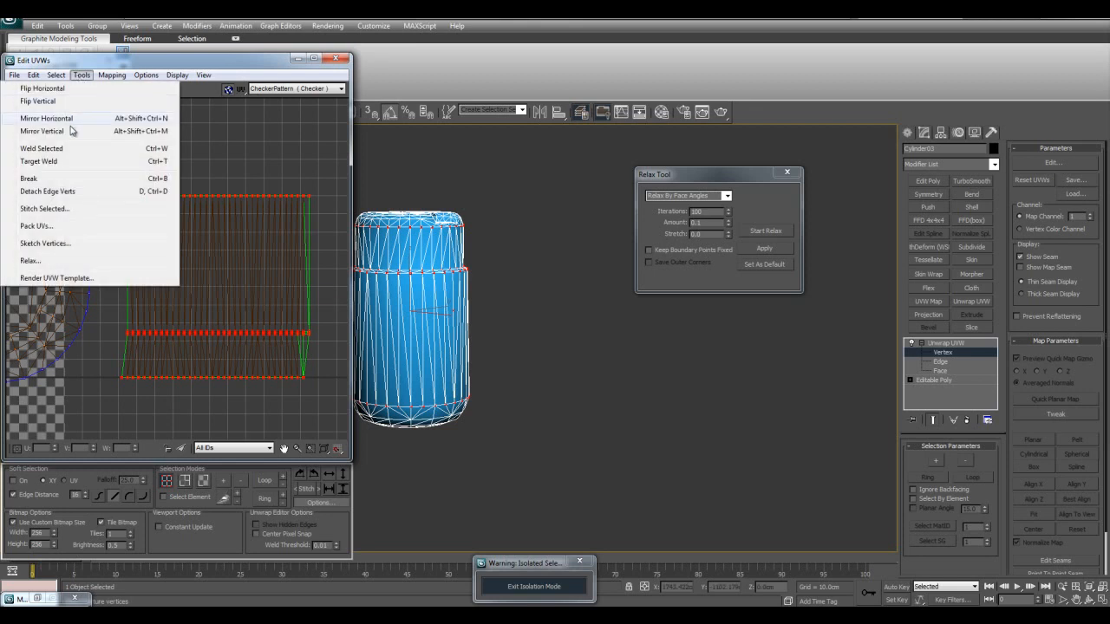
pyautogui.click(54, 150)
pyautogui.click(221, 137)
# - Examine the welded side wall shell and its placement beside the two round shells
pyautogui.moveTo(300, 333); pyautogui.dragTo(244, 277, button='middle')
pyautogui.scroll(4, 244, 278)
pyautogui.moveTo(266, 354); pyautogui.dragTo(284, 372, button='middle')
pyautogui.moveTo(214, 342); pyautogui.dragTo(325, 325, button='middle')
pyautogui.moveTo(153, 325); pyautogui.dragTo(198, 327, button='middle')
pyautogui.moveTo(260, 242)
pyautogui.mouseDown(button='middle')
pyautogui.moveTo(200, 338)
pyautogui.moveTo(221, 292)
pyautogui.mouseUp(button='middle')
pyautogui.scroll(-5, 200, 338)
pyautogui.scroll(5, 486, 476)
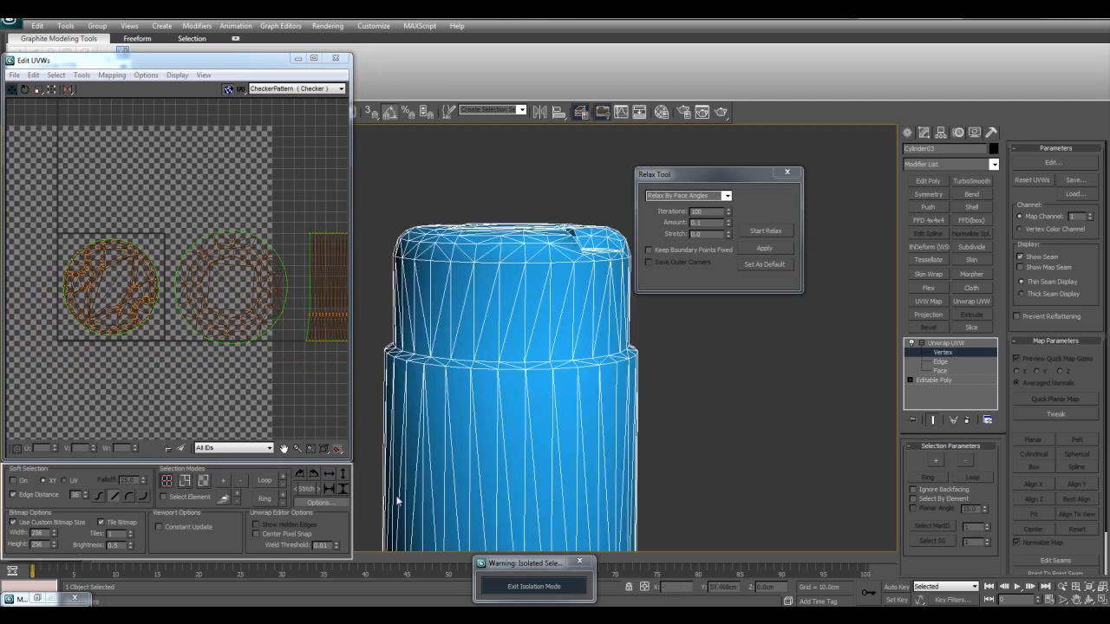
# - Switch back to Face level and inspect the recesses on the tank's top, placing the Relax Tool dialog out of the way
pyautogui.click(945, 372)
pyautogui.keyDown('alt'); pyautogui.moveTo(539, 252); pyautogui.dragTo(595, 327, button='middle'); pyautogui.keyUp('alt')
pyautogui.click(528, 295)
pyautogui.press('z')
pyautogui.scroll(-3, 557, 300)
pyautogui.scroll(-4, 595, 327)
pyautogui.click(666, 375)
pyautogui.keyDown('alt'); pyautogui.moveTo(666, 374); pyautogui.dragTo(598, 345, button='middle'); pyautogui.keyUp('alt')
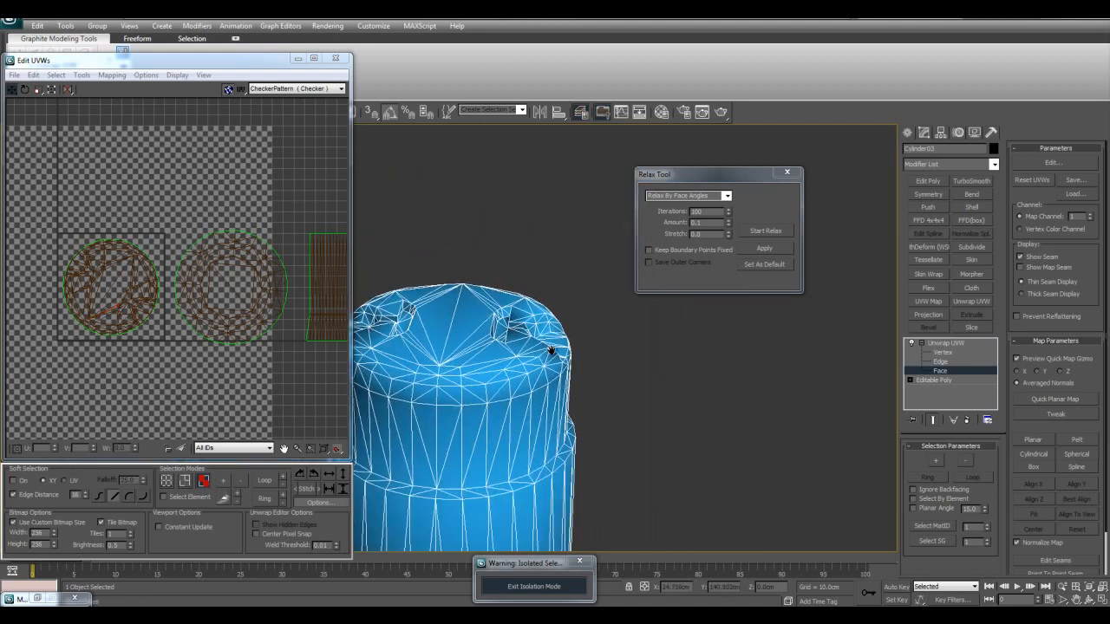
pyautogui.scroll(4, 589, 344)
pyautogui.press('F4')
pyautogui.keyDown('alt'); pyautogui.moveTo(665, 350); pyautogui.dragTo(676, 312, button='middle'); pyautogui.keyUp('alt')
pyautogui.press('F4')
pyautogui.moveTo(722, 176); pyautogui.dragTo(835, 416)
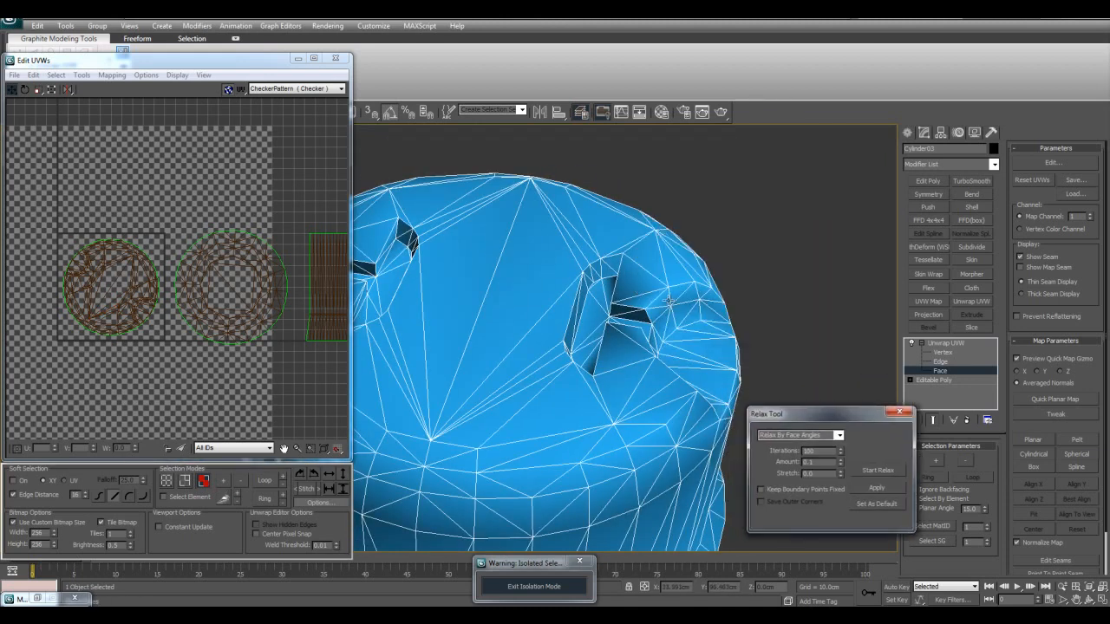
# - Select the narrow sliver face along the edge of one recess on the tank's top
pyautogui.scroll(5, 621, 331)
pyautogui.click(622, 332)
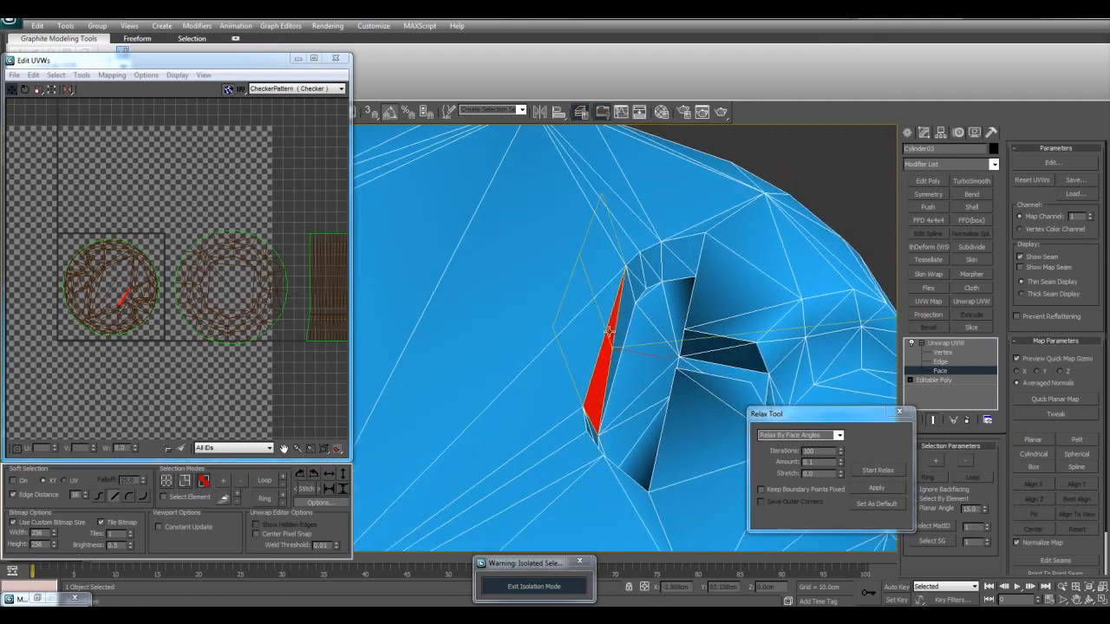
pyautogui.click(600, 330)
pyautogui.click(606, 356)
pyautogui.click(589, 347)
pyautogui.keyDown('alt'); pyautogui.moveTo(588, 348); pyautogui.dragTo(575, 347, button='middle'); pyautogui.keyUp('alt')
pyautogui.click(575, 348)
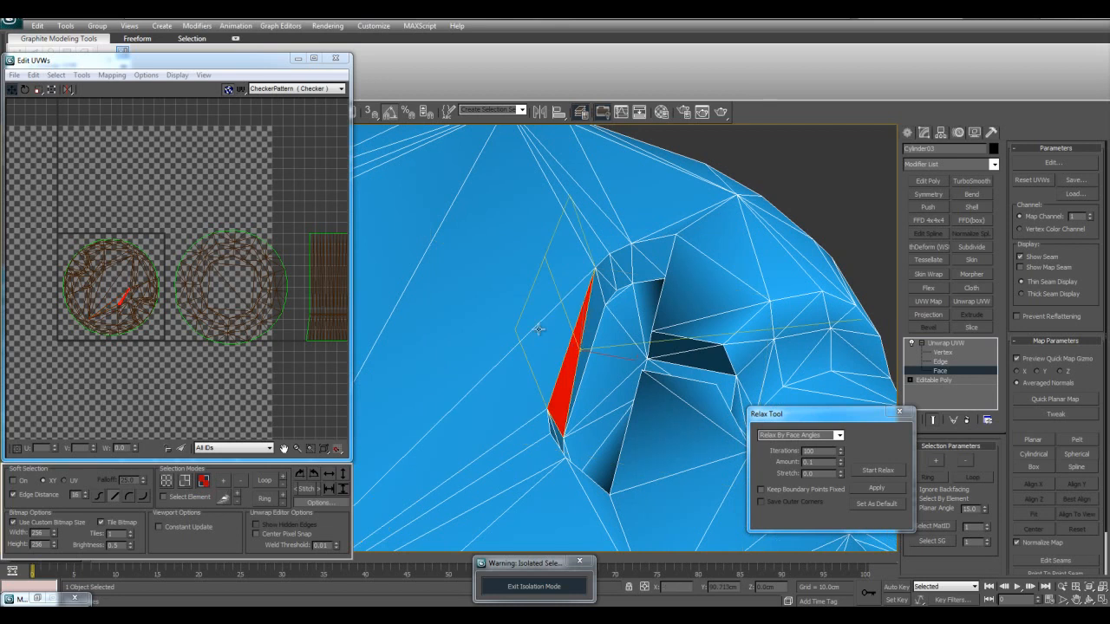
pyautogui.click(551, 340)
pyautogui.click(574, 343)
pyautogui.click(571, 340)
pyautogui.scroll(-6, 572, 340)
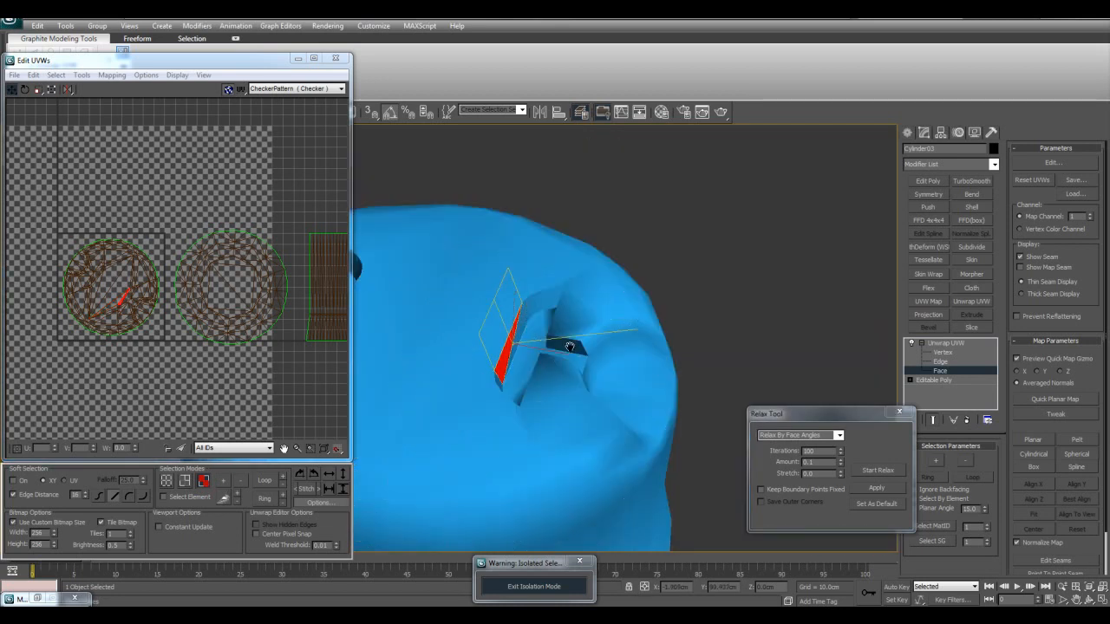
pyautogui.moveTo(532, 411); pyautogui.dragTo(544, 404, button='middle')
pyautogui.scroll(-3, 466, 284)
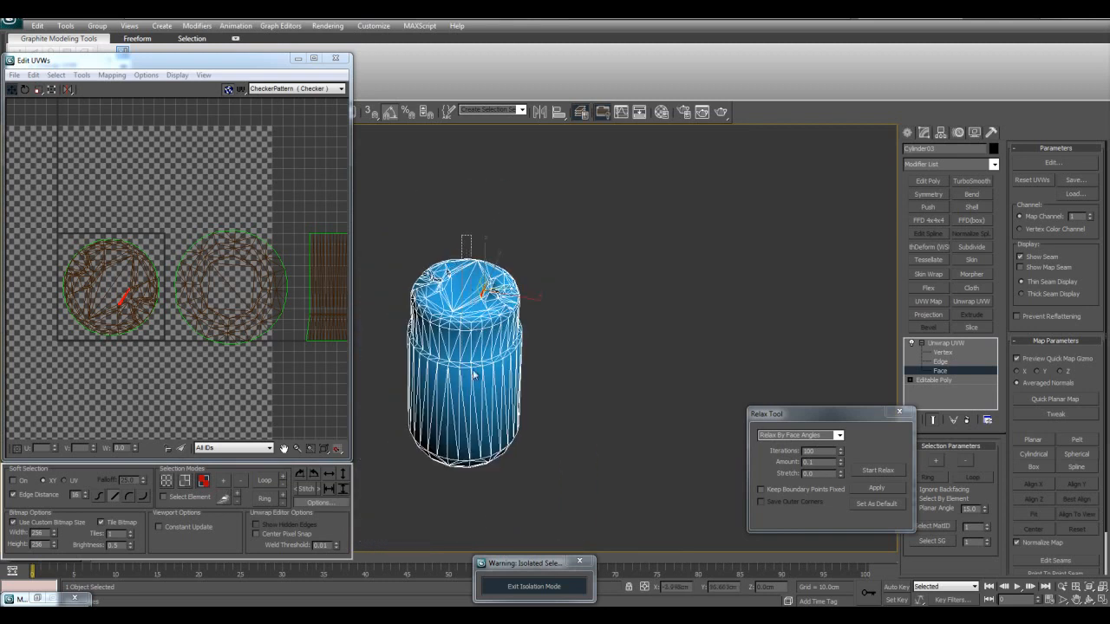
# - Reselect the sliver face on the recess's inner wall and examine the recess up close
pyautogui.moveTo(468, 289); pyautogui.dragTo(483, 507)
pyautogui.keyDown('alt'); pyautogui.moveTo(381, 381); pyautogui.dragTo(391, 336, button='middle'); pyautogui.keyUp('alt')
pyautogui.moveTo(391, 336); pyautogui.dragTo(564, 481)
pyautogui.scroll(4, 555, 324)
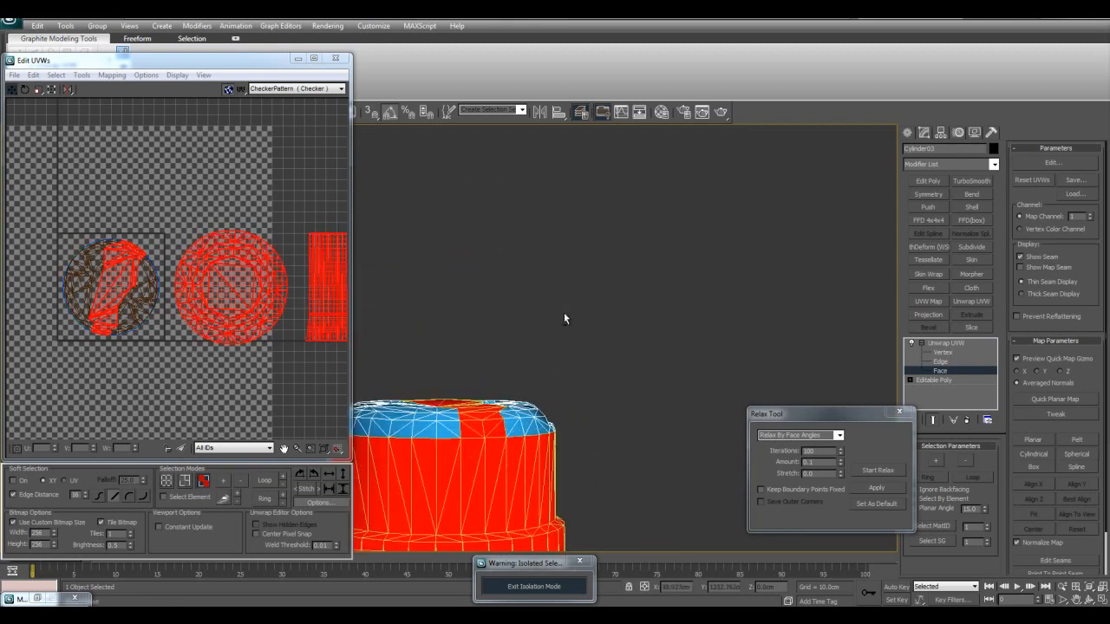
pyautogui.scroll(6, 569, 312)
pyautogui.click(527, 371)
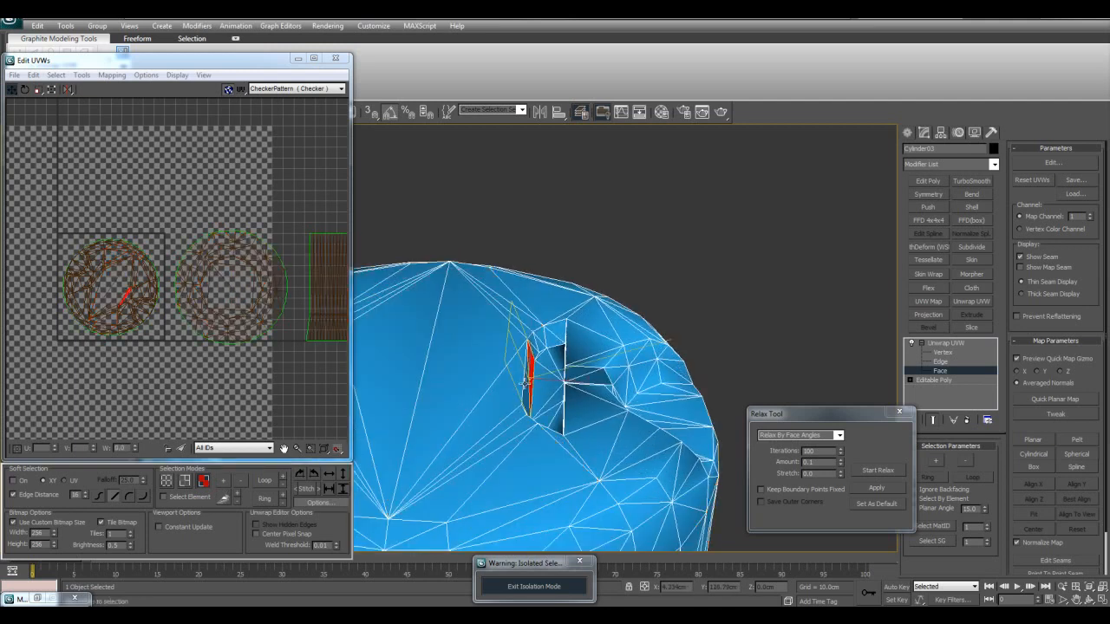
pyautogui.scroll(5, 525, 378)
pyautogui.scroll(-4, 567, 367)
pyautogui.keyDown('alt'); pyautogui.moveTo(509, 248); pyautogui.dragTo(602, 333, button='middle'); pyautogui.keyUp('alt')
pyautogui.scroll(-3, 637, 293)
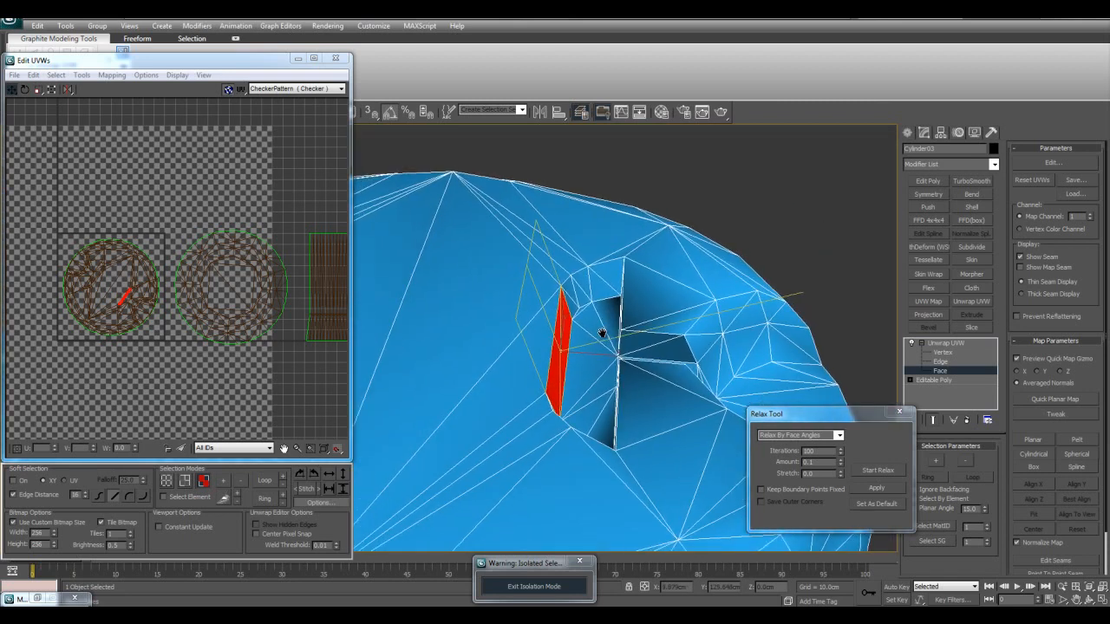
pyautogui.scroll(2, 145, 280)
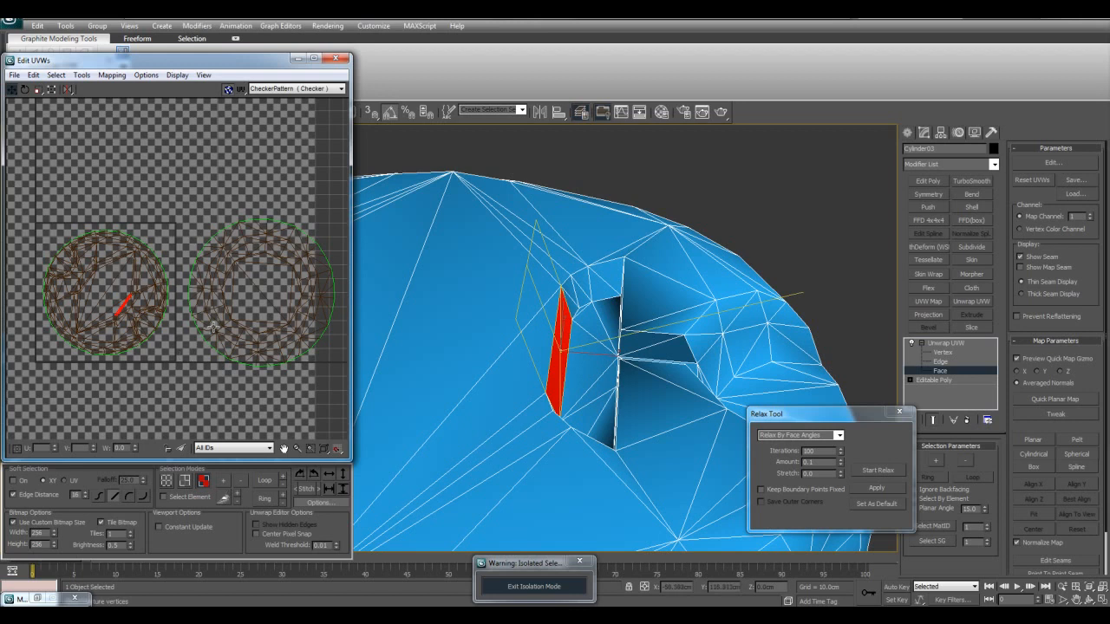
# - Select the round base shell and the side wall shell together and check which part of the tank they cover
pyautogui.scroll(-1, 316, 318)
pyautogui.moveTo(315, 318); pyautogui.dragTo(174, 309, button='middle')
pyautogui.click(192, 497)
pyautogui.moveTo(125, 213); pyautogui.dragTo(251, 269)
pyautogui.moveTo(483, 339); pyautogui.dragTo(498, 322, button='middle')
pyautogui.scroll(-5, 526, 364)
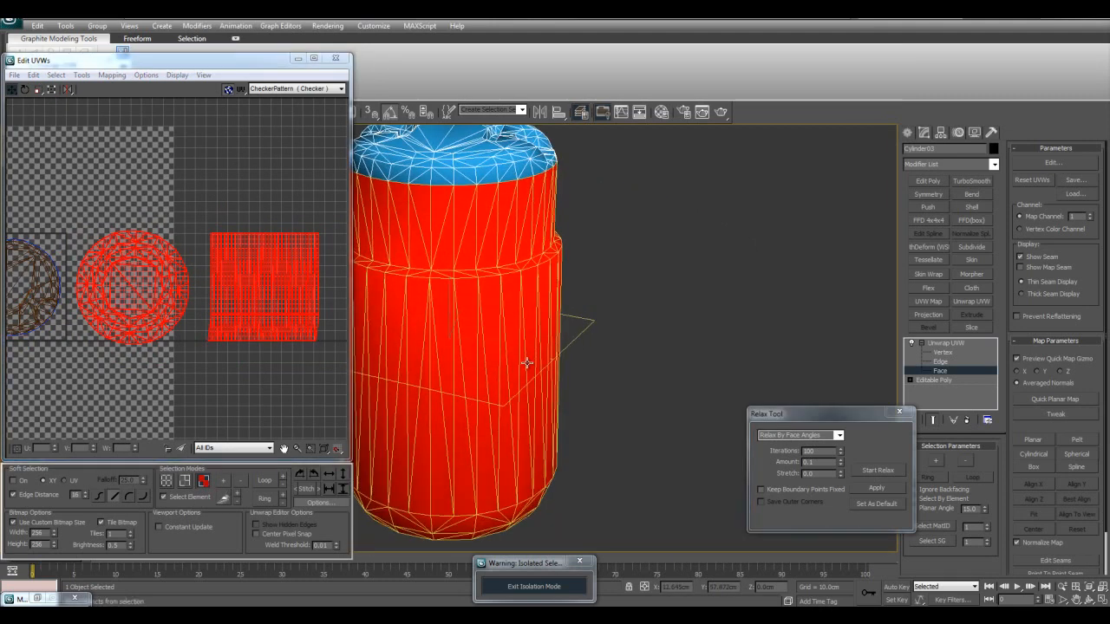
pyautogui.scroll(4, 527, 365)
pyautogui.scroll(2, 243, 294)
# - Inspect the recess's shape on the tank's top with the edged-faces display toggled off
pyautogui.moveTo(244, 294); pyautogui.dragTo(163, 276, button='middle')
pyautogui.moveTo(586, 431); pyautogui.dragTo(624, 310, button='middle')
pyautogui.scroll(3, 604, 336)
pyautogui.press('F4')
pyautogui.scroll(6, 604, 336)
pyautogui.press('F4')
pyautogui.press('F4')
pyautogui.press('F4')
pyautogui.press('F4')
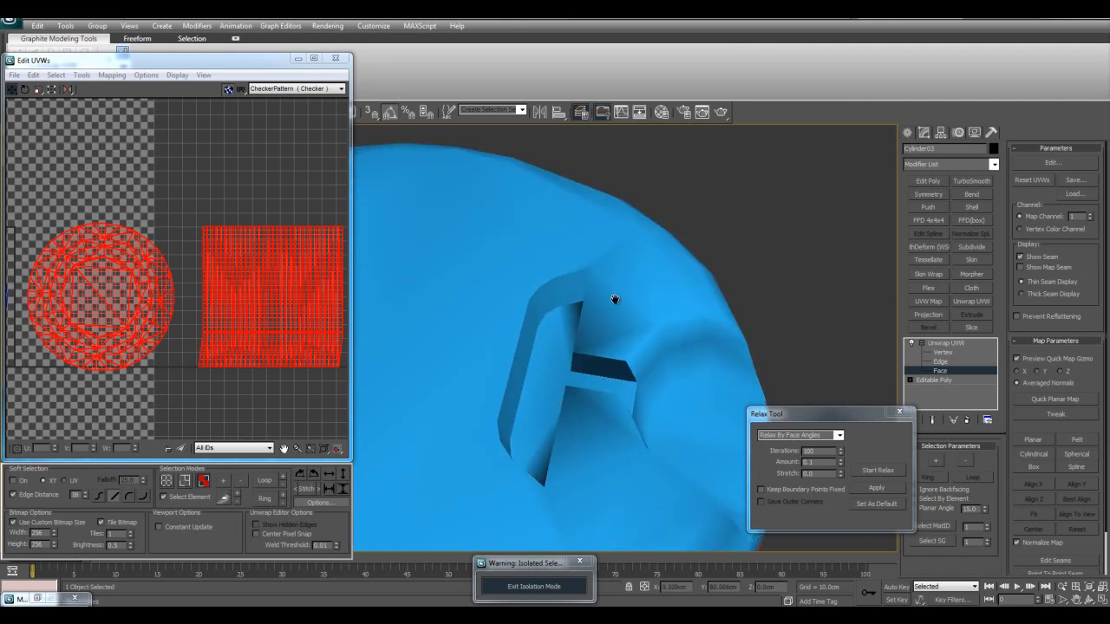
# - Show the mesh edges again and select the small corner face of the recess to locate it in the top's UV shell
pyautogui.scroll(3, 615, 302)
pyautogui.press('F4')
pyautogui.click(608, 261)
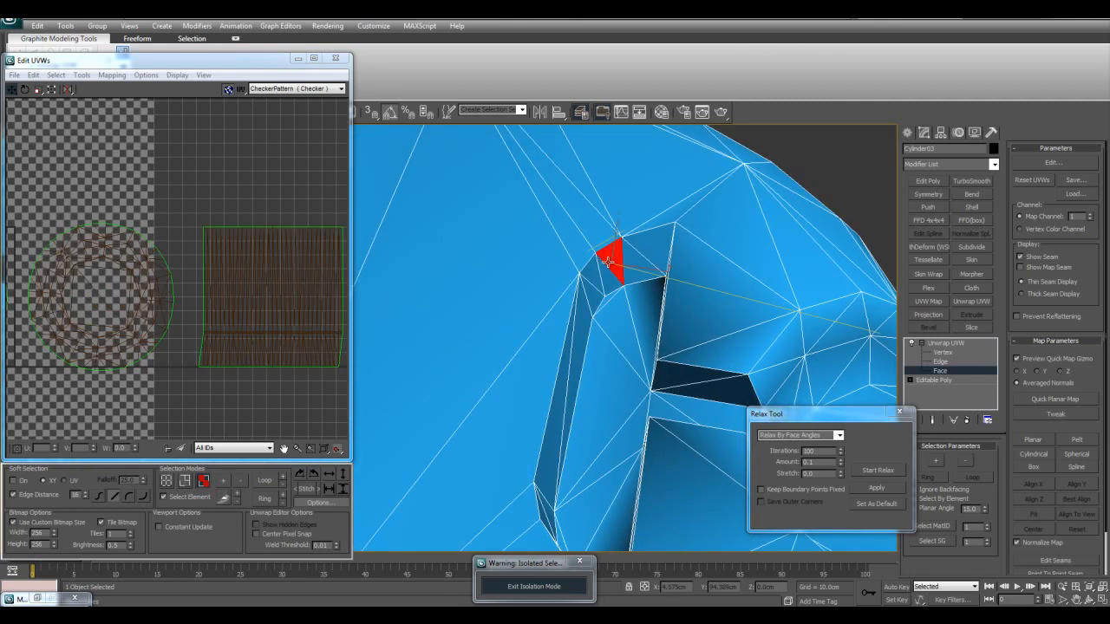
pyautogui.moveTo(114, 284); pyautogui.dragTo(260, 305, button='middle')
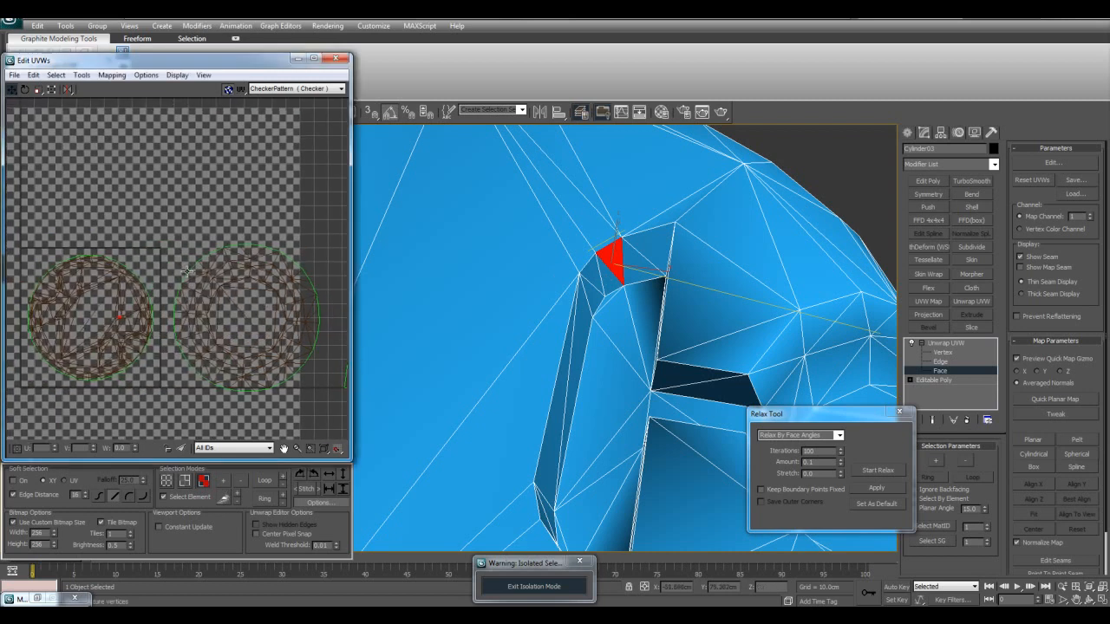
pyautogui.moveTo(199, 333); pyautogui.dragTo(334, 337, button='middle')
# - Try selecting the large flat face between the two recesses on the tank's top
pyautogui.scroll(-4, 733, 296)
pyautogui.moveTo(630, 314); pyautogui.dragTo(643, 260, button='middle')
pyautogui.moveTo(850, 412); pyautogui.dragTo(836, 413)
pyautogui.scroll(-3, 548, 270)
pyautogui.click(661, 299)
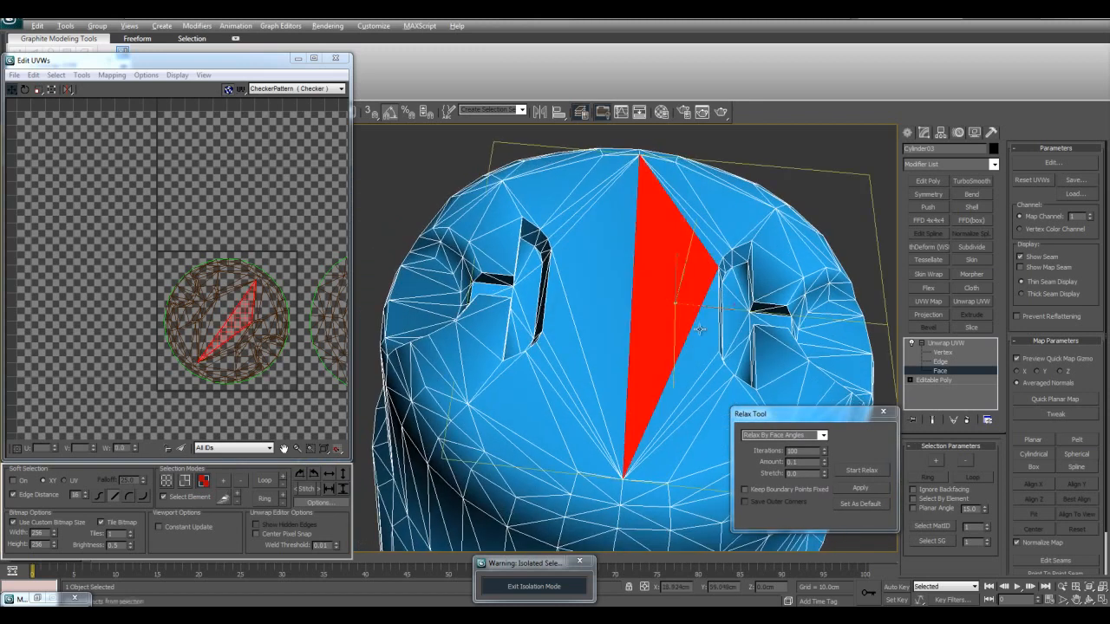
pyautogui.scroll(3, 705, 305)
pyautogui.hotkey('ctrl', 'z')
pyautogui.moveTo(729, 300); pyautogui.dragTo(506, 276, button='middle')
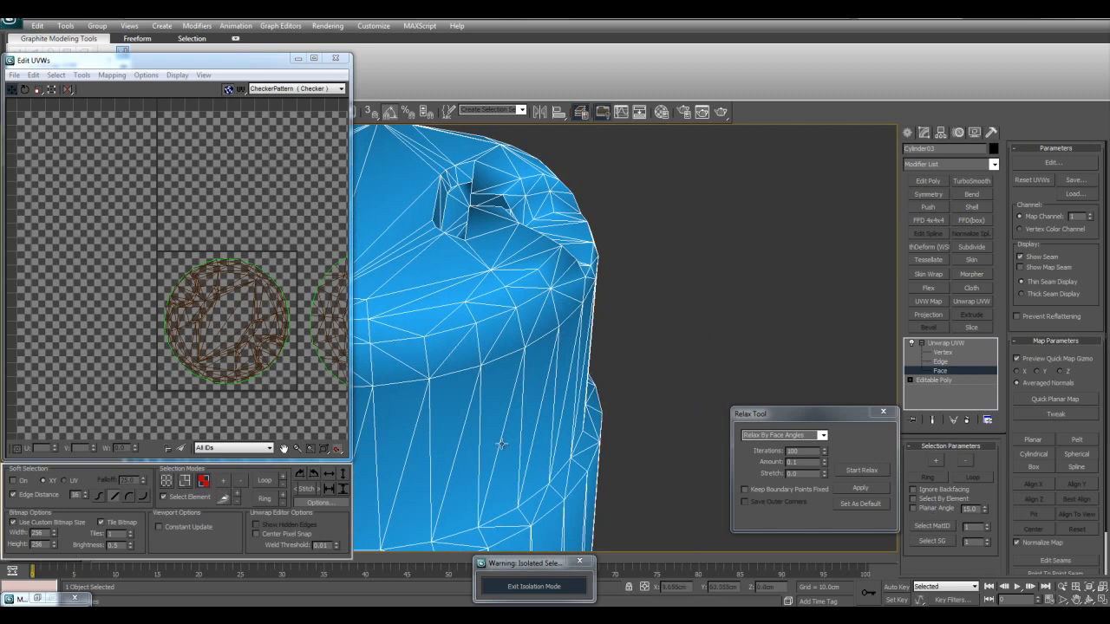
# - Enable Planar Angle selection at 30 and select the long inner wall and adjoining corner of one recess
pyautogui.click(196, 498)
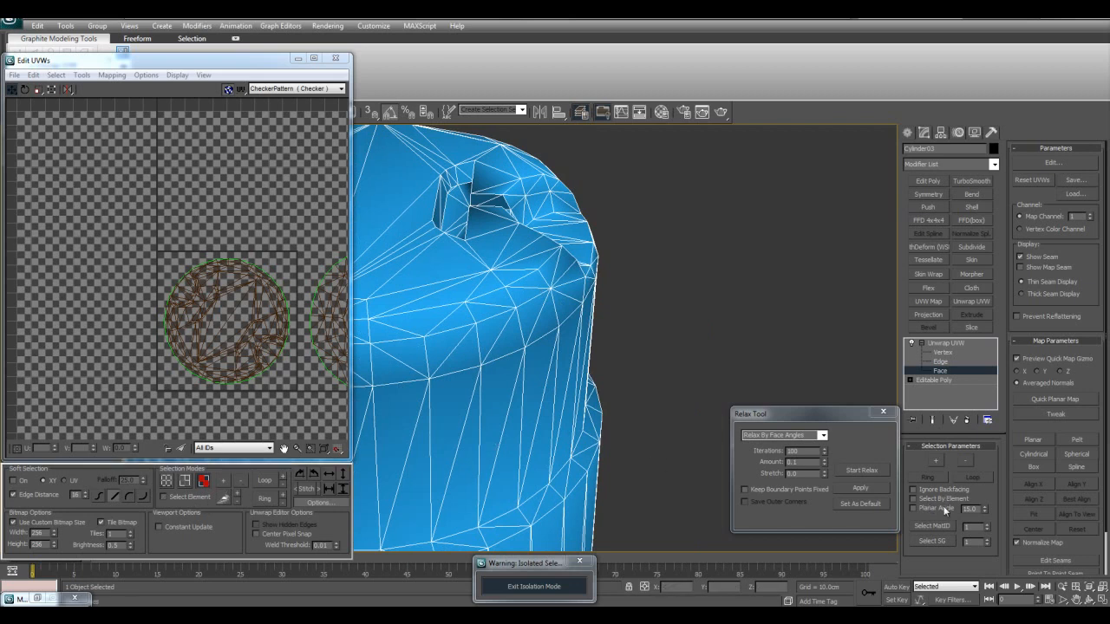
pyautogui.click(444, 214)
pyautogui.scroll(3, 433, 213)
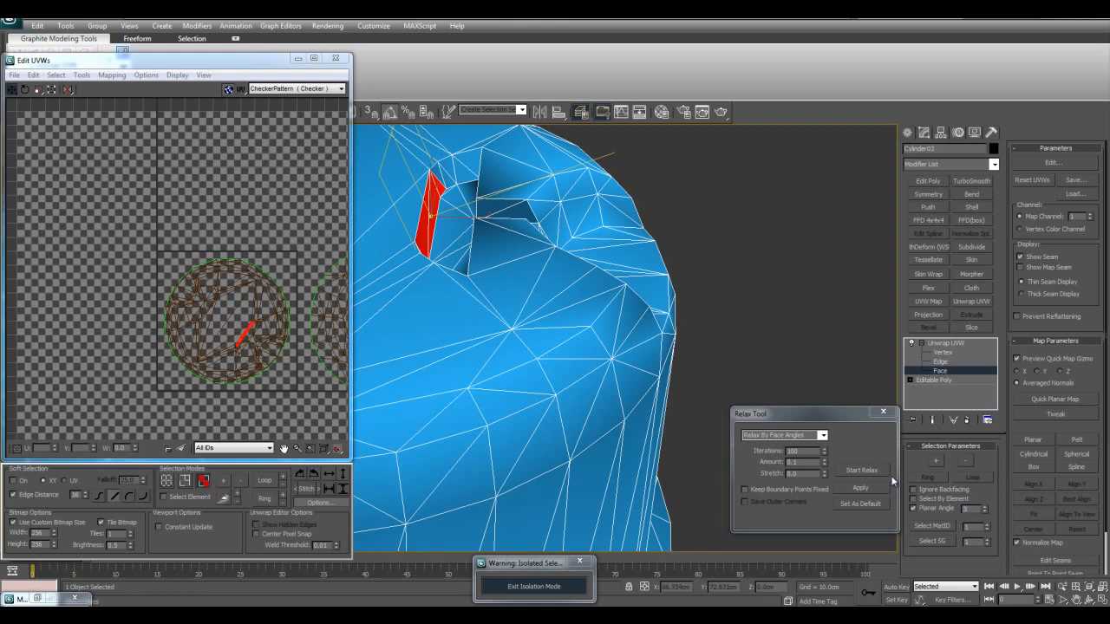
pyautogui.click(458, 169)
pyautogui.keyDown('alt'); pyautogui.moveTo(458, 169); pyautogui.dragTo(511, 232, button='middle'); pyautogui.keyUp('alt')
pyautogui.keyDown('ctrl'); pyautogui.click(465, 208); pyautogui.keyUp('ctrl')
pyautogui.moveTo(511, 232); pyautogui.dragTo(599, 265, button='middle')
pyautogui.scroll(3, 572, 272)
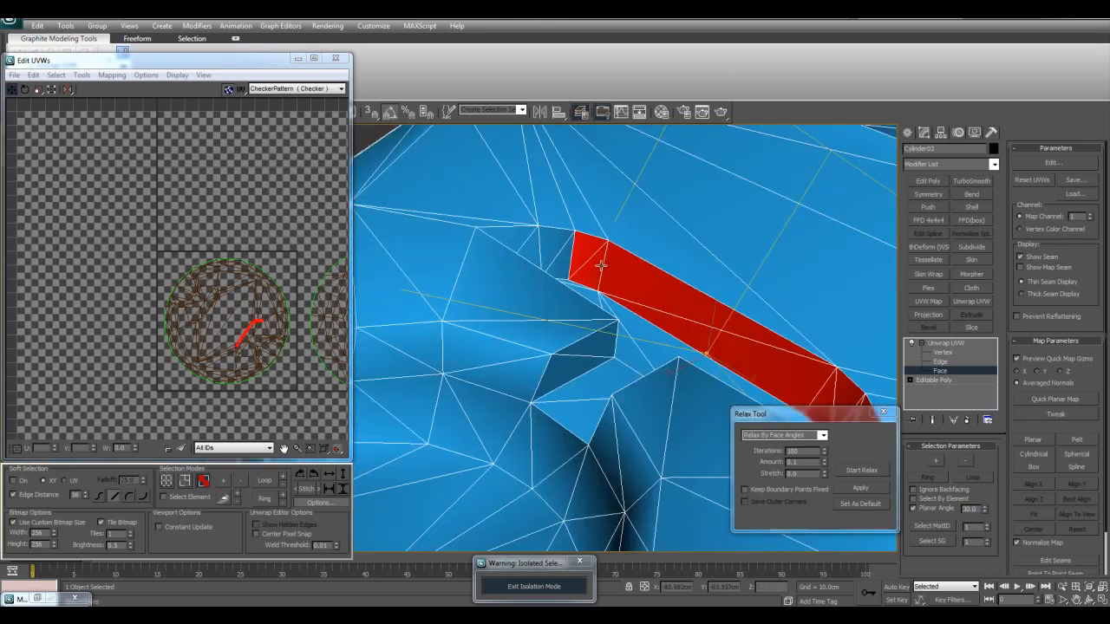
# - Extend the selection to the remaining wall faces of the recesses, and clear it
pyautogui.keyDown('ctrl'); pyautogui.click(535, 251); pyautogui.keyUp('ctrl')
pyautogui.scroll(-3, 536, 251)
pyautogui.keyDown('alt'); pyautogui.moveTo(536, 251); pyautogui.dragTo(467, 292, button='middle'); pyautogui.keyUp('alt')
pyautogui.keyDown('alt'); pyautogui.moveTo(520, 333); pyautogui.dragTo(664, 328, button='middle'); pyautogui.keyUp('alt')
pyautogui.keyDown('ctrl'); pyautogui.click(653, 280); pyautogui.keyUp('ctrl')
pyautogui.keyDown('ctrl'); pyautogui.click(601, 289); pyautogui.keyUp('ctrl')
pyautogui.keyDown('alt'); pyautogui.moveTo(598, 292); pyautogui.dragTo(617, 304, button='middle'); pyautogui.keyUp('alt')
pyautogui.keyDown('ctrl'); pyautogui.click(525, 334); pyautogui.keyUp('ctrl')
pyautogui.keyDown('alt'); pyautogui.moveTo(524, 334); pyautogui.dragTo(640, 356, button='middle'); pyautogui.keyUp('alt')
pyautogui.scroll(-4, 598, 359)
pyautogui.click(691, 298)
# - Check which parts of the tank the UV shells cover and turn off Planar Angle selection
pyautogui.moveTo(312, 320); pyautogui.dragTo(142, 293, button='middle')
pyautogui.moveTo(419, 260); pyautogui.dragTo(730, 355)
pyautogui.moveTo(91, 248); pyautogui.dragTo(145, 250, button='middle')
pyautogui.keyDown('alt'); pyautogui.moveTo(596, 305); pyautogui.dragTo(597, 355, button='middle'); pyautogui.keyUp('alt')
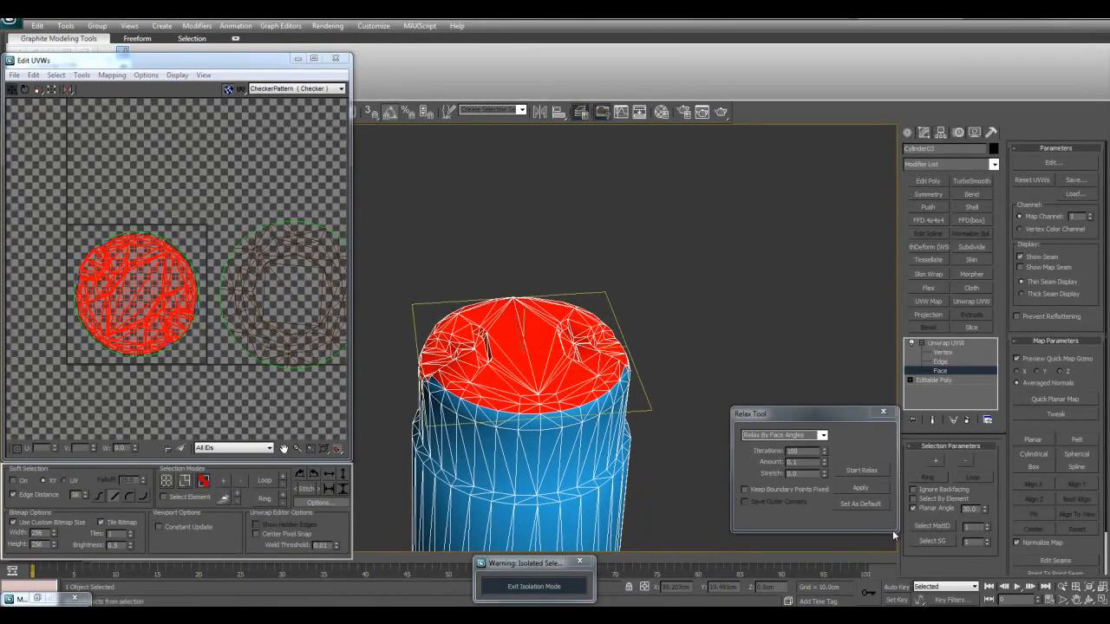
pyautogui.click(934, 509)
pyautogui.click(455, 290)
pyautogui.keyDown('alt'); pyautogui.moveTo(455, 293); pyautogui.dragTo(425, 262, button='middle'); pyautogui.keyUp('alt')
pyautogui.moveTo(192, 255); pyautogui.dragTo(152, 237, button='middle')
pyautogui.scroll(-3, 152, 238)
pyautogui.click(321, 289)
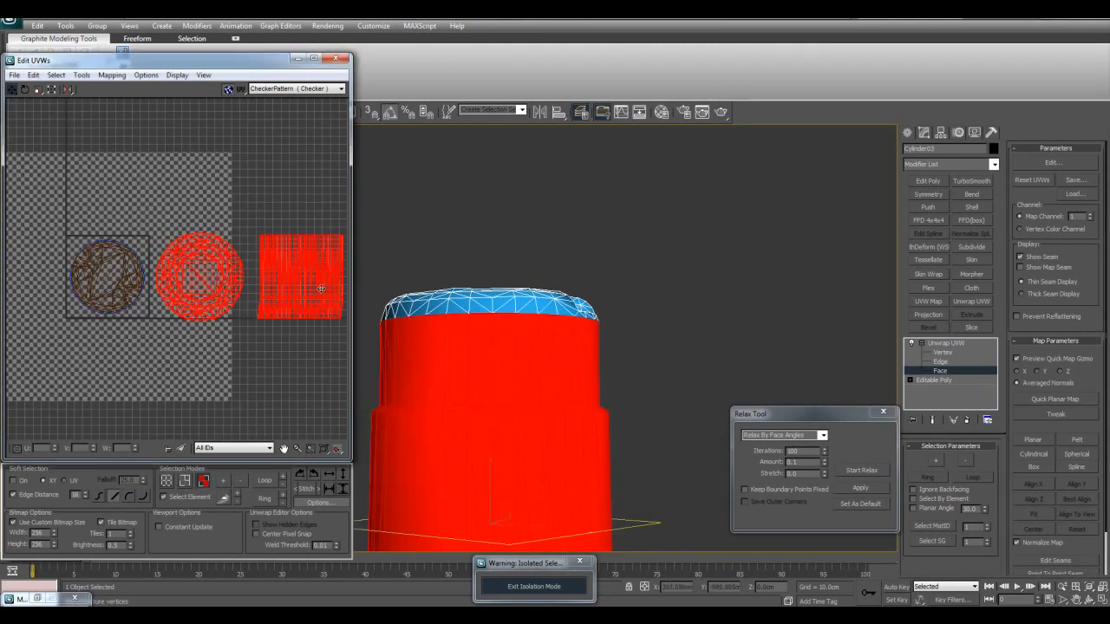
# - Select the top's round UV shell and apply Flatten Mapping to it with the dialog's current settings
pyautogui.click(106, 276)
pyautogui.keyDown('alt'); pyautogui.moveTo(593, 323); pyautogui.dragTo(515, 252, button='middle'); pyautogui.keyUp('alt')
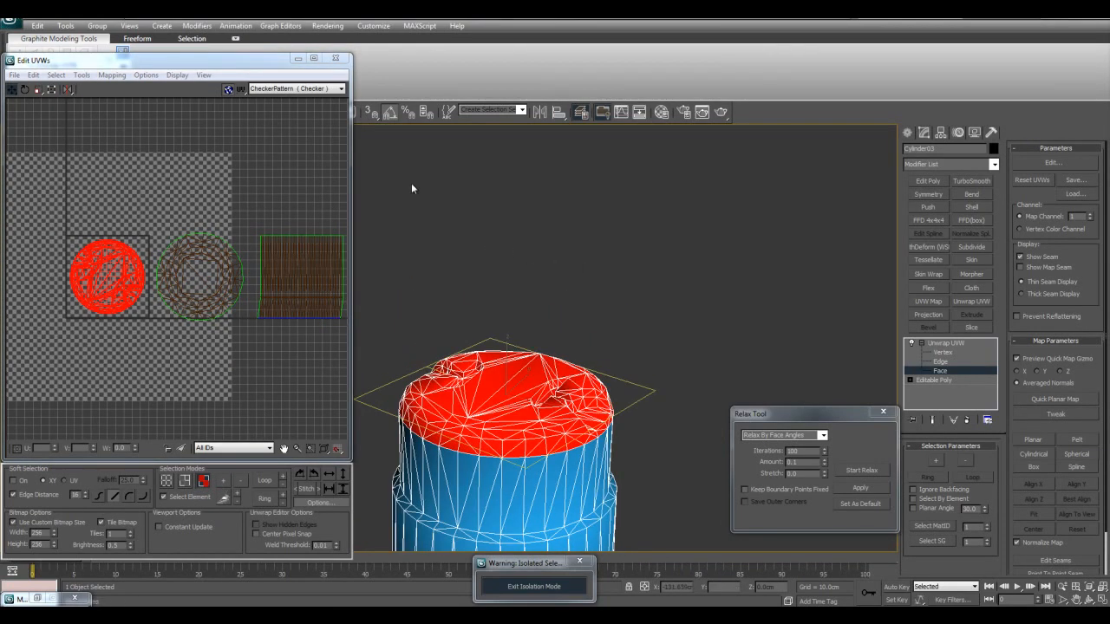
pyautogui.click(112, 75)
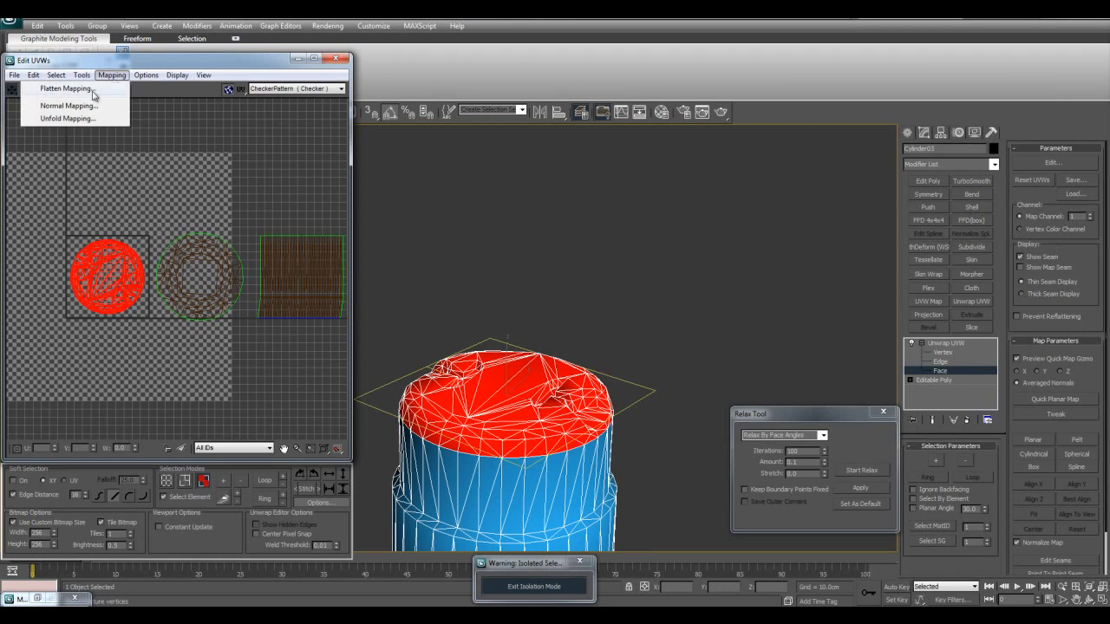
pyautogui.click(93, 90)
pyautogui.moveTo(84, 23); pyautogui.dragTo(507, 154)
pyautogui.click(568, 160)
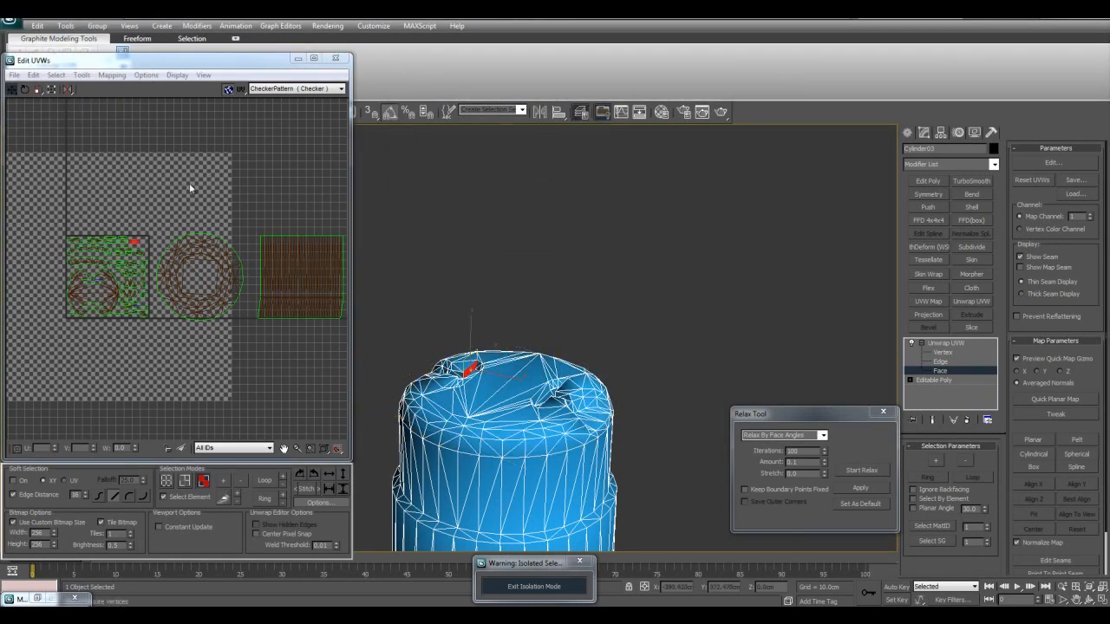
# - Examine the flattened pieces of the tank's top and compare them with the recesses, selecting the curved rim strip
pyautogui.scroll(6, 570, 349)
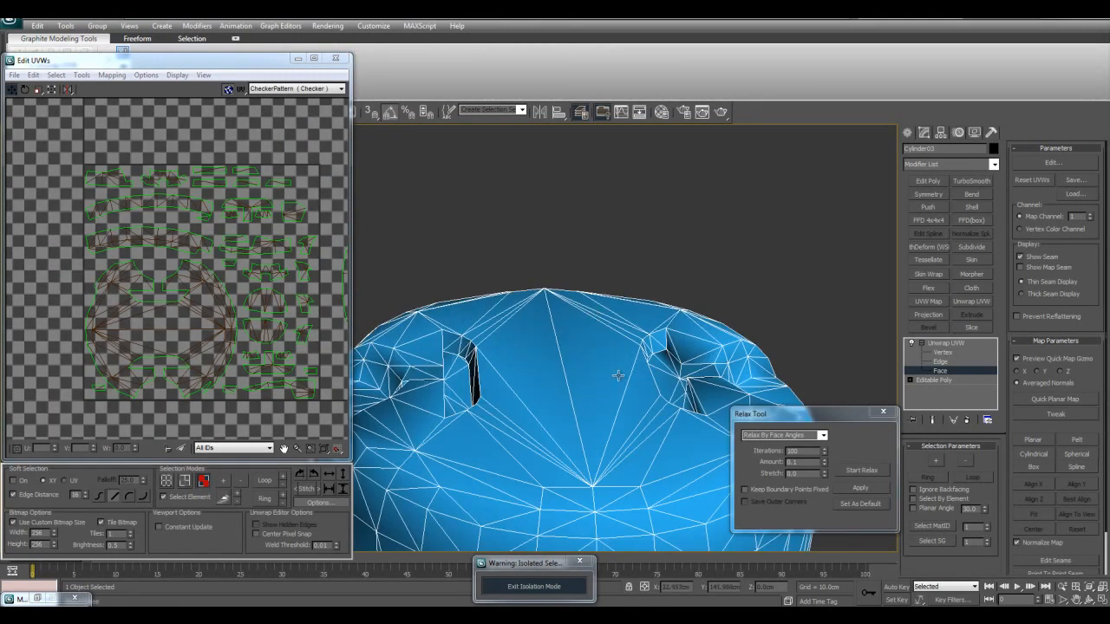
pyautogui.moveTo(265, 253); pyautogui.dragTo(231, 251, button='middle')
pyautogui.moveTo(590, 354); pyautogui.dragTo(641, 288, button='middle')
pyautogui.moveTo(215, 294); pyautogui.dragTo(179, 277, button='middle')
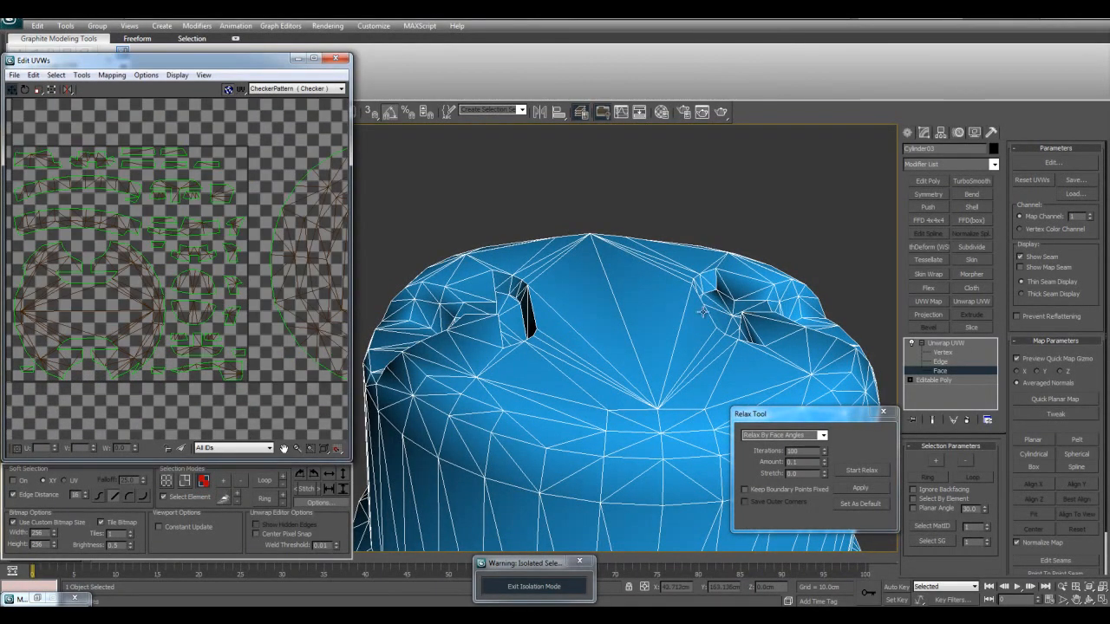
pyautogui.scroll(6, 755, 305)
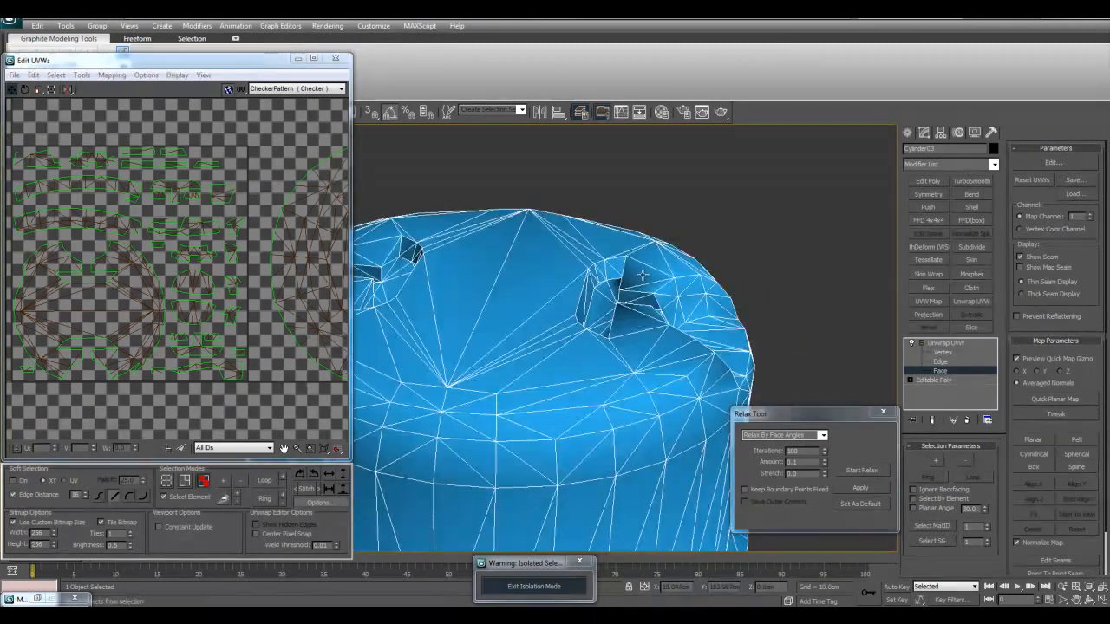
pyautogui.click(640, 305)
pyautogui.click(600, 332)
pyautogui.click(735, 218)
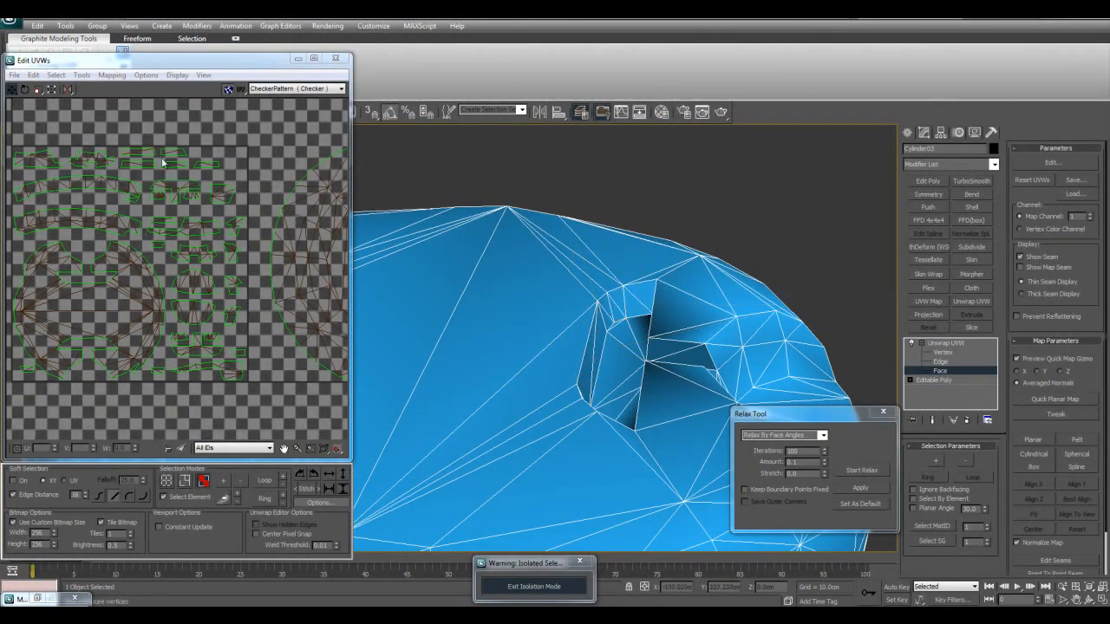
pyautogui.moveTo(164, 222)
pyautogui.mouseDown(button='middle')
pyautogui.moveTo(185, 211)
pyautogui.moveTo(174, 285)
pyautogui.moveTo(178, 233)
pyautogui.mouseUp(button='middle')
pyautogui.click(127, 248)
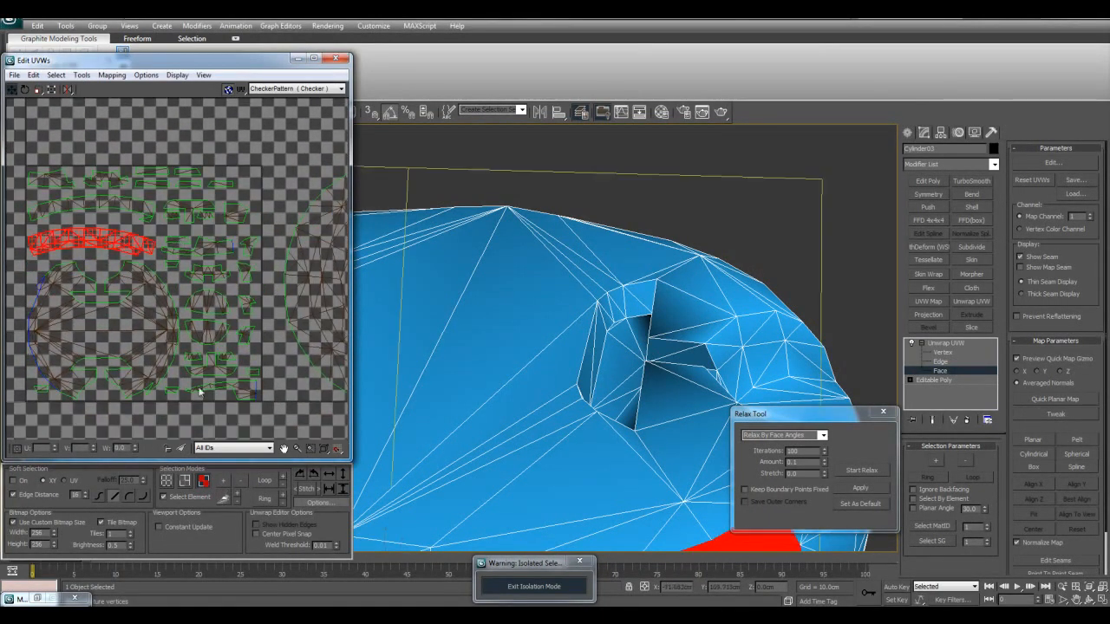
pyautogui.moveTo(649, 402); pyautogui.dragTo(683, 251, button='middle')
pyautogui.scroll(-4, 640, 316)
pyautogui.moveTo(586, 354); pyautogui.dragTo(645, 409, button='middle')
pyautogui.click(745, 335)
pyautogui.moveTo(539, 344); pyautogui.dragTo(606, 350, button='middle')
pyautogui.scroll(3, 638, 330)
# - Turn Planar Angle selection back on and select the curved inner wall faces of both recesses
pyautogui.click(618, 327)
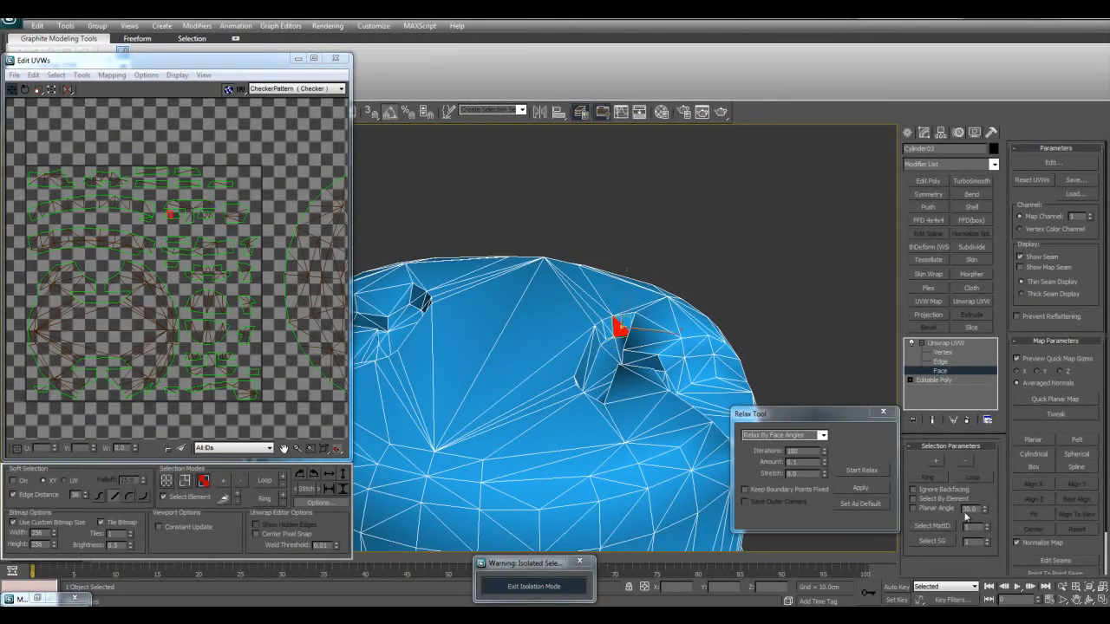
pyautogui.click(747, 328)
pyautogui.click(621, 322)
pyautogui.keyDown('ctrl'); pyautogui.click(596, 339); pyautogui.keyUp('ctrl')
pyautogui.keyDown('alt'); pyautogui.moveTo(752, 314); pyautogui.dragTo(661, 323, button='middle'); pyautogui.keyUp('alt')
pyautogui.keyDown('ctrl'); pyautogui.click(662, 316); pyautogui.keyUp('ctrl')
pyautogui.keyDown('ctrl'); pyautogui.click(560, 330); pyautogui.keyUp('ctrl')
pyautogui.keyDown('alt'); pyautogui.moveTo(560, 330); pyautogui.dragTo(560, 372, button='middle'); pyautogui.keyUp('alt')
pyautogui.keyDown('ctrl'); pyautogui.click(514, 377); pyautogui.keyUp('ctrl')
pyautogui.keyDown('ctrl'); pyautogui.click(481, 380); pyautogui.keyUp('ctrl')
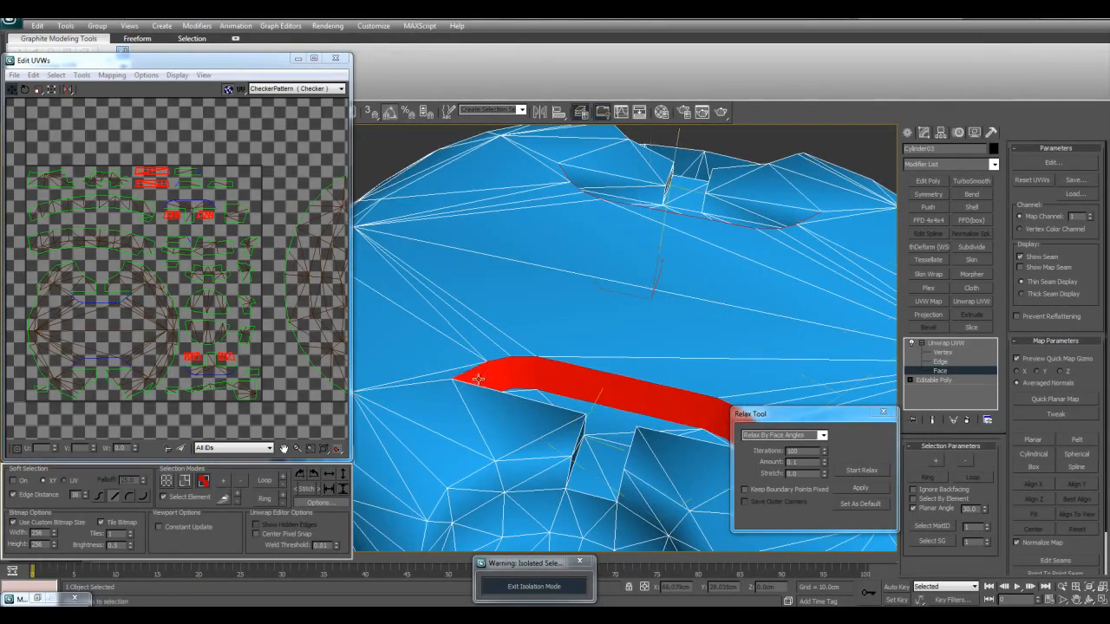
pyautogui.press('z')
pyautogui.scroll(-4, 575, 332)
pyautogui.keyDown('alt'); pyautogui.moveTo(574, 332); pyautogui.dragTo(806, 286, button='middle'); pyautogui.keyUp('alt')
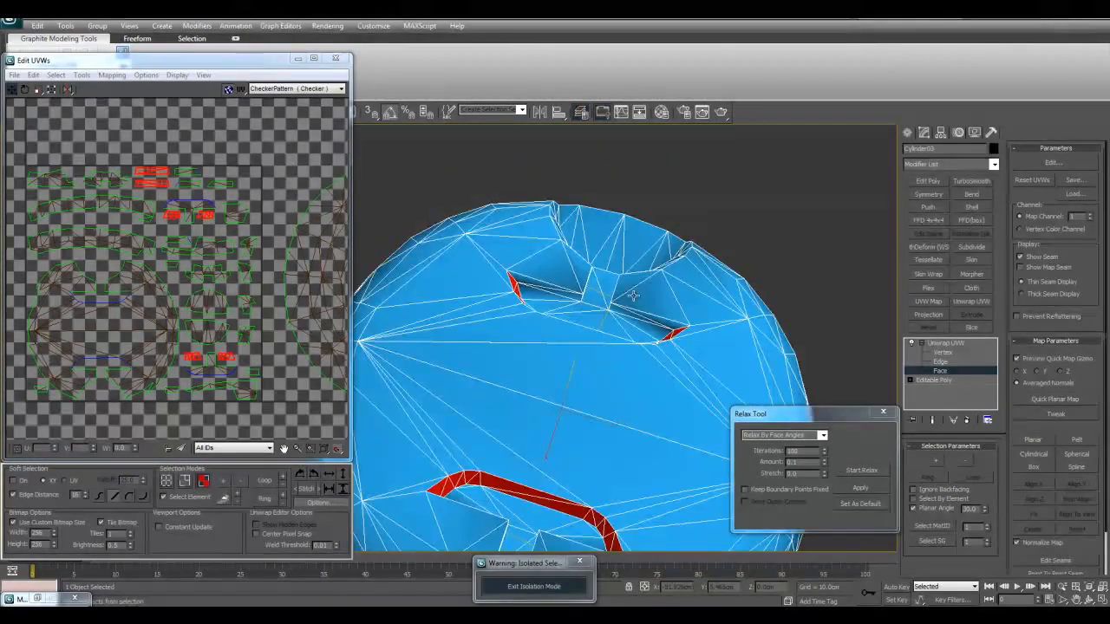
# - Try Quick Planar Map on the recess walls with Averaged Normals and with the Y axis
pyautogui.click(1045, 399)
pyautogui.scroll(-2, 165, 247)
pyautogui.moveTo(152, 219); pyautogui.dragTo(272, 344)
pyautogui.hotkey('ctrl', 'z')
pyautogui.hotkey('ctrl', 'z')
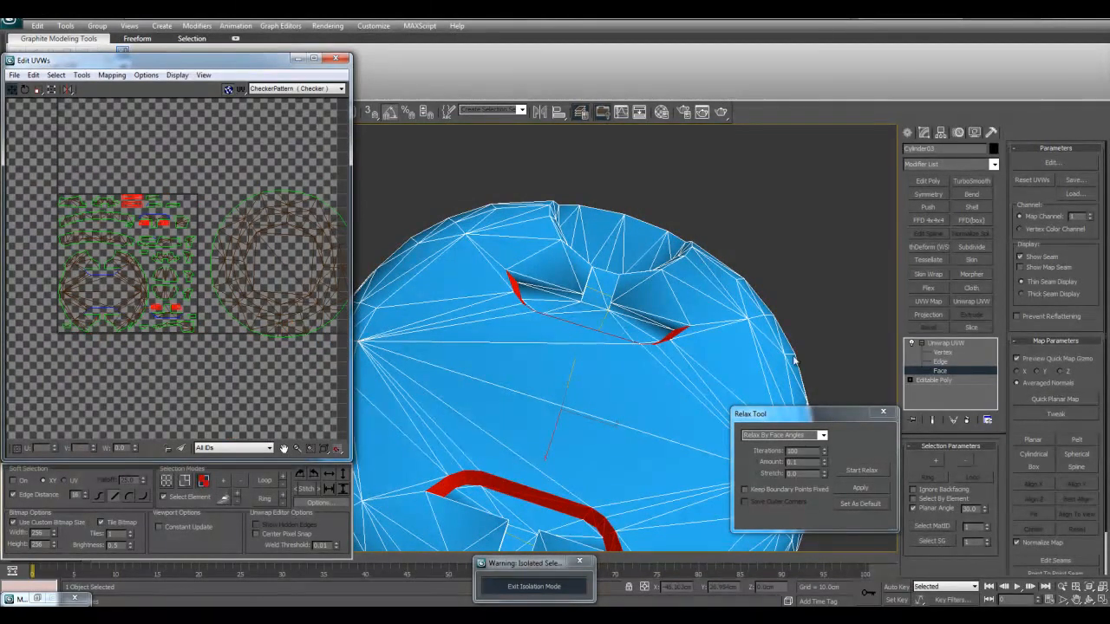
pyautogui.click(1037, 371)
pyautogui.click(1044, 399)
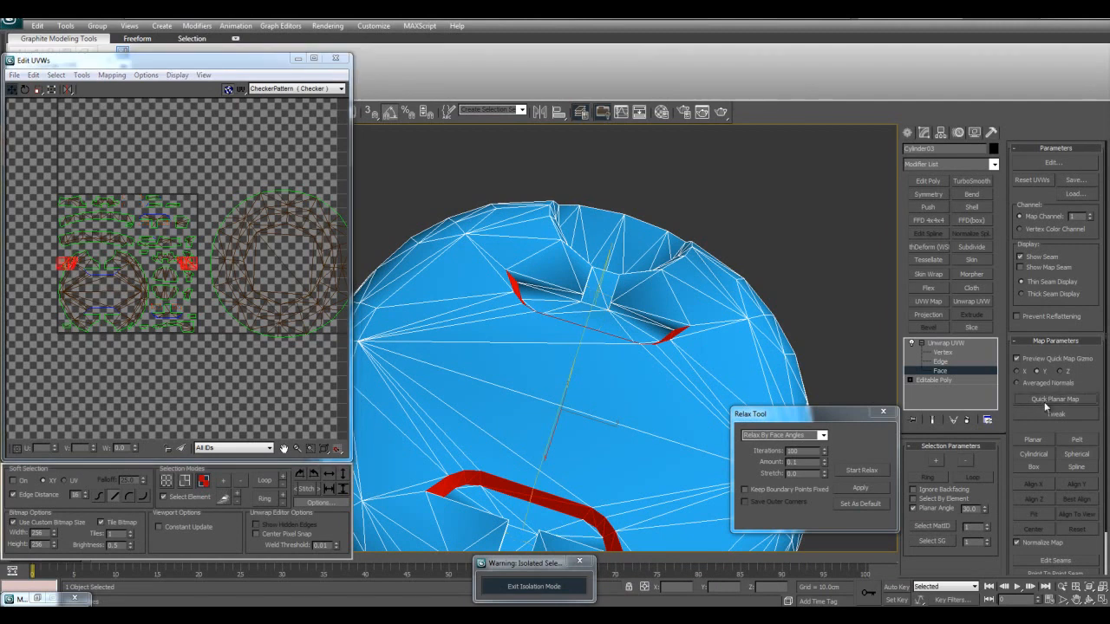
pyautogui.hotkey('ctrl', 'z')
# - Apply Quick Planar Map along the X axis to the selected recess walls
pyautogui.click(1019, 372)
pyautogui.click(1031, 400)
pyautogui.moveTo(154, 253); pyautogui.dragTo(132, 222, button='middle')
# - Try moving the recess wall strips below the flattened pieces and separating one recess's strip
pyautogui.moveTo(130, 236); pyautogui.dragTo(172, 327)
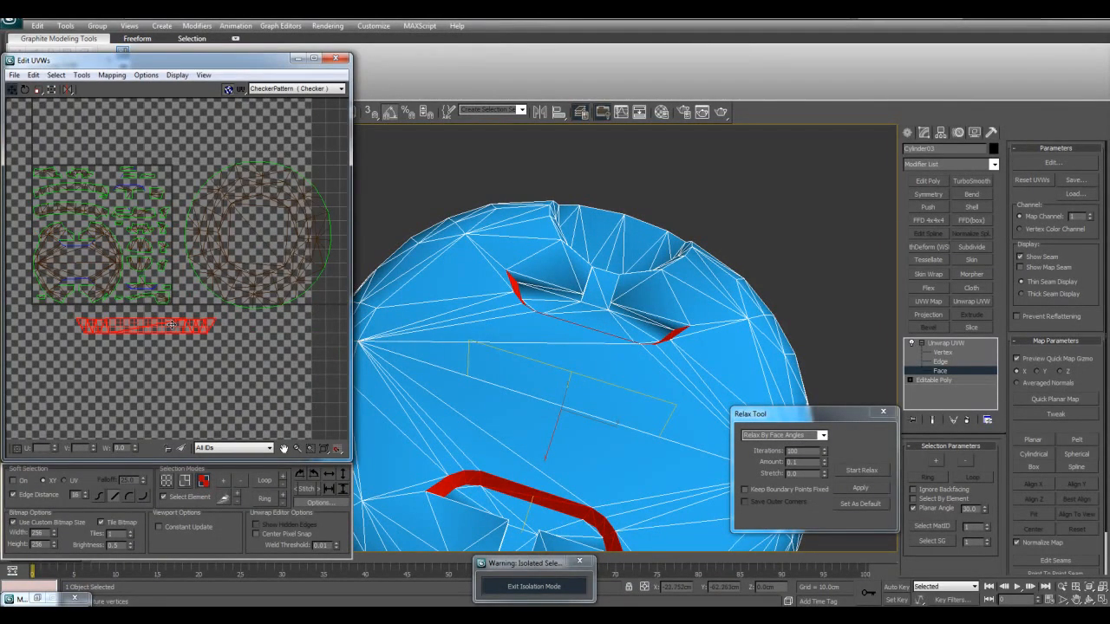
pyautogui.moveTo(188, 369); pyautogui.dragTo(194, 357, button='middle')
pyautogui.click(193, 357)
pyautogui.moveTo(189, 314); pyautogui.dragTo(189, 341)
pyautogui.click(259, 325)
pyautogui.moveTo(640, 302); pyautogui.dragTo(678, 296, button='middle')
pyautogui.scroll(2, 276, 270)
pyautogui.hotkey('ctrl', 'z')
pyautogui.hotkey('ctrl', 'z')
pyautogui.hotkey('ctrl', 'z')
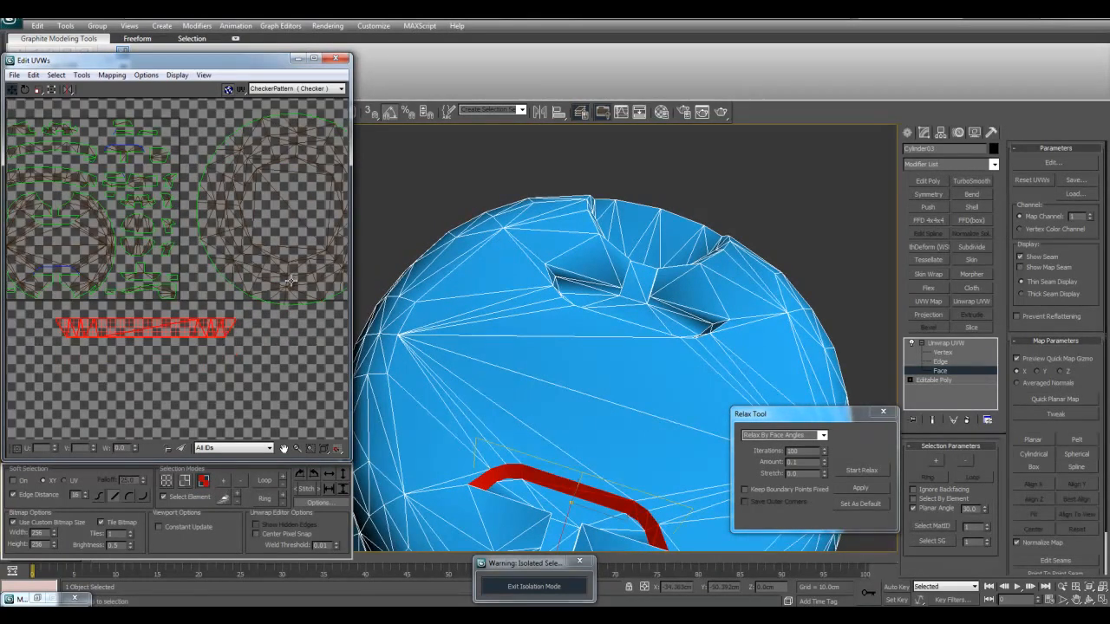
pyautogui.moveTo(268, 282); pyautogui.dragTo(311, 288, button='middle')
pyautogui.hotkey('ctrl', 'z')
pyautogui.hotkey('ctrl', 'z')
# - Move the overlapping UV strips of both recess walls into the empty area below the flattened pieces
pyautogui.keyDown('alt'); pyautogui.moveTo(582, 330); pyautogui.dragTo(662, 371, button='middle'); pyautogui.keyUp('alt')
pyautogui.keyDown('alt'); pyautogui.moveTo(616, 340); pyautogui.dragTo(670, 279, button='middle'); pyautogui.keyUp('alt')
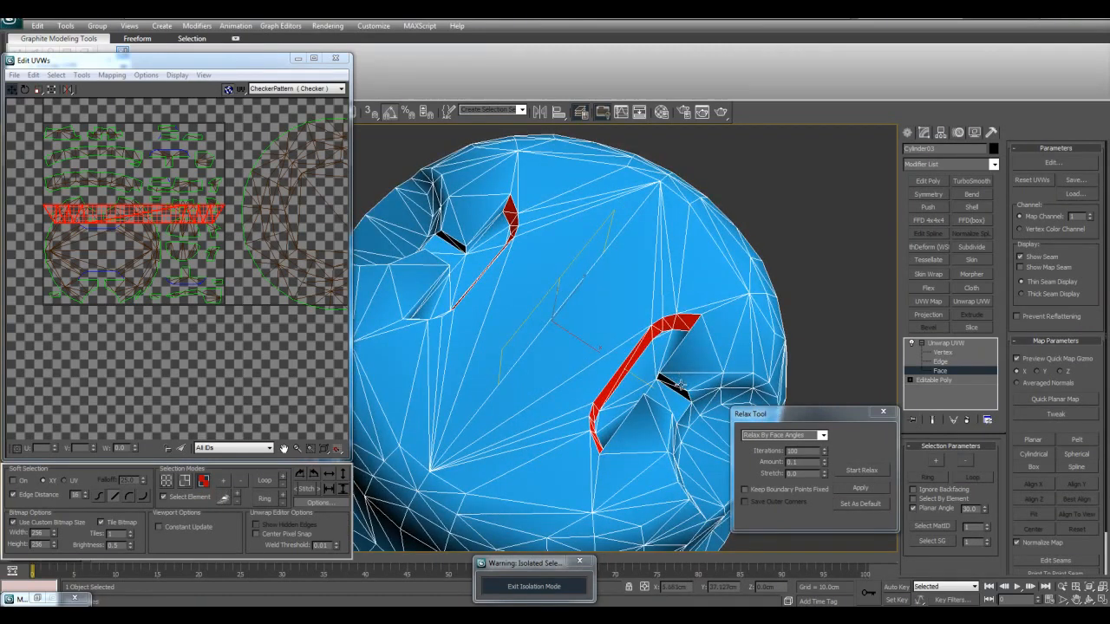
pyautogui.moveTo(259, 293); pyautogui.dragTo(259, 273, button='middle')
pyautogui.moveTo(169, 202); pyautogui.dragTo(205, 320)
pyautogui.moveTo(182, 319); pyautogui.dragTo(246, 264, button='middle')
pyautogui.scroll(2, 246, 264)
pyautogui.click(244, 340)
pyautogui.moveTo(244, 340); pyautogui.dragTo(213, 366, button='middle')
pyautogui.moveTo(238, 300); pyautogui.dragTo(234, 305, button='middle')
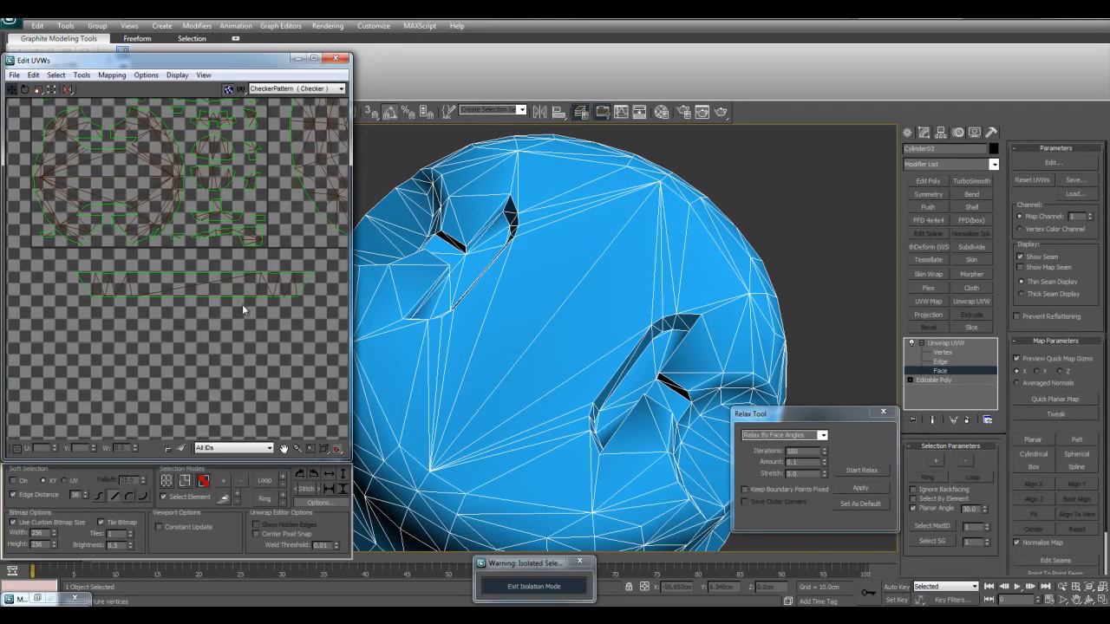
# - Separate the overlapping wall strips by moving one recess's strip just below the other
pyautogui.moveTo(234, 280); pyautogui.dragTo(227, 321)
pyautogui.click(198, 317)
pyautogui.moveTo(228, 319); pyautogui.dragTo(231, 409, button='middle')
pyautogui.moveTo(251, 371); pyautogui.dragTo(242, 315, button='middle')
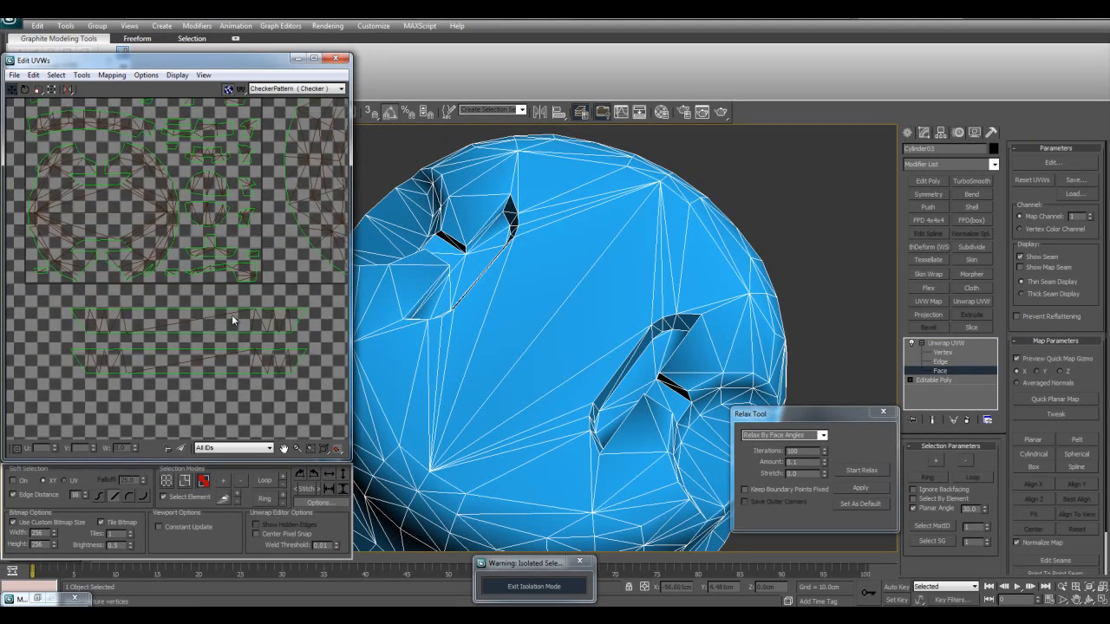
# - Select both recess wall strips and relax them by face angles
pyautogui.moveTo(200, 300); pyautogui.dragTo(329, 383)
pyautogui.click(861, 468)
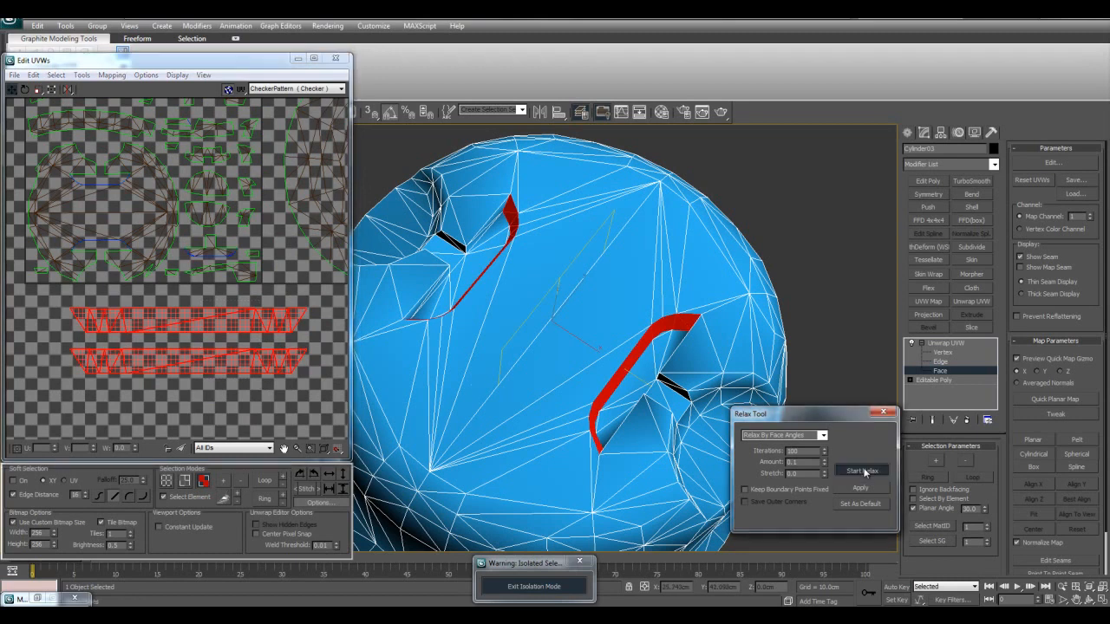
pyautogui.moveTo(232, 418); pyautogui.dragTo(227, 393, button='middle')
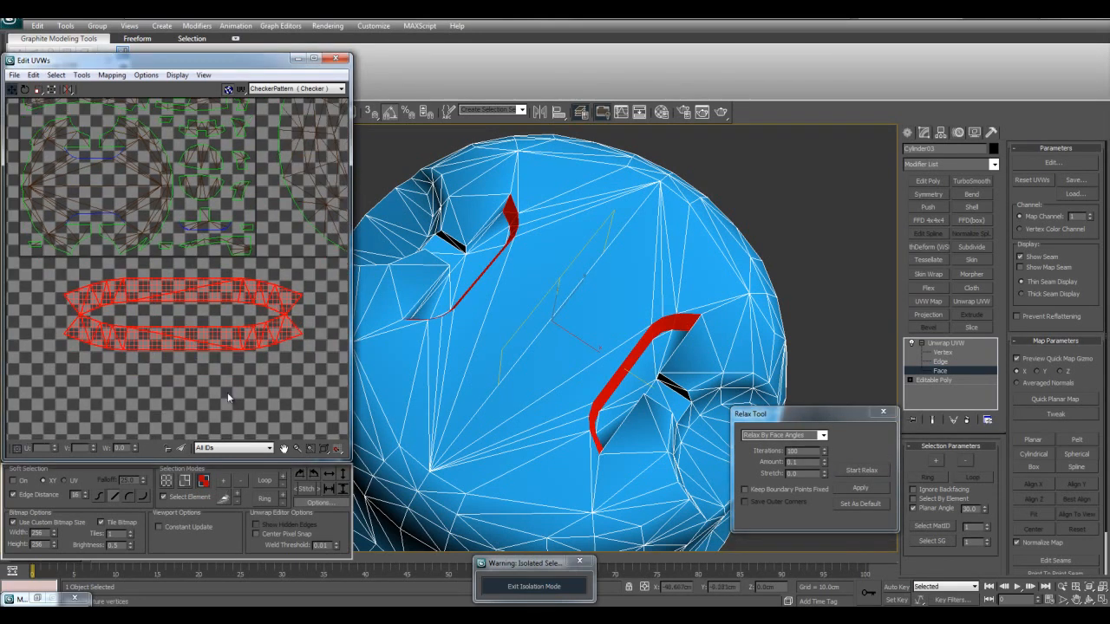
# - Move the lower recess wall strip slightly further down, away from the other strip
pyautogui.click(227, 393)
pyautogui.moveTo(227, 342); pyautogui.dragTo(228, 357)
pyautogui.click(250, 401)
pyautogui.moveTo(228, 274); pyautogui.dragTo(228, 295, button='middle')
pyautogui.scroll(-2, 228, 294)
# - Select the four small side walls of the narrow channels in both top recesses
pyautogui.moveTo(509, 264); pyautogui.dragTo(525, 359, button='middle')
pyautogui.click(614, 366)
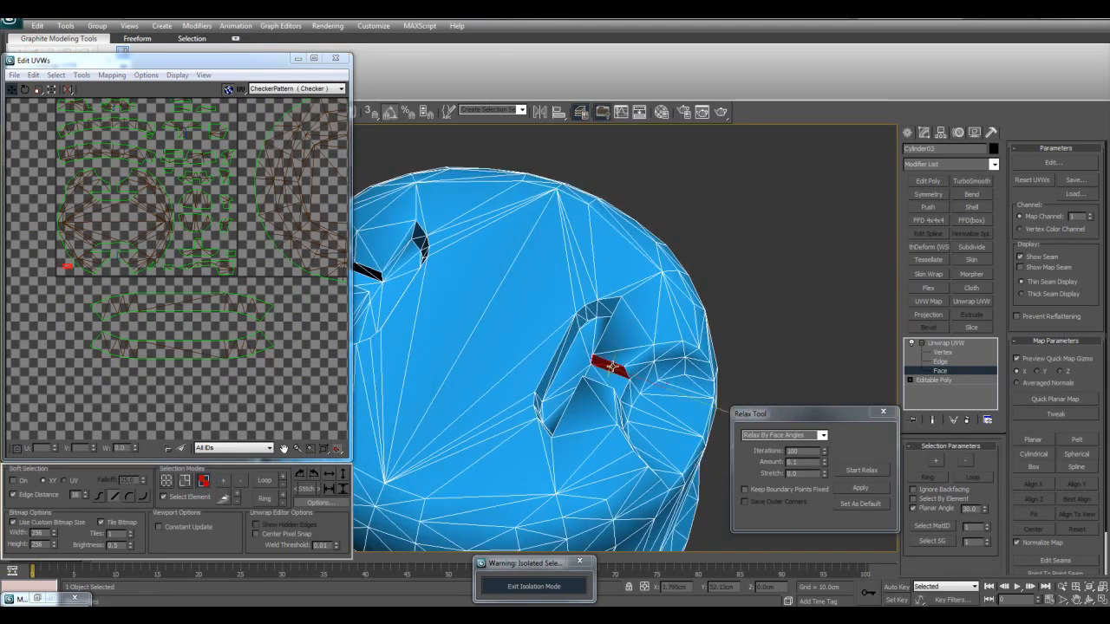
pyautogui.press('z')
pyautogui.keyDown('alt'); pyautogui.moveTo(598, 367); pyautogui.dragTo(441, 337, button='middle'); pyautogui.keyUp('alt')
pyautogui.scroll(-5, 486, 358)
pyautogui.moveTo(492, 361); pyautogui.dragTo(486, 333, button='middle')
pyautogui.moveTo(485, 332); pyautogui.dragTo(503, 315, button='middle')
pyautogui.scroll(3, 486, 342)
pyautogui.keyDown('ctrl'); pyautogui.click(475, 353); pyautogui.keyUp('ctrl')
pyautogui.scroll(-3, 493, 351)
pyautogui.scroll(-4, 504, 381)
pyautogui.scroll(4, 555, 376)
pyautogui.keyDown('ctrl'); pyautogui.click(503, 432); pyautogui.keyUp('ctrl')
pyautogui.keyDown('ctrl'); pyautogui.click(495, 287); pyautogui.keyUp('ctrl')
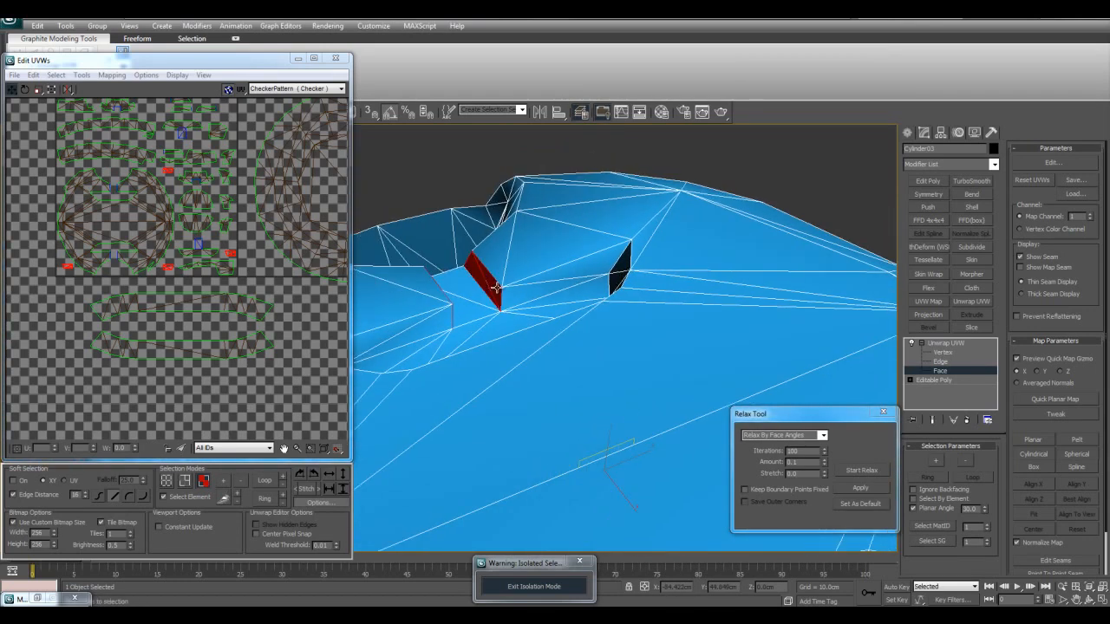
# - Try to planar map the selected channel side walls along the X axis
pyautogui.moveTo(111, 250); pyautogui.dragTo(127, 268, button='middle')
pyautogui.scroll(-2, 127, 267)
pyautogui.moveTo(238, 290); pyautogui.dragTo(232, 275, button='middle')
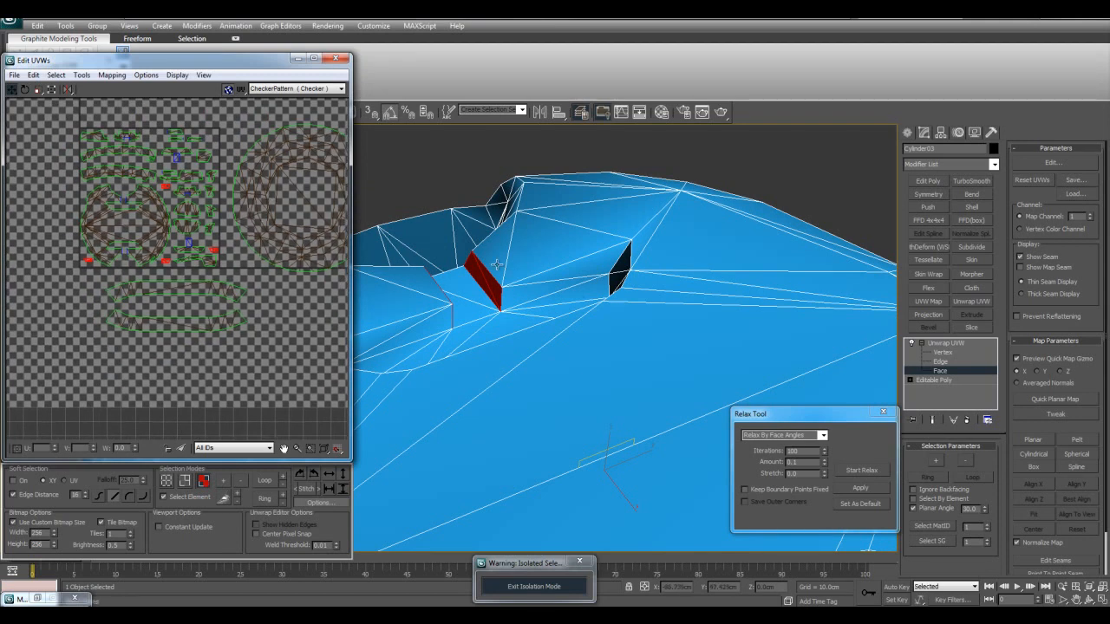
pyautogui.click(1058, 400)
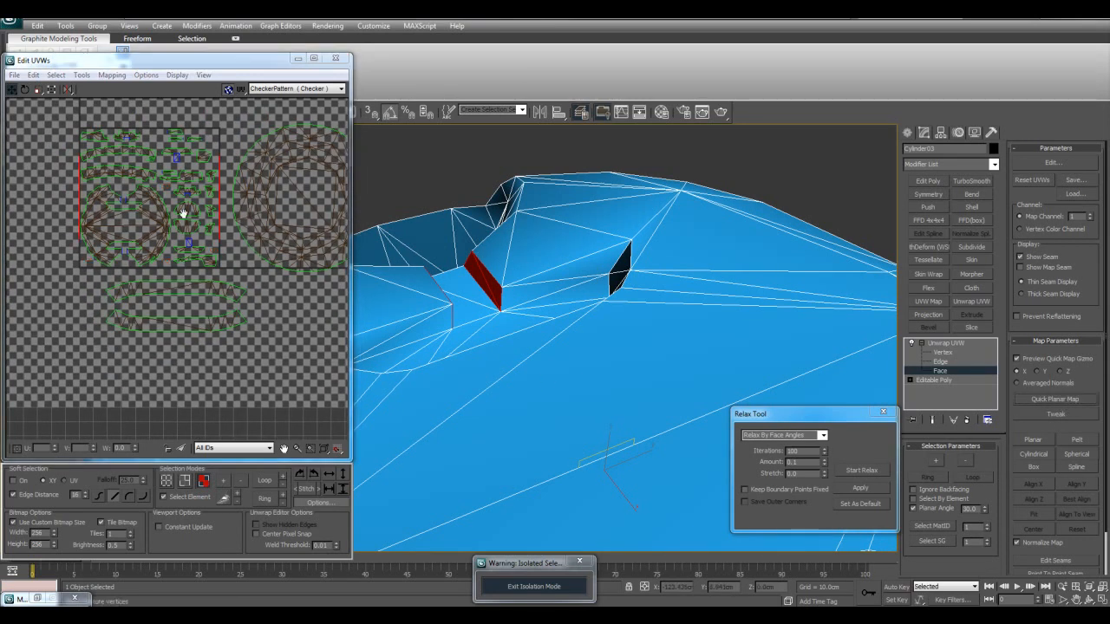
pyautogui.moveTo(173, 215); pyautogui.dragTo(227, 260, button='middle')
pyautogui.scroll(2, 227, 261)
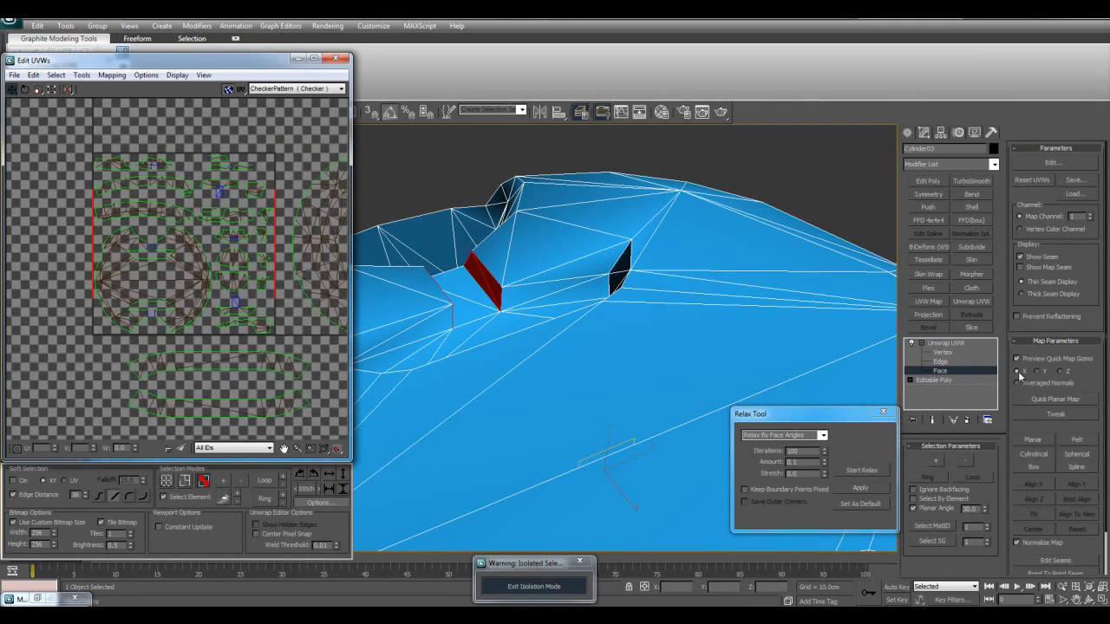
pyautogui.moveTo(91, 187); pyautogui.dragTo(85, 204, button='middle')
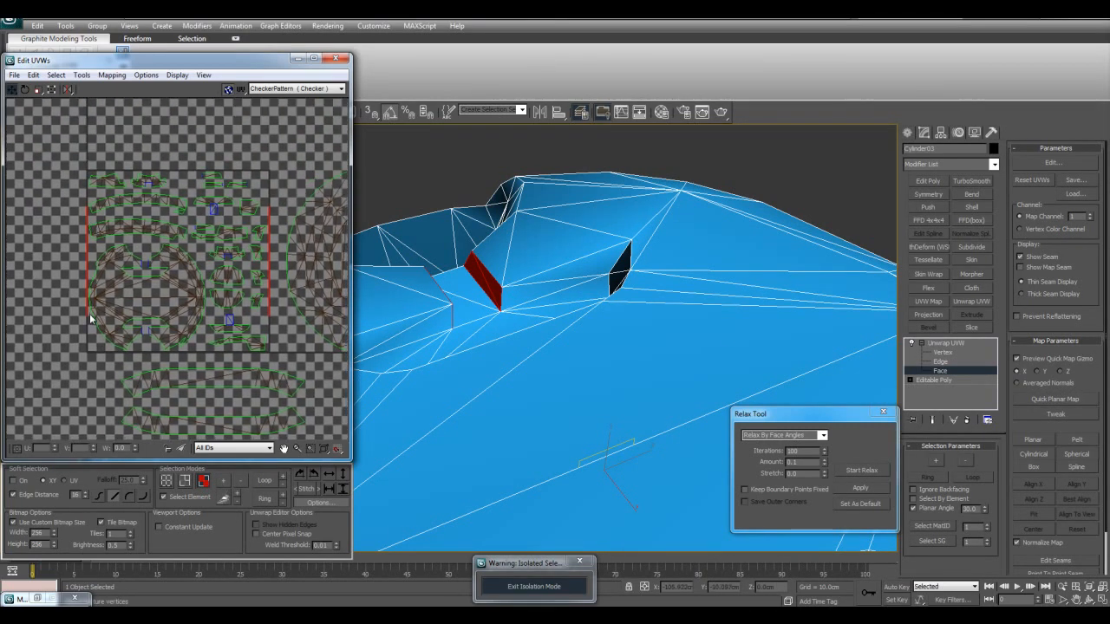
pyautogui.keyDown('alt'); pyautogui.moveTo(599, 384); pyautogui.dragTo(537, 391, button='middle'); pyautogui.keyUp('alt')
pyautogui.moveTo(537, 444)
pyautogui.keyDown('alt'); pyautogui.mouseDown(button='middle')
pyautogui.moveTo(564, 449)
pyautogui.moveTo(550, 460)
pyautogui.mouseUp(button='middle'); pyautogui.keyUp('alt')
pyautogui.keyDown('alt'); pyautogui.moveTo(550, 421); pyautogui.dragTo(574, 352, button='middle'); pyautogui.keyUp('alt')
pyautogui.scroll(5, 553, 373)
pyautogui.click(1069, 400)
# - Planar map the channel side walls along the Y axis and move their pieces below the recess wall strips
pyautogui.click(1043, 375)
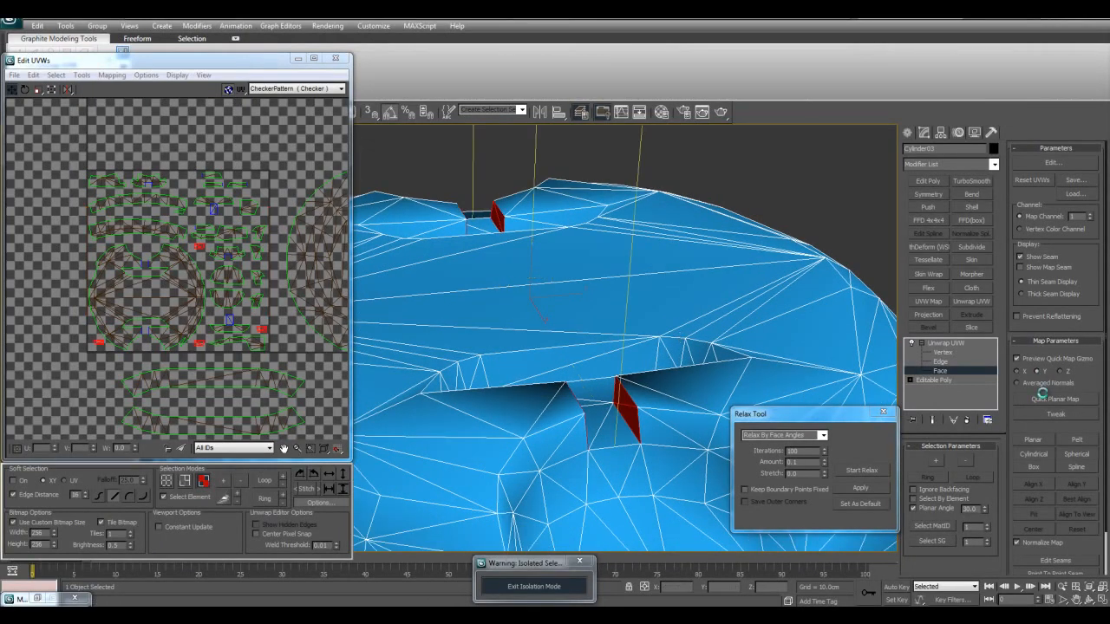
pyautogui.click(1043, 400)
pyautogui.moveTo(279, 267); pyautogui.dragTo(219, 229, button='middle')
pyautogui.moveTo(218, 228); pyautogui.dragTo(239, 425)
pyautogui.moveTo(239, 425); pyautogui.dragTo(269, 373, button='middle')
# - Separate the overlapping channel wall pieces by moving one of each pair just below the other
pyautogui.click(269, 374)
pyautogui.moveTo(267, 365); pyautogui.dragTo(267, 382)
pyautogui.moveTo(111, 365); pyautogui.dragTo(110, 381)
pyautogui.click(735, 215)
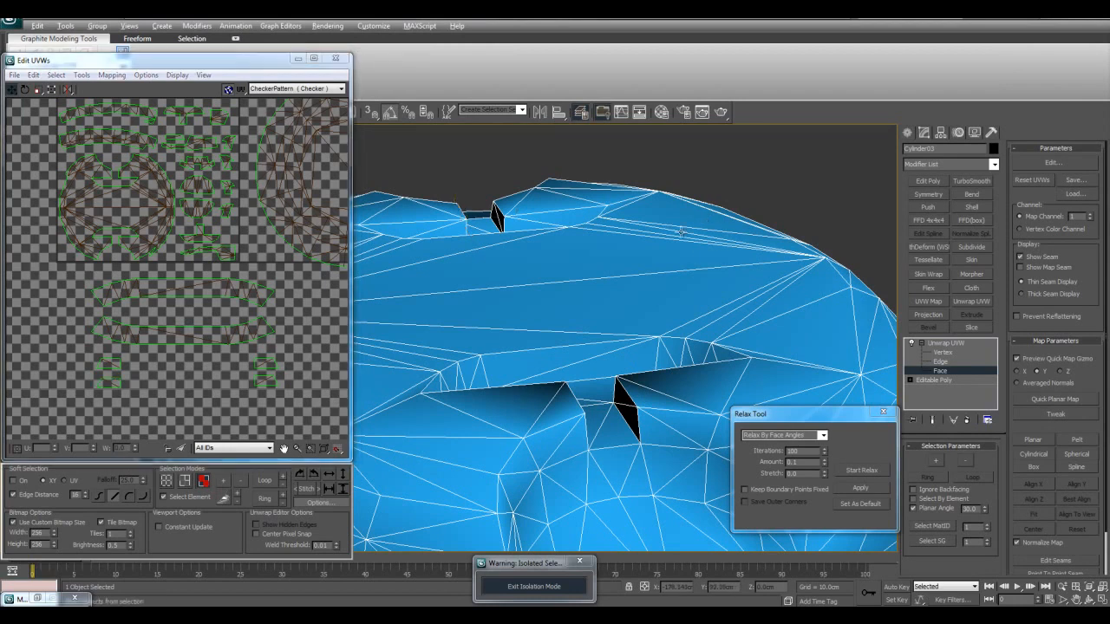
# - Select the T-shaped floor faces of both top recesses
pyautogui.keyDown('alt'); pyautogui.moveTo(704, 218); pyautogui.dragTo(449, 299, button='middle'); pyautogui.keyUp('alt')
pyautogui.scroll(-3, 567, 317)
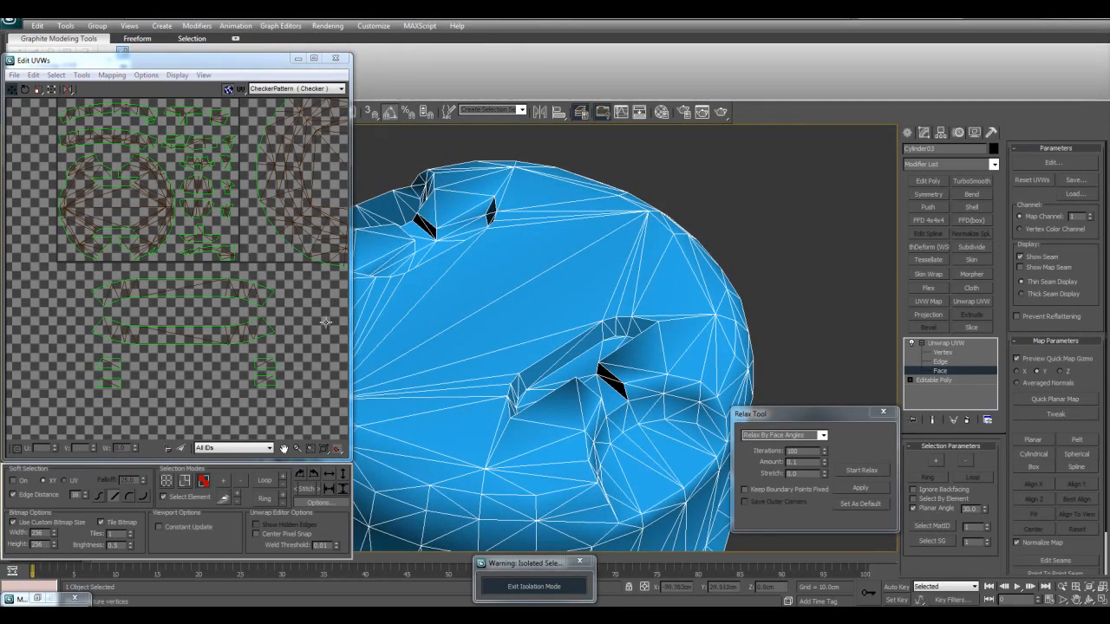
pyautogui.moveTo(583, 289); pyautogui.dragTo(635, 388, button='middle')
pyautogui.scroll(3, 597, 275)
pyautogui.click(648, 436)
pyautogui.keyDown('alt'); pyautogui.moveTo(649, 438); pyautogui.dragTo(514, 281, button='middle'); pyautogui.keyUp('alt')
pyautogui.moveTo(514, 282); pyautogui.dragTo(555, 413, button='middle')
pyautogui.moveTo(187, 195); pyautogui.dragTo(192, 267, button='middle')
pyautogui.keyDown('ctrl'); pyautogui.click(516, 336); pyautogui.keyUp('ctrl')
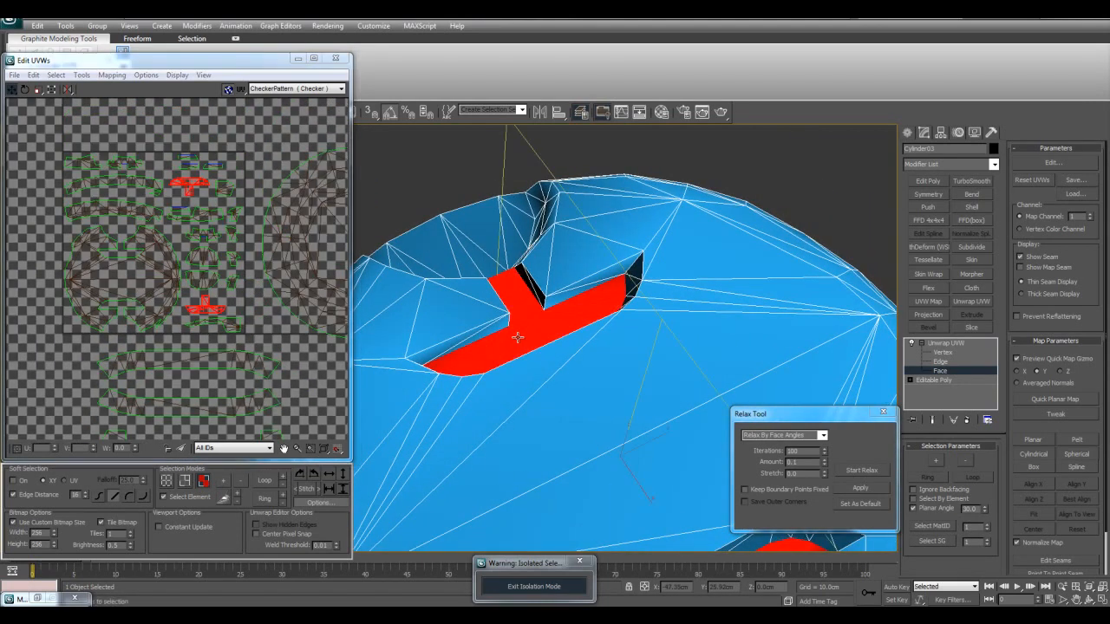
# - Move the two recess floor pieces out beside the wall strips and separate them from each other
pyautogui.scroll(-2, 205, 271)
pyautogui.moveTo(178, 267); pyautogui.dragTo(274, 399)
pyautogui.moveTo(279, 390); pyautogui.dragTo(251, 331, button='middle')
pyautogui.click(252, 293)
pyautogui.click(251, 340)
pyautogui.moveTo(250, 340); pyautogui.dragTo(242, 283)
# - Select the straight wall faces on either side of the channel in both recesses
pyautogui.moveTo(577, 372); pyautogui.dragTo(530, 258, button='middle')
pyautogui.scroll(-2, 579, 372)
pyautogui.click(587, 399)
pyautogui.scroll(3, 265, 294)
pyautogui.click(227, 270)
pyautogui.moveTo(227, 269); pyautogui.dragTo(283, 351, button='middle')
pyautogui.keyDown('alt'); pyautogui.moveTo(610, 395); pyautogui.dragTo(670, 353, button='middle'); pyautogui.keyUp('alt')
pyautogui.scroll(3, 619, 381)
pyautogui.click(569, 294)
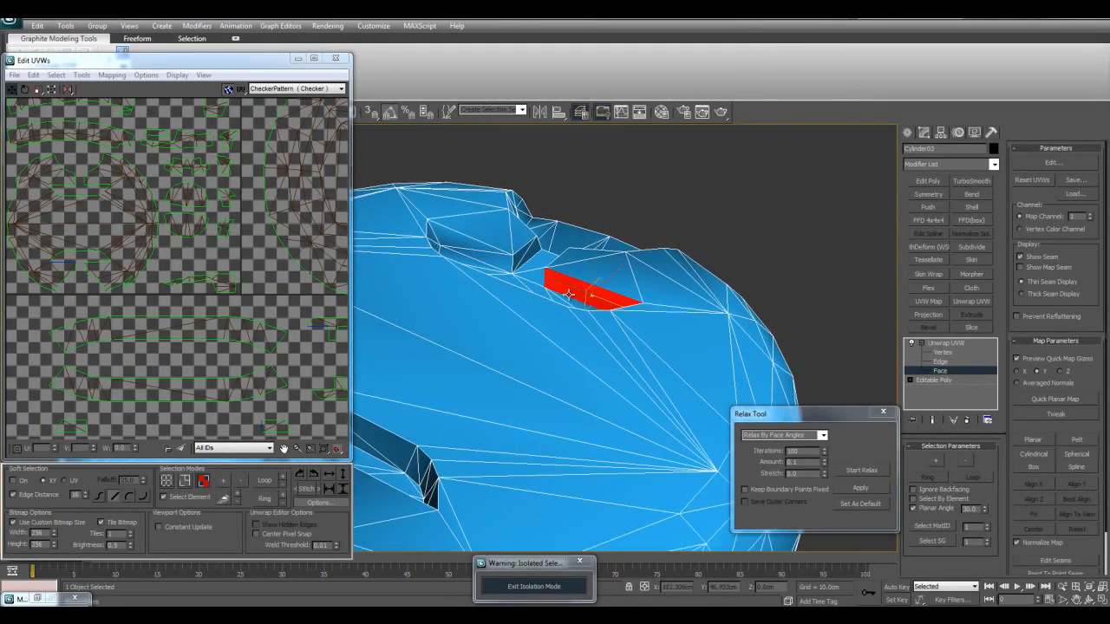
pyautogui.keyDown('ctrl'); pyautogui.click(468, 245); pyautogui.keyUp('ctrl')
pyautogui.moveTo(487, 363); pyautogui.dragTo(690, 335, button='middle')
pyautogui.keyDown('alt'); pyautogui.moveTo(605, 415); pyautogui.dragTo(448, 347, button='middle'); pyautogui.keyUp('alt')
pyautogui.keyDown('alt'); pyautogui.moveTo(509, 363); pyautogui.dragTo(544, 392, button='middle'); pyautogui.keyUp('alt')
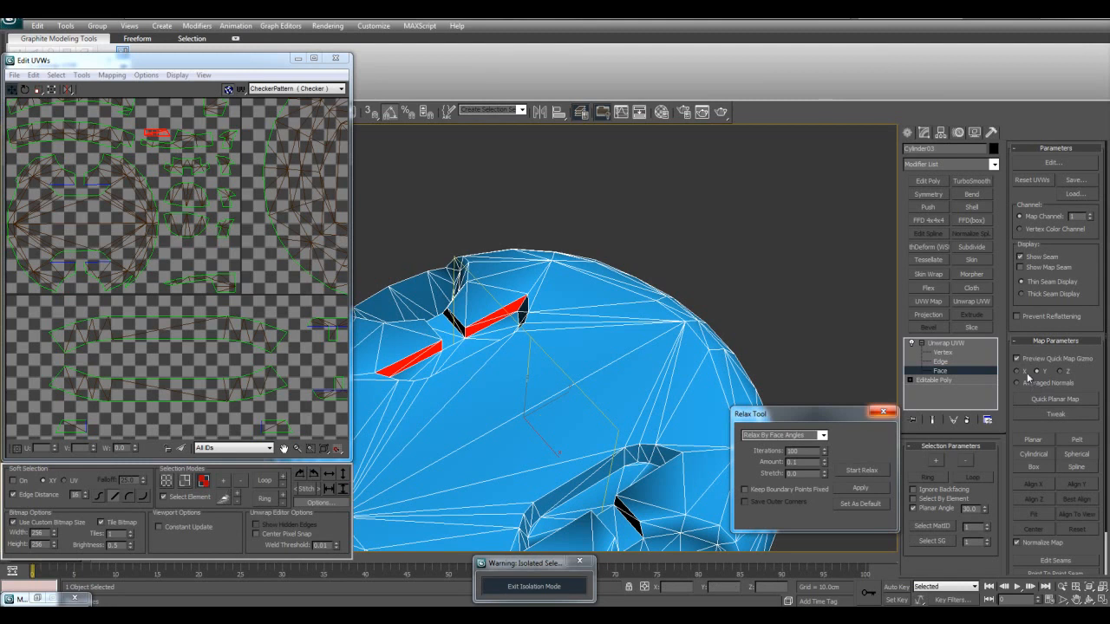
# - Planar map the straight recess walls, move them below the other pieces and separate the overlapping ones
pyautogui.click(1035, 398)
pyautogui.scroll(-3, 185, 208)
pyautogui.moveTo(172, 186); pyautogui.dragTo(208, 382)
pyautogui.moveTo(219, 328); pyautogui.dragTo(221, 291, button='middle')
pyautogui.click(223, 308)
pyautogui.moveTo(238, 344); pyautogui.dragTo(239, 373)
pyautogui.moveTo(157, 343); pyautogui.dragTo(158, 364)
pyautogui.click(180, 311)
# - Select all remaining UV pieces of the tank's top surface, leaving out the recess walls and floors
pyautogui.moveTo(565, 311); pyautogui.dragTo(612, 354, button='middle')
pyautogui.scroll(-4, 590, 347)
pyautogui.keyDown('alt'); pyautogui.moveTo(538, 336); pyautogui.dragTo(558, 314, button='middle'); pyautogui.keyUp('alt')
pyautogui.moveTo(242, 211); pyautogui.dragTo(212, 295, button='middle')
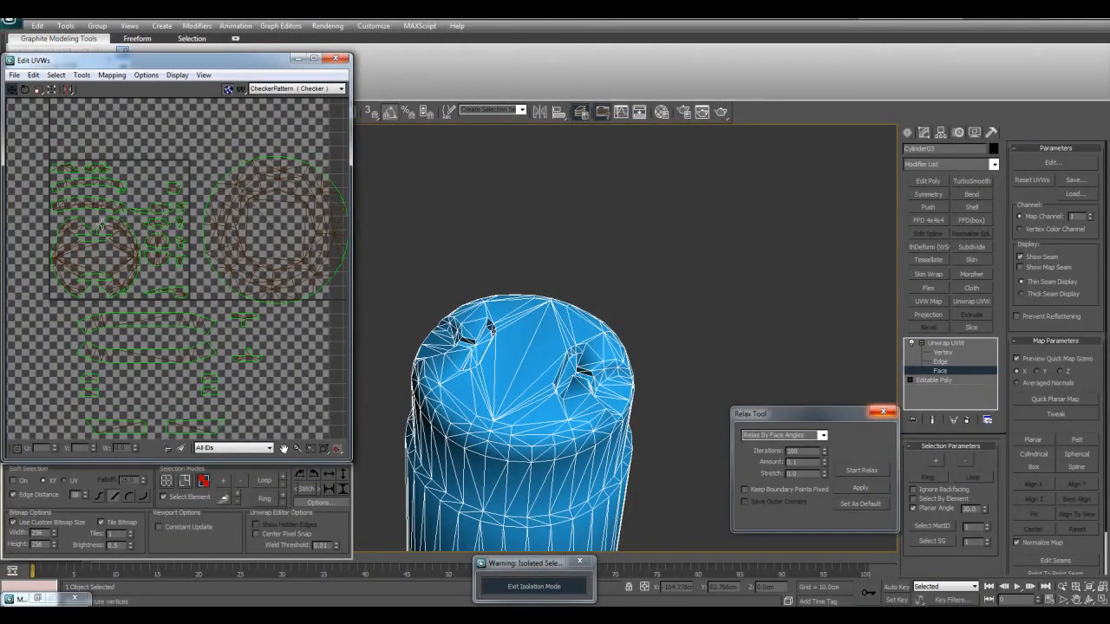
pyautogui.moveTo(86, 176); pyautogui.dragTo(143, 183, button='middle')
pyautogui.moveTo(248, 298); pyautogui.dragTo(250, 306)
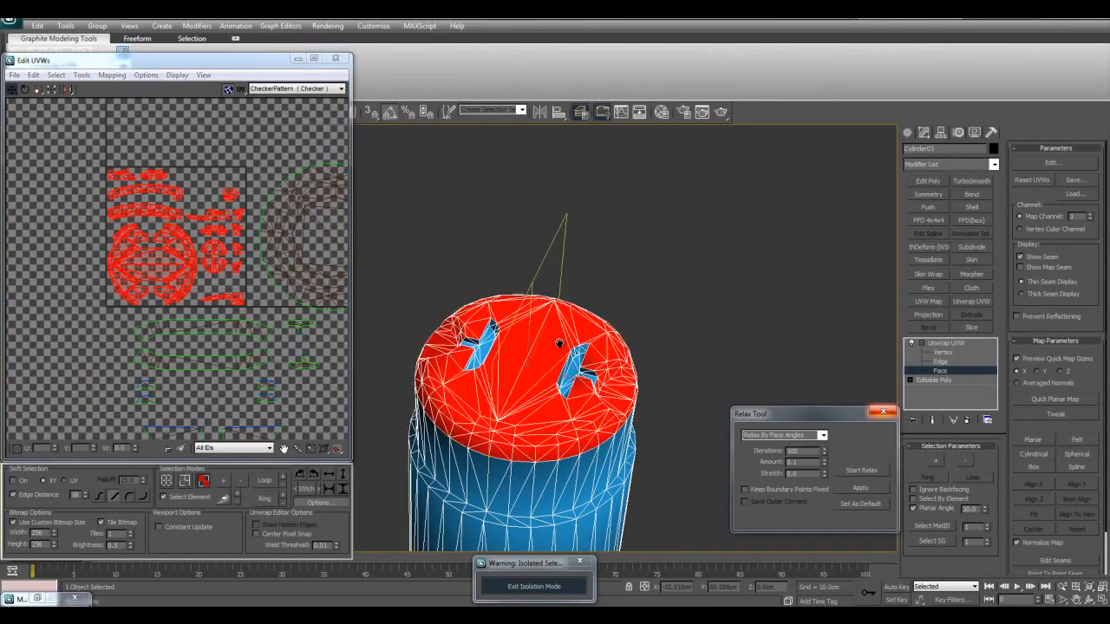
pyautogui.scroll(3, 560, 345)
pyautogui.keyDown('alt'); pyautogui.moveTo(555, 354); pyautogui.dragTo(612, 358, button='middle'); pyautogui.keyUp('alt')
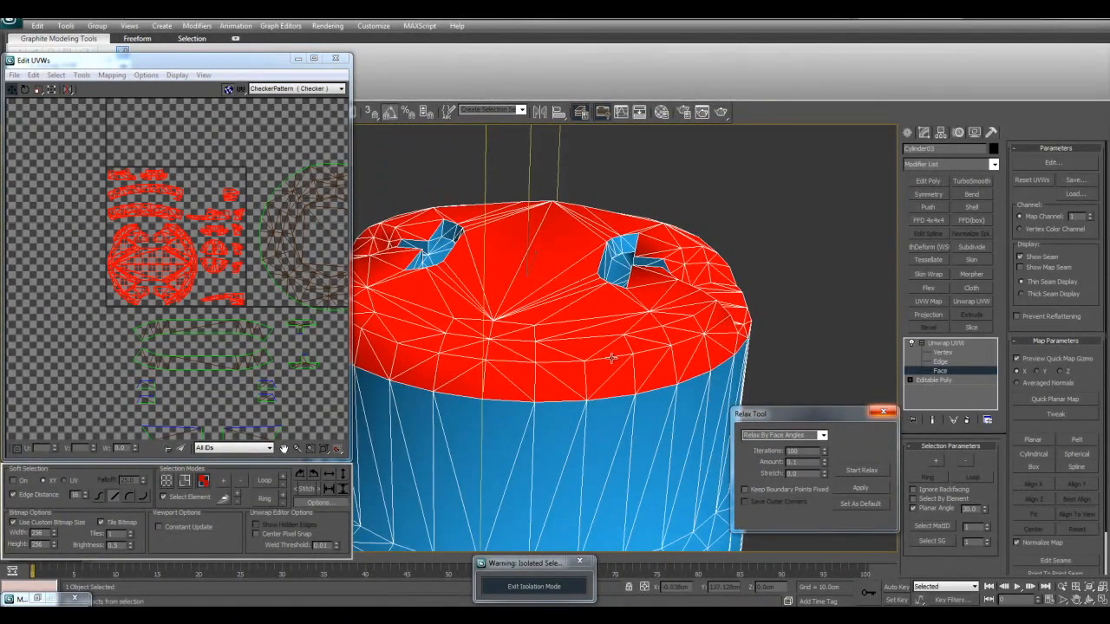
# - Planar map the selected top surface using averaged normals
pyautogui.click(1054, 384)
pyautogui.click(1052, 400)
pyautogui.click(212, 275)
pyautogui.scroll(2, 180, 239)
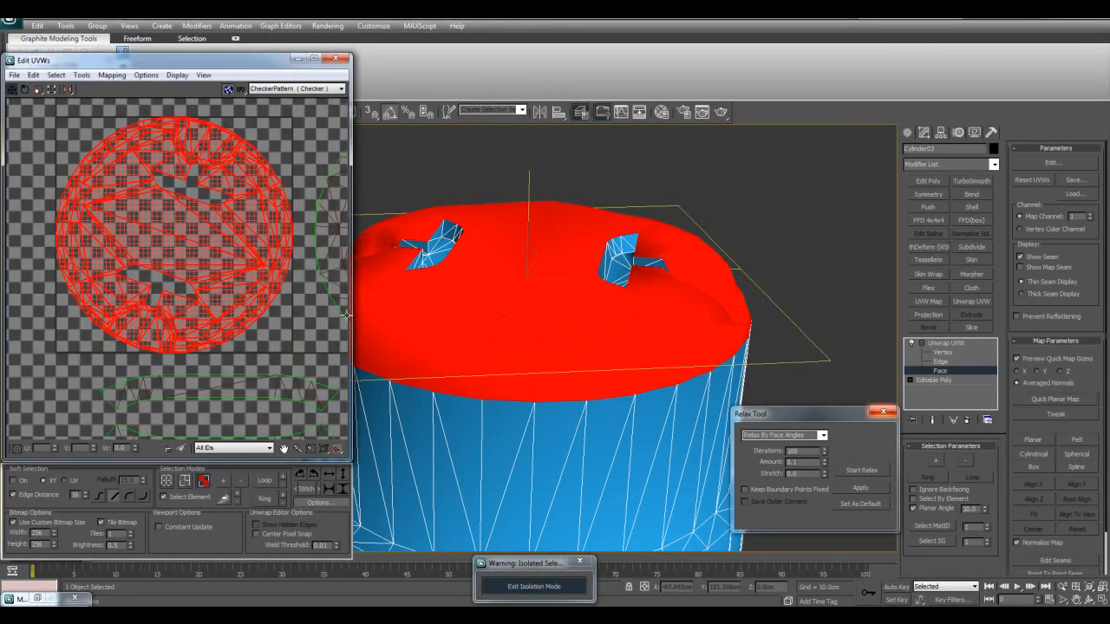
# - Try to relax the round top shell by face angles without fixing its boundary points
pyautogui.click(861, 470)
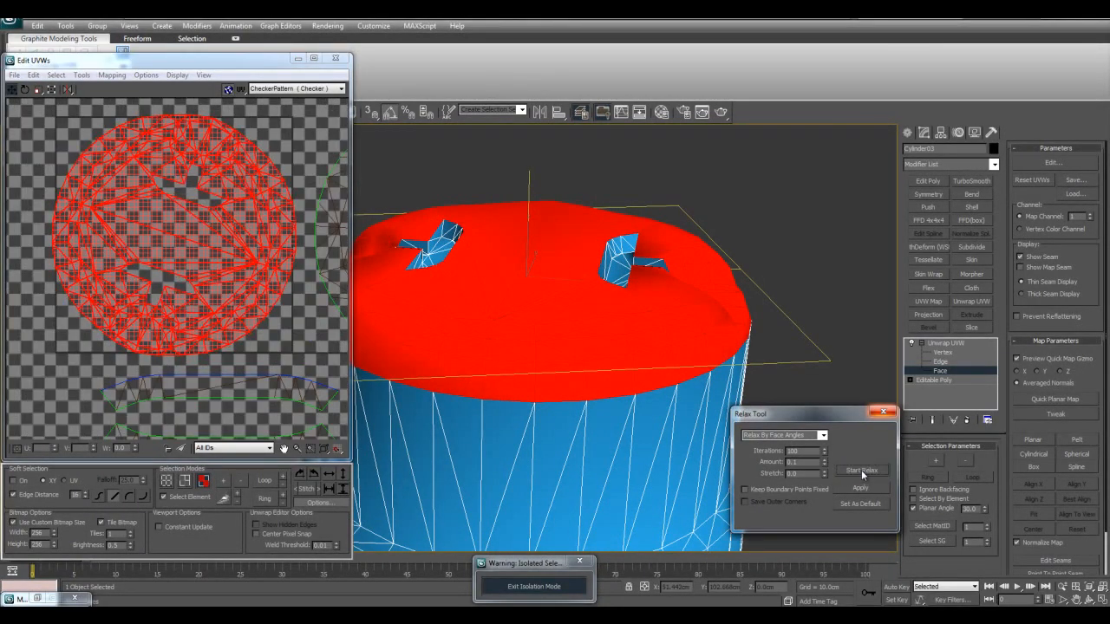
pyautogui.moveTo(187, 278); pyautogui.dragTo(232, 301, button='middle')
pyautogui.hotkey('ctrl', 'z')
# - Relax the round top shell by face angles with Keep Boundary Points Fixed enabled
pyautogui.click(781, 489)
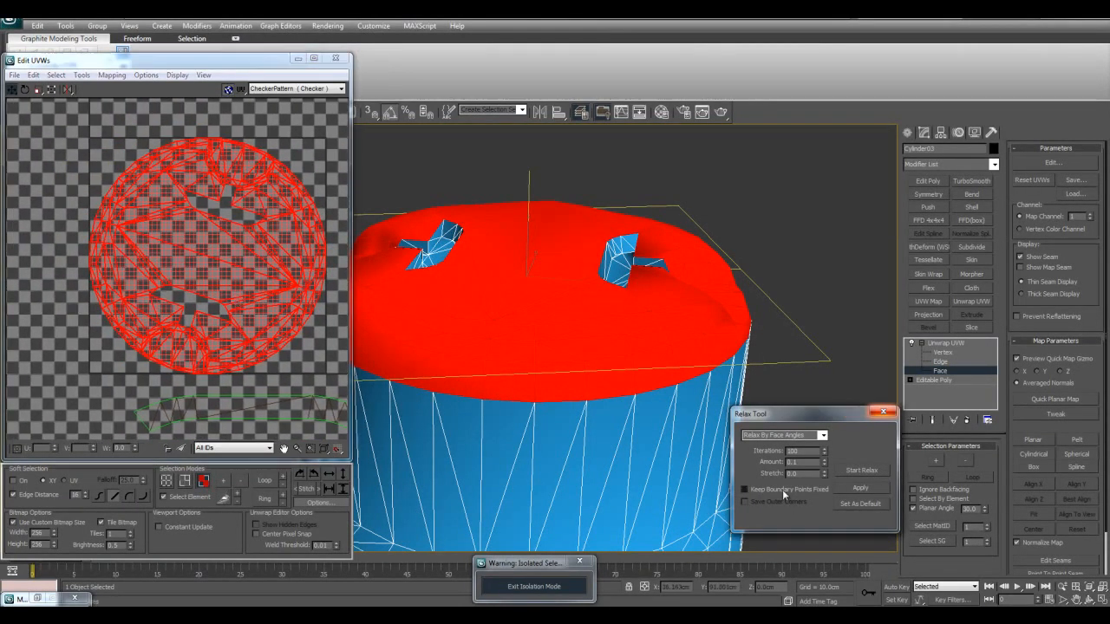
pyautogui.click(862, 470)
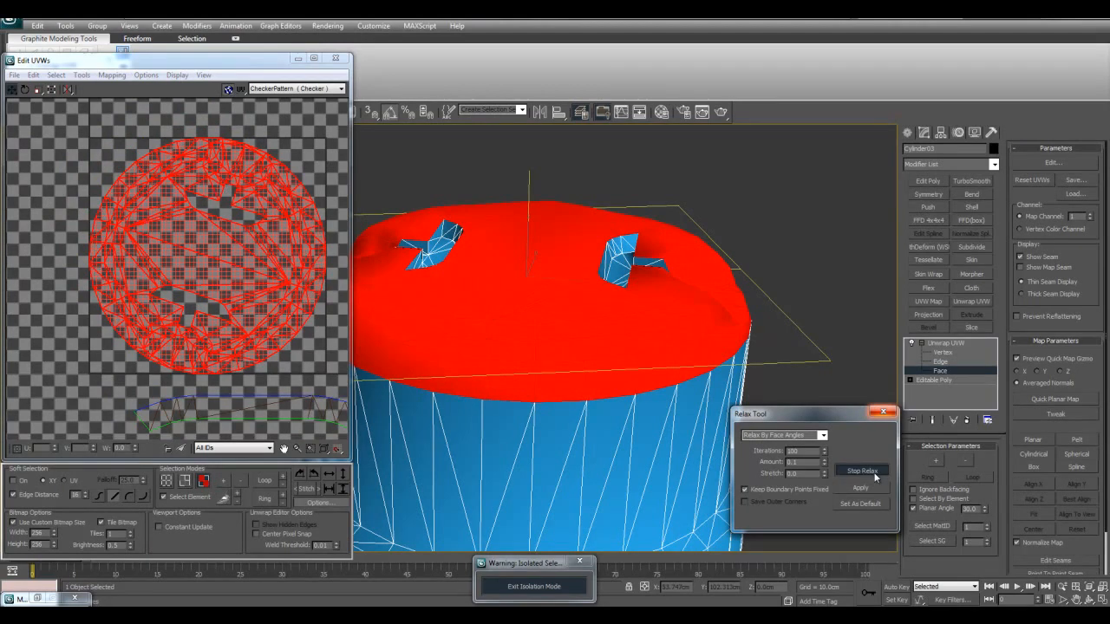
pyautogui.click(875, 476)
pyautogui.click(290, 146)
pyautogui.scroll(-4, 260, 208)
pyautogui.moveTo(320, 245); pyautogui.dragTo(188, 274, button='middle')
pyautogui.scroll(-3, 227, 247)
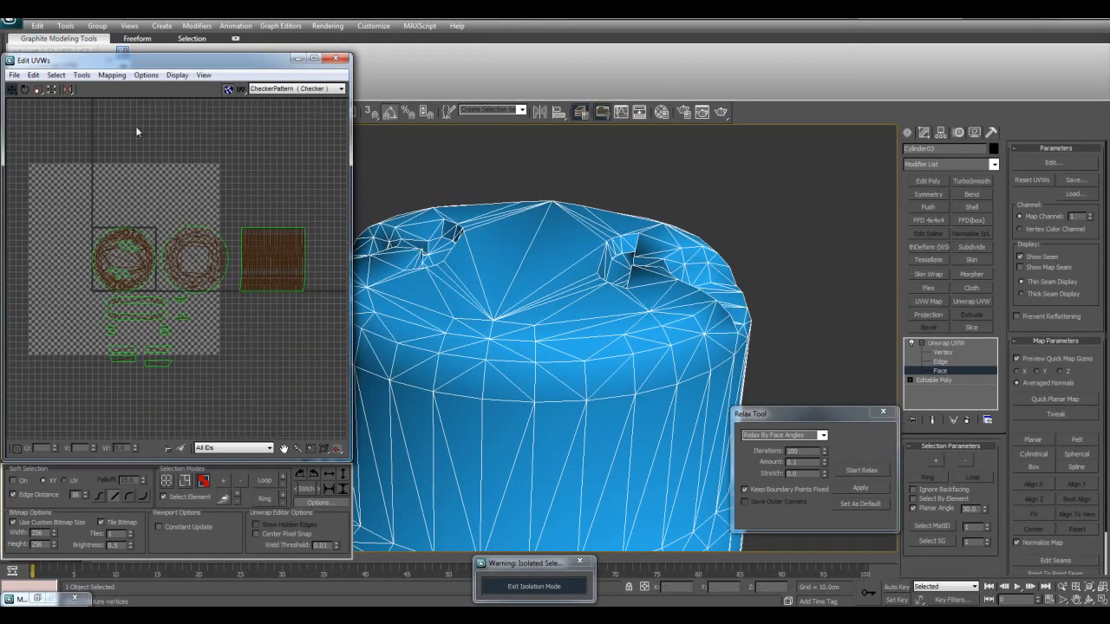
# - Select all inverted faces in the UV layout
pyautogui.click(54, 75)
pyautogui.click(68, 170)
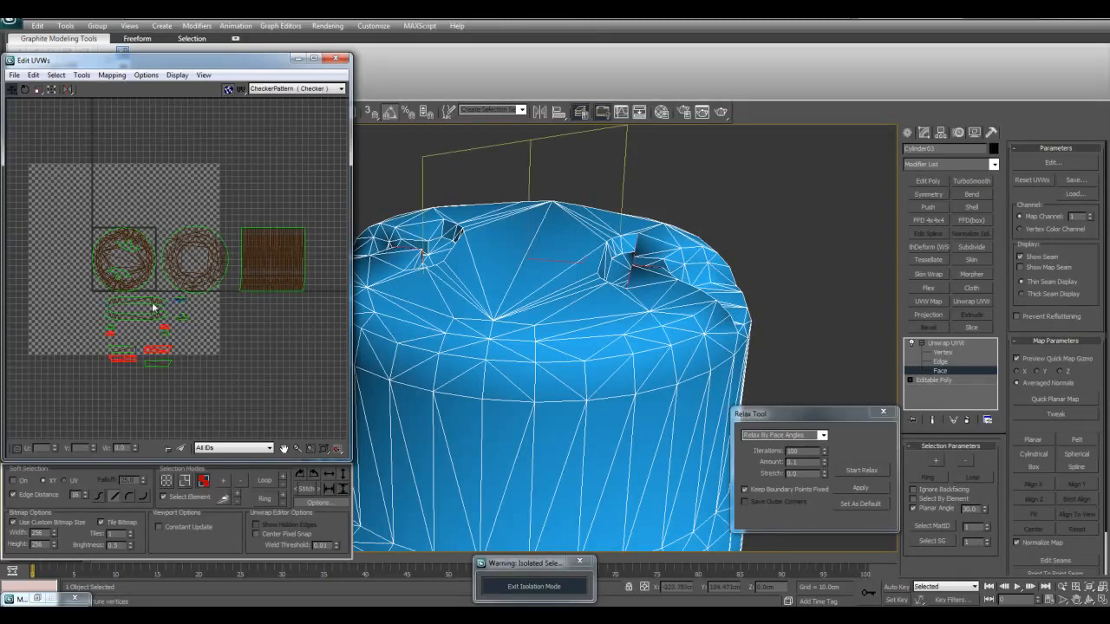
pyautogui.scroll(5, 245, 254)
pyautogui.keyDown('alt'); pyautogui.moveTo(624, 372); pyautogui.dragTo(651, 362, button='middle'); pyautogui.keyUp('alt')
pyautogui.scroll(-2, 100, 177)
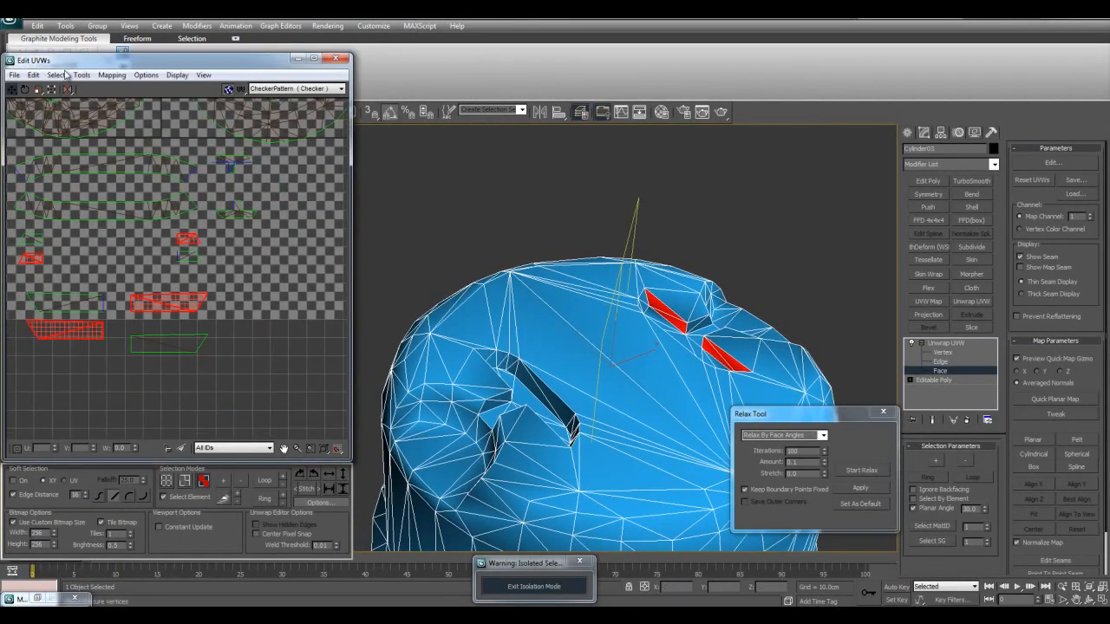
# - Flip the inverted recess wall pieces horizontally and move them clear of the neighbouring pieces
pyautogui.click(113, 74)
pyautogui.moveTo(81, 74)
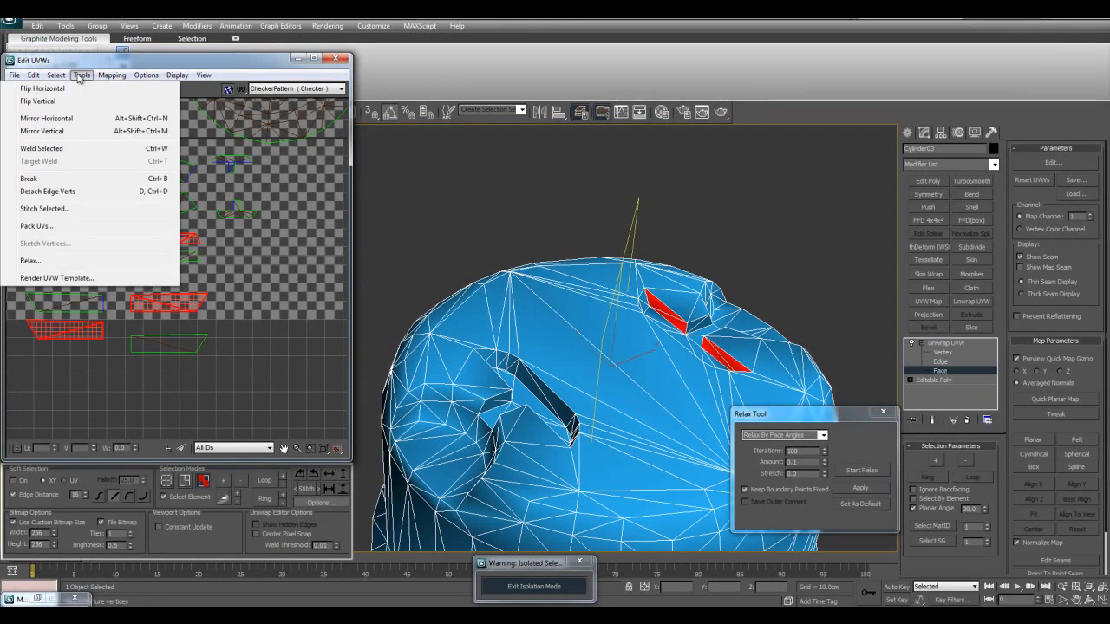
pyautogui.click(57, 90)
pyautogui.moveTo(151, 322); pyautogui.dragTo(179, 372)
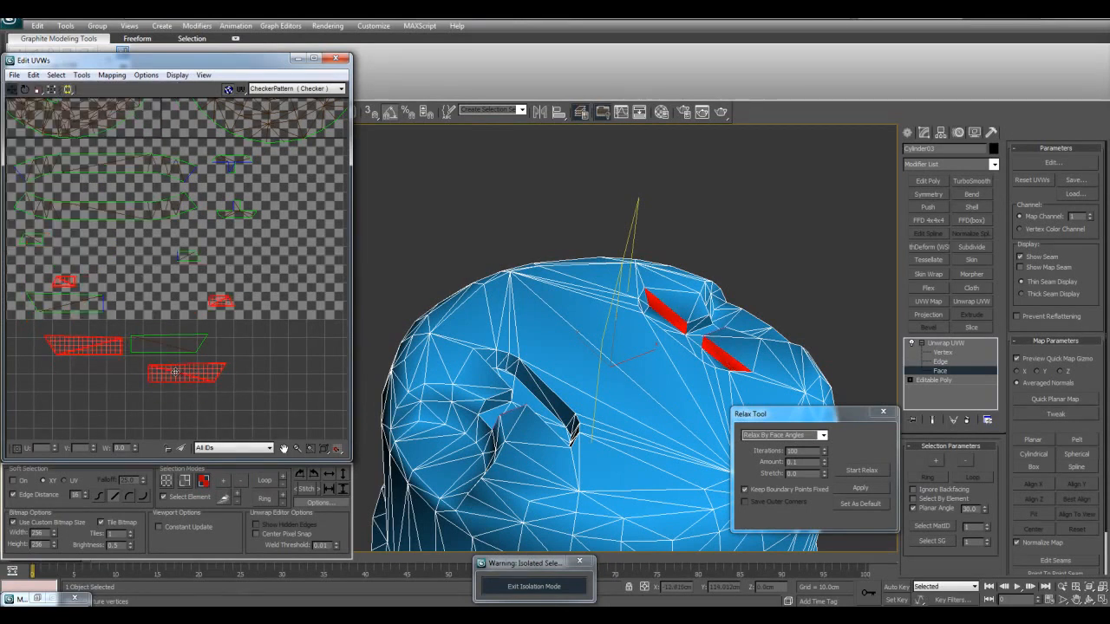
pyautogui.click(176, 324)
pyautogui.scroll(-3, 179, 322)
# - Check the whole UV layout for remaining inverted faces and overlapped faces
pyautogui.click(57, 77)
pyautogui.click(66, 174)
pyautogui.moveTo(231, 207); pyautogui.dragTo(232, 290, button='middle')
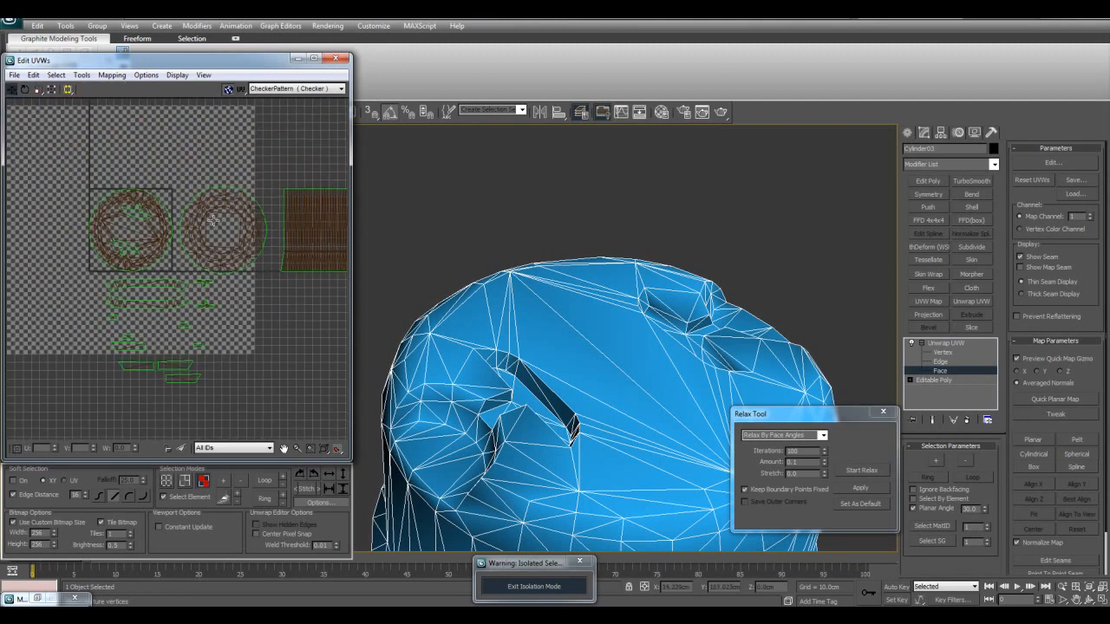
pyautogui.scroll(2, 212, 221)
pyautogui.click(61, 76)
pyautogui.click(76, 181)
pyautogui.moveTo(161, 223); pyautogui.dragTo(132, 216, button='middle')
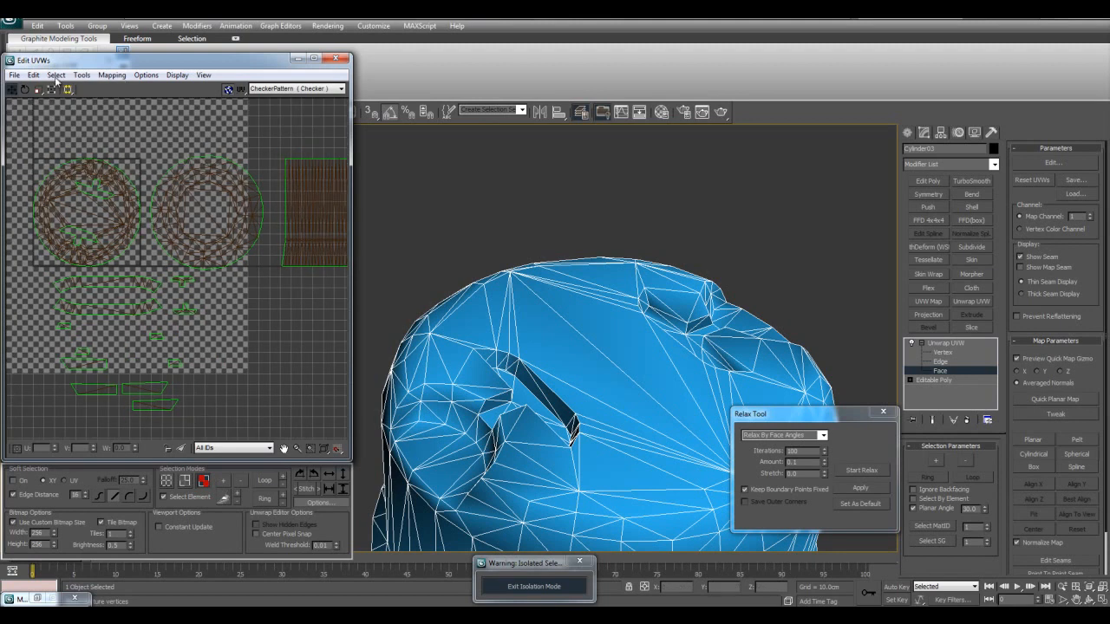
# - Move one straight wall piece onto its neighbour and select the overlapped faces to test the check
pyautogui.scroll(4, 213, 303)
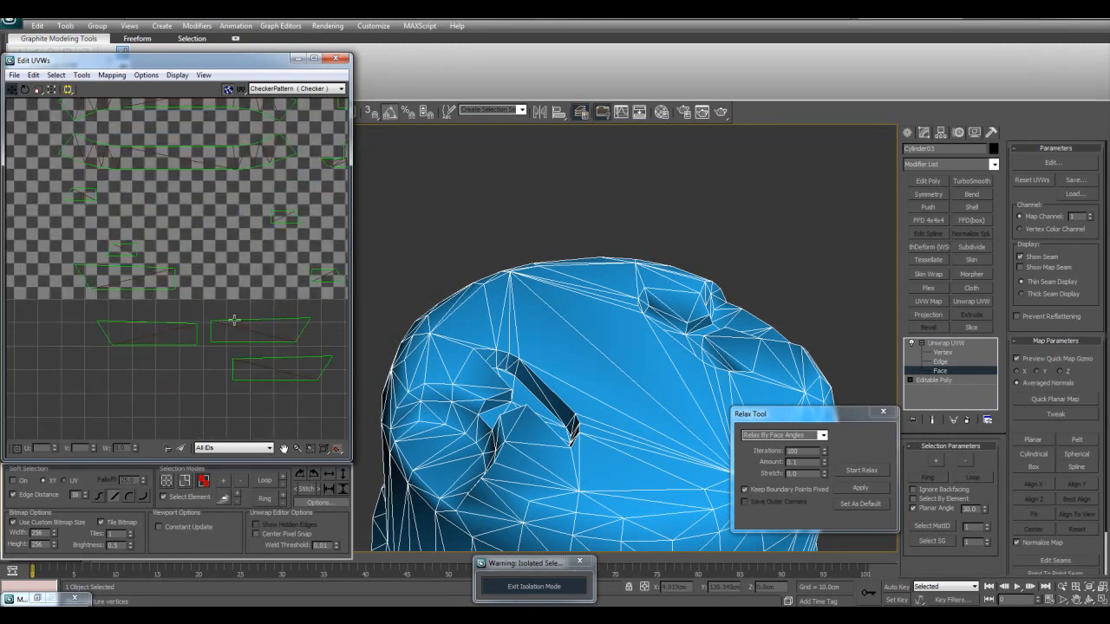
pyautogui.moveTo(260, 330); pyautogui.dragTo(180, 329)
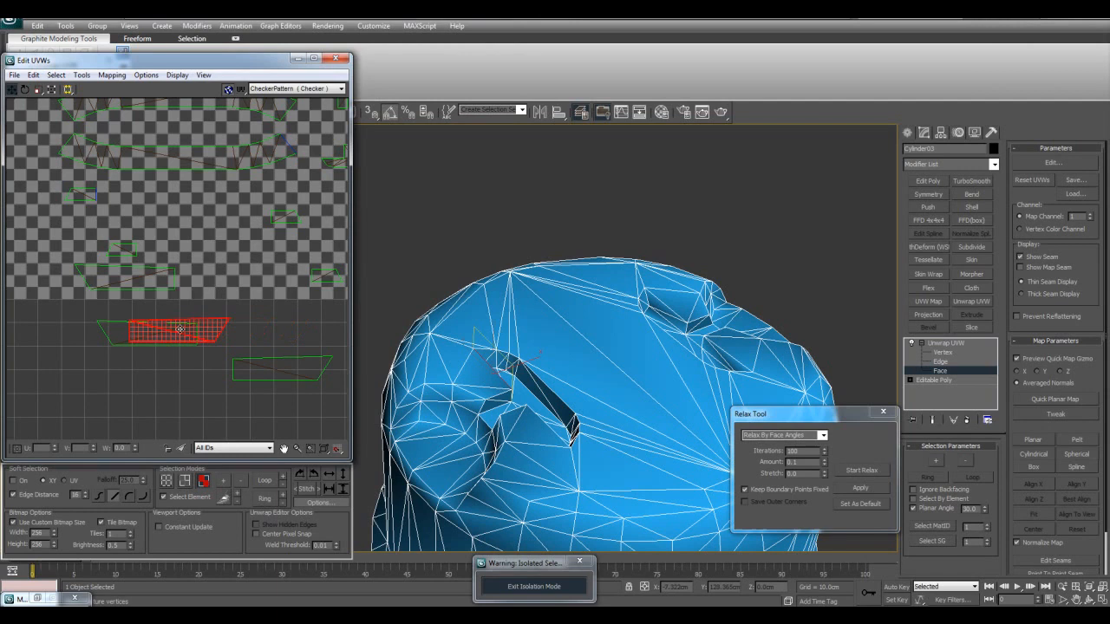
pyautogui.click(208, 310)
pyautogui.moveTo(199, 308); pyautogui.dragTo(220, 320, button='middle')
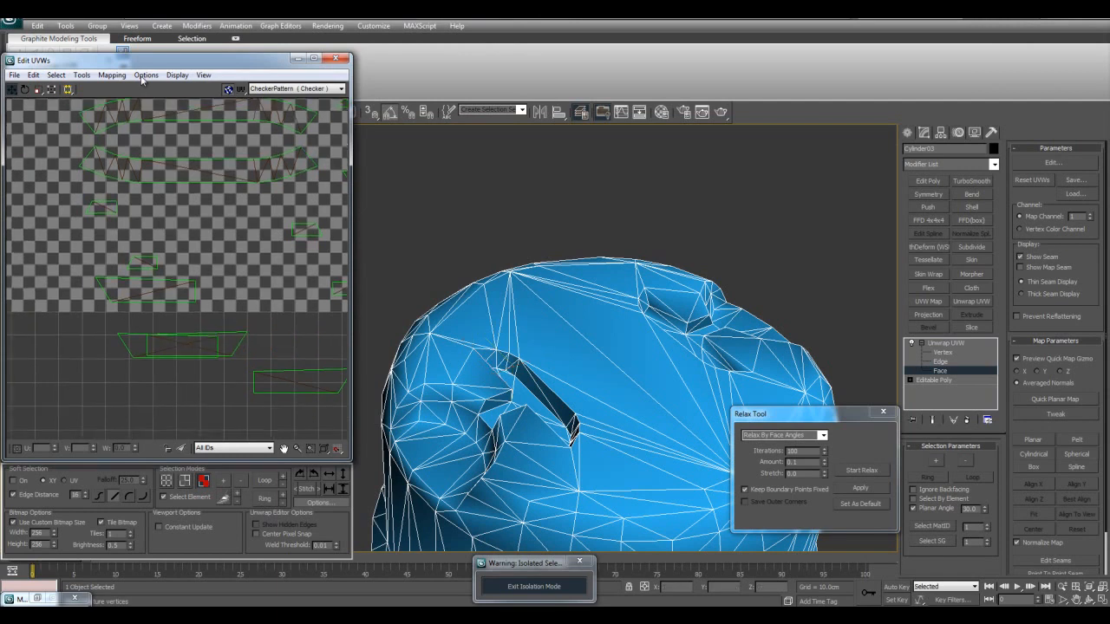
pyautogui.click(54, 76)
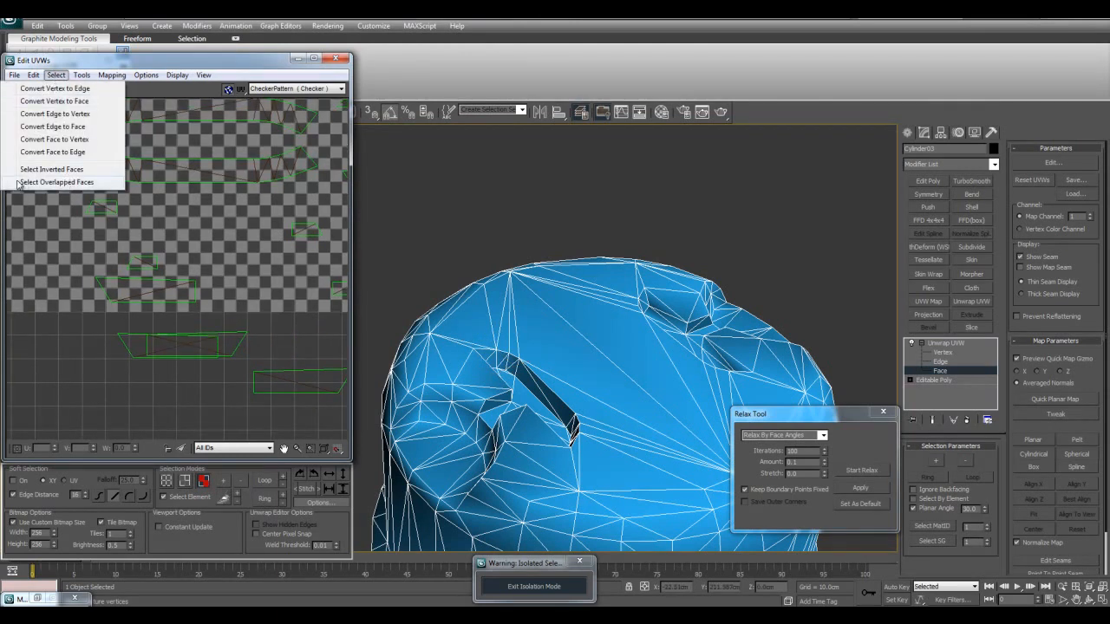
pyautogui.click(61, 182)
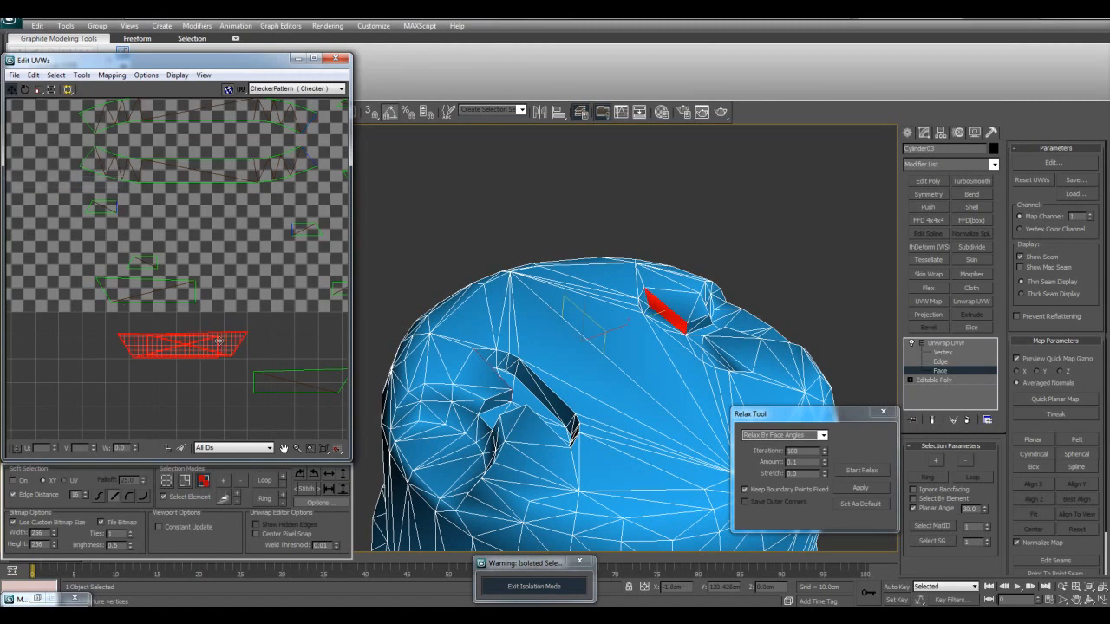
# - Move the overlapping straight wall piece back off its neighbour
pyautogui.moveTo(220, 341); pyautogui.dragTo(181, 315, button='middle')
pyautogui.click(258, 321)
pyautogui.moveTo(184, 323); pyautogui.dragTo(281, 328)
pyautogui.click(259, 260)
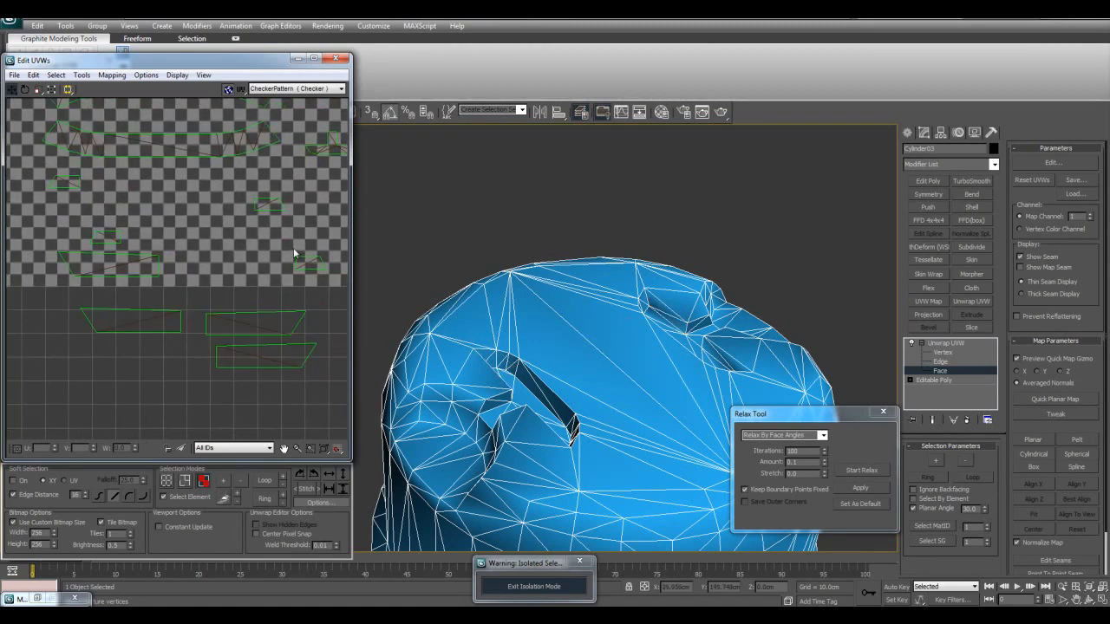
pyautogui.moveTo(603, 295); pyautogui.dragTo(605, 258, button='middle')
pyautogui.scroll(-4, 592, 295)
pyautogui.scroll(-4, 604, 275)
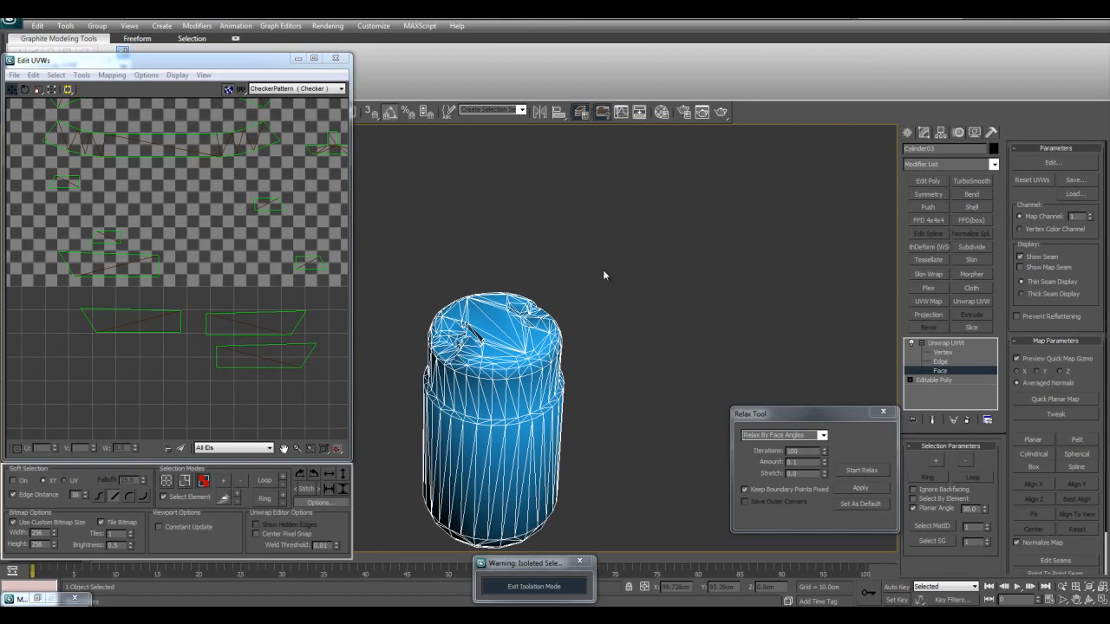
pyautogui.scroll(5, 644, 294)
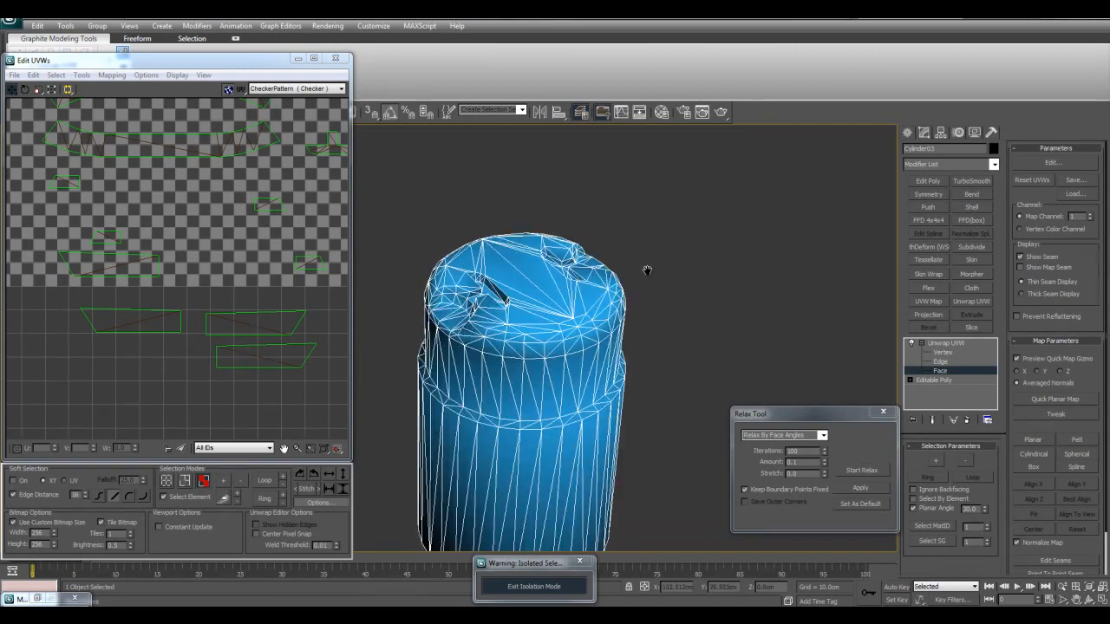
pyautogui.keyDown('alt'); pyautogui.moveTo(510, 250); pyautogui.dragTo(541, 205, button='middle'); pyautogui.keyUp('alt')
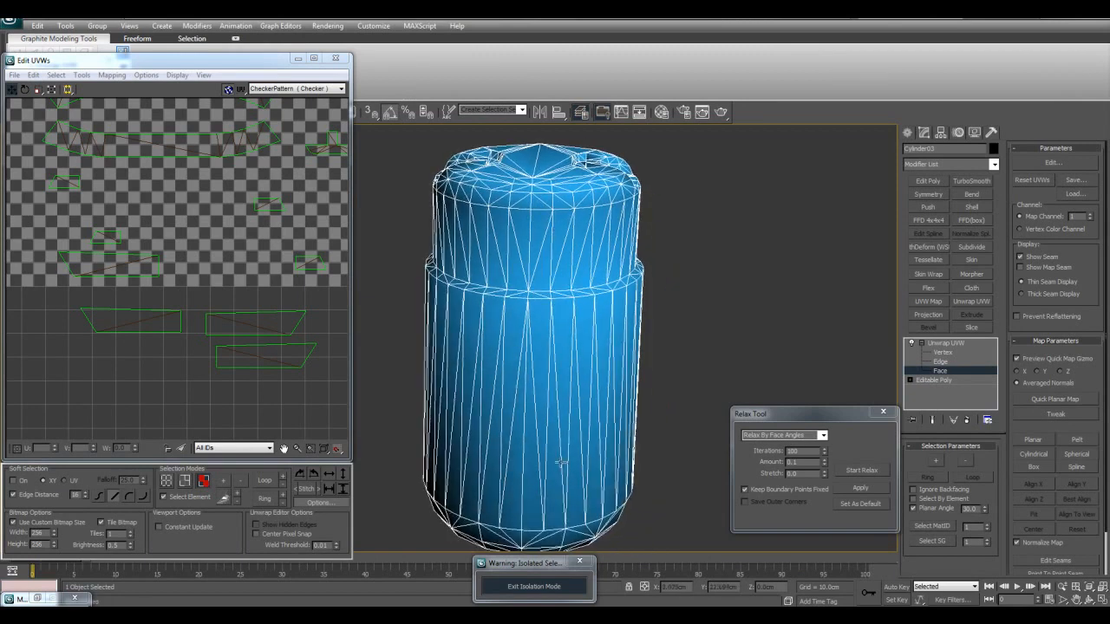
# - Review the finished UV layout, then move all the shells together sideways, clear of the 0–1 texture tile
pyautogui.moveTo(604, 396); pyautogui.dragTo(606, 440, button='middle')
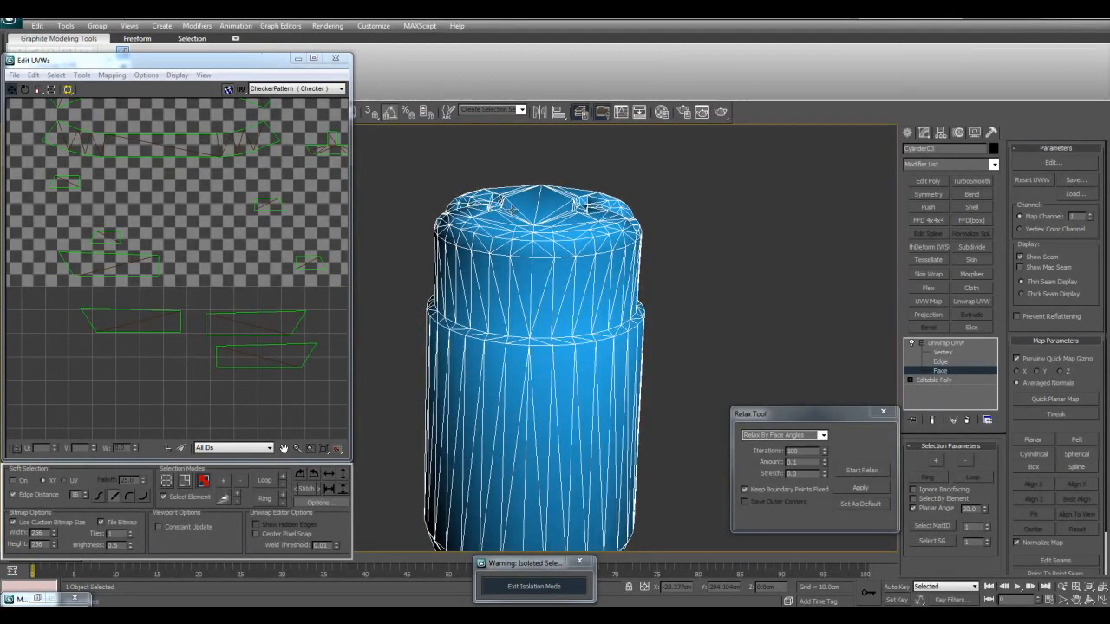
pyautogui.scroll(-3, 227, 213)
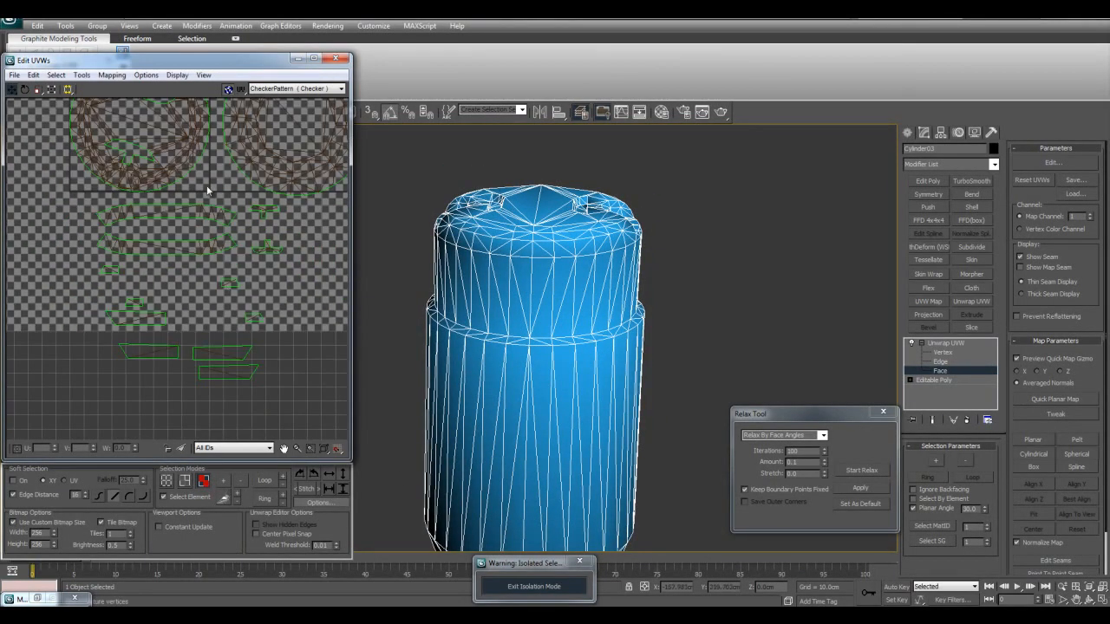
pyautogui.moveTo(198, 295); pyautogui.dragTo(183, 343, button='middle')
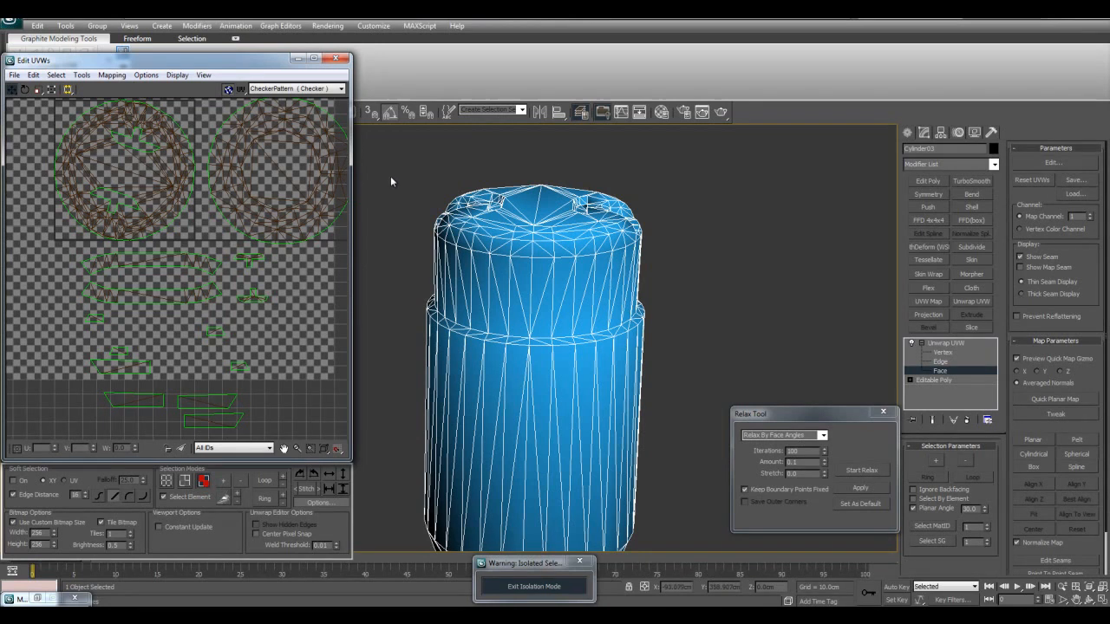
pyautogui.scroll(-2, 200, 279)
pyautogui.moveTo(257, 273); pyautogui.dragTo(214, 305, button='middle')
pyautogui.scroll(-4, 181, 280)
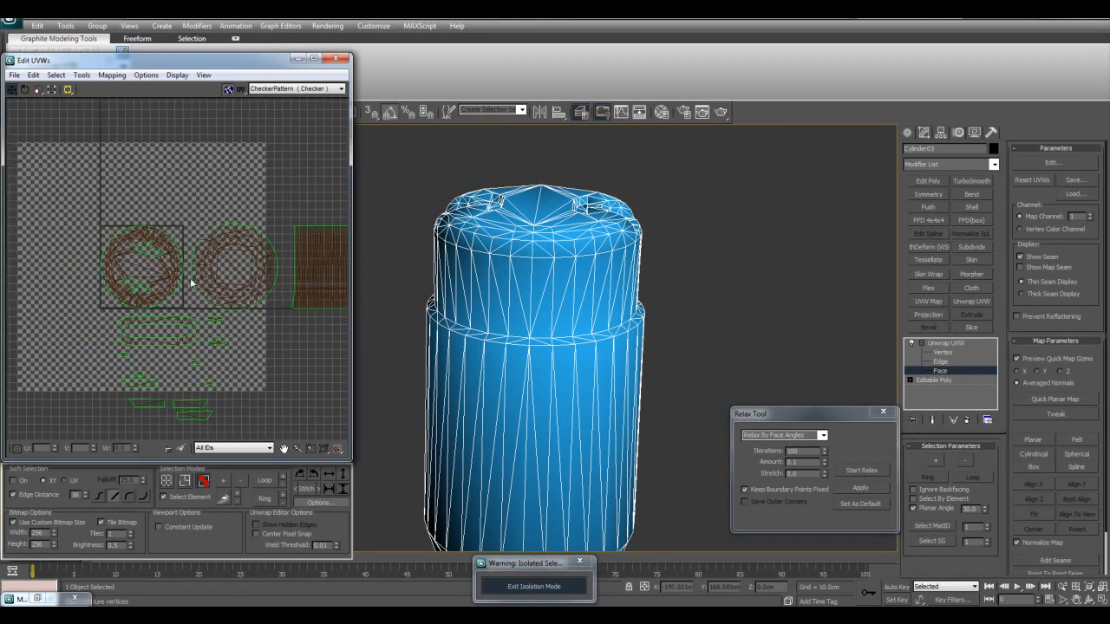
pyautogui.hotkey('ctrl', 'a')
pyautogui.scroll(5, 256, 280)
pyautogui.moveTo(256, 281); pyautogui.dragTo(291, 282)
pyautogui.moveTo(269, 354); pyautogui.dragTo(212, 324, button='middle')
pyautogui.scroll(-2, 206, 378)
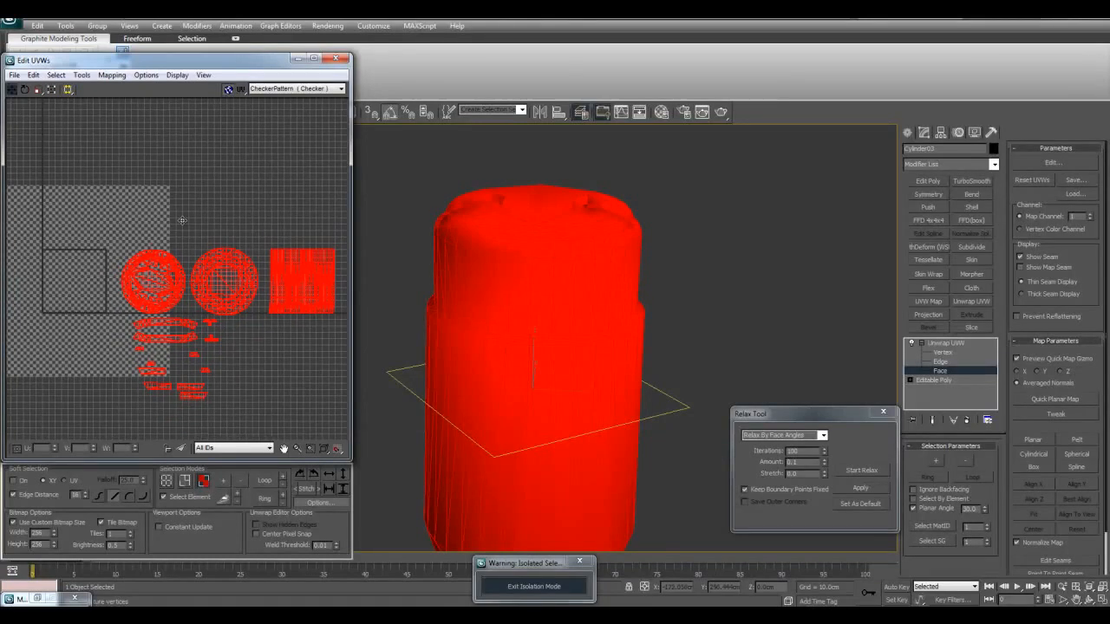
pyautogui.click(244, 207)
pyautogui.moveTo(130, 254)
pyautogui.mouseDown(button='middle')
pyautogui.moveTo(153, 243)
pyautogui.moveTo(137, 236)
pyautogui.mouseUp(button='middle')
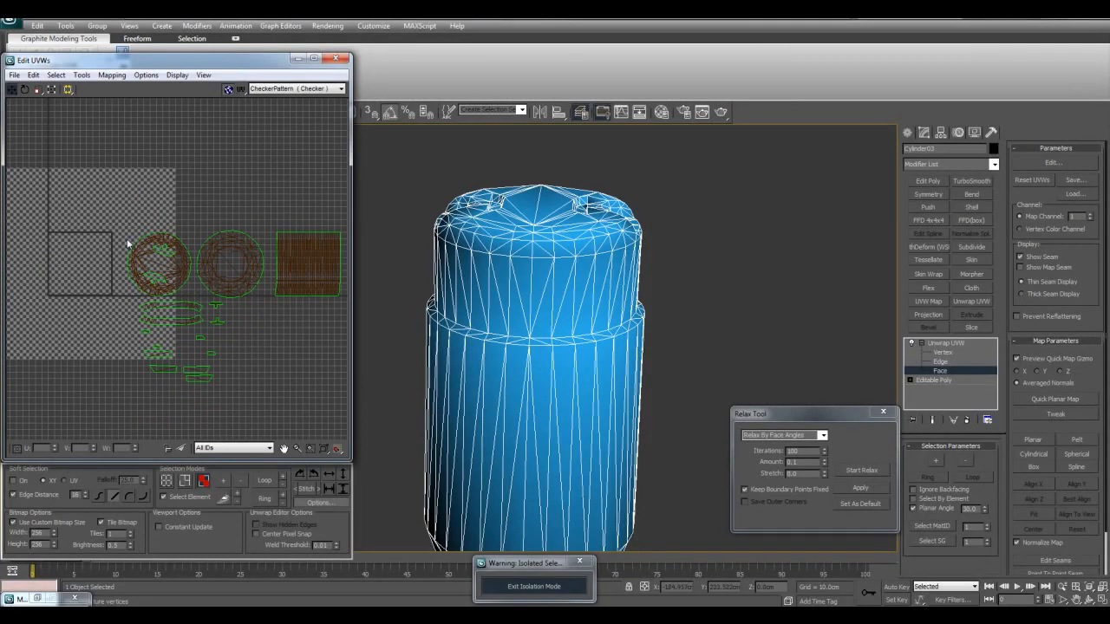
pyautogui.moveTo(251, 278)
pyautogui.mouseDown(button='middle')
pyautogui.moveTo(201, 287)
pyautogui.moveTo(260, 297)
pyautogui.moveTo(290, 278)
pyautogui.moveTo(254, 263)
pyautogui.mouseUp(button='middle')
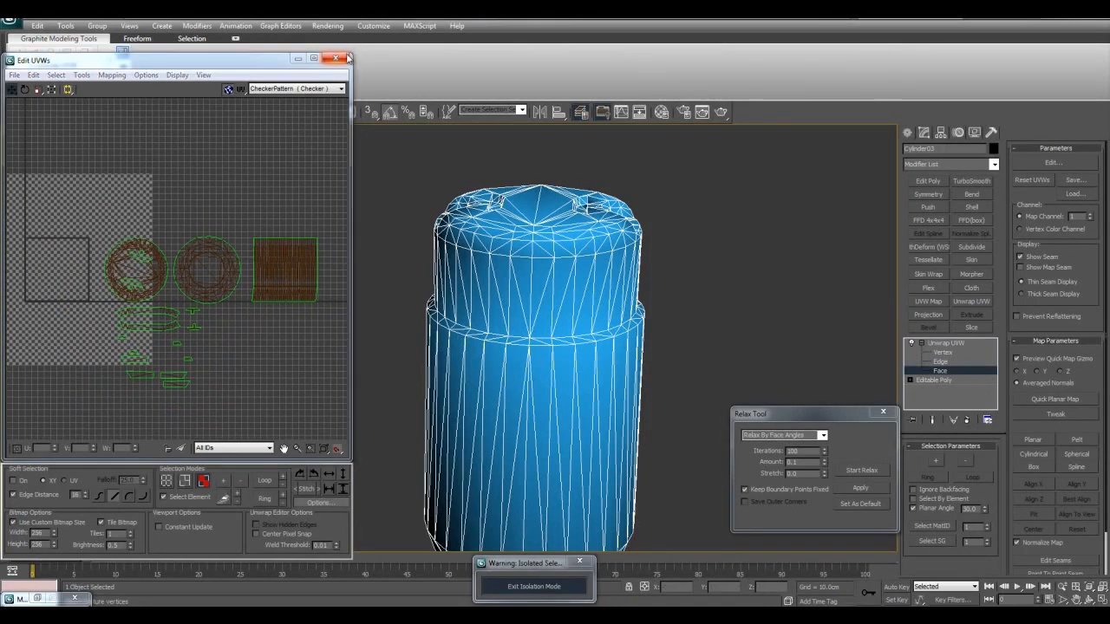
# - Leave UV editing and assign a Checker map to the diffuse colour of the 04 - Default material
pyautogui.click(926, 344)
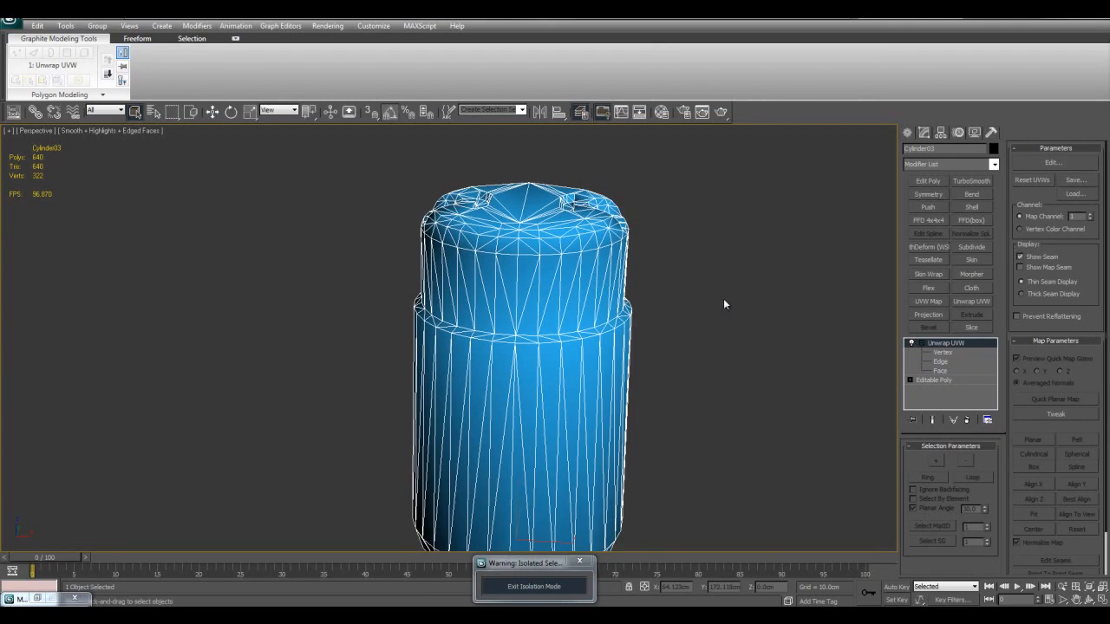
pyautogui.press('m')
pyautogui.click(771, 107)
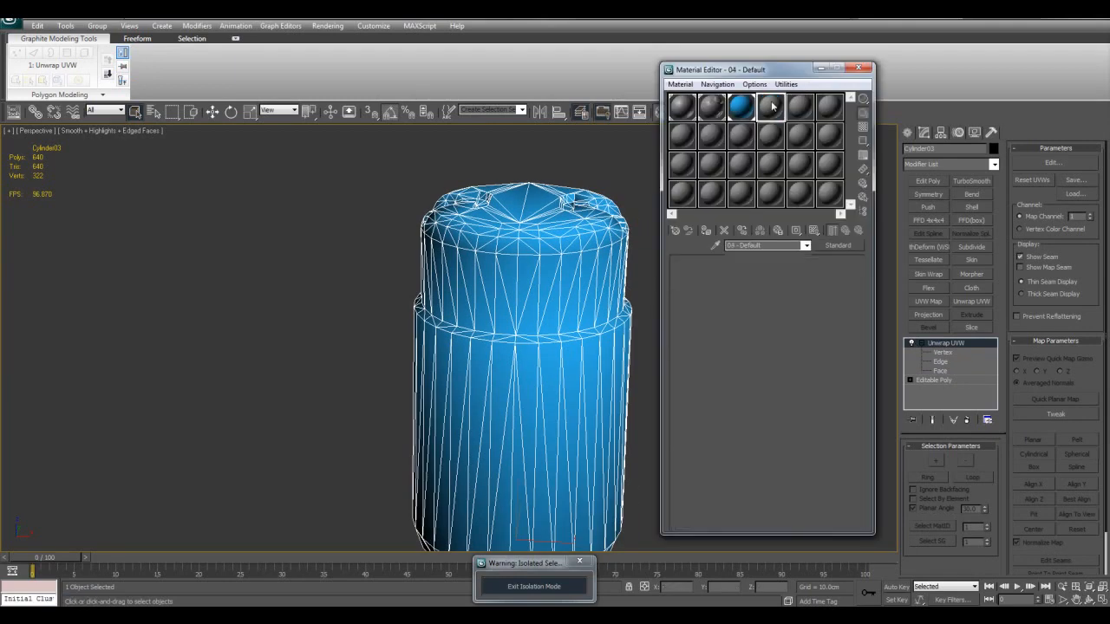
pyautogui.moveTo(595, 190); pyautogui.dragTo(503, 217, button='middle')
pyautogui.click(784, 353)
pyautogui.moveTo(783, 353); pyautogui.dragTo(786, 394)
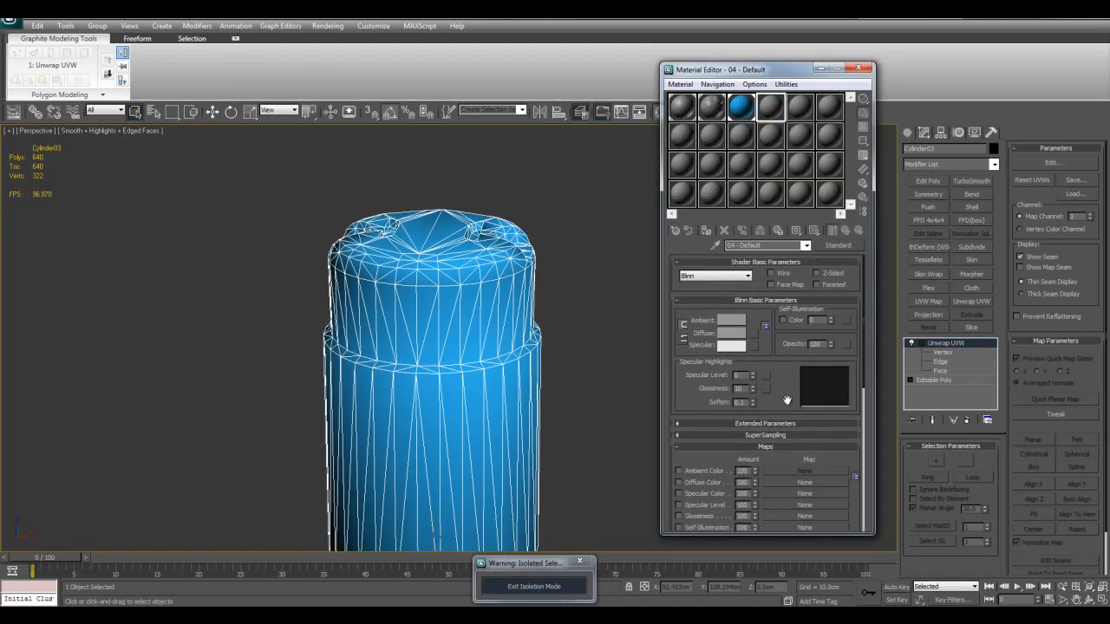
pyautogui.click(758, 333)
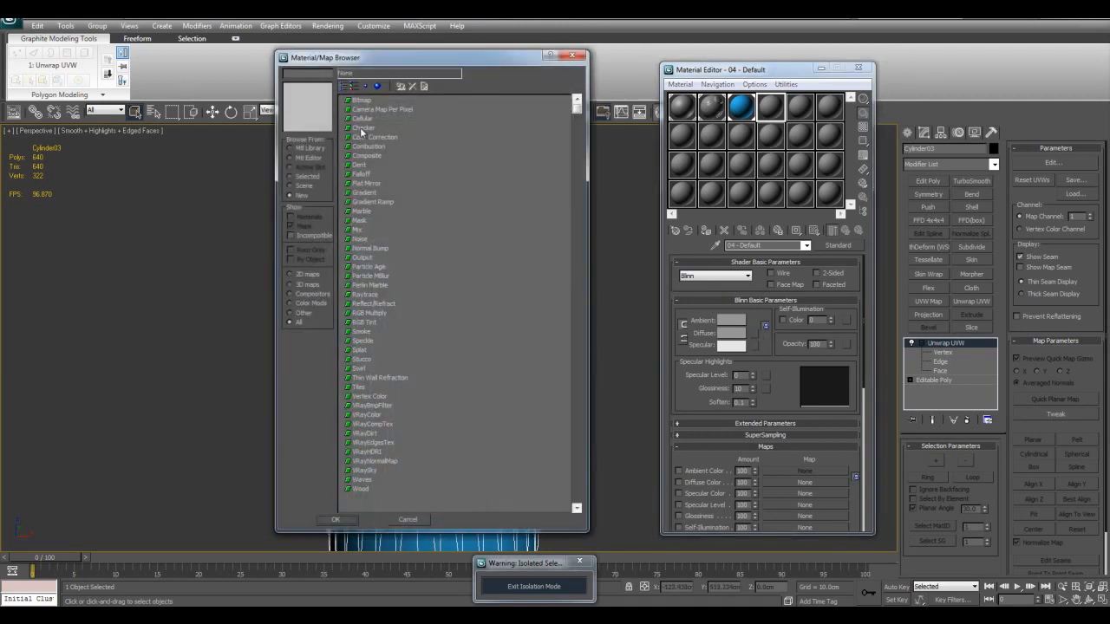
pyautogui.doubleClick(362, 128)
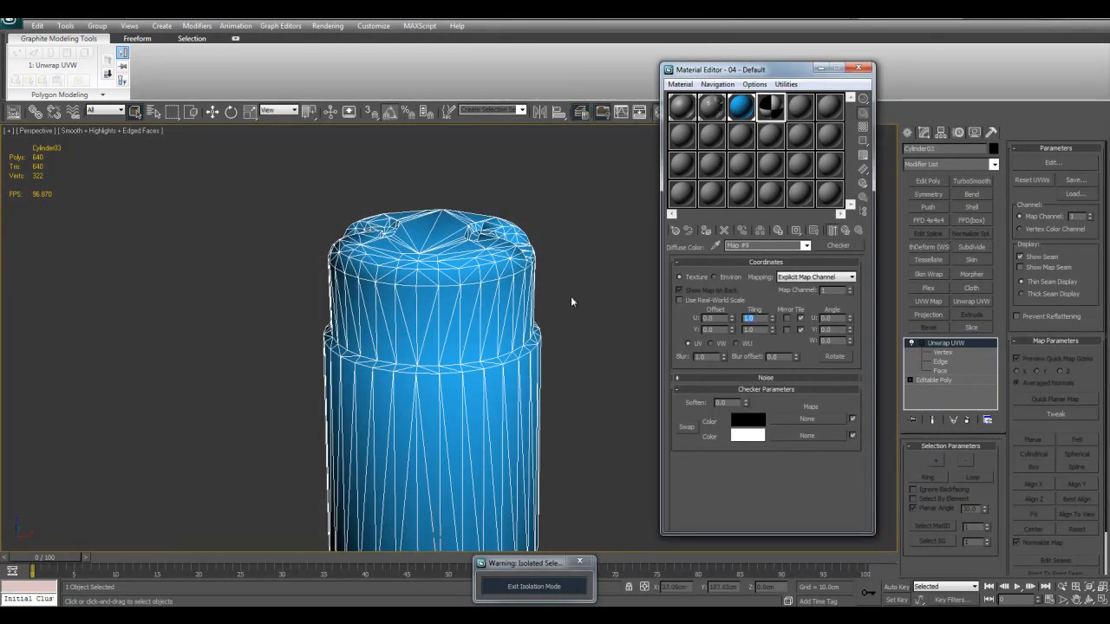
# - Set the Checker map's U and V tiling to 20
pyautogui.write('20')
pyautogui.press('Tab')
pyautogui.write('20')
pyautogui.press('Return')
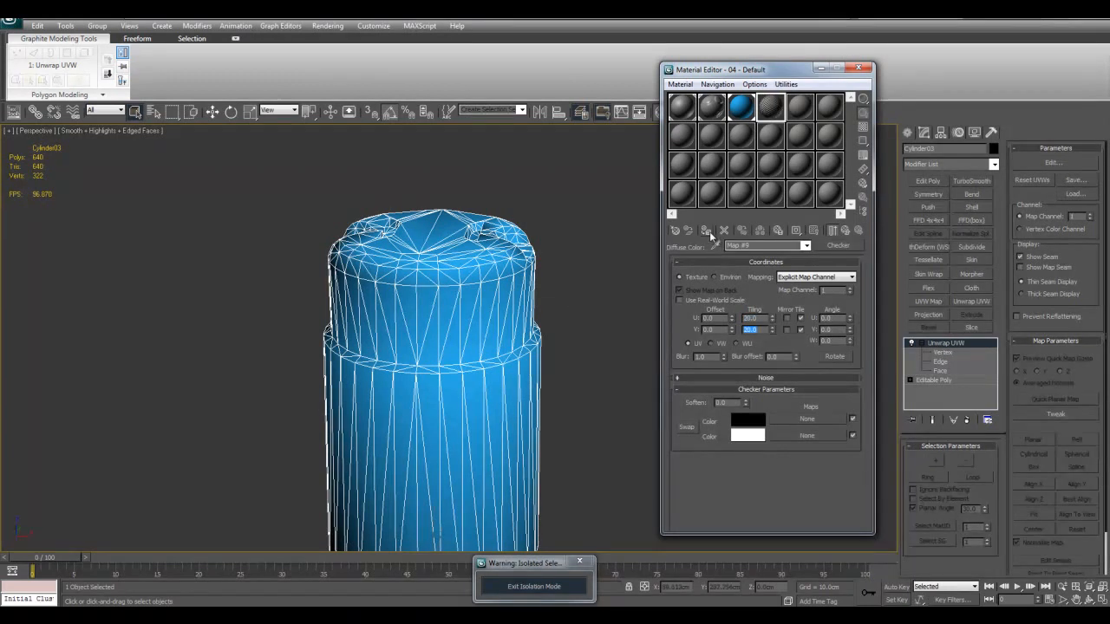
# - Assign the checker material to the tank body and show its map in the viewport
pyautogui.click(707, 232)
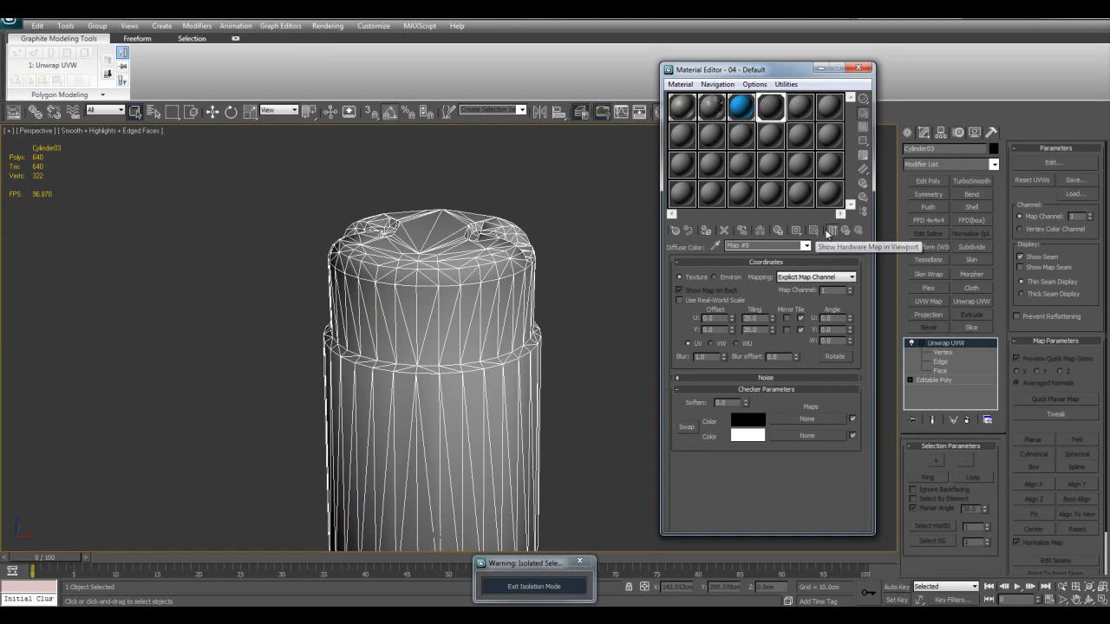
pyautogui.scroll(3, 585, 272)
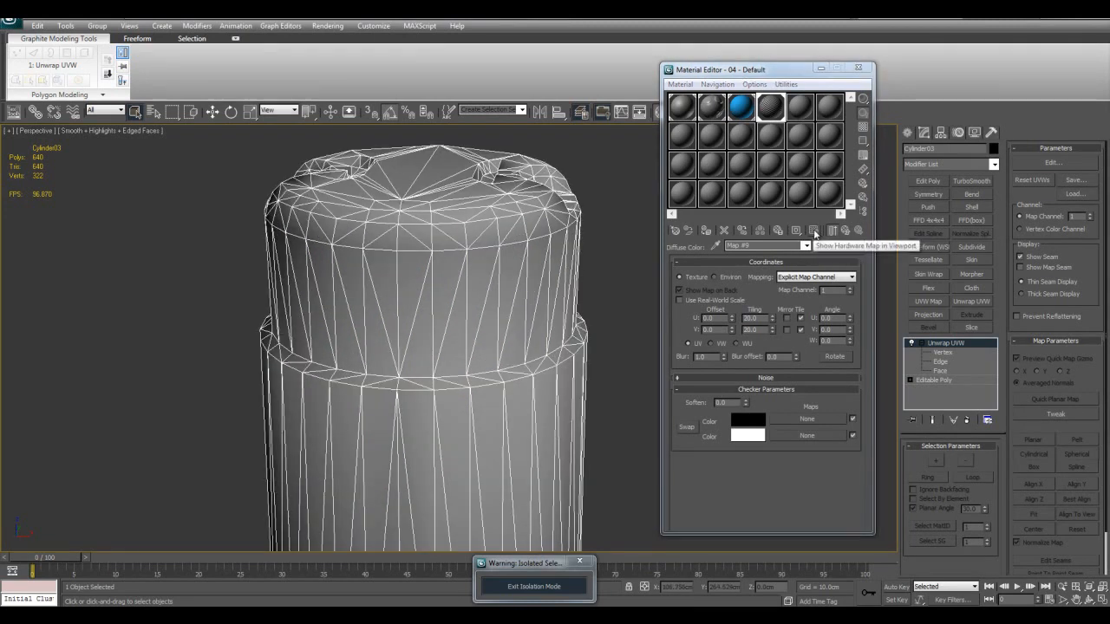
pyautogui.click(815, 232)
pyautogui.scroll(-4, 532, 232)
pyautogui.click(557, 234)
pyautogui.scroll(2, 558, 234)
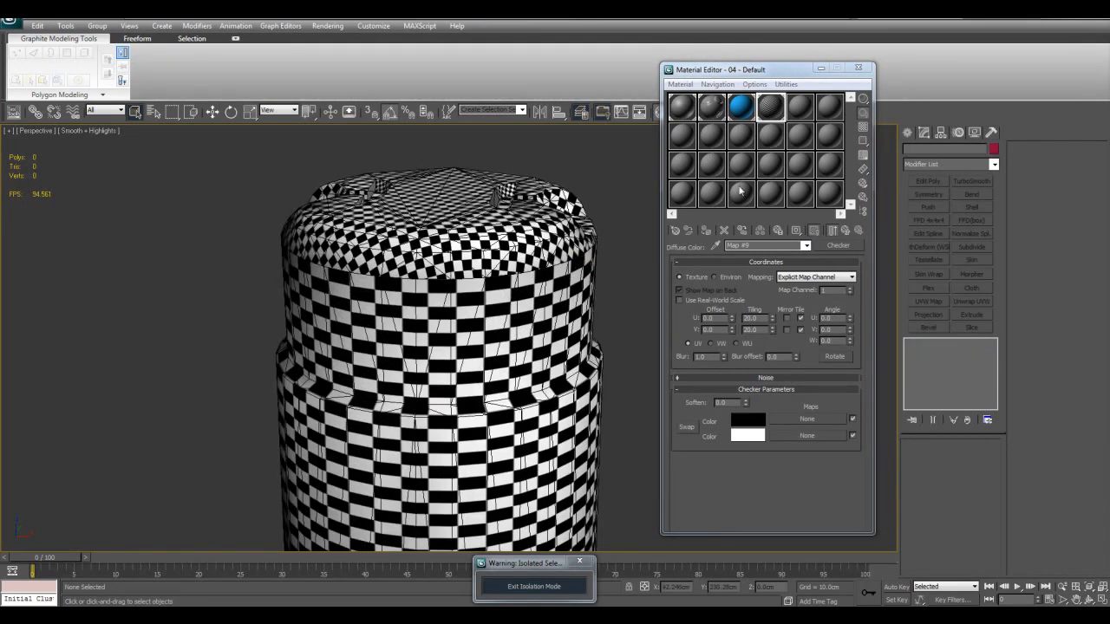
# - Minimize the material editor and exit isolation mode to bring back the other tank parts
pyautogui.click(820, 69)
pyautogui.click(533, 586)
pyautogui.click(561, 386)
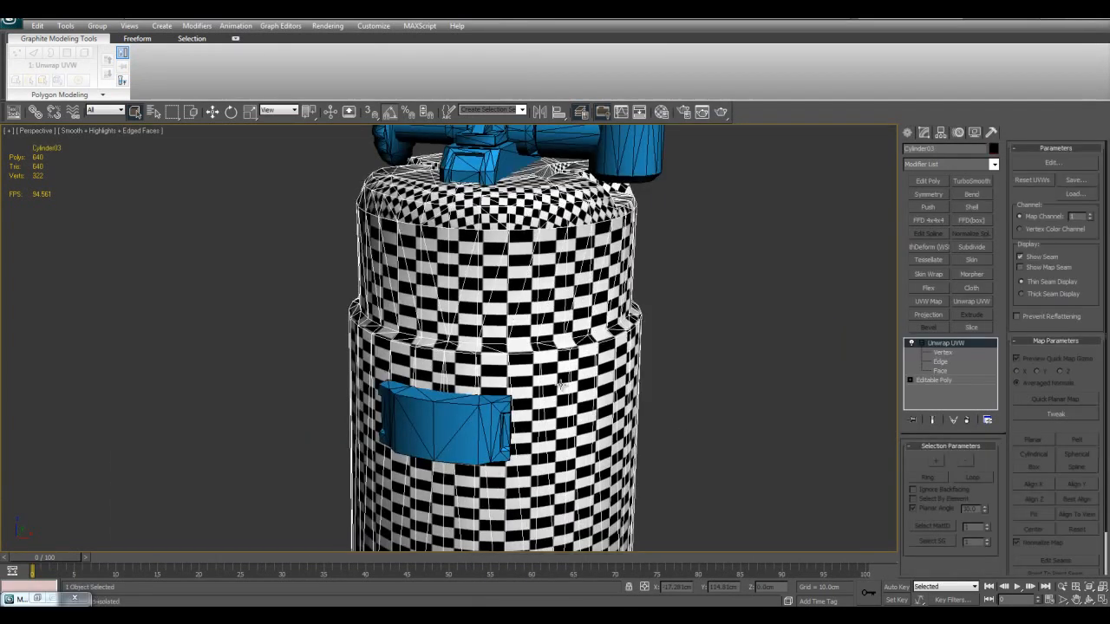
pyautogui.press('z')
pyautogui.click(640, 344)
pyautogui.moveTo(645, 219); pyautogui.dragTo(642, 351, button='middle')
pyautogui.scroll(3, 621, 297)
pyautogui.moveTo(605, 297)
pyautogui.keyDown('alt'); pyautogui.mouseDown(button='middle')
pyautogui.moveTo(612, 348)
pyautogui.moveTo(614, 301)
pyautogui.mouseUp(button='middle'); pyautogui.keyUp('alt')
# - Select and isolate the small box-shaped part with the recessed end on top of the tank
pyautogui.click(478, 247)
pyautogui.press('z')
pyautogui.scroll(-5, 499, 327)
pyautogui.keyDown('alt'); pyautogui.moveTo(498, 327); pyautogui.dragTo(538, 350, button='middle'); pyautogui.keyUp('alt')
pyautogui.hotkey('alt', 'q')
pyautogui.scroll(-3, 537, 349)
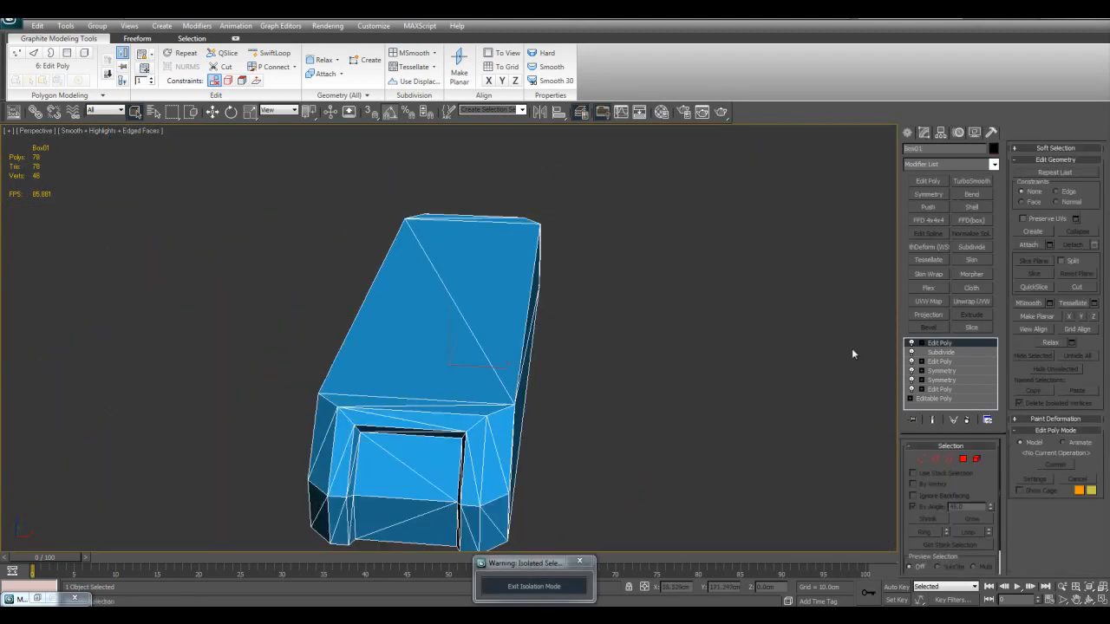
# - Add an Unwrap UVW modifier to the box part and flatten-map its faces in the UV editor
pyautogui.moveTo(738, 375); pyautogui.dragTo(719, 299, button='middle')
pyautogui.click(964, 300)
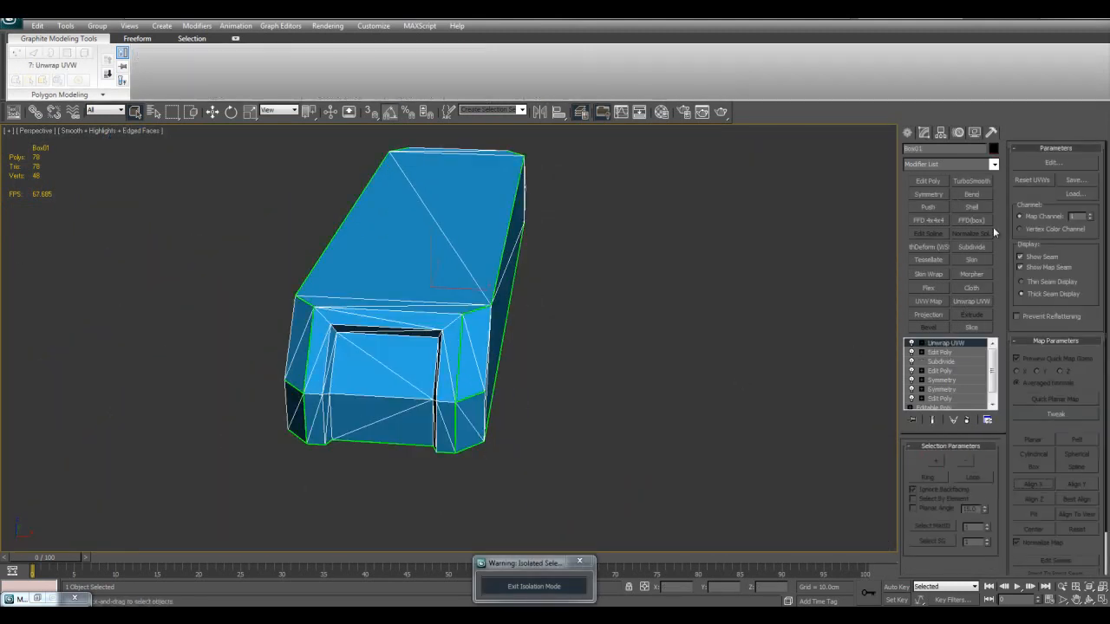
pyautogui.click(1049, 164)
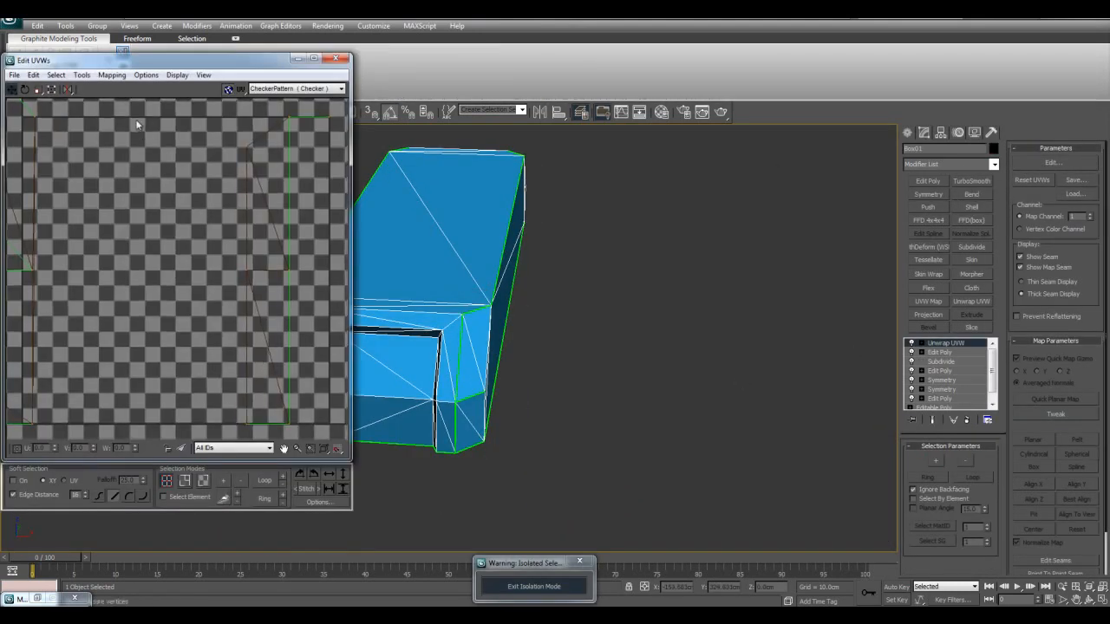
pyautogui.click(203, 481)
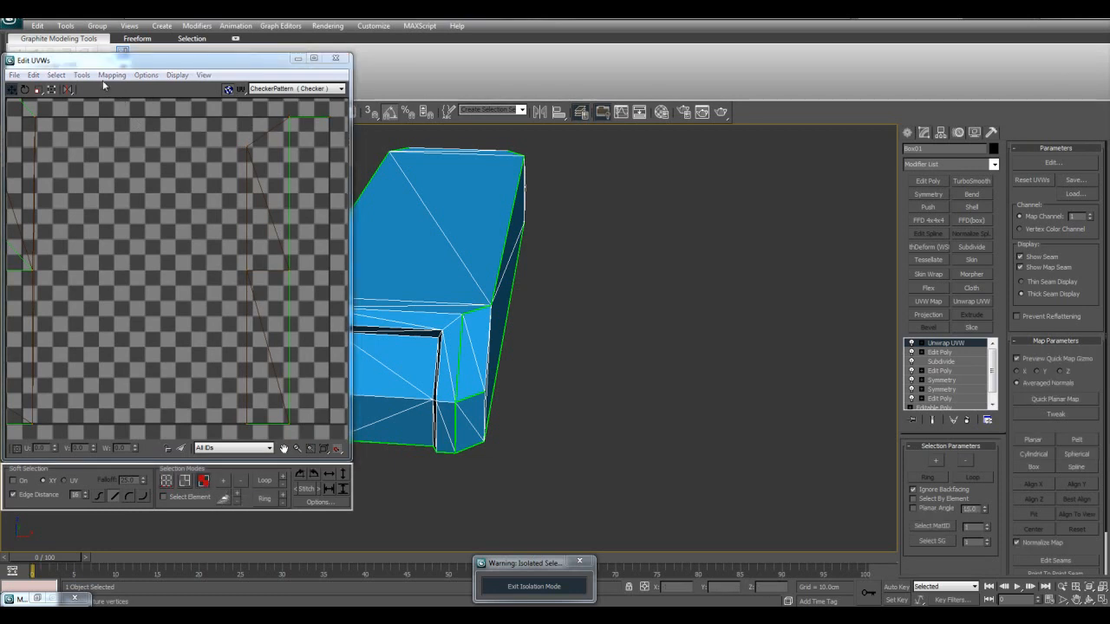
pyautogui.click(111, 75)
pyautogui.click(95, 88)
pyautogui.click(164, 38)
# - Switch the box part to thin seam display and turn off its map seams
pyautogui.moveTo(644, 263); pyautogui.dragTo(694, 276, button='middle')
pyautogui.scroll(-4, 694, 276)
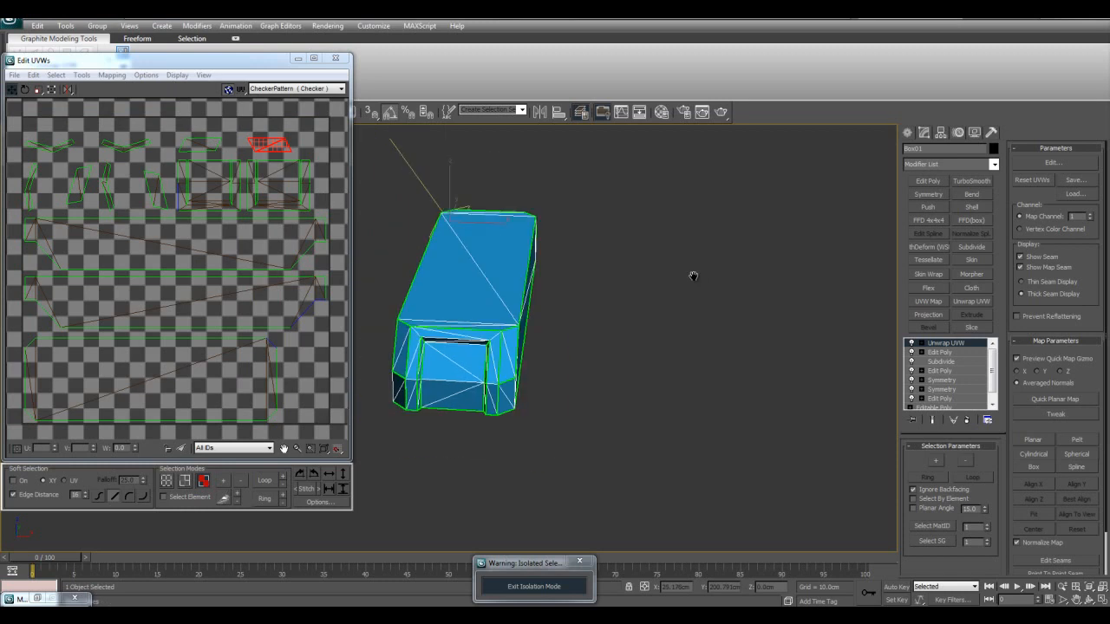
pyautogui.moveTo(547, 253); pyautogui.dragTo(603, 254, button='middle')
pyautogui.click(604, 253)
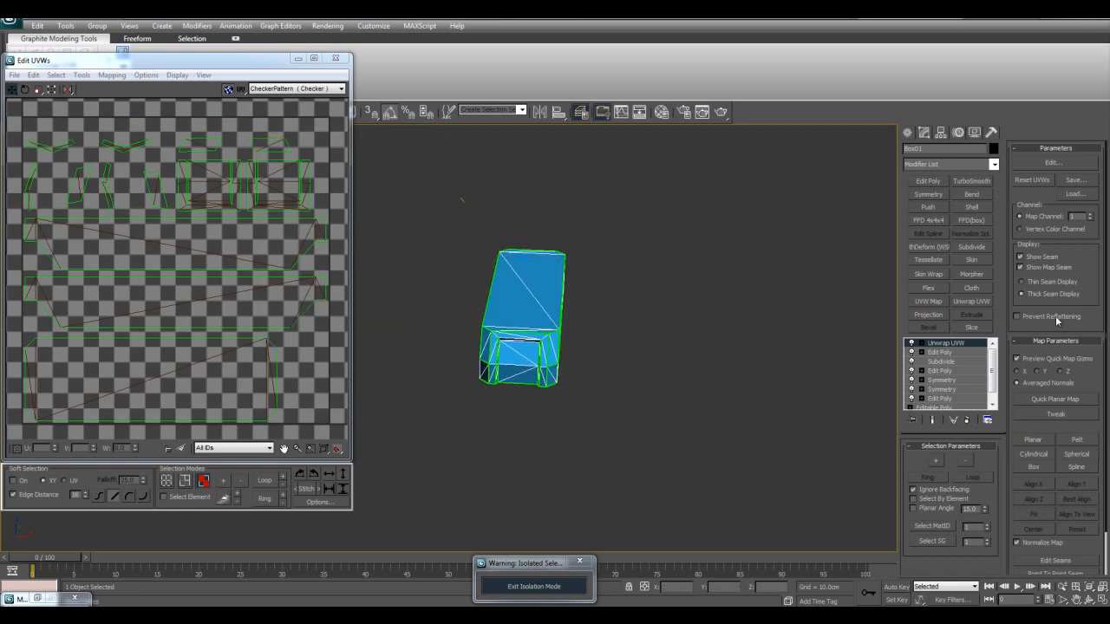
pyautogui.click(1049, 282)
pyautogui.click(1047, 266)
pyautogui.keyDown('alt'); pyautogui.moveTo(663, 348); pyautogui.dragTo(632, 320, button='middle'); pyautogui.keyUp('alt')
pyautogui.scroll(4, 634, 358)
# - Flatten-map all faces of the box part with a face angle threshold of 25
pyautogui.hotkey('ctrl', 'a')
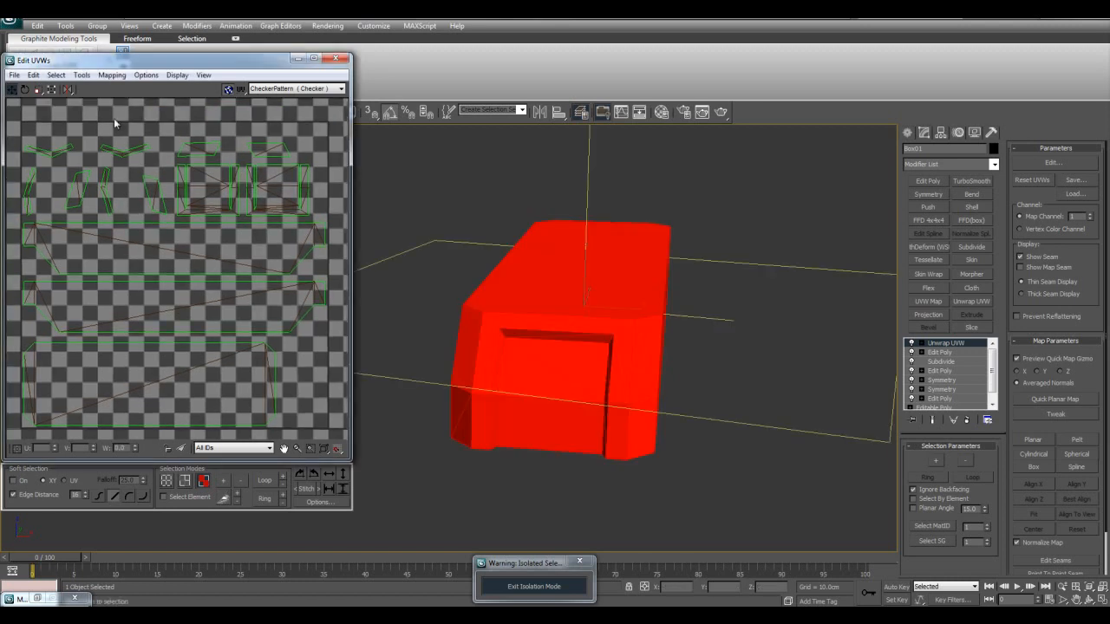
pyautogui.click(110, 75)
pyautogui.click(97, 88)
pyautogui.moveTo(108, 10); pyautogui.dragTo(472, 100)
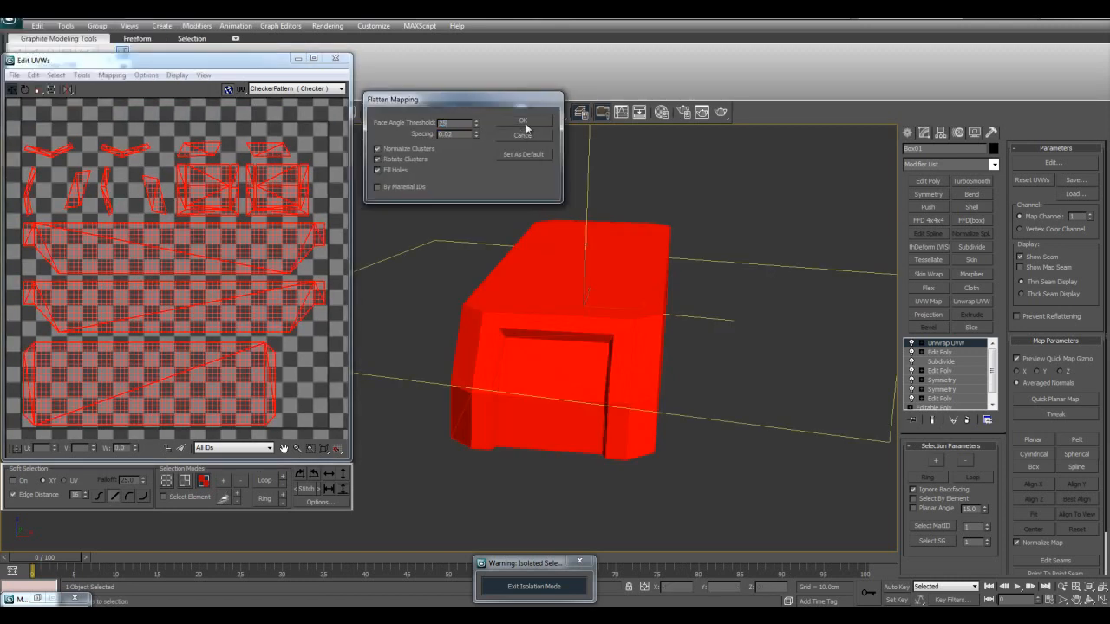
pyautogui.click(525, 120)
# - Try flatten-mapping all faces again with a different face angle threshold
pyautogui.hotkey('ctrl', 'a')
pyautogui.click(112, 75)
pyautogui.click(69, 87)
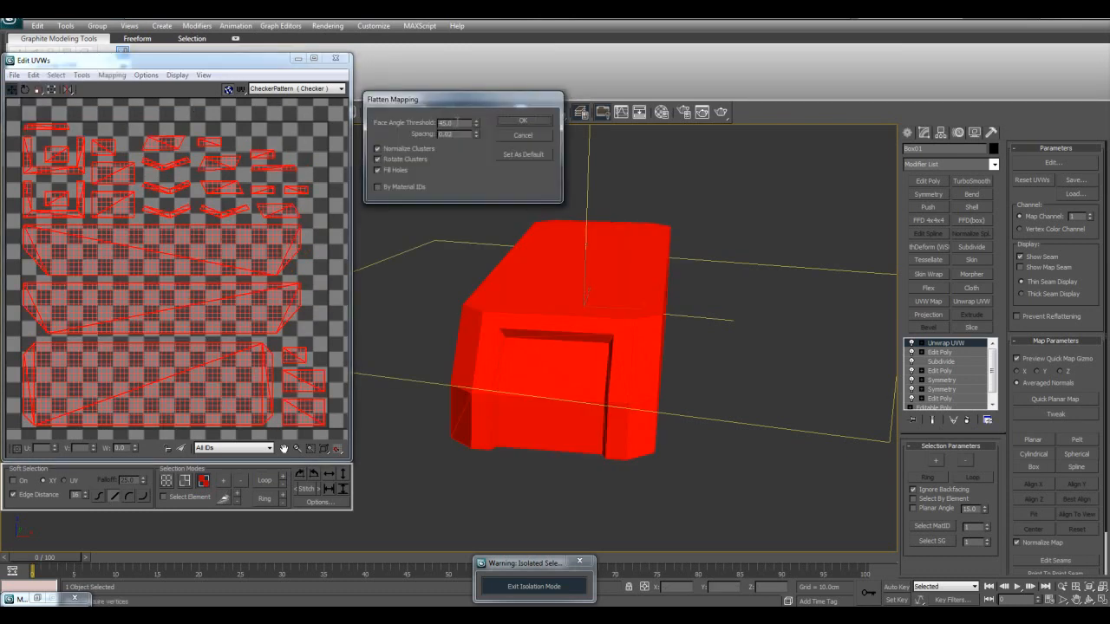
pyautogui.click(525, 120)
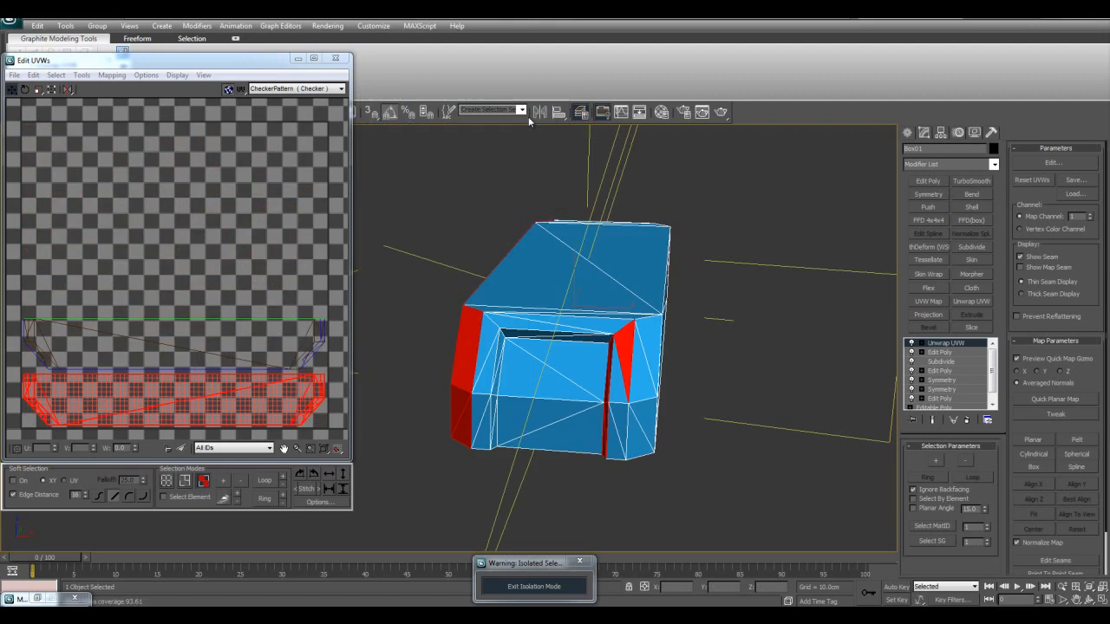
pyautogui.click(222, 178)
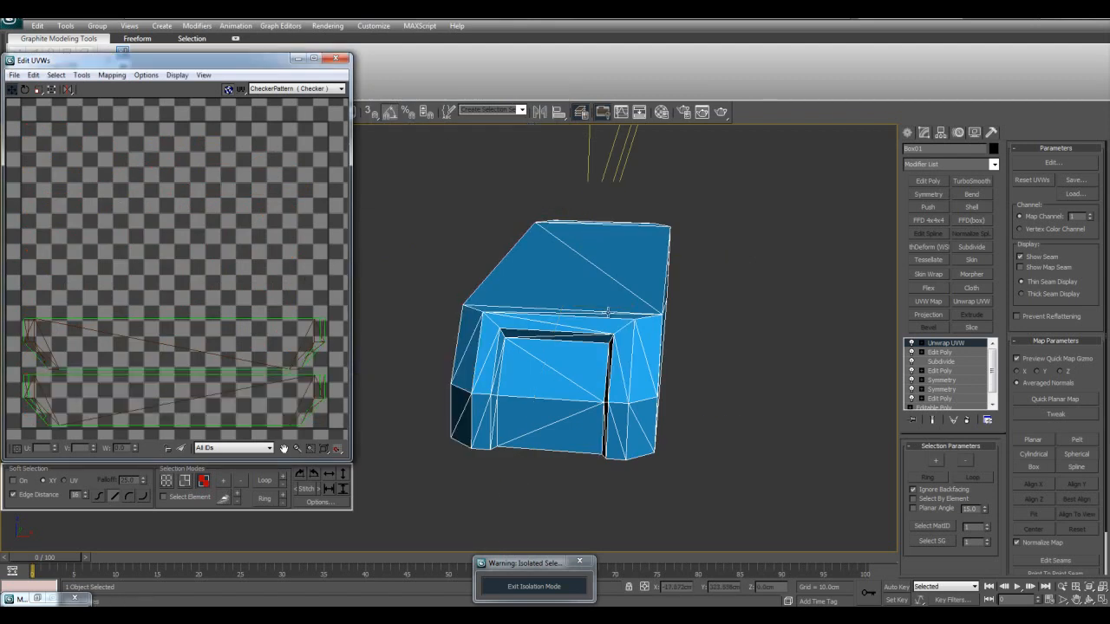
# - Examine the two large flattened side shells and check them for overlapped faces
pyautogui.scroll(3, 596, 299)
pyautogui.moveTo(295, 360); pyautogui.dragTo(212, 287, button='middle')
pyautogui.scroll(3, 213, 287)
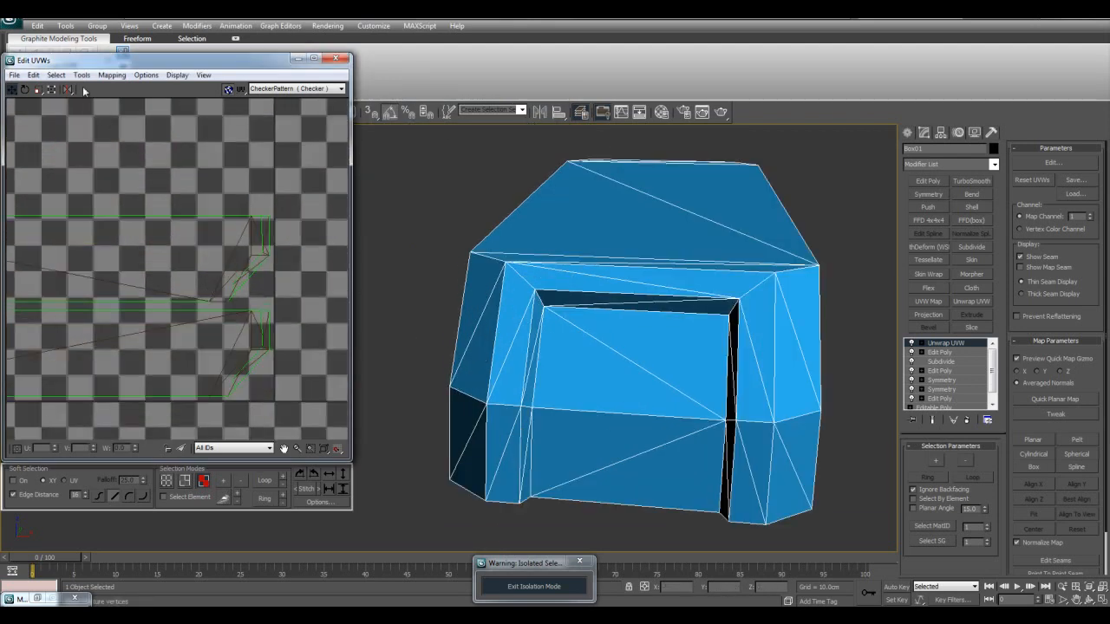
pyautogui.click(55, 75)
pyautogui.click(82, 182)
pyautogui.click(149, 165)
# - Flatten-map all faces of the box part with a face angle threshold of 45 and spacing of 0.02
pyautogui.hotkey('ctrl', 'a')
pyautogui.click(112, 74)
pyautogui.click(116, 94)
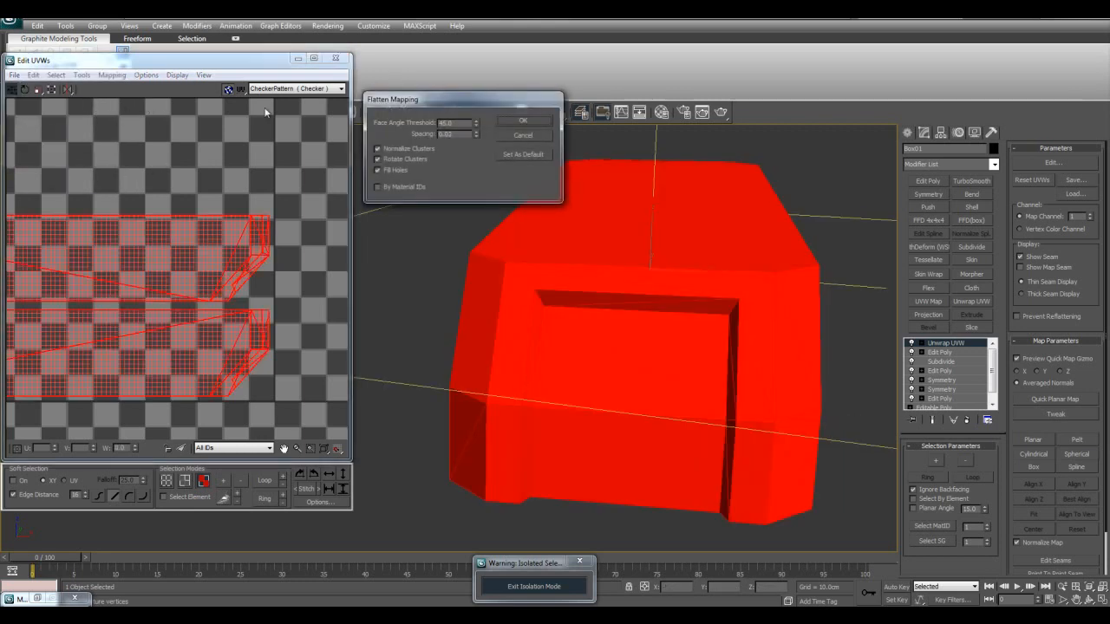
pyautogui.click(515, 123)
pyautogui.scroll(2, 278, 269)
pyautogui.scroll(2, 258, 268)
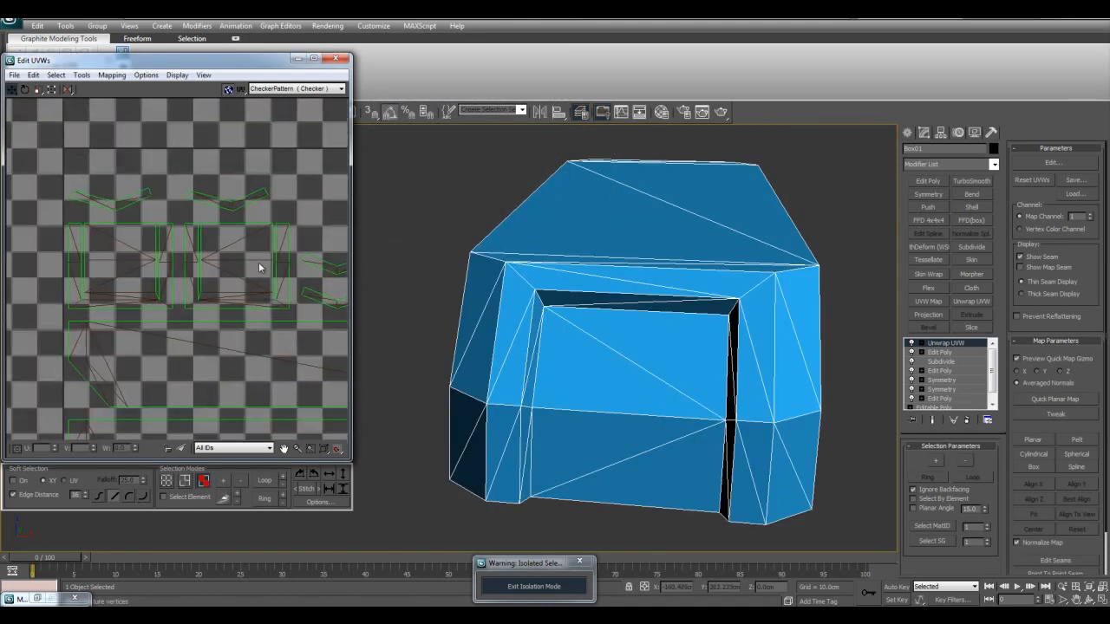
# - Check the newly flattened layout for inverted or overlapped faces
pyautogui.click(56, 76)
pyautogui.click(81, 181)
pyautogui.click(55, 75)
pyautogui.click(74, 183)
# - Select a recessed end shell as an element and examine which model faces it covers
pyautogui.scroll(-5, 191, 247)
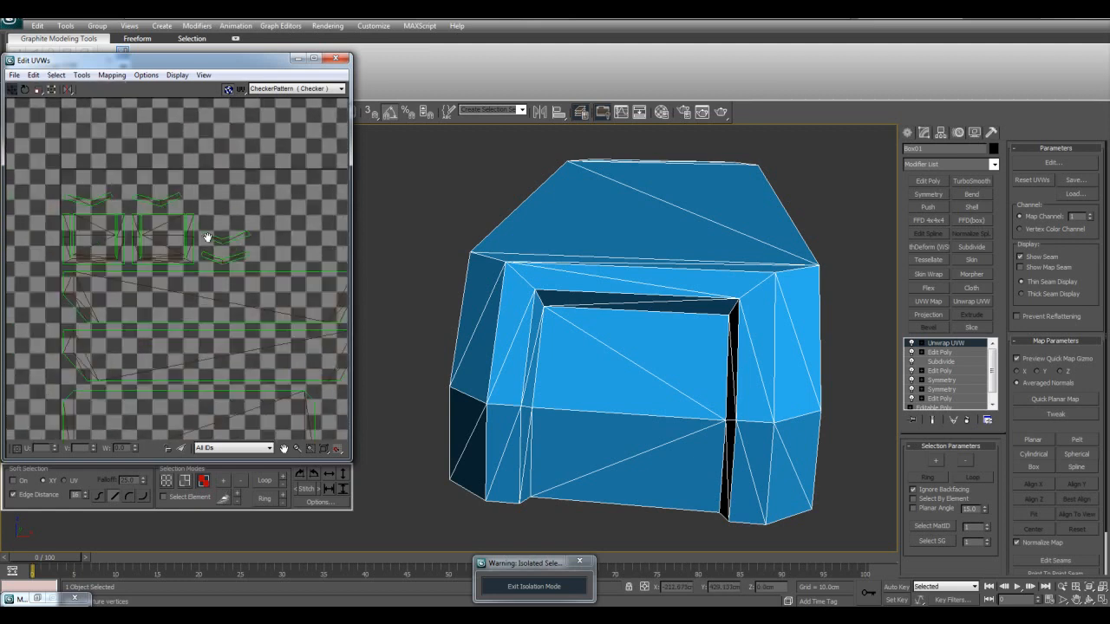
pyautogui.click(164, 261)
pyautogui.scroll(5, 575, 303)
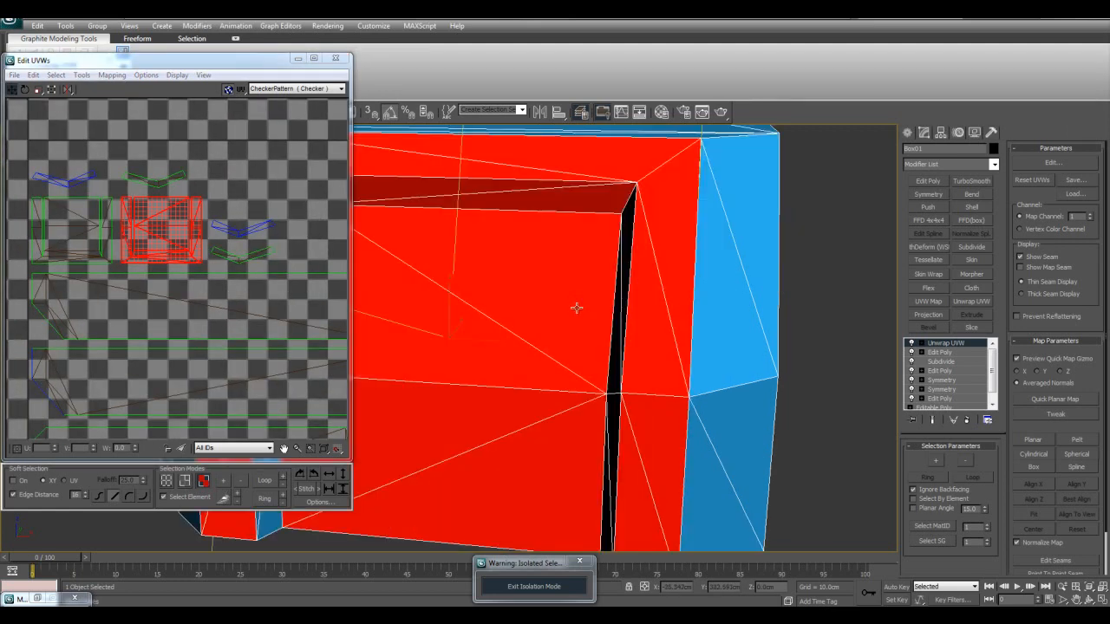
pyautogui.keyDown('alt'); pyautogui.moveTo(644, 320); pyautogui.dragTo(619, 311, button='middle'); pyautogui.keyUp('alt')
pyautogui.press('F4')
pyautogui.click(763, 358)
# - Set up planar-angle face selection at 15 with backfacing faces included, starting from one side wall of the recess
pyautogui.press('F4')
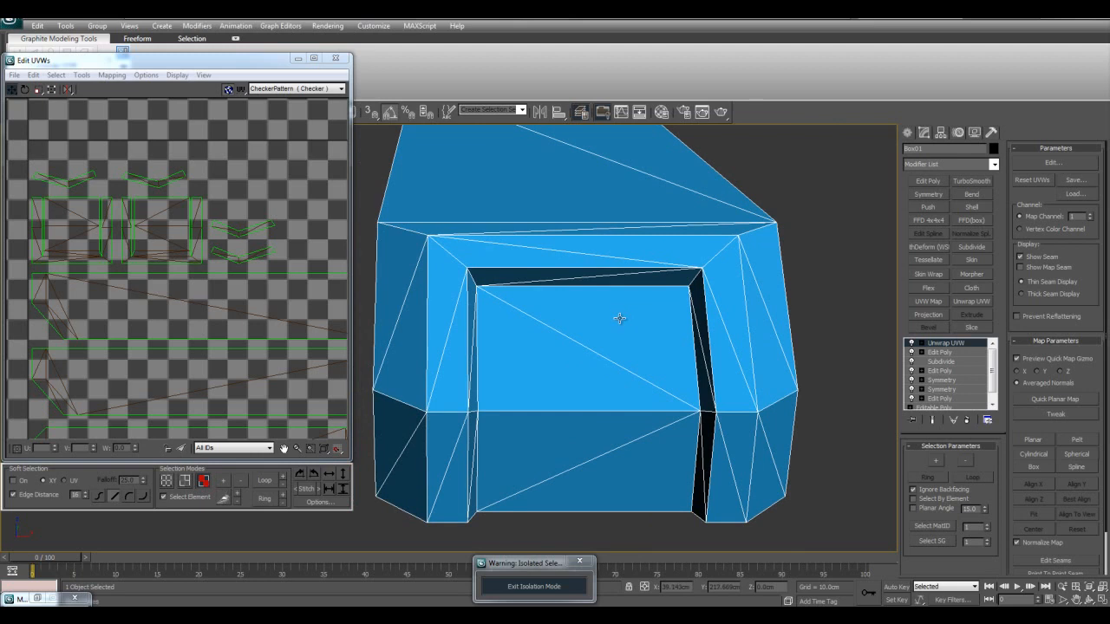
pyautogui.keyDown('alt'); pyautogui.moveTo(681, 345); pyautogui.dragTo(698, 329, button='middle'); pyautogui.keyUp('alt')
pyautogui.click(699, 329)
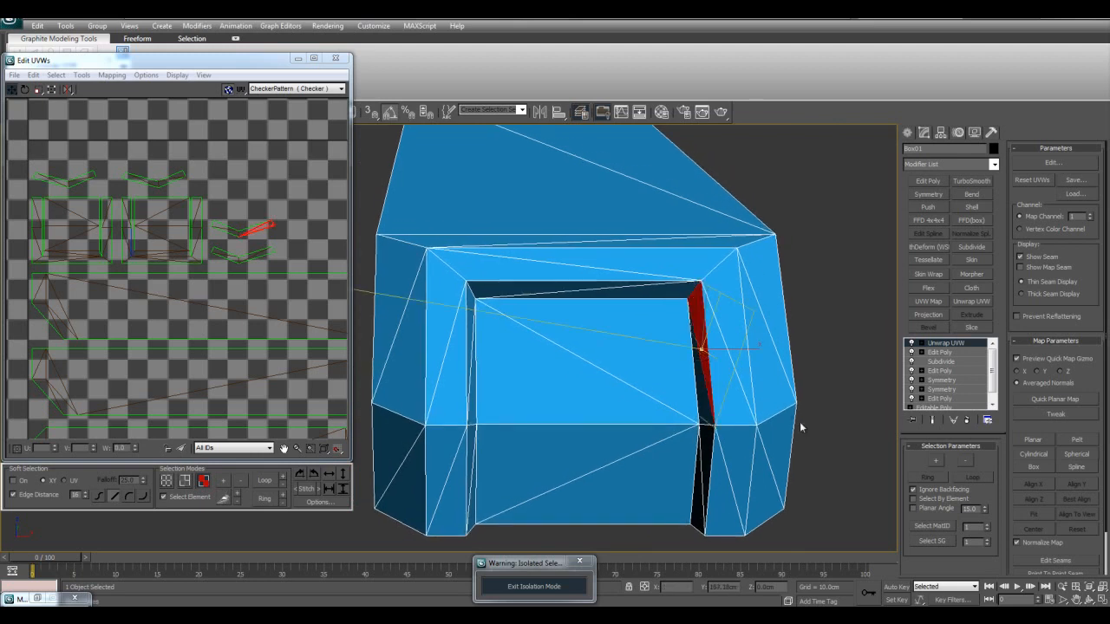
pyautogui.click(711, 411)
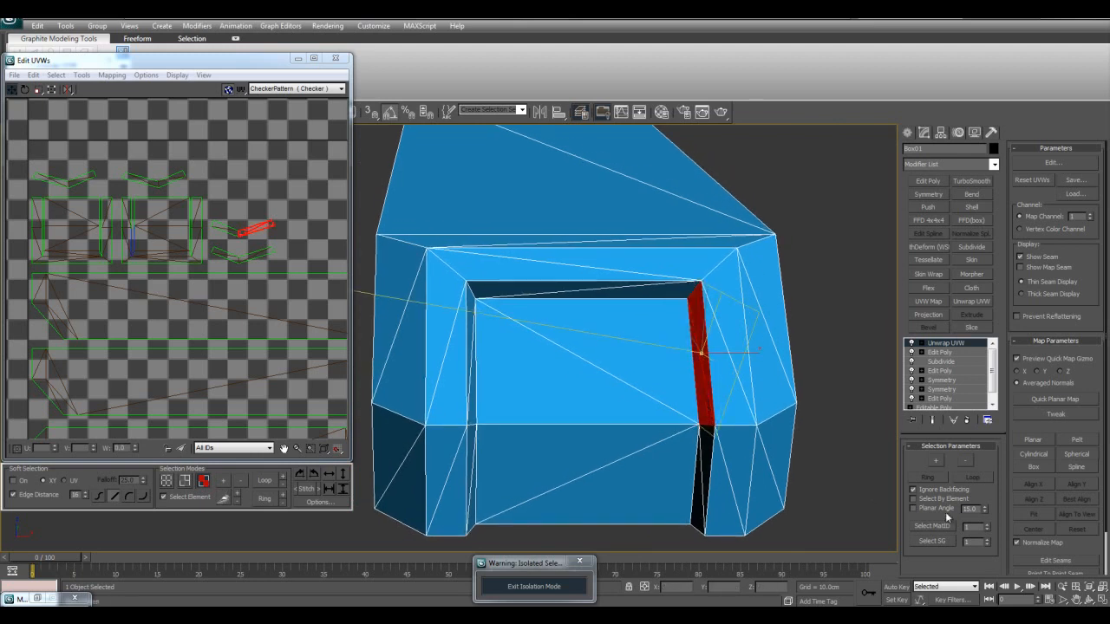
pyautogui.click(817, 468)
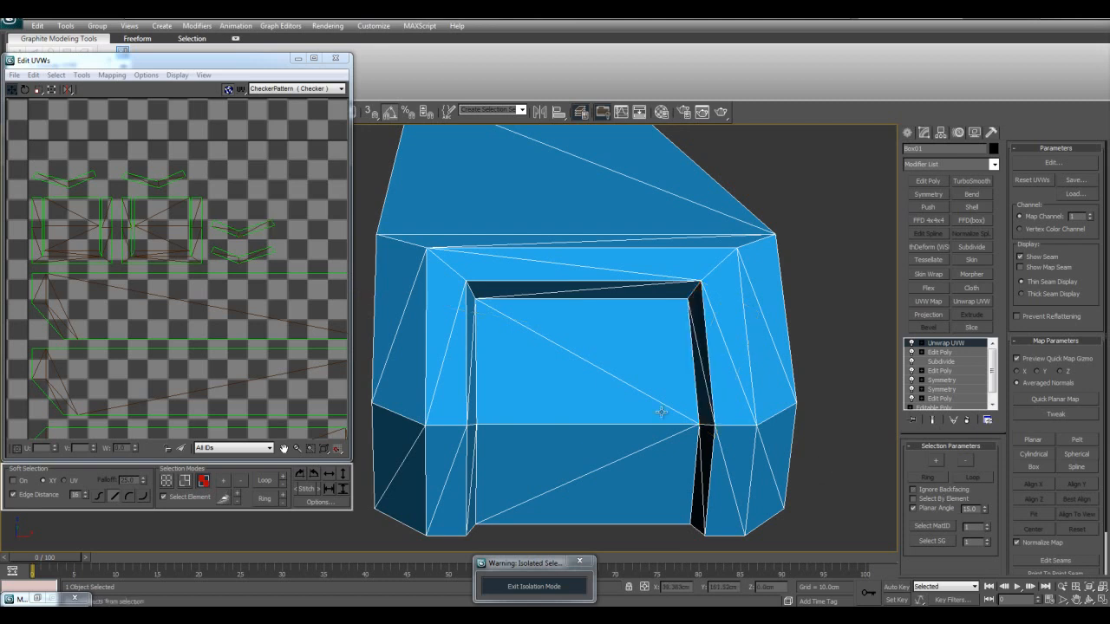
pyautogui.keyDown('alt'); pyautogui.moveTo(813, 463); pyautogui.dragTo(780, 441, button='middle'); pyautogui.keyUp('alt')
# - Select the narrow side walls of the recess on both sides and see which UV faces they match
pyautogui.click(698, 364)
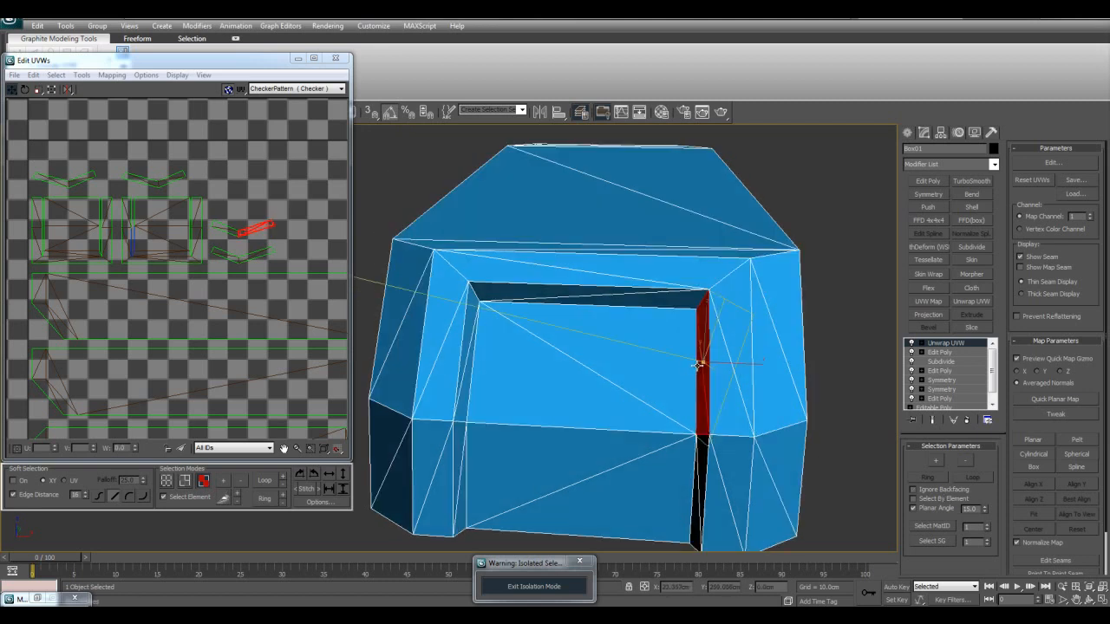
pyautogui.keyDown('ctrl'); pyautogui.click(702, 444); pyautogui.keyUp('ctrl')
pyautogui.keyDown('alt'); pyautogui.moveTo(702, 445); pyautogui.dragTo(536, 386, button='middle'); pyautogui.keyUp('alt')
pyautogui.click(491, 381)
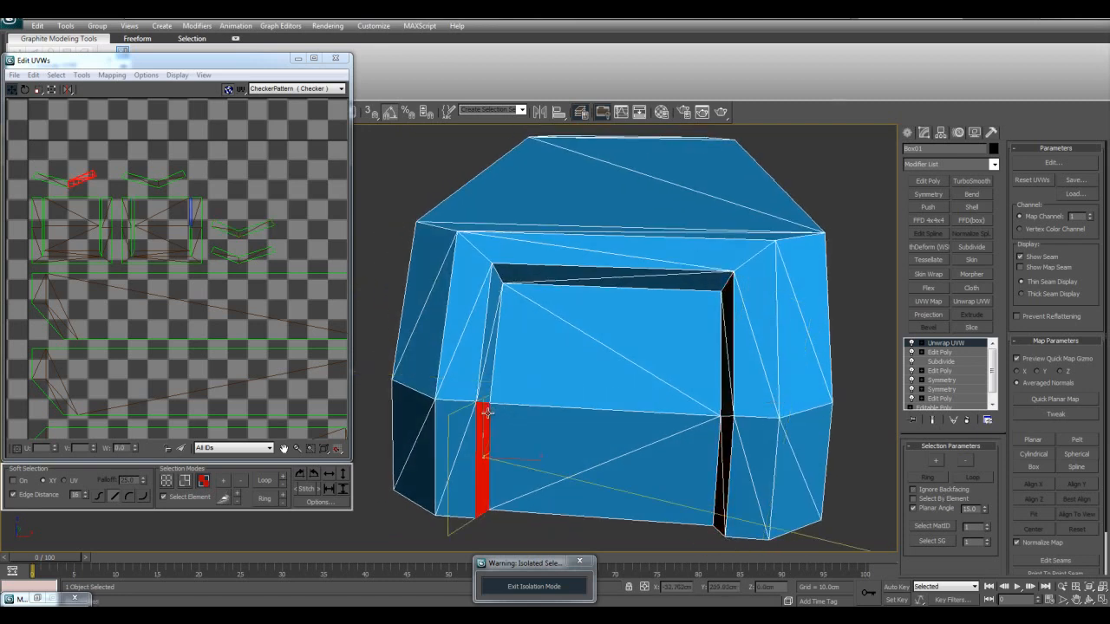
# - Break the upper wall strip of the recess off its end shell and move it horizontally clear of the other shells
pyautogui.click(559, 275)
pyautogui.scroll(2, 128, 191)
pyautogui.click(82, 75)
pyautogui.click(51, 182)
pyautogui.moveTo(186, 251); pyautogui.dragTo(167, 270, button='middle')
pyautogui.keyDown('shift'); pyautogui.moveTo(174, 291); pyautogui.dragTo(307, 315); pyautogui.keyUp('shift')
pyautogui.moveTo(280, 300); pyautogui.dragTo(188, 298, button='middle')
pyautogui.keyDown('shift'); pyautogui.moveTo(181, 294); pyautogui.dragTo(262, 295); pyautogui.keyUp('shift')
pyautogui.scroll(-5, 699, 331)
# - Break the upper recess wall at the opposite end off its shell and place it beside the first strip
pyautogui.keyDown('alt'); pyautogui.moveTo(699, 331); pyautogui.dragTo(589, 310, button='middle'); pyautogui.keyUp('alt')
pyautogui.scroll(4, 589, 310)
pyautogui.click(590, 323)
pyautogui.scroll(-5, 189, 229)
pyautogui.moveTo(189, 229); pyautogui.dragTo(289, 231, button='middle')
pyautogui.click(81, 74)
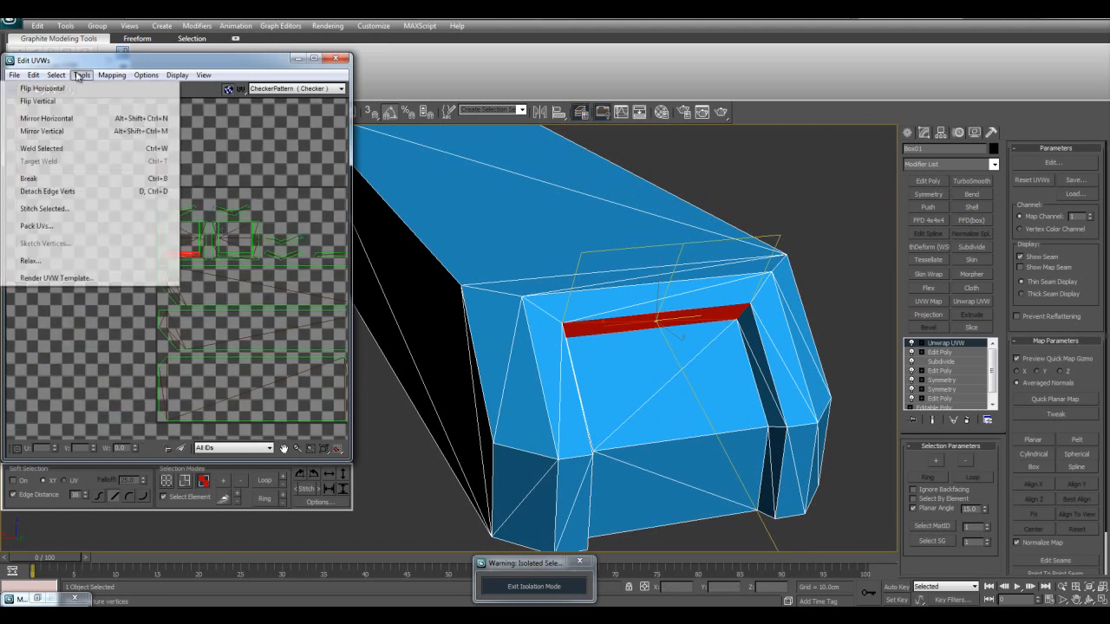
pyautogui.click(37, 178)
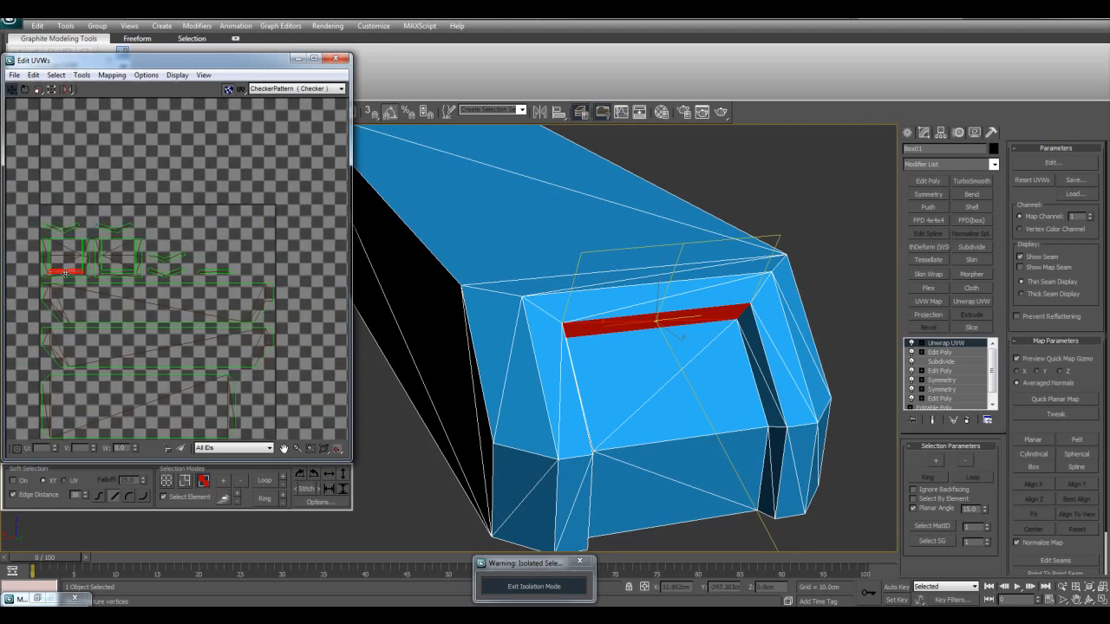
# - Inspect the recess faces and the overall box shape with the mesh edges hidden
pyautogui.keyDown('alt'); pyautogui.moveTo(639, 314); pyautogui.dragTo(668, 330, button='middle'); pyautogui.keyUp('alt')
pyautogui.click(682, 314)
pyautogui.click(689, 371)
pyautogui.click(797, 330)
pyautogui.keyDown('alt'); pyautogui.moveTo(579, 304); pyautogui.dragTo(587, 357, button='middle'); pyautogui.keyUp('alt')
pyautogui.press('F4')
pyautogui.scroll(-4, 650, 372)
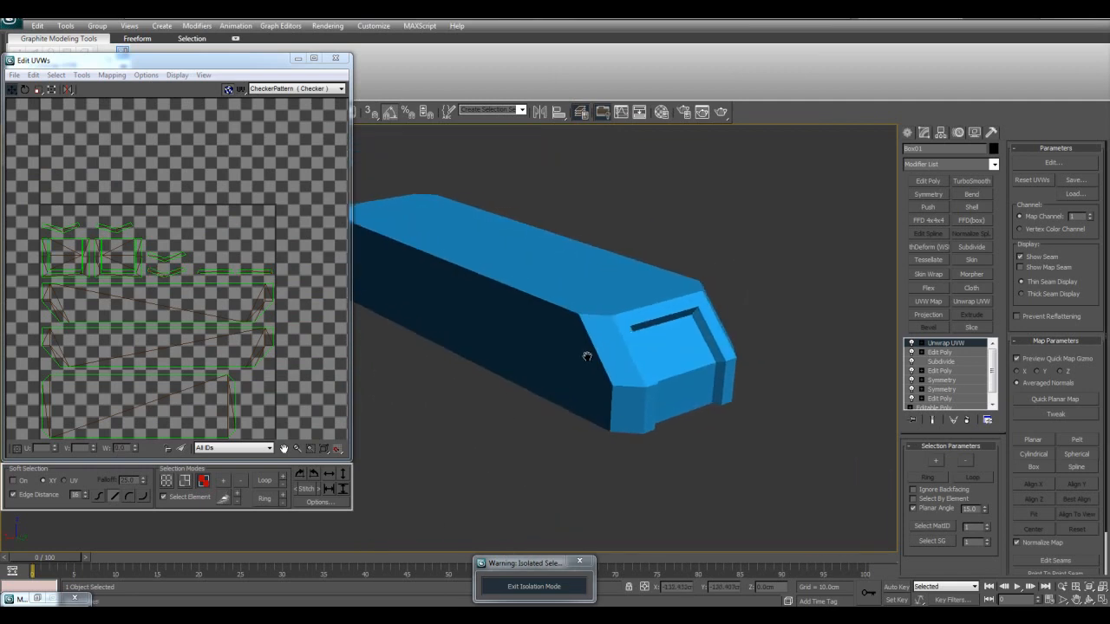
# - Show the mesh edges and compare the box's large flat side with the whole UV shell it belongs to
pyautogui.scroll(3, 587, 356)
pyautogui.press('F4')
pyautogui.click(636, 347)
pyautogui.scroll(-4, 619, 390)
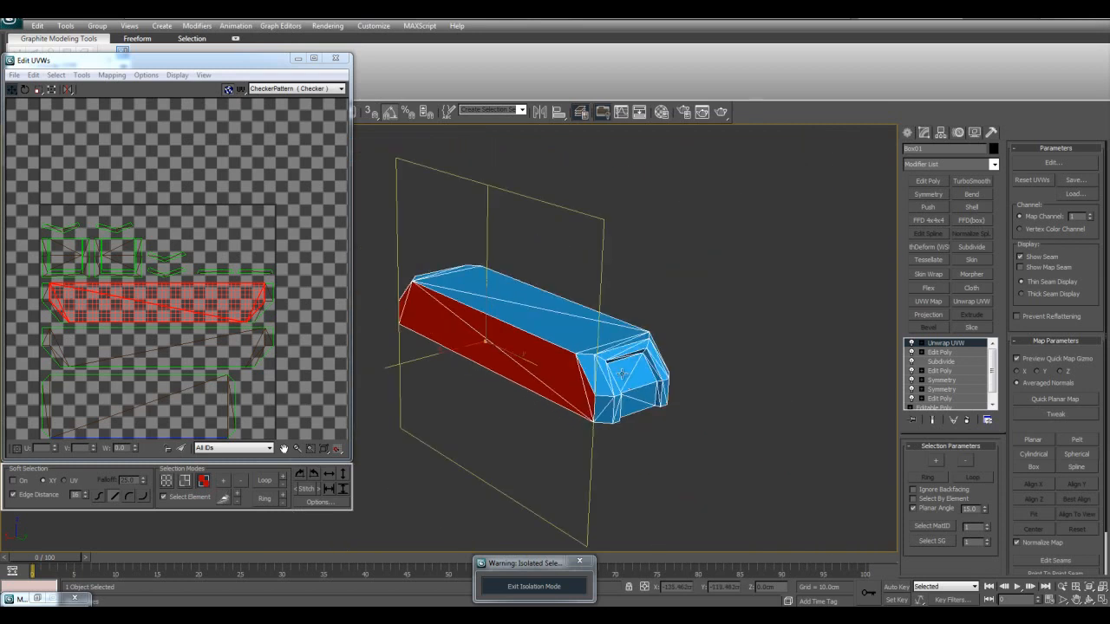
pyautogui.press('z')
pyautogui.keyDown('alt'); pyautogui.moveTo(612, 374); pyautogui.dragTo(608, 323, button='middle'); pyautogui.keyUp('alt')
pyautogui.scroll(-2, 142, 303)
pyautogui.scroll(2, 165, 303)
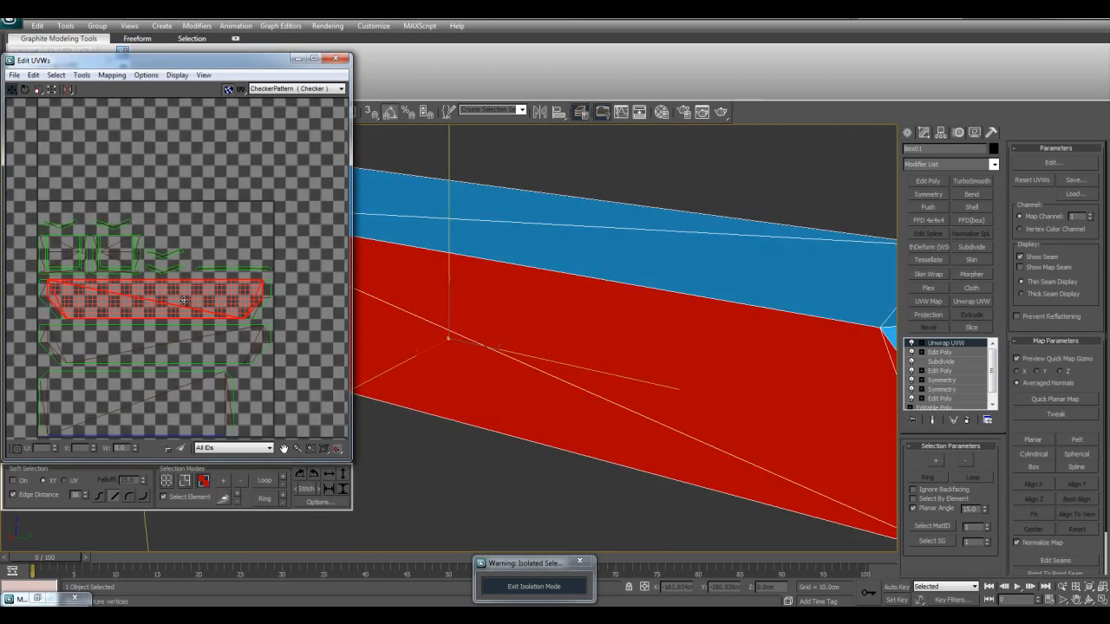
pyautogui.moveTo(776, 370); pyautogui.dragTo(563, 315, button='middle')
pyautogui.click(266, 296)
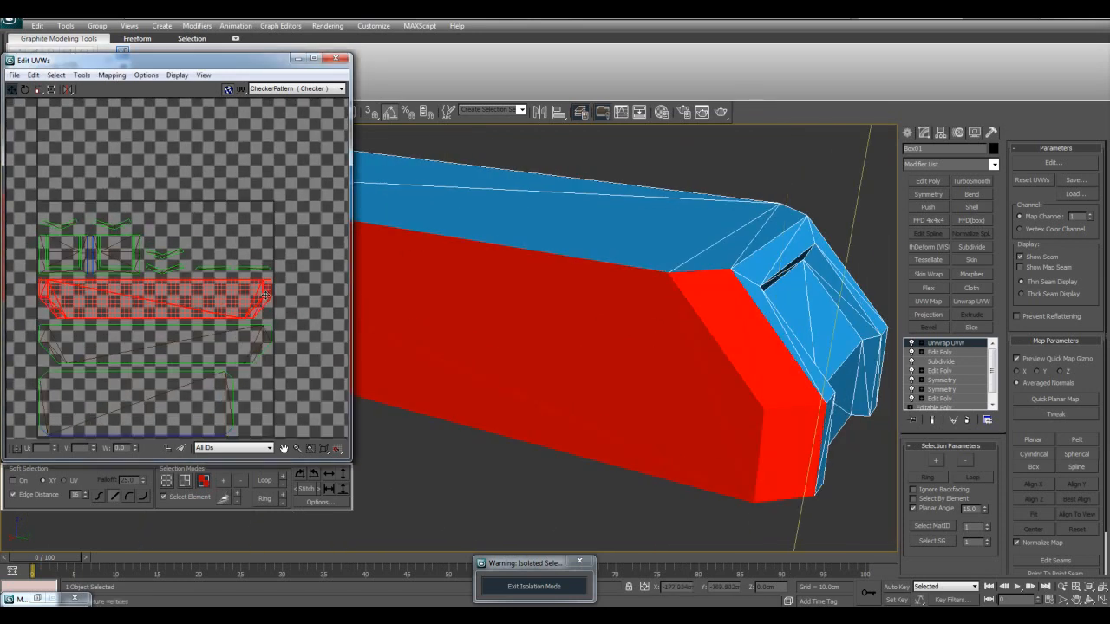
pyautogui.click(290, 286)
pyautogui.click(230, 302)
# - Break the large flat side face off its bevelled end faces and move it above the layout
pyautogui.click(696, 355)
pyautogui.click(82, 76)
pyautogui.click(72, 179)
pyautogui.scroll(-2, 179, 253)
pyautogui.moveTo(187, 284); pyautogui.dragTo(187, 202)
# - Break the opposite large side face off its shell and move it up next to the first side
pyautogui.keyDown('alt'); pyautogui.moveTo(791, 310); pyautogui.dragTo(602, 359, button='middle'); pyautogui.keyUp('alt')
pyautogui.click(602, 359)
pyautogui.click(83, 76)
pyautogui.click(65, 178)
pyautogui.moveTo(201, 338); pyautogui.dragTo(216, 201)
pyautogui.click(729, 208)
pyautogui.keyDown('alt'); pyautogui.moveTo(728, 208); pyautogui.dragTo(691, 318, button='middle'); pyautogui.keyUp('alt')
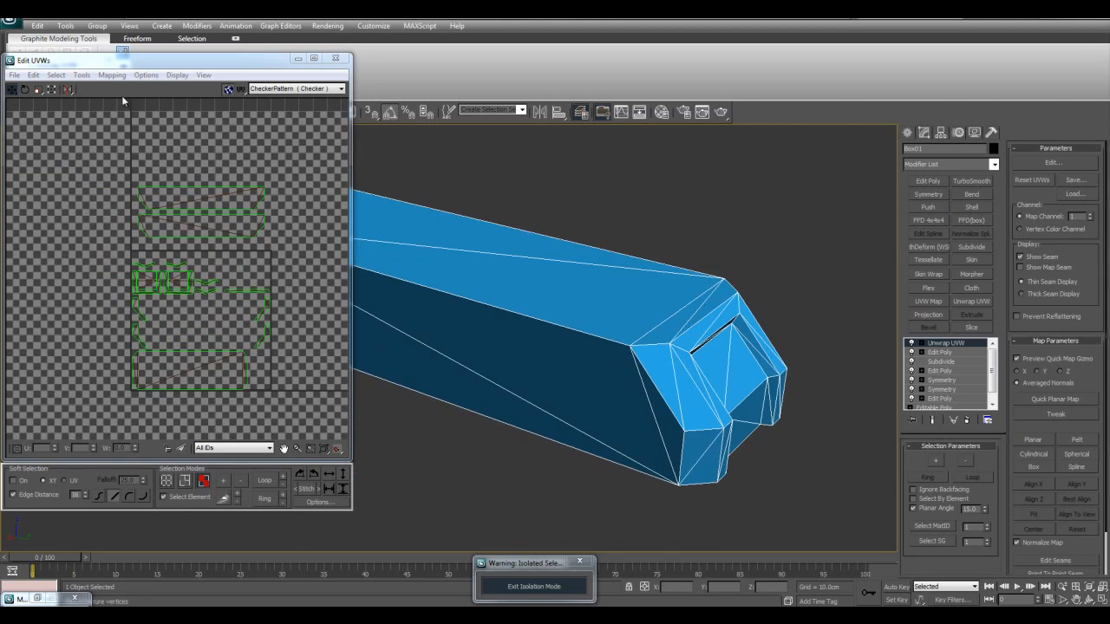
# - Check the rearranged box layout for inverted and overlapped faces
pyautogui.click(55, 75)
pyautogui.click(62, 168)
pyautogui.scroll(4, 731, 330)
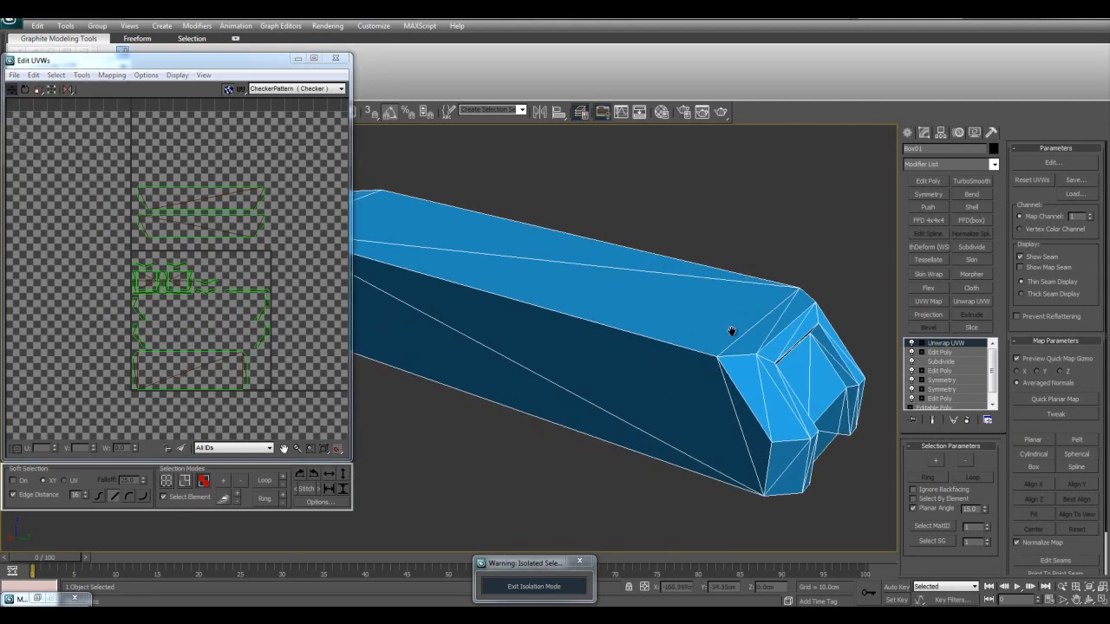
pyautogui.click(55, 76)
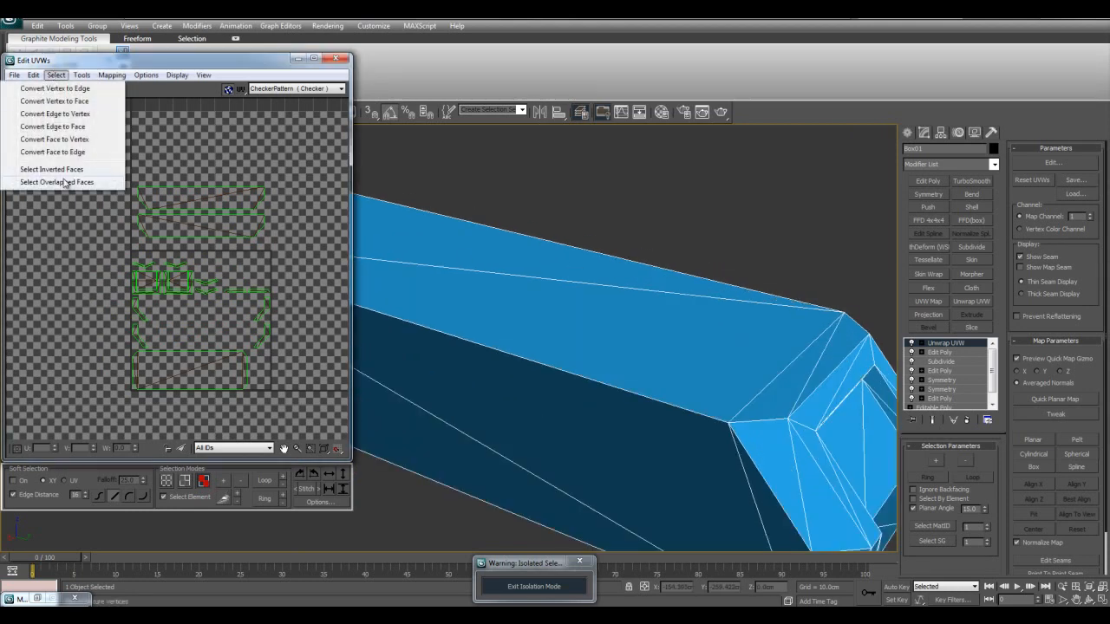
pyautogui.click(67, 179)
pyautogui.scroll(-3, 537, 325)
# - Select the box's large top shell and try moving it within the layout, then undo the move
pyautogui.keyDown('alt'); pyautogui.moveTo(538, 320); pyautogui.dragTo(591, 357, button='middle'); pyautogui.keyUp('alt')
pyautogui.scroll(3, 553, 326)
pyautogui.click(575, 298)
pyautogui.keyDown('alt'); pyautogui.moveTo(575, 297); pyautogui.dragTo(630, 358, button='middle'); pyautogui.keyUp('alt')
pyautogui.moveTo(259, 320); pyautogui.dragTo(215, 273, button='middle')
pyautogui.moveTo(108, 136); pyautogui.dragTo(124, 137, button='middle')
pyautogui.keyDown('shift'); pyautogui.moveTo(168, 341); pyautogui.dragTo(232, 391); pyautogui.keyUp('shift')
pyautogui.hotkey('ctrl', 'z')
# - Close the UV editor, collapse the box's modifier stack to an editable poly and assign the checker material to it
pyautogui.click(336, 58)
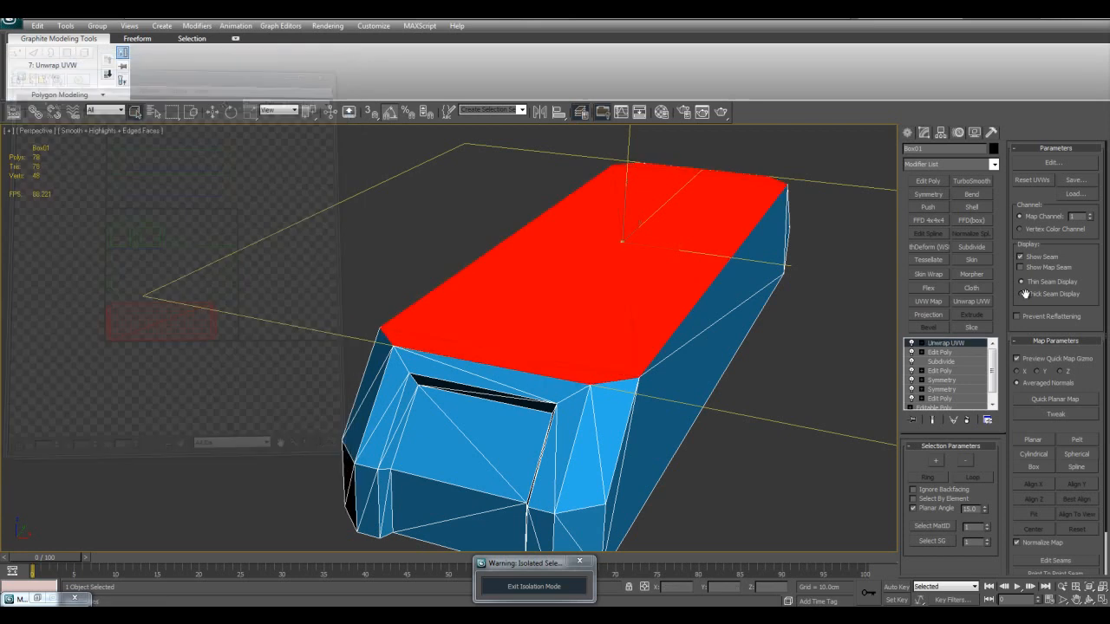
pyautogui.rightClick(934, 345)
pyautogui.click(969, 445)
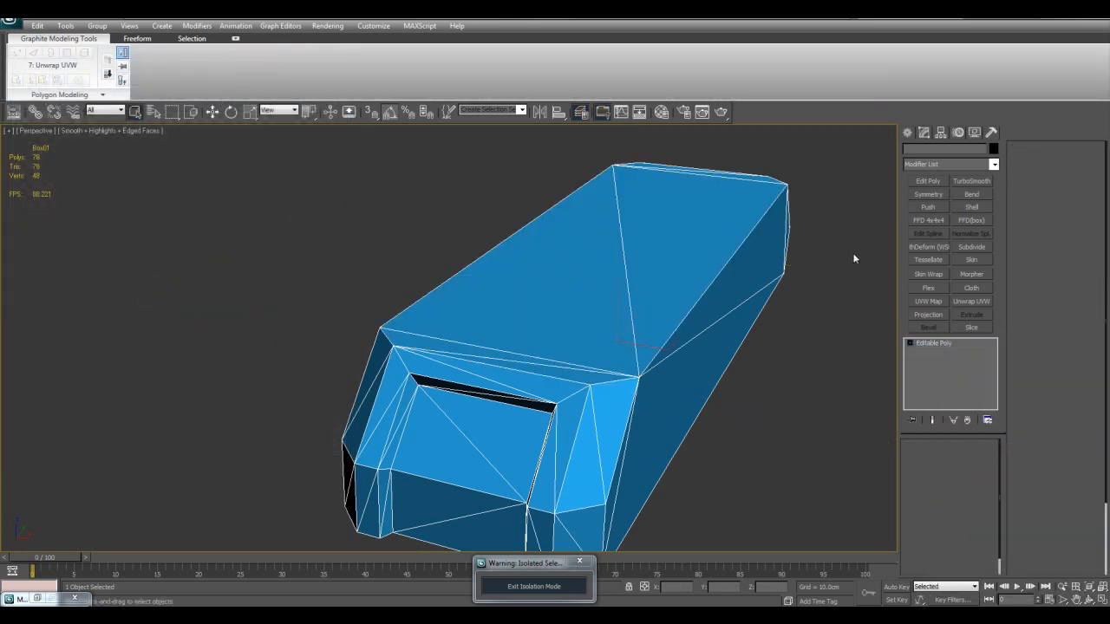
pyautogui.press('m')
pyautogui.click(707, 230)
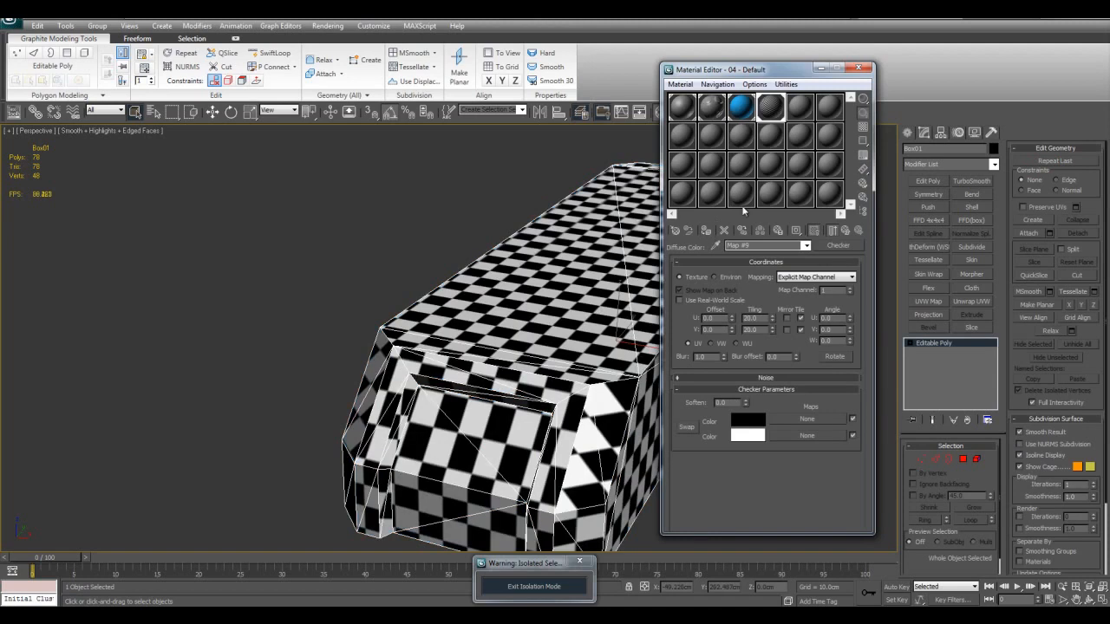
pyautogui.click(820, 68)
# - Exit isolation, then select the neighbouring arched bracket part and isolate it
pyautogui.click(534, 586)
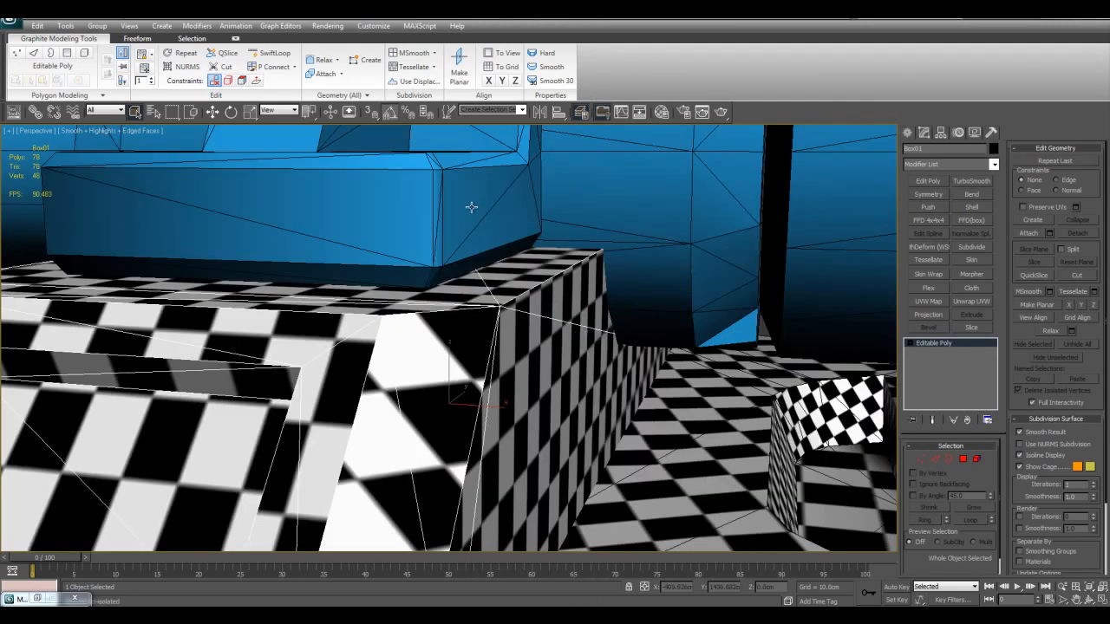
pyautogui.click(483, 223)
pyautogui.hotkey('alt', 'q')
pyautogui.keyDown('alt'); pyautogui.moveTo(517, 303); pyautogui.dragTo(463, 312, button='middle'); pyautogui.keyUp('alt')
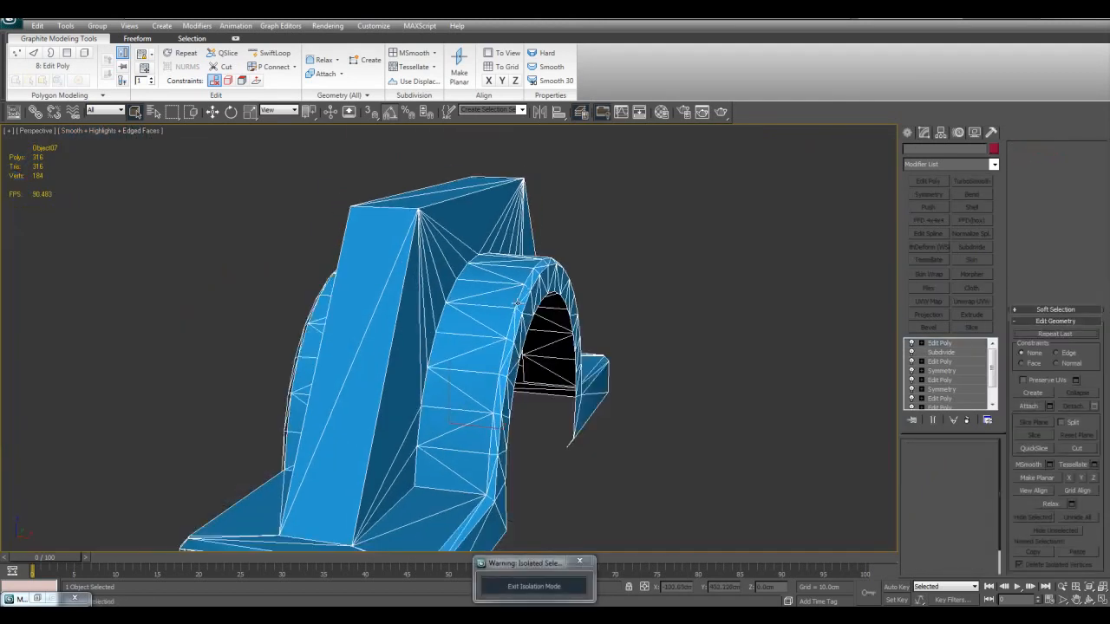
pyautogui.scroll(-2, 609, 300)
pyautogui.scroll(2, 610, 300)
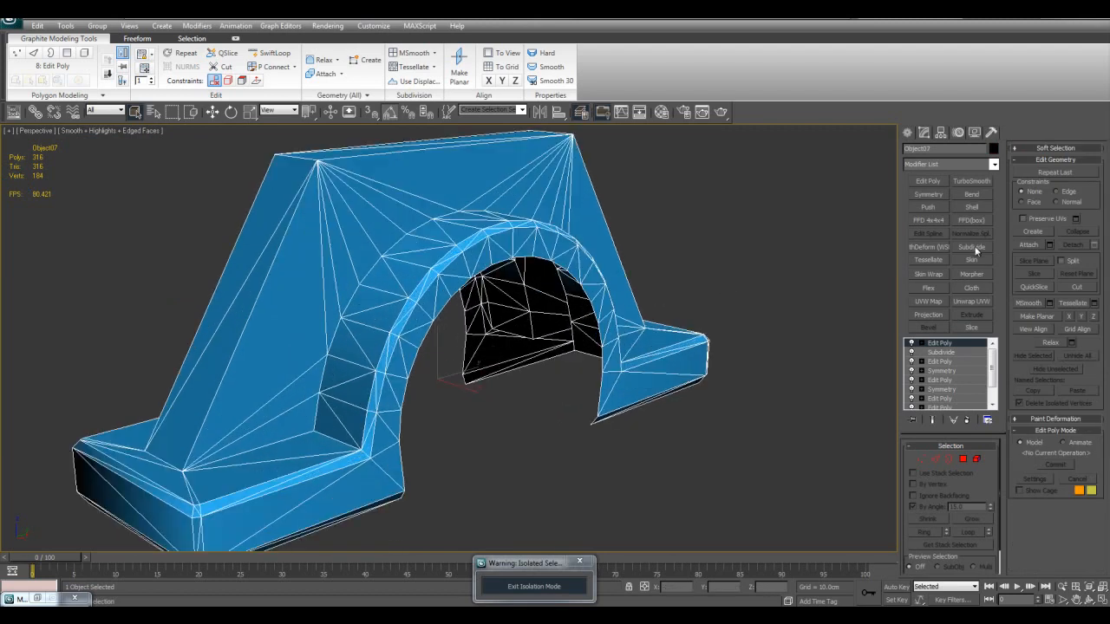
# - Add an Unwrap UVW modifier with thin seams and no map seams to the arched part and open its UVs in face mode
pyautogui.click(972, 301)
pyautogui.moveTo(862, 245); pyautogui.dragTo(934, 282, button='middle')
pyautogui.click(1038, 284)
pyautogui.click(1038, 267)
pyautogui.keyDown('alt'); pyautogui.moveTo(841, 322); pyautogui.dragTo(770, 341, button='middle'); pyautogui.keyUp('alt')
pyautogui.scroll(-3, 755, 364)
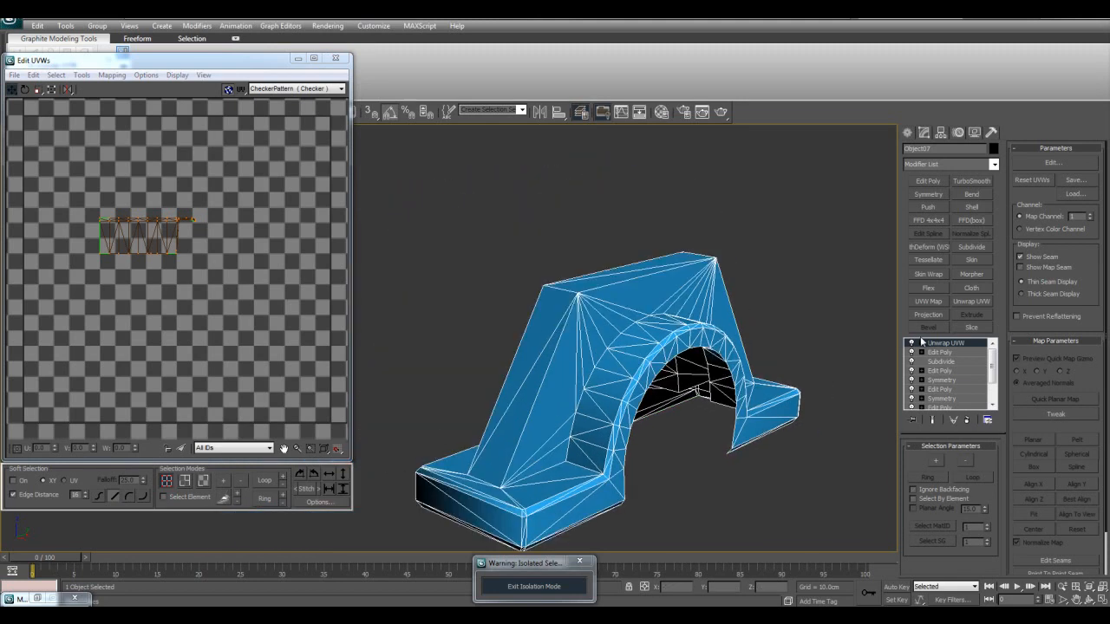
pyautogui.moveTo(648, 335); pyautogui.dragTo(650, 336, button='middle')
pyautogui.press('3')
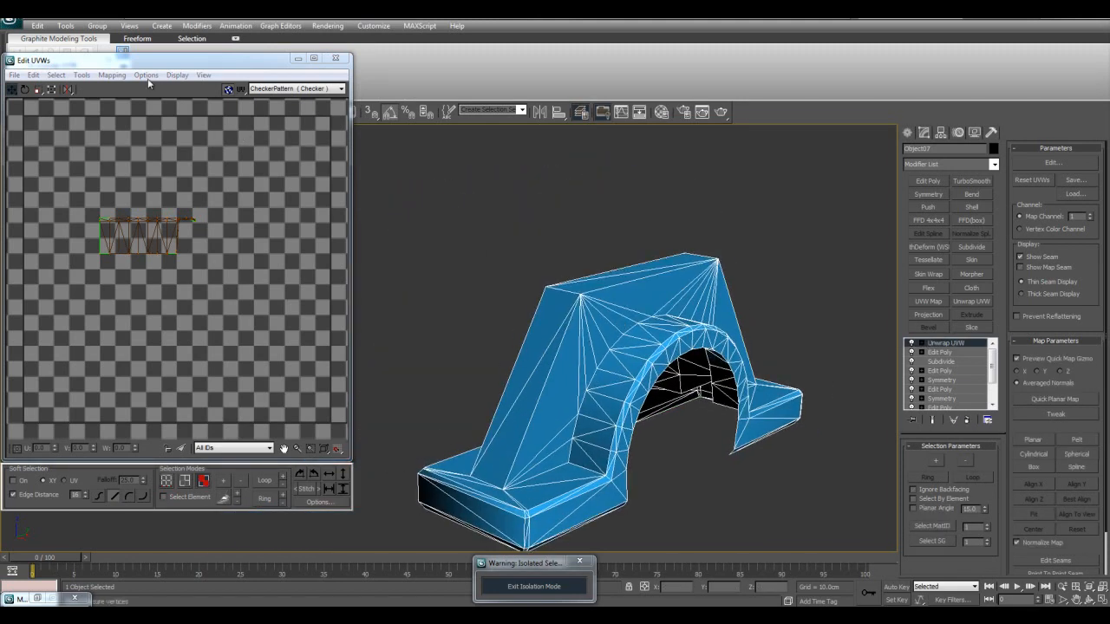
# - Try flatten-mapping all faces of the arched part and inspect the small UV pieces
pyautogui.hotkey('ctrl', 'a')
pyautogui.click(113, 76)
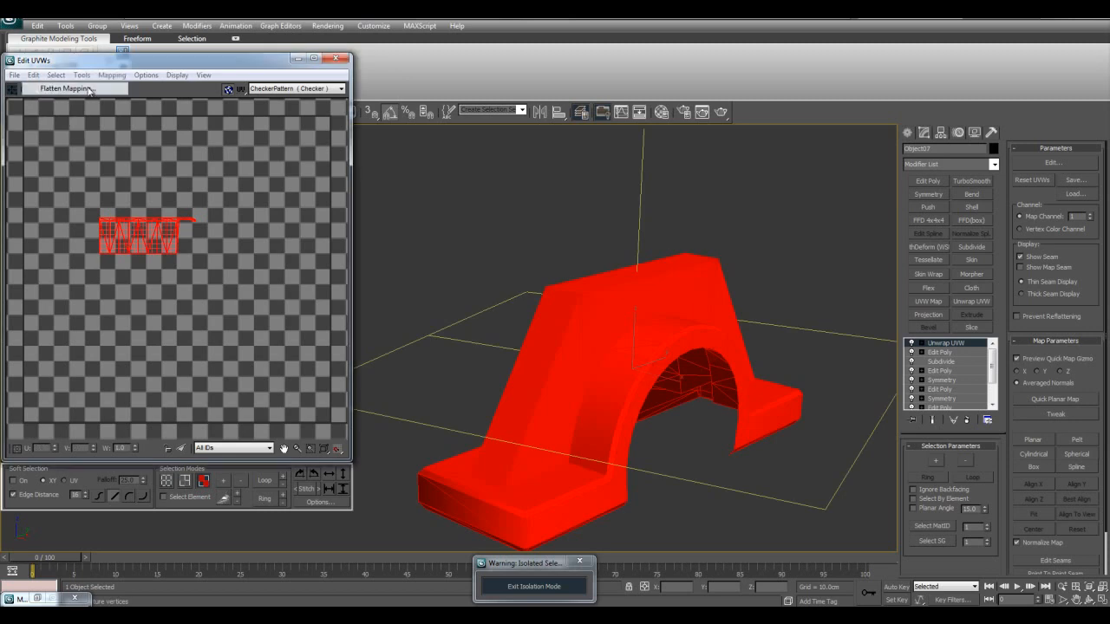
pyautogui.click(87, 88)
pyautogui.click(170, 36)
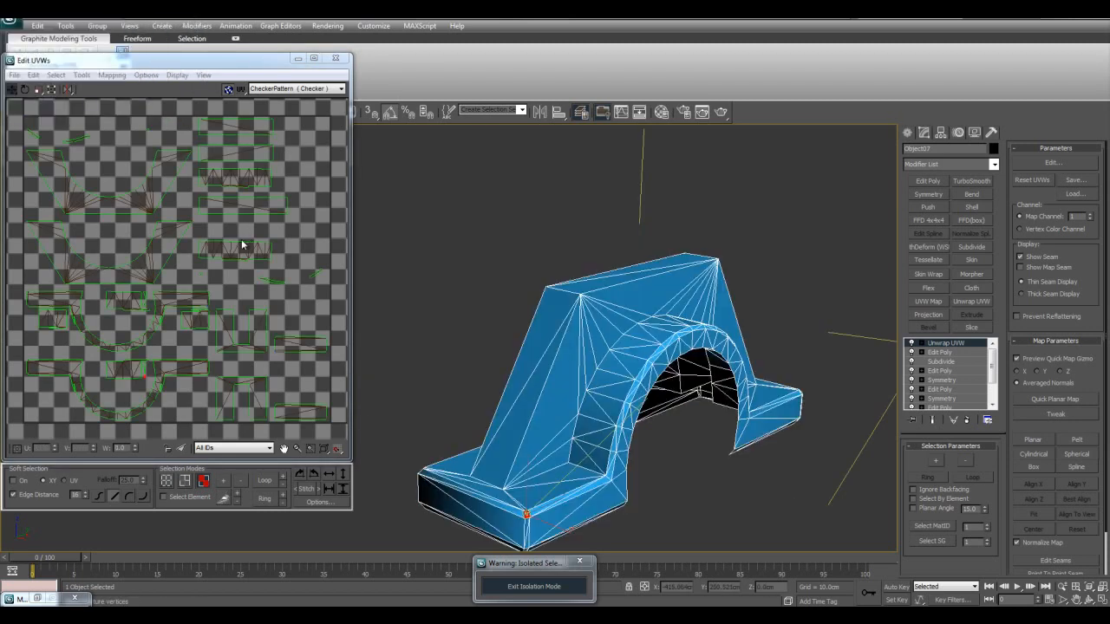
pyautogui.scroll(5, 203, 292)
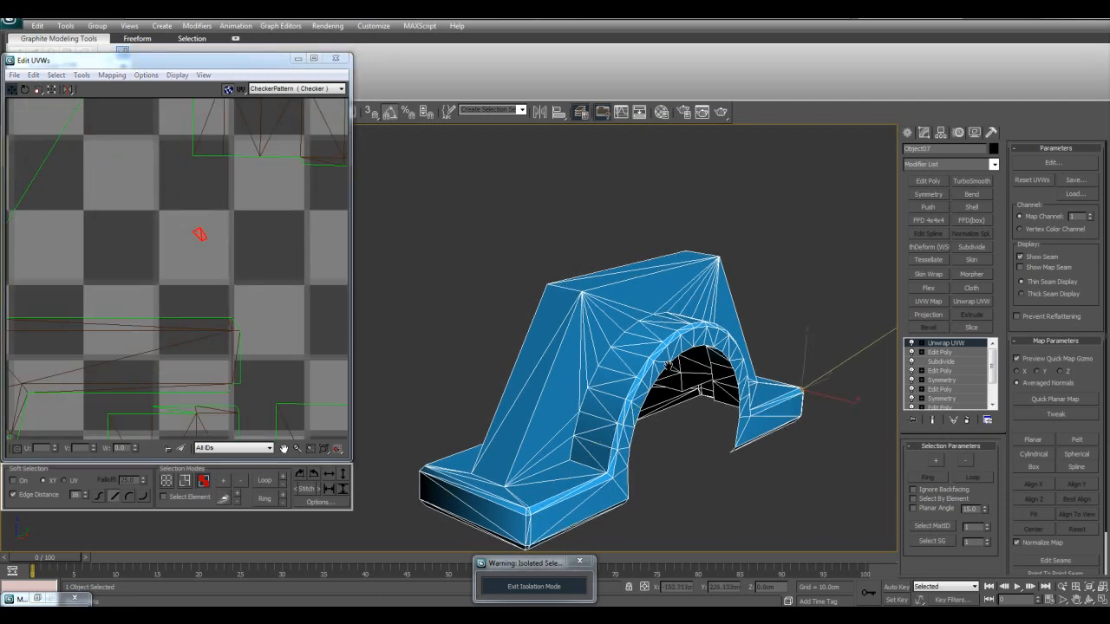
pyautogui.scroll(-4, 426, 317)
pyautogui.scroll(-5, 244, 269)
pyautogui.scroll(-3, 229, 260)
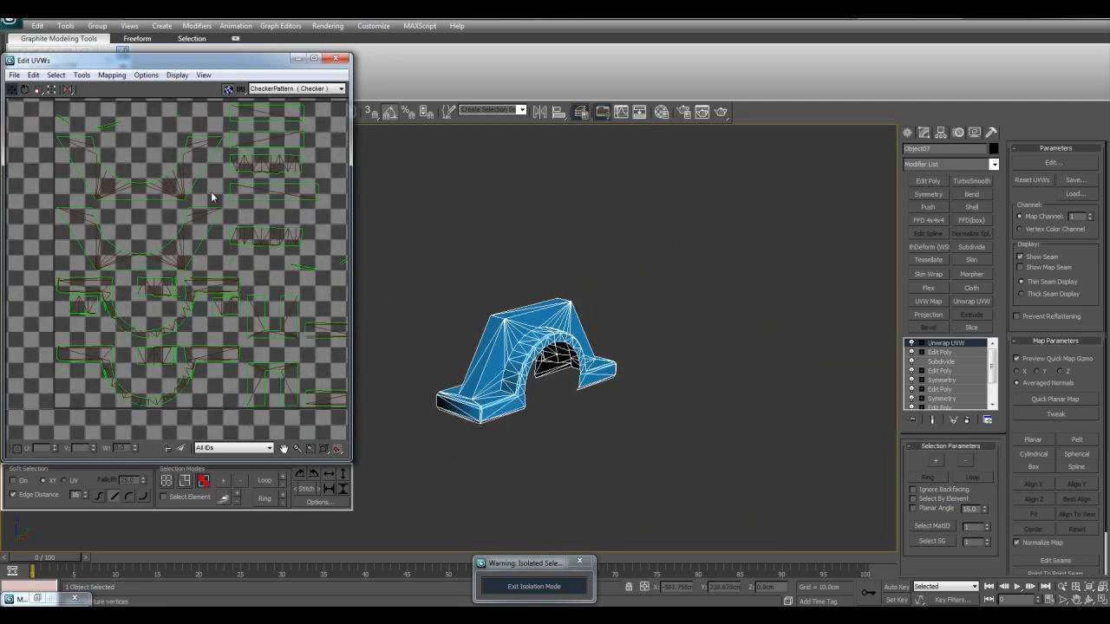
# - Flatten-map all faces of the arched part again with clusters normalized and rotated and holes filled
pyautogui.hotkey('ctrl', 'a')
pyautogui.click(111, 75)
pyautogui.click(101, 89)
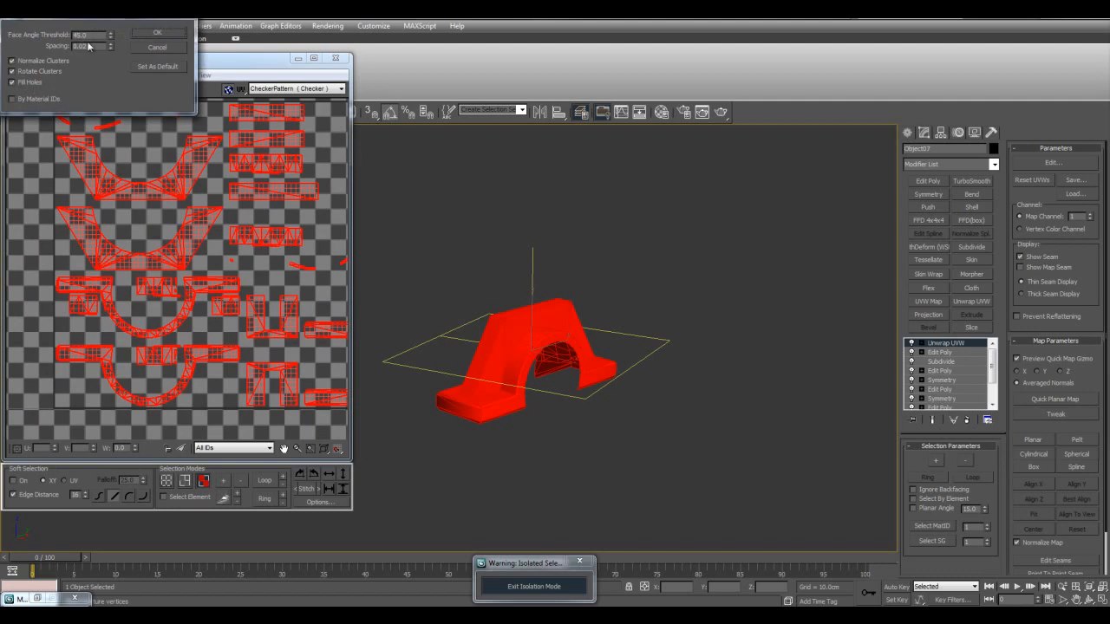
pyautogui.click(157, 40)
pyautogui.moveTo(242, 290); pyautogui.dragTo(222, 280, button='middle')
pyautogui.scroll(2, 223, 280)
# - Enable element selection and examine the front arch shell in the new layout
pyautogui.click(164, 497)
pyautogui.click(598, 378)
pyautogui.scroll(3, 640, 392)
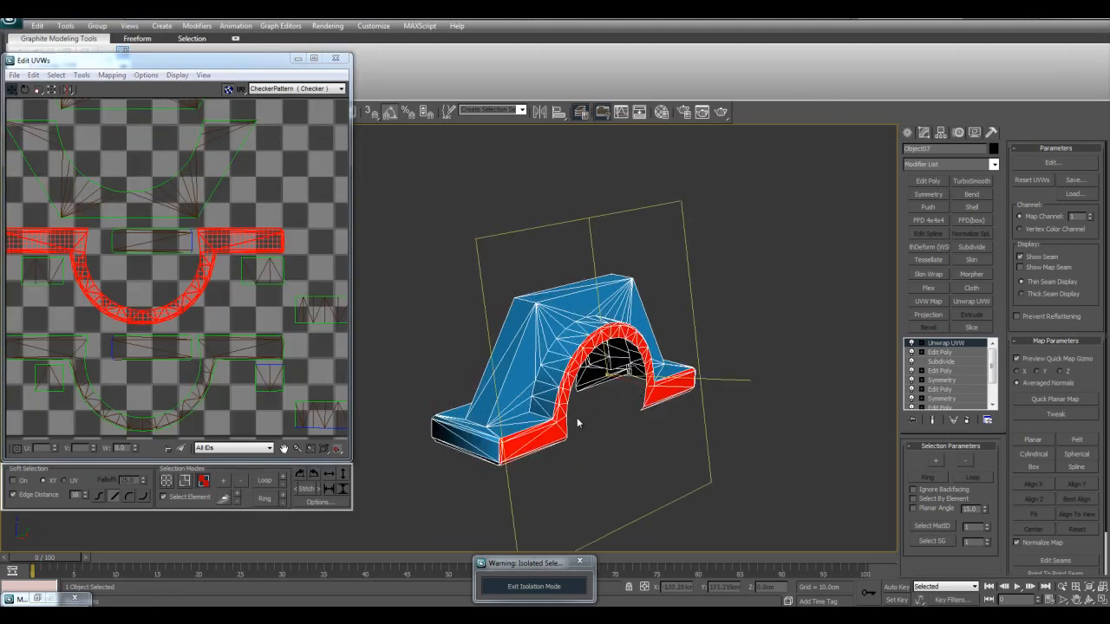
pyautogui.scroll(3, 584, 413)
pyautogui.click(279, 287)
# - Check the arched part's layout for inverted and overlapped faces
pyautogui.click(59, 76)
pyautogui.click(63, 167)
pyautogui.scroll(-3, 160, 219)
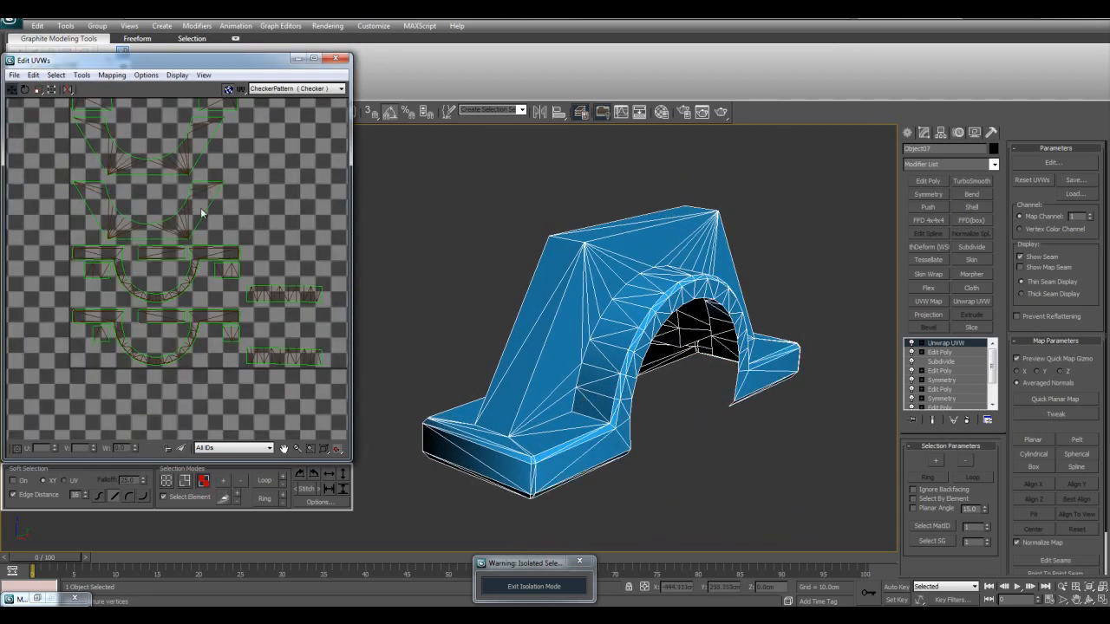
pyautogui.click(56, 75)
pyautogui.click(84, 182)
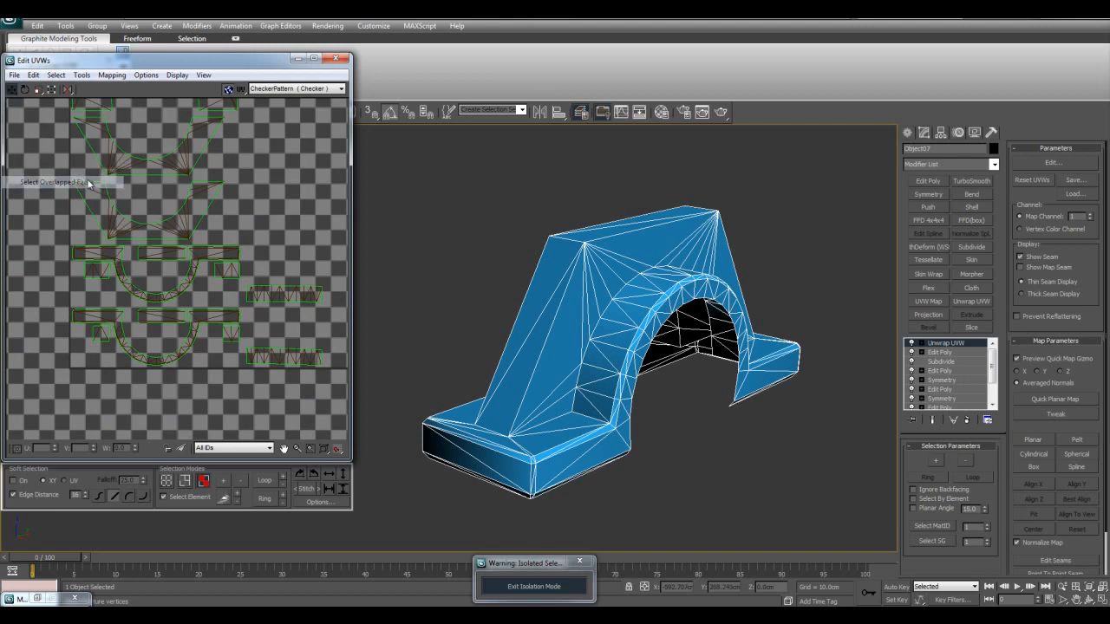
pyautogui.scroll(2, 188, 230)
pyautogui.moveTo(188, 231); pyautogui.dragTo(282, 204, button='middle')
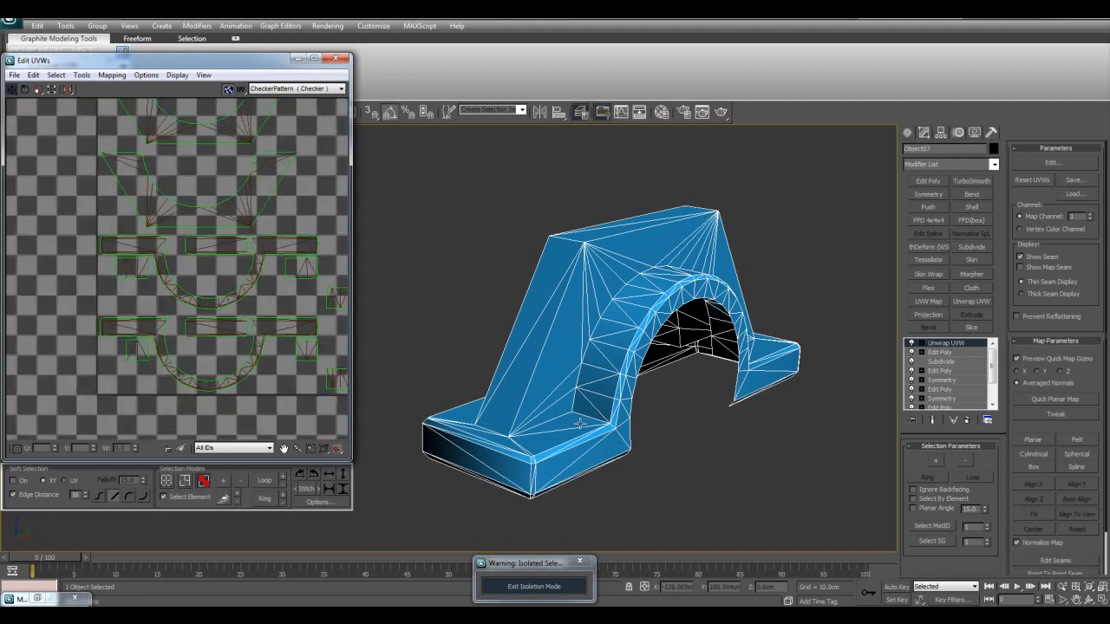
# - Select the U-shaped shell of the base's upper surface and examine which faces of the arched part it covers
pyautogui.click(568, 429)
pyautogui.click(942, 509)
pyautogui.click(535, 435)
pyautogui.moveTo(234, 185); pyautogui.dragTo(203, 328, button='middle')
pyautogui.scroll(1, 203, 328)
pyautogui.moveTo(124, 216); pyautogui.dragTo(229, 326, button='middle')
pyautogui.scroll(2, 230, 326)
pyautogui.click(253, 188)
pyautogui.scroll(1, 223, 218)
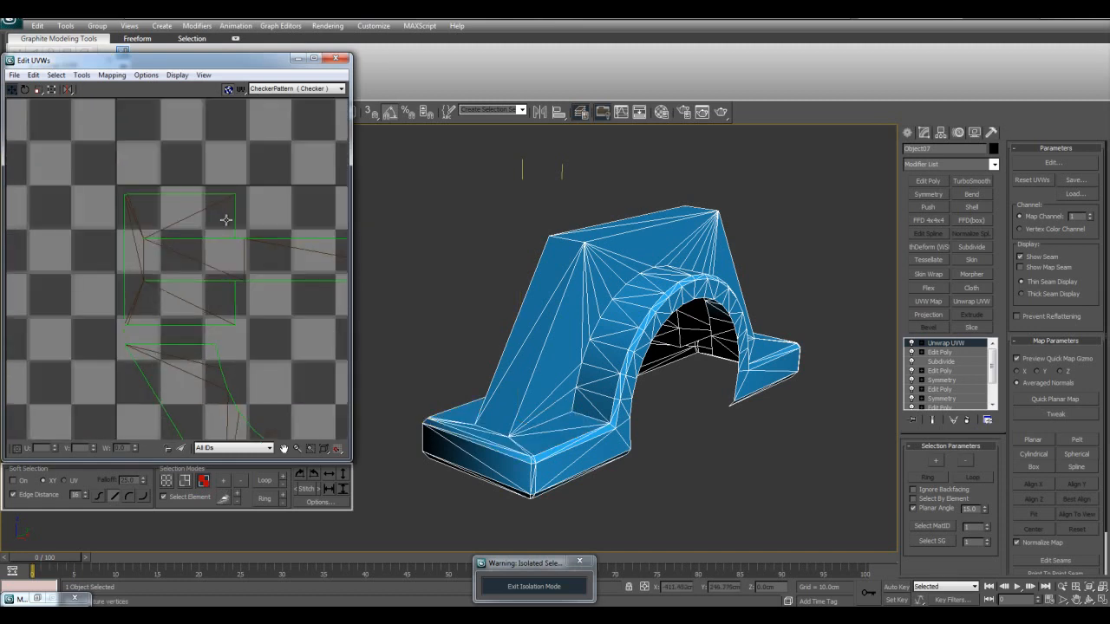
pyautogui.click(548, 436)
pyautogui.keyDown('alt'); pyautogui.moveTo(548, 436); pyautogui.dragTo(521, 403, button='middle'); pyautogui.keyUp('alt')
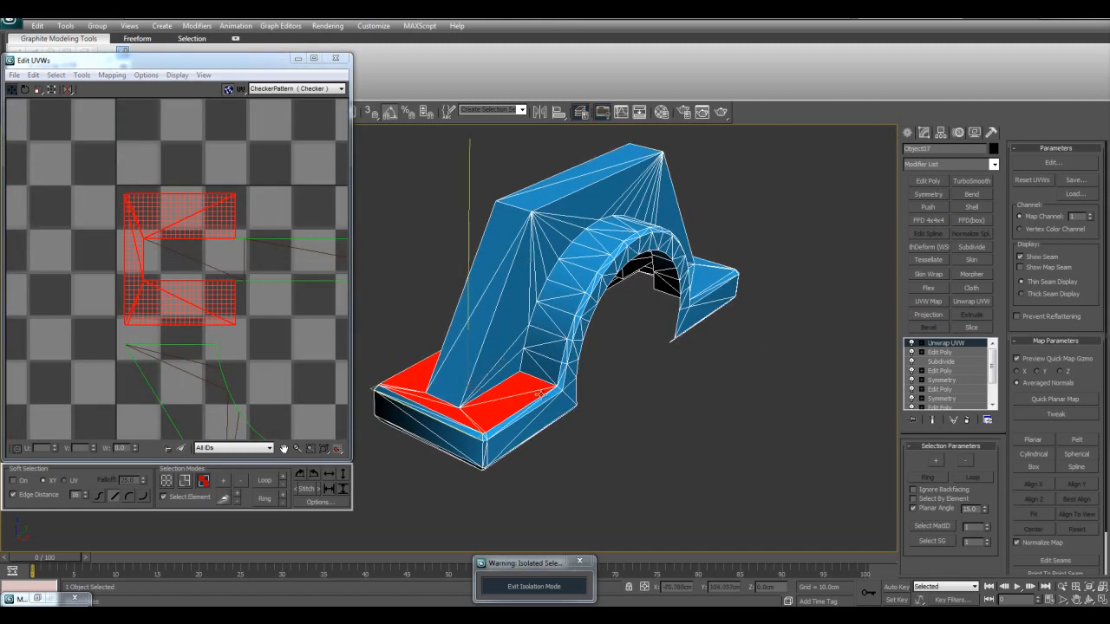
pyautogui.moveTo(465, 339)
pyautogui.keyDown('alt'); pyautogui.mouseDown(button='middle')
pyautogui.moveTo(510, 422)
pyautogui.moveTo(666, 456)
pyautogui.mouseUp(button='middle'); pyautogui.keyUp('alt')
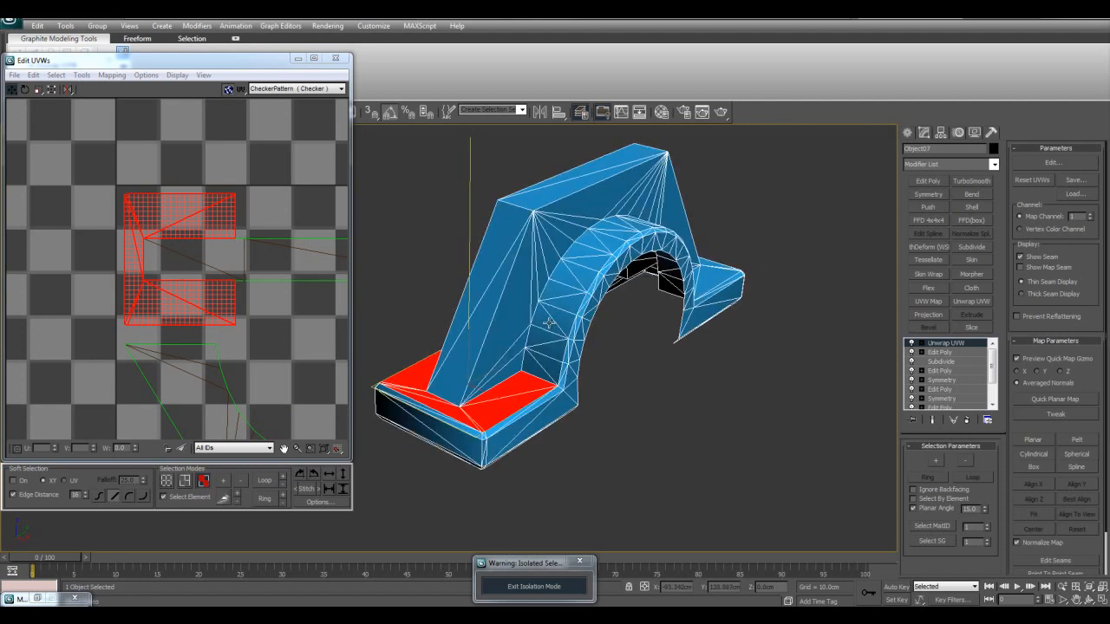
# - Break the selected U-shaped base shell off the layout and move it clear of the other shells
pyautogui.click(80, 75)
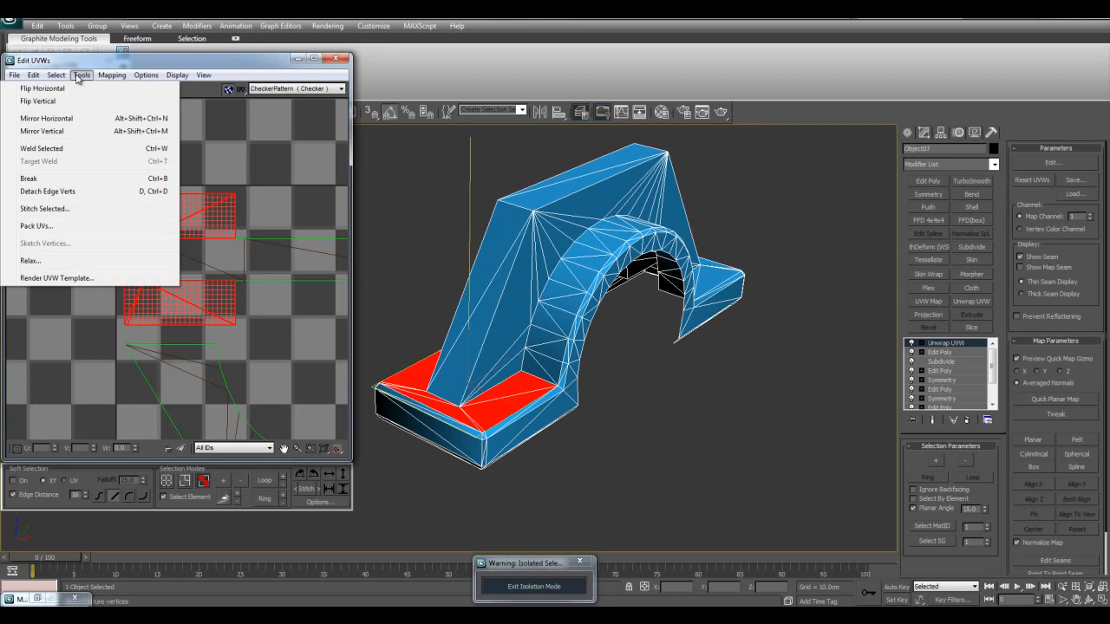
pyautogui.click(48, 178)
pyautogui.scroll(-3, 229, 267)
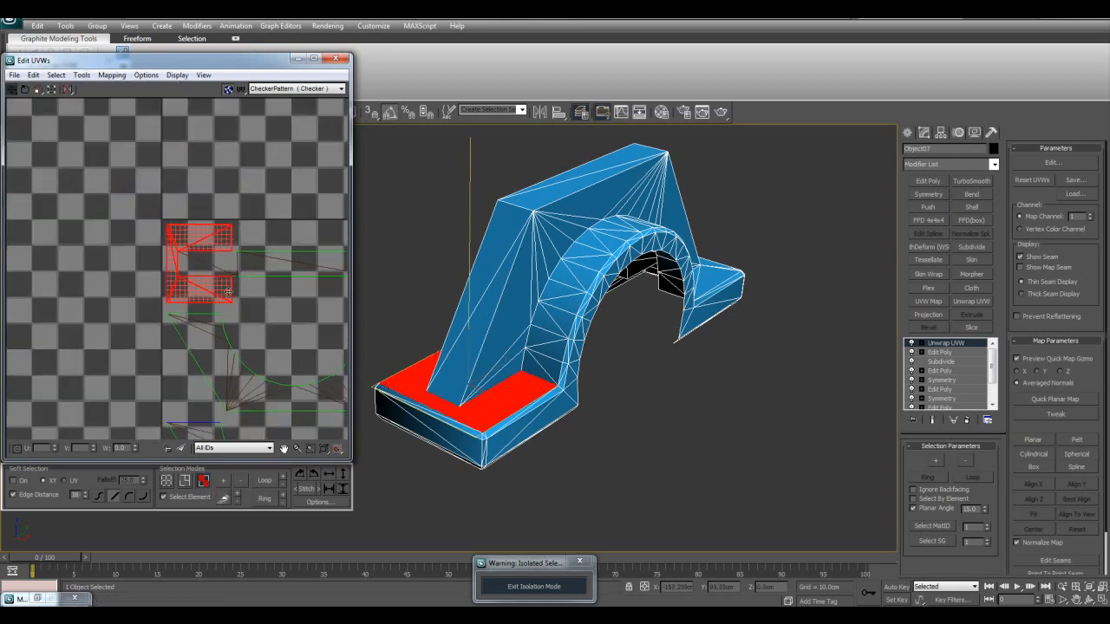
pyautogui.moveTo(227, 292); pyautogui.dragTo(102, 292)
# - Break off the U-shaped shell of the base's opposite end and move it clear on the other side of the layout
pyautogui.click(731, 339)
pyautogui.keyDown('alt'); pyautogui.moveTo(731, 339); pyautogui.dragTo(721, 382, button='middle'); pyautogui.keyUp('alt')
pyautogui.click(745, 431)
pyautogui.click(80, 75)
pyautogui.click(74, 178)
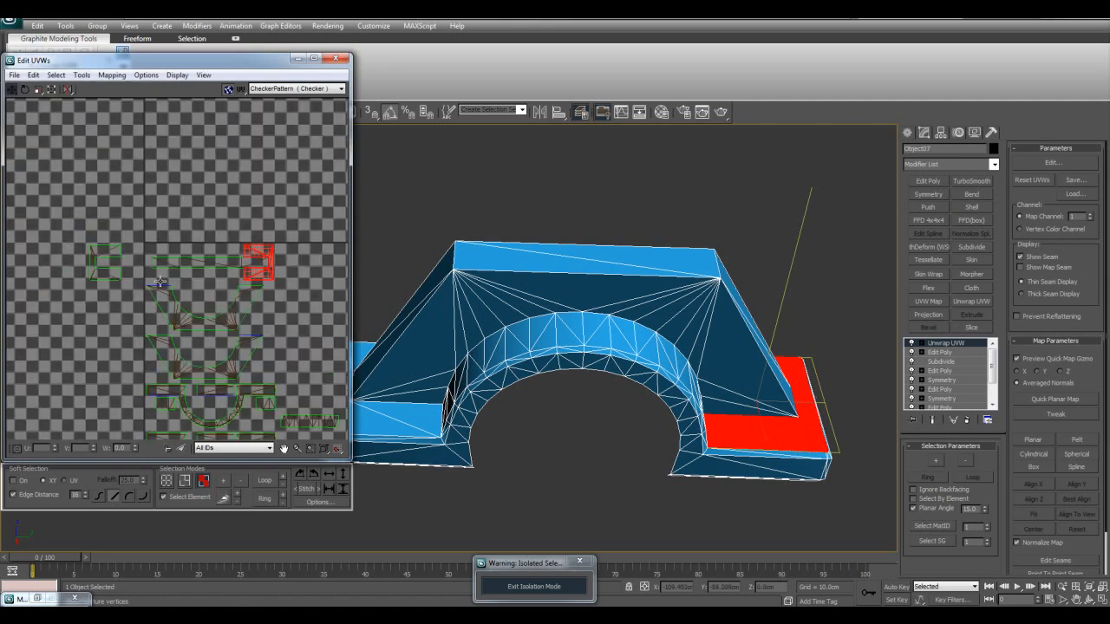
pyautogui.moveTo(293, 302); pyautogui.dragTo(211, 209, button='middle')
pyautogui.moveTo(180, 179); pyautogui.dragTo(220, 178)
# - Set the planar angle threshold for face selection to 35
pyautogui.keyDown('alt'); pyautogui.moveTo(562, 369); pyautogui.dragTo(596, 407, button='middle'); pyautogui.keyUp('alt')
pyautogui.click(596, 407)
pyautogui.click(430, 408)
pyautogui.keyDown('alt'); pyautogui.moveTo(430, 407); pyautogui.dragTo(555, 329, button='middle'); pyautogui.keyUp('alt')
pyautogui.click(536, 315)
pyautogui.click(674, 472)
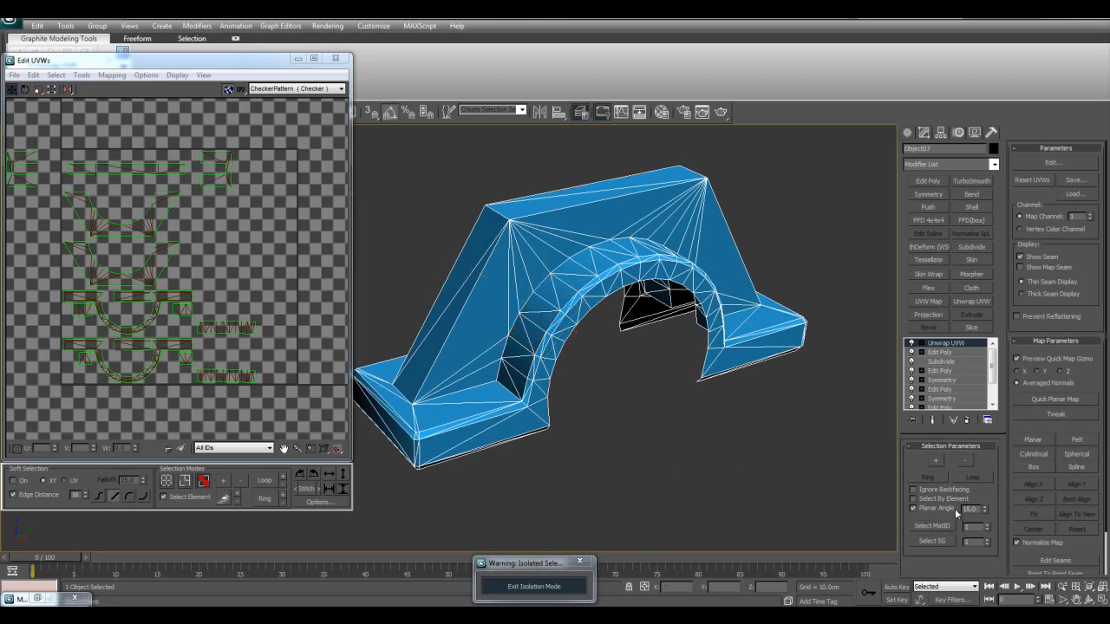
pyautogui.write('35')
# - Select the faces of the curved arch band and examine which shells they occupy in the layout
pyautogui.click(539, 319)
pyautogui.keyDown('alt'); pyautogui.moveTo(540, 319); pyautogui.dragTo(564, 374, button='middle'); pyautogui.keyUp('alt')
pyautogui.keyDown('ctrl'); pyautogui.click(523, 338); pyautogui.keyUp('ctrl')
pyautogui.keyDown('ctrl'); pyautogui.click(679, 400); pyautogui.keyUp('ctrl')
pyautogui.keyDown('alt'); pyautogui.moveTo(679, 401); pyautogui.dragTo(574, 404, button='middle'); pyautogui.keyUp('alt')
pyautogui.keyDown('ctrl'); pyautogui.click(518, 389); pyautogui.keyUp('ctrl')
pyautogui.scroll(3, 178, 284)
pyautogui.moveTo(166, 306); pyautogui.dragTo(204, 290, button='middle')
pyautogui.scroll(2, 178, 284)
pyautogui.keyDown('alt'); pyautogui.moveTo(409, 403); pyautogui.dragTo(490, 424, button='middle'); pyautogui.keyUp('alt')
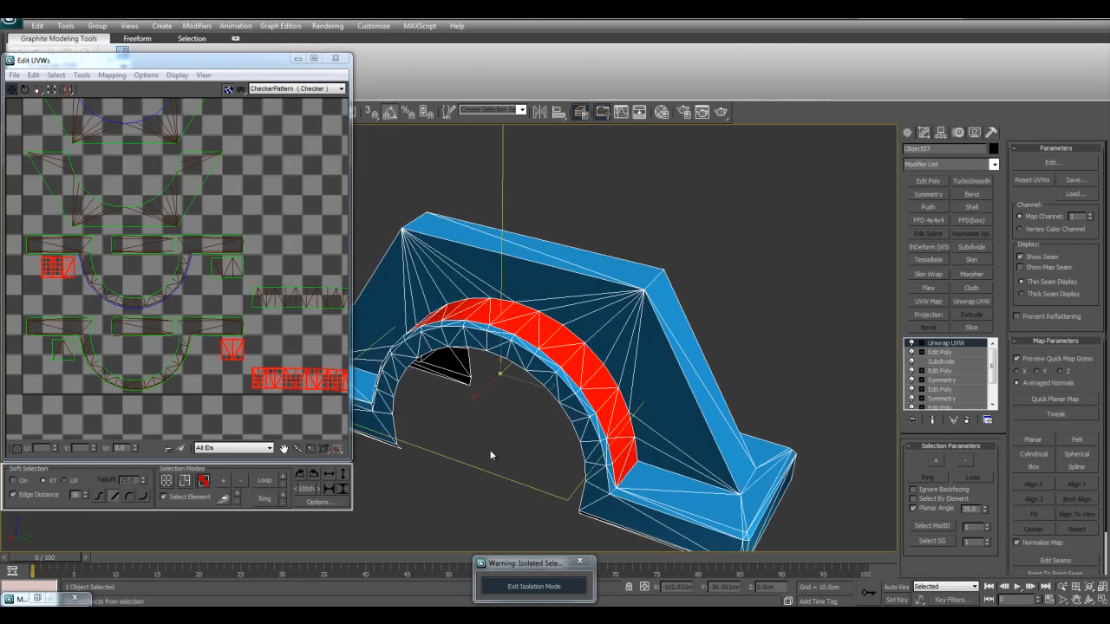
pyautogui.click(506, 460)
# - Select the large trapezoidal front face around the arch and examine its shell in the layout
pyautogui.press('F4')
pyautogui.keyDown('alt'); pyautogui.moveTo(550, 451); pyautogui.dragTo(623, 415, button='middle'); pyautogui.keyUp('alt')
pyautogui.press('F4')
pyautogui.click(498, 277)
pyautogui.moveTo(567, 283); pyautogui.dragTo(587, 421, button='middle')
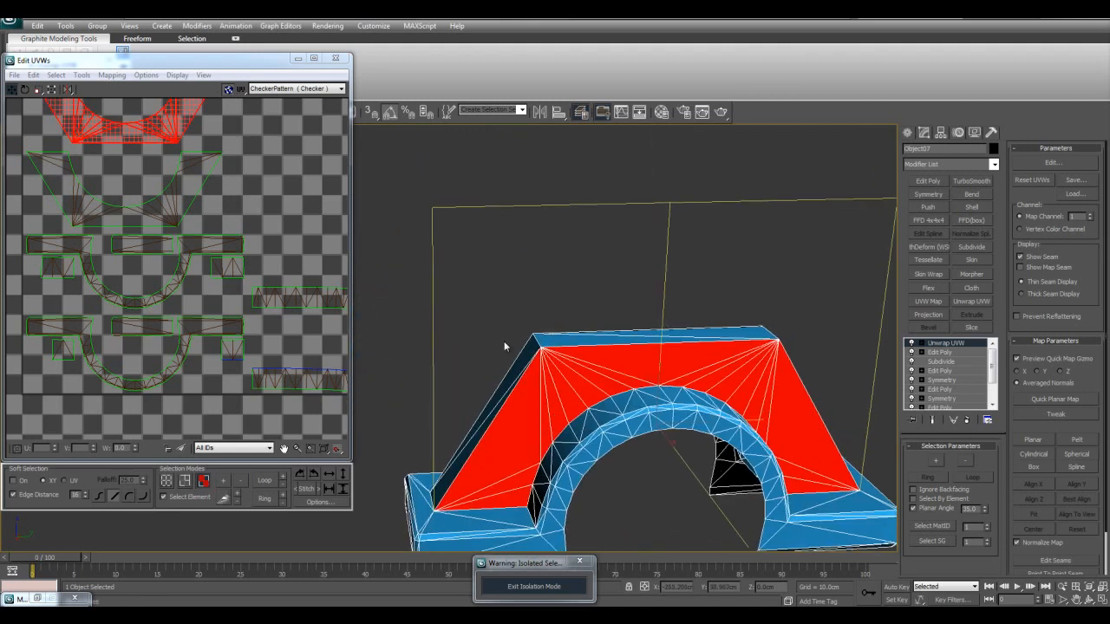
pyautogui.moveTo(223, 192); pyautogui.dragTo(273, 322, button='middle')
# - Break one sloped end face off the long top strip and move its shell above the layout
pyautogui.keyDown('alt'); pyautogui.moveTo(389, 318); pyautogui.dragTo(500, 304, button='middle'); pyautogui.keyUp('alt')
pyautogui.click(484, 319)
pyautogui.click(525, 297)
pyautogui.click(464, 343)
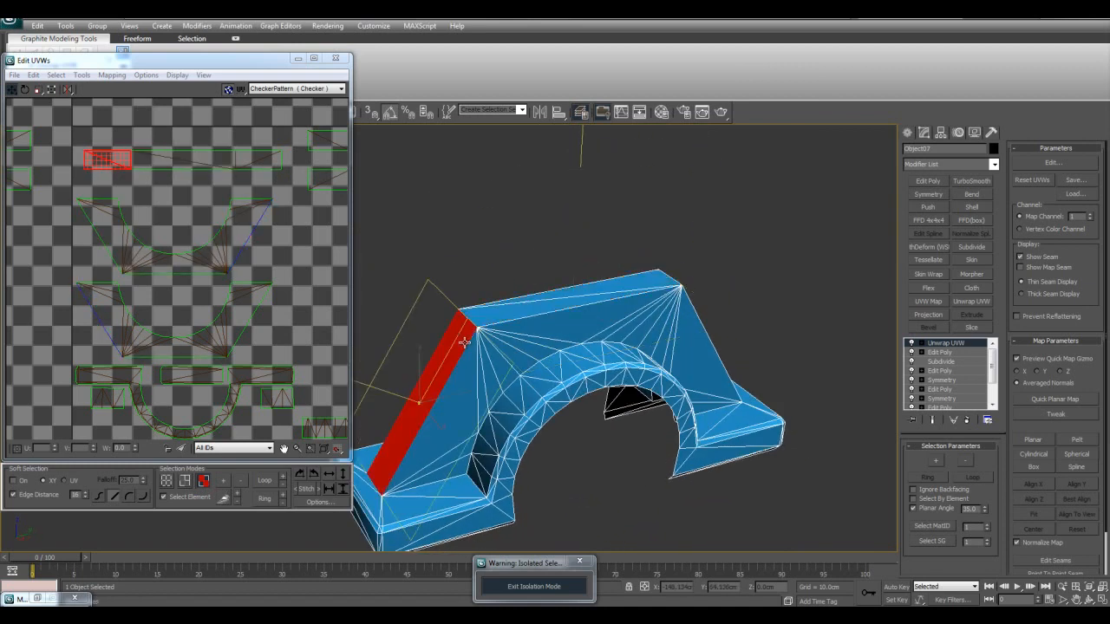
pyautogui.click(80, 74)
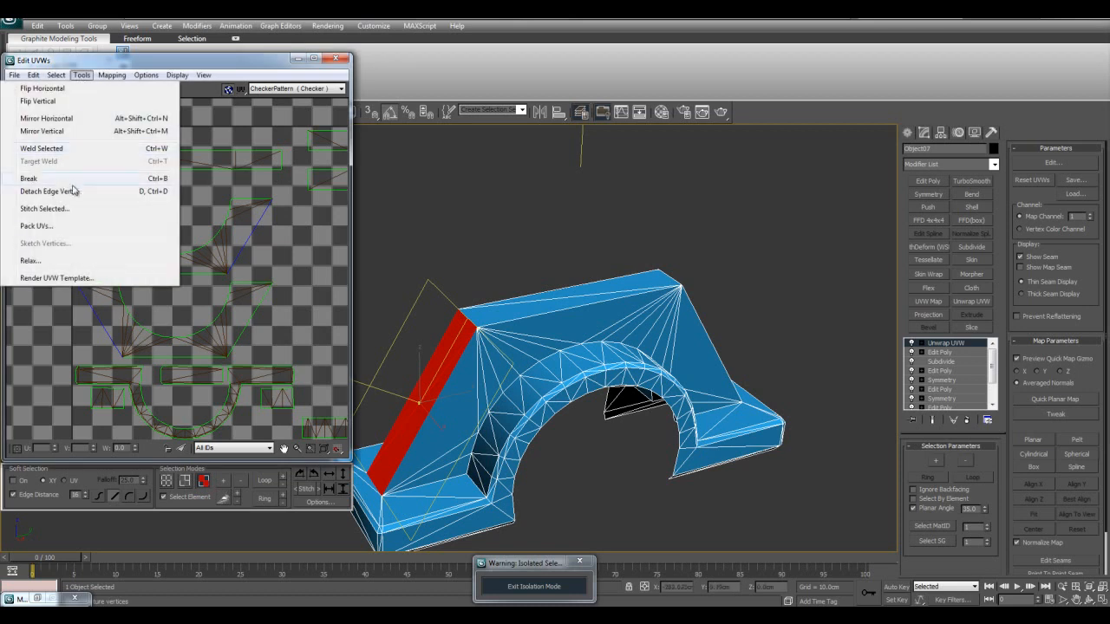
pyautogui.click(66, 182)
pyautogui.moveTo(101, 164); pyautogui.dragTo(124, 225, button='middle')
pyautogui.moveTo(121, 222); pyautogui.dragTo(106, 180)
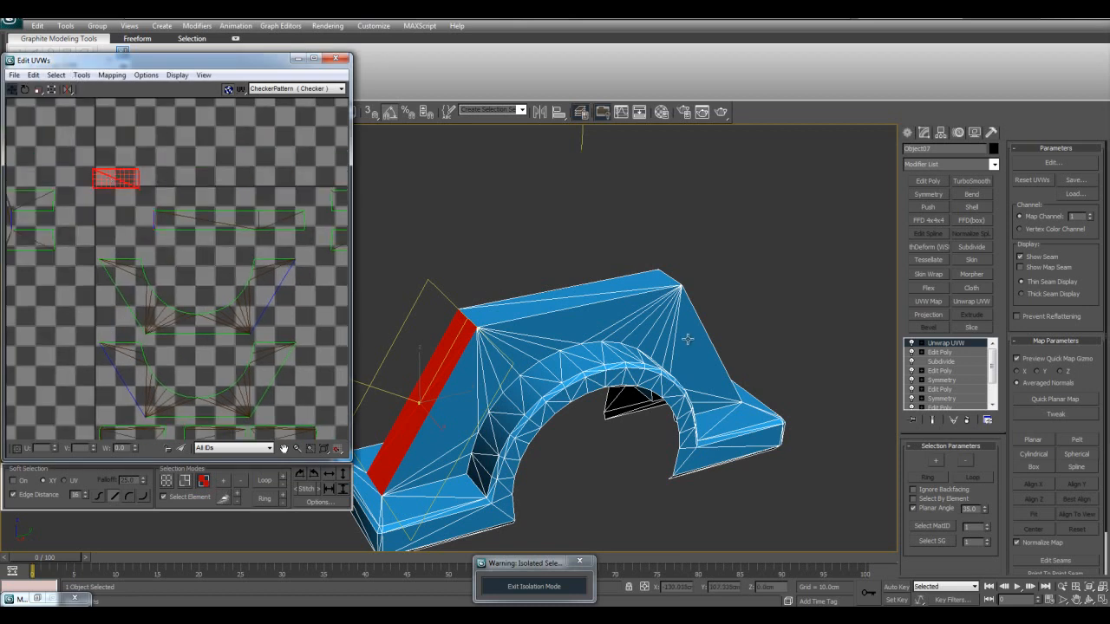
# - Break the opposite sloped end face off the top strip and move its shell above the layout
pyautogui.keyDown('alt'); pyautogui.moveTo(684, 339); pyautogui.dragTo(578, 339, button='middle'); pyautogui.keyUp('alt')
pyautogui.click(559, 381)
pyautogui.click(82, 76)
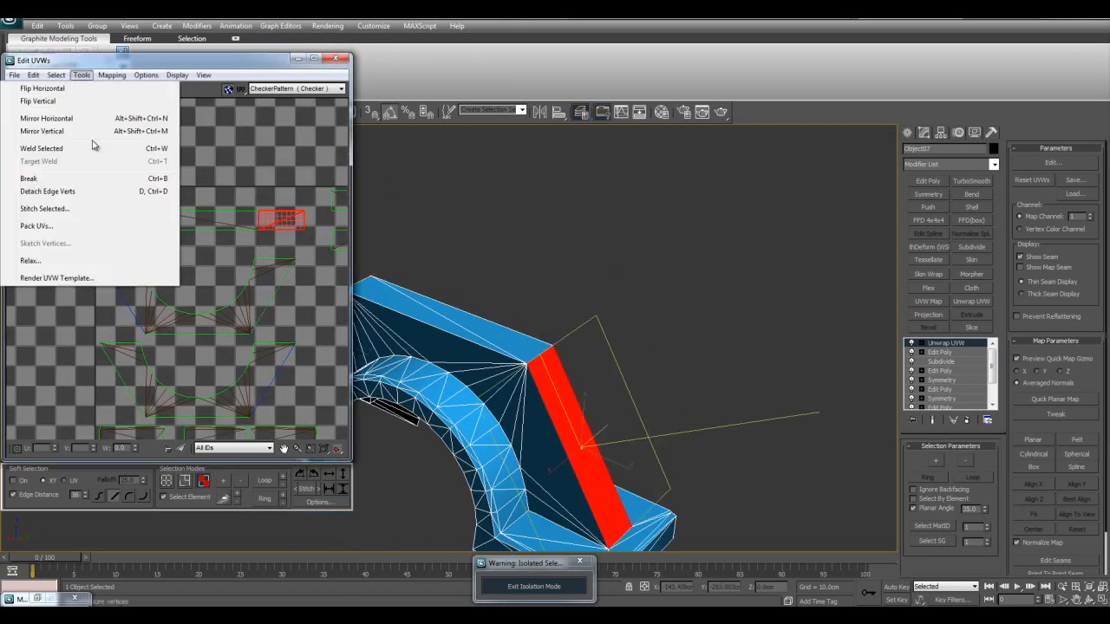
pyautogui.click(67, 182)
pyautogui.moveTo(267, 224); pyautogui.dragTo(269, 157)
pyautogui.click(245, 220)
# - Examine the front face and the base shells on the model, with and without edges shown
pyautogui.click(546, 250)
pyautogui.keyDown('alt'); pyautogui.moveTo(545, 250); pyautogui.dragTo(649, 301, button='middle'); pyautogui.keyUp('alt')
pyautogui.click(546, 336)
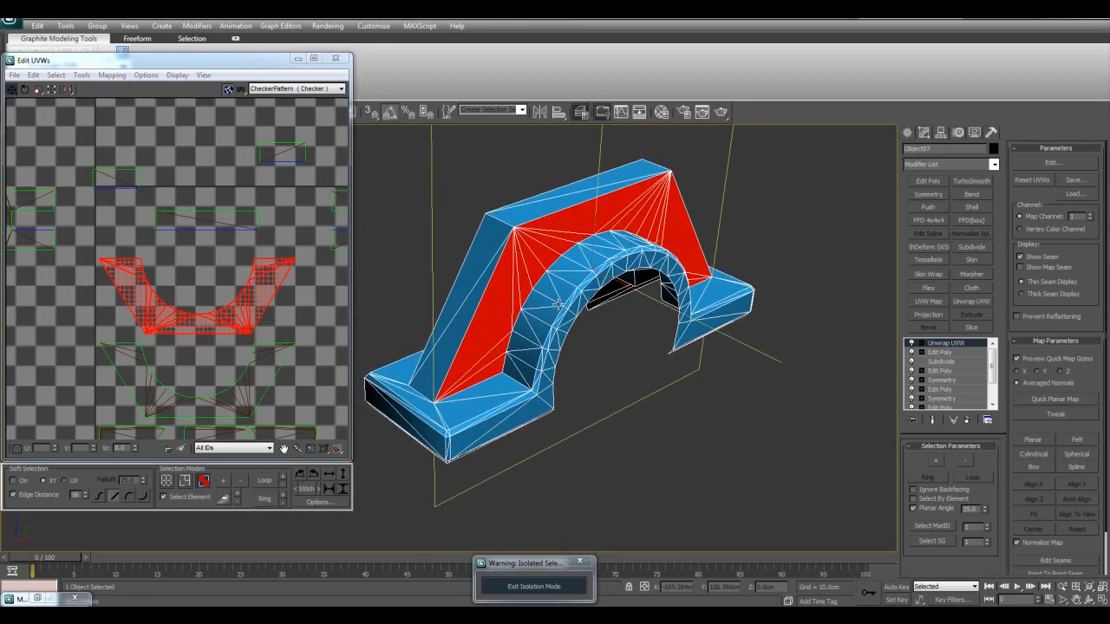
pyautogui.moveTo(559, 304); pyautogui.dragTo(565, 306, button='middle')
pyautogui.press('F4')
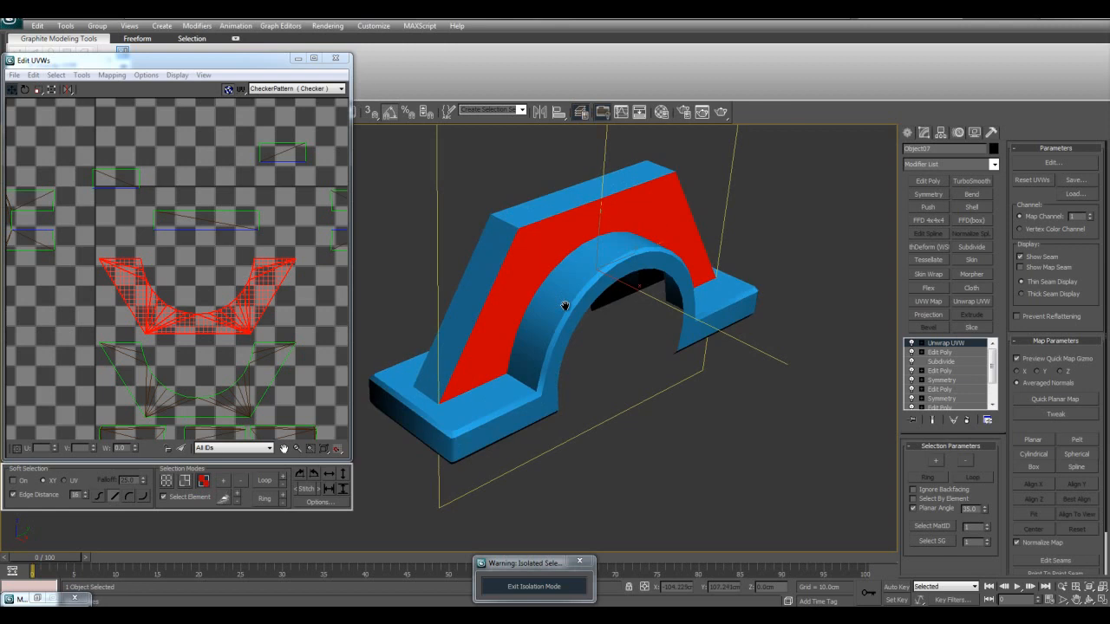
pyautogui.click(647, 360)
pyautogui.click(508, 325)
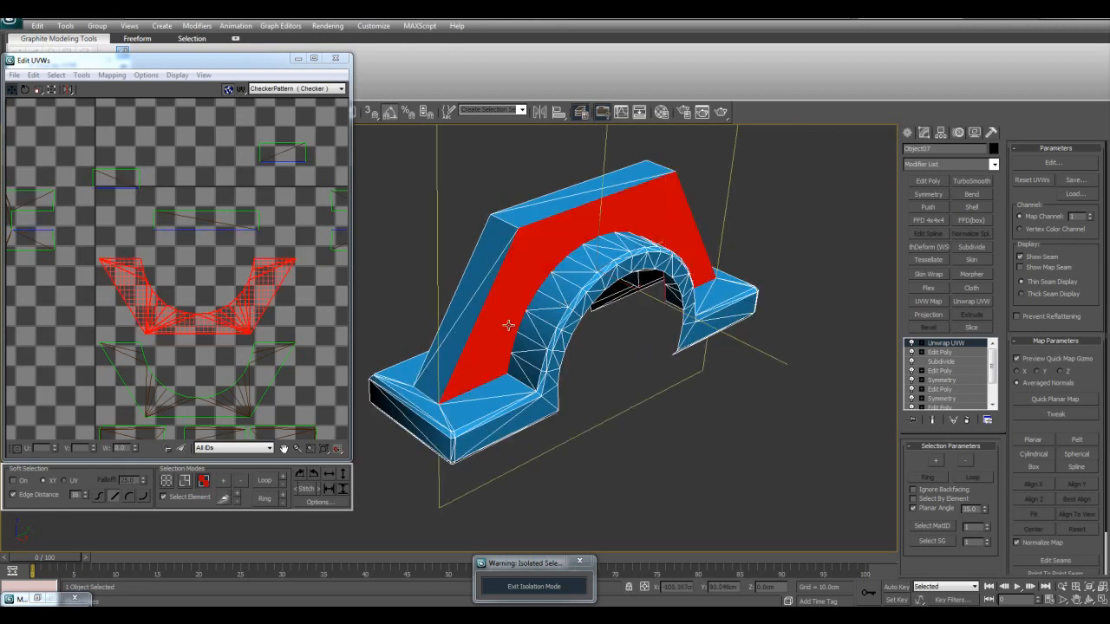
pyautogui.moveTo(541, 400); pyautogui.dragTo(544, 327, button='middle')
pyautogui.moveTo(209, 317); pyautogui.dragTo(166, 207, button='middle')
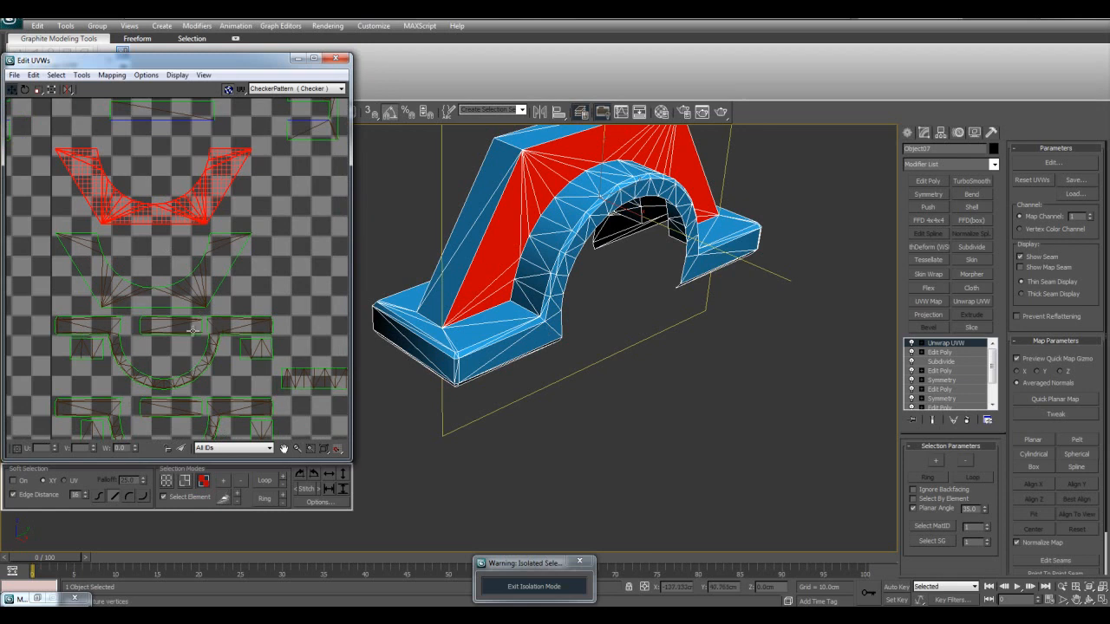
pyautogui.click(182, 326)
pyautogui.keyDown('alt'); pyautogui.moveTo(587, 322); pyautogui.dragTo(689, 350, button='middle'); pyautogui.keyUp('alt')
pyautogui.click(785, 331)
pyautogui.press('F4')
pyautogui.keyDown('alt'); pyautogui.moveTo(598, 288); pyautogui.dragTo(740, 332, button='middle'); pyautogui.keyUp('alt')
pyautogui.press('F4')
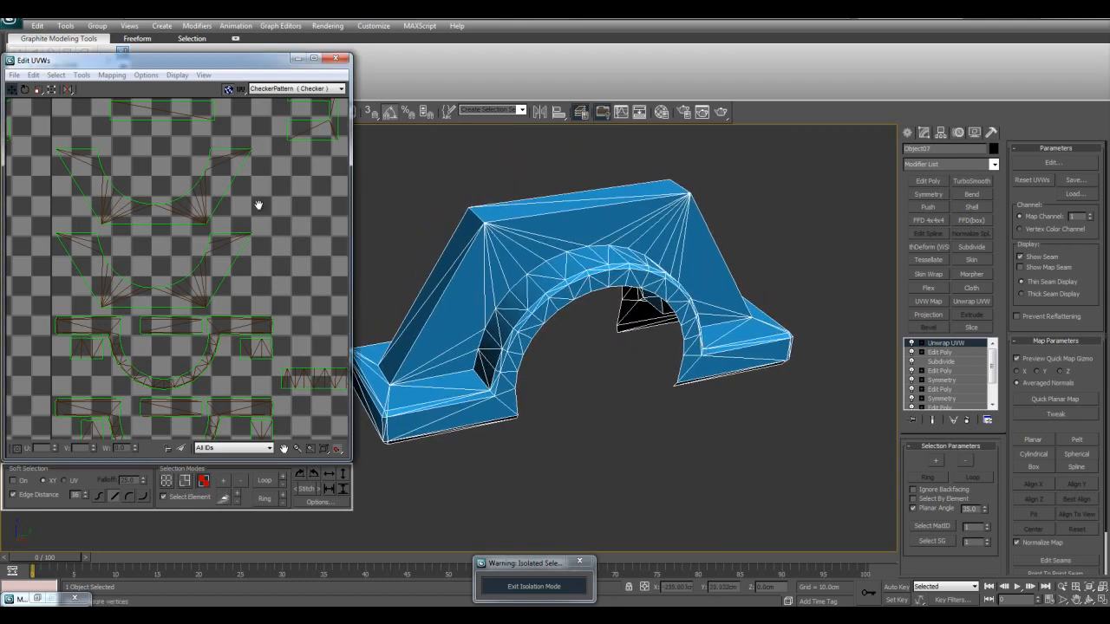
# - Collapse the arched part's modifier stack, including Unwrap UVW, down to an editable poly
pyautogui.scroll(-4, 253, 197)
pyautogui.click(924, 344)
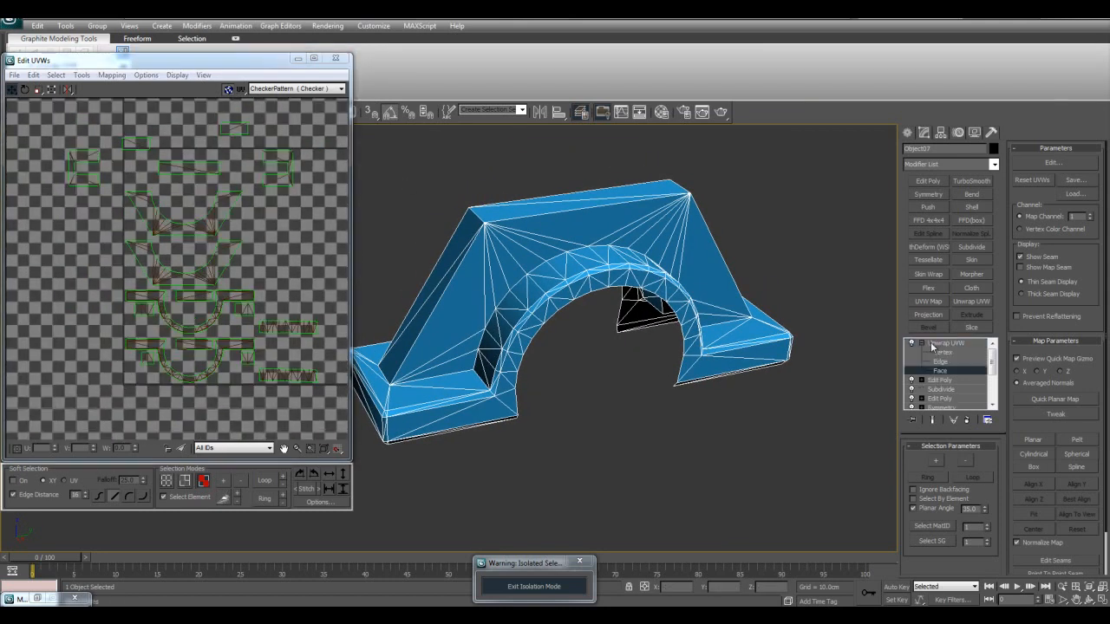
pyautogui.rightClick(943, 344)
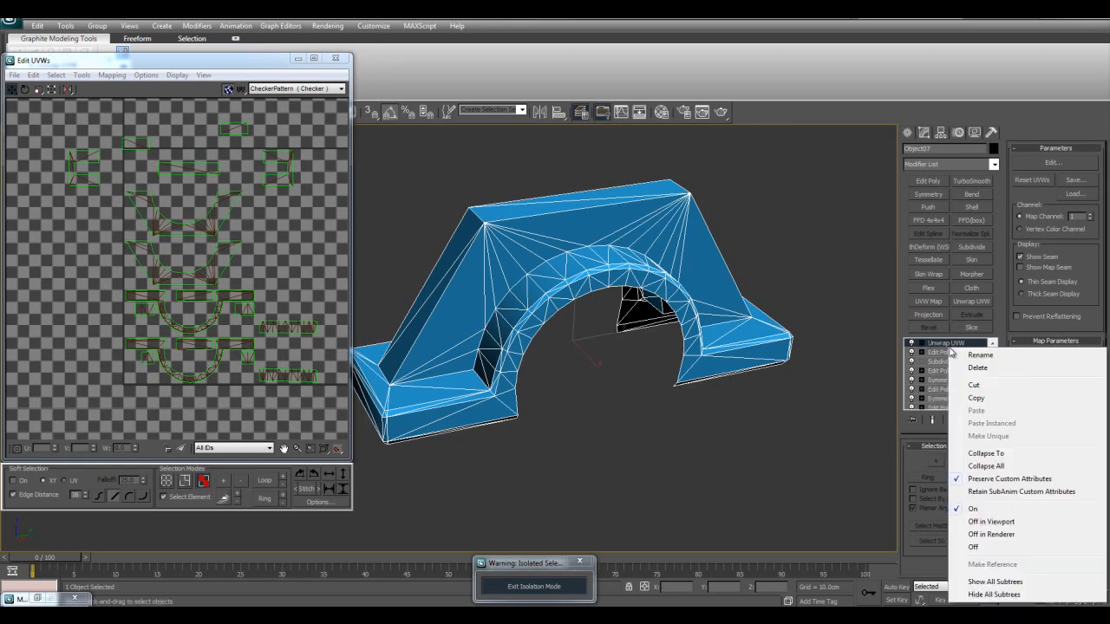
pyautogui.click(983, 447)
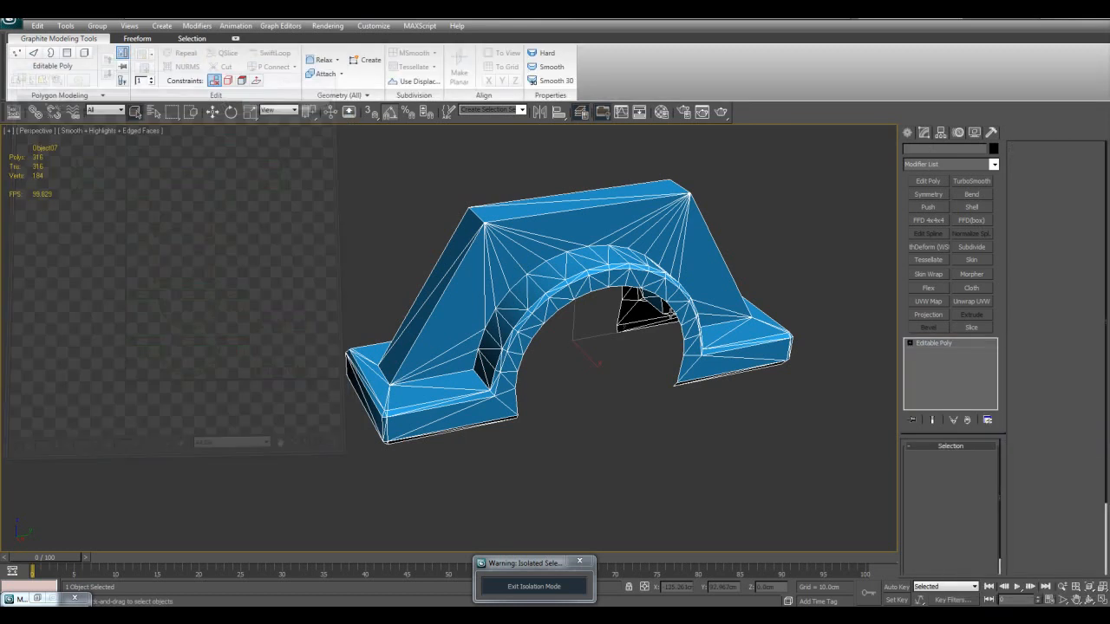
# - Assign the checker material to the arched part
pyautogui.keyDown('alt'); pyautogui.moveTo(669, 311); pyautogui.dragTo(692, 318, button='middle'); pyautogui.keyUp('alt')
pyautogui.press('m')
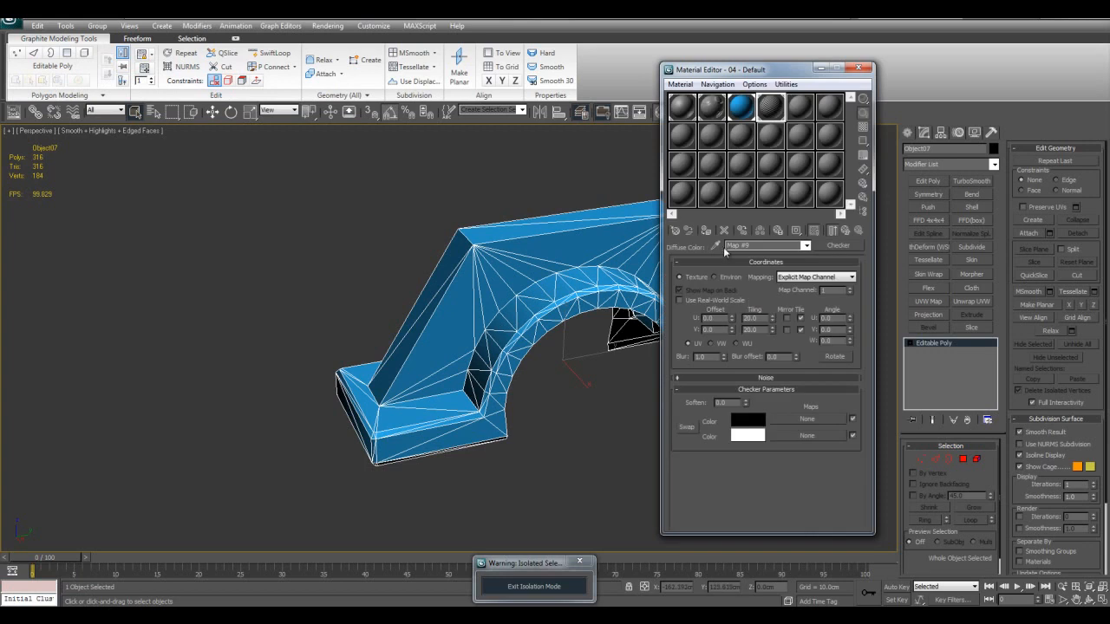
pyautogui.click(706, 230)
pyautogui.click(822, 70)
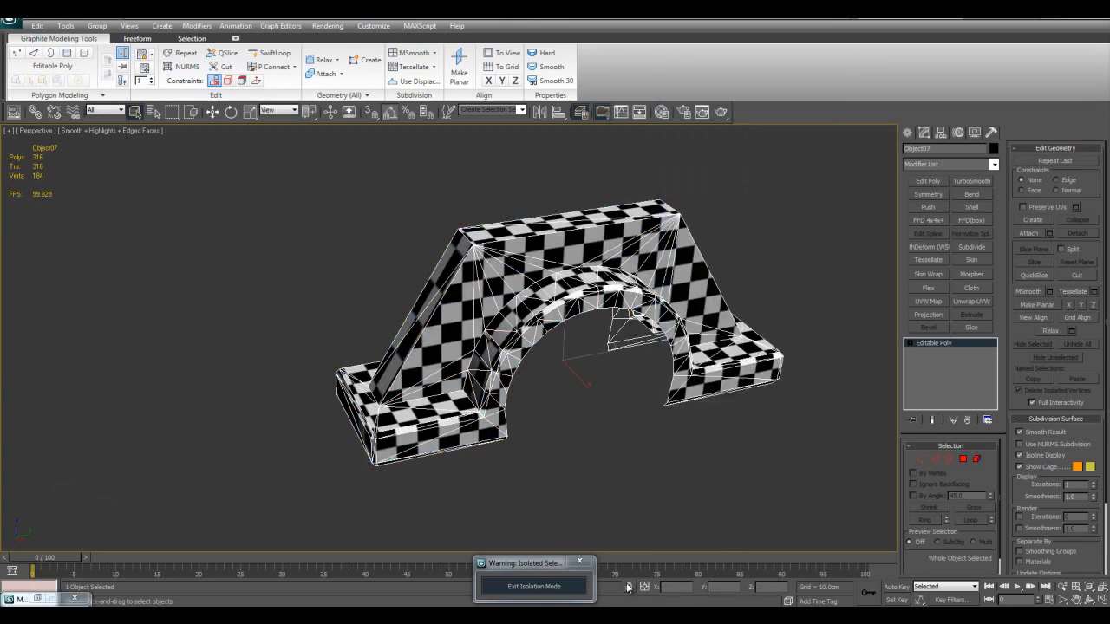
# - Leave isolation mode, select the tank's hollow cylinder and isolate it
pyautogui.click(564, 587)
pyautogui.click(656, 280)
pyautogui.scroll(-3, 657, 280)
pyautogui.moveTo(656, 280); pyautogui.dragTo(611, 300, button='middle')
pyautogui.scroll(-2, 611, 300)
pyautogui.click(485, 354)
pyautogui.hotkey('alt', 'q')
pyautogui.scroll(-4, 583, 356)
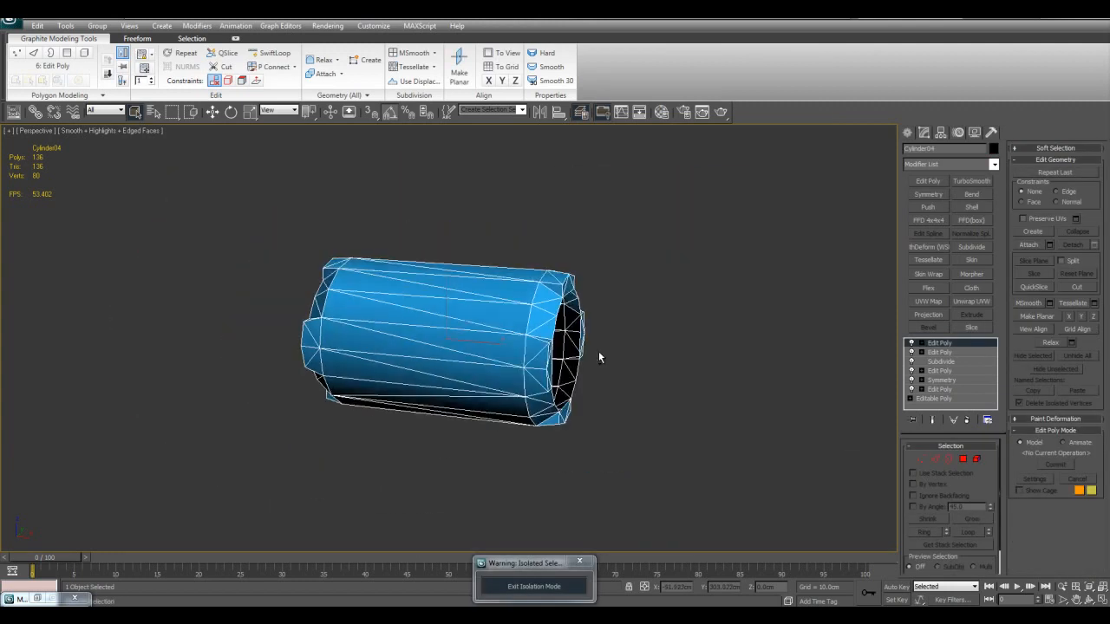
pyautogui.scroll(2, 598, 347)
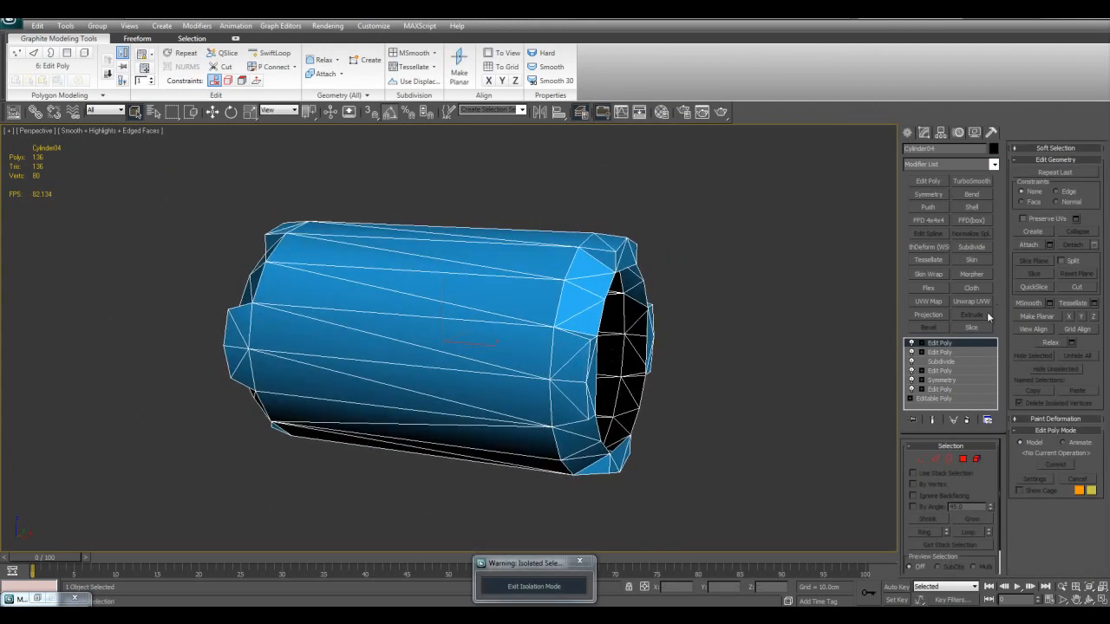
# - Add an Unwrap UVW modifier to the cylinder, enter face selection including backfaces, use thin seams and hide map seams
pyautogui.click(971, 302)
pyautogui.click(922, 343)
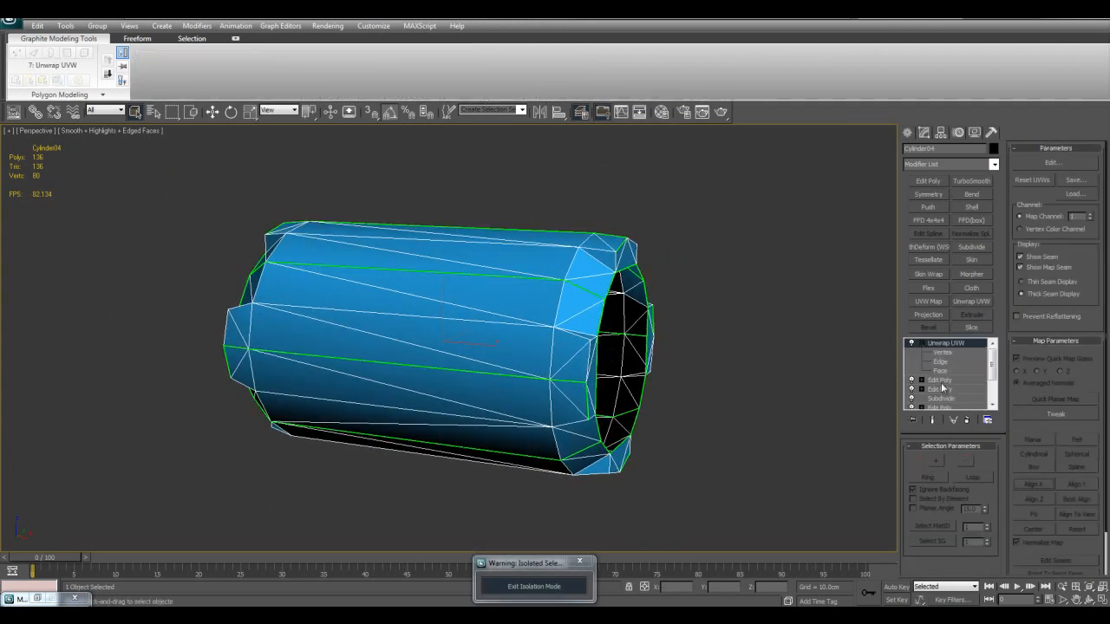
pyautogui.click(944, 370)
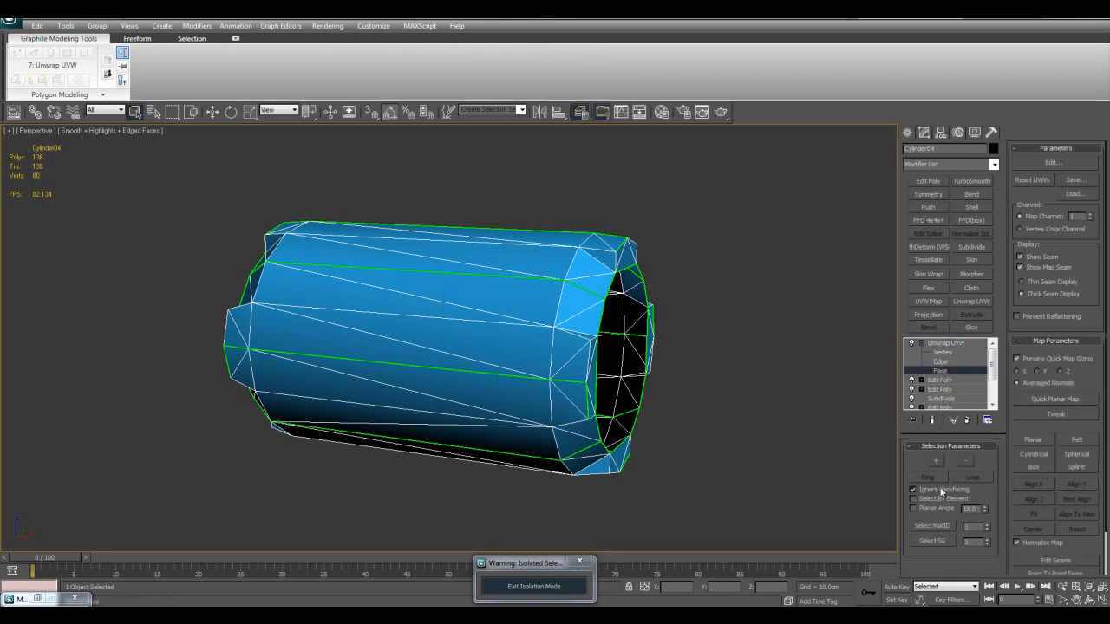
pyautogui.keyDown('alt'); pyautogui.moveTo(647, 366); pyautogui.dragTo(688, 353, button='middle'); pyautogui.keyUp('alt')
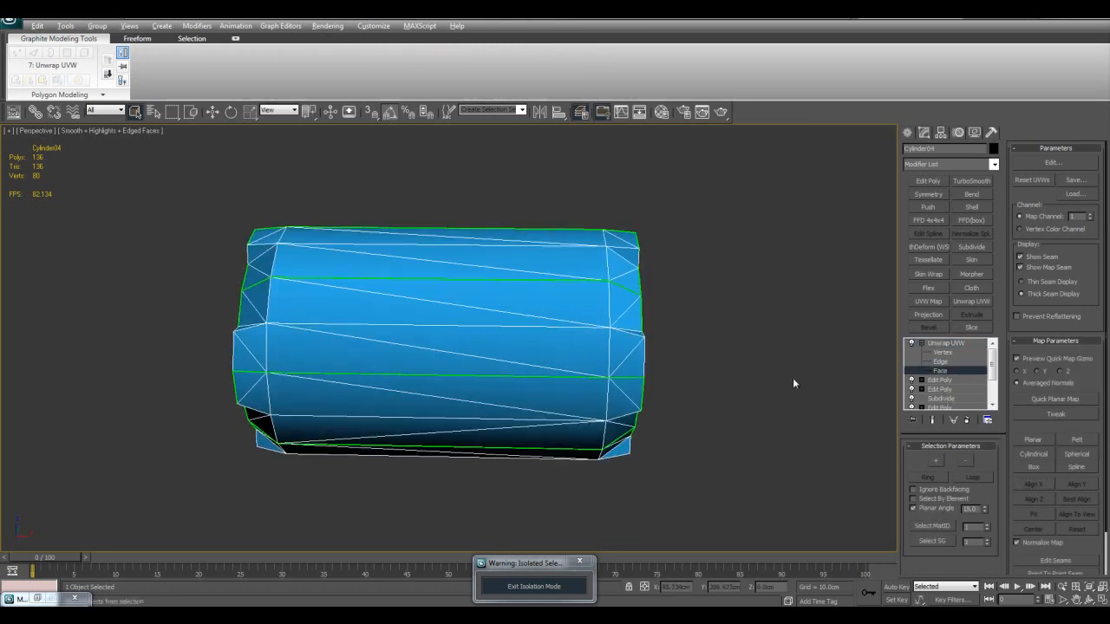
pyautogui.click(726, 324)
pyautogui.click(1048, 280)
pyautogui.click(1046, 267)
# - Select the cylinder's long side faces and grow the selection to include the neighbouring faces at both ends
pyautogui.moveTo(420, 185); pyautogui.dragTo(508, 459)
pyautogui.keyDown('alt'); pyautogui.moveTo(726, 409); pyautogui.dragTo(664, 391, button='middle'); pyautogui.keyUp('alt')
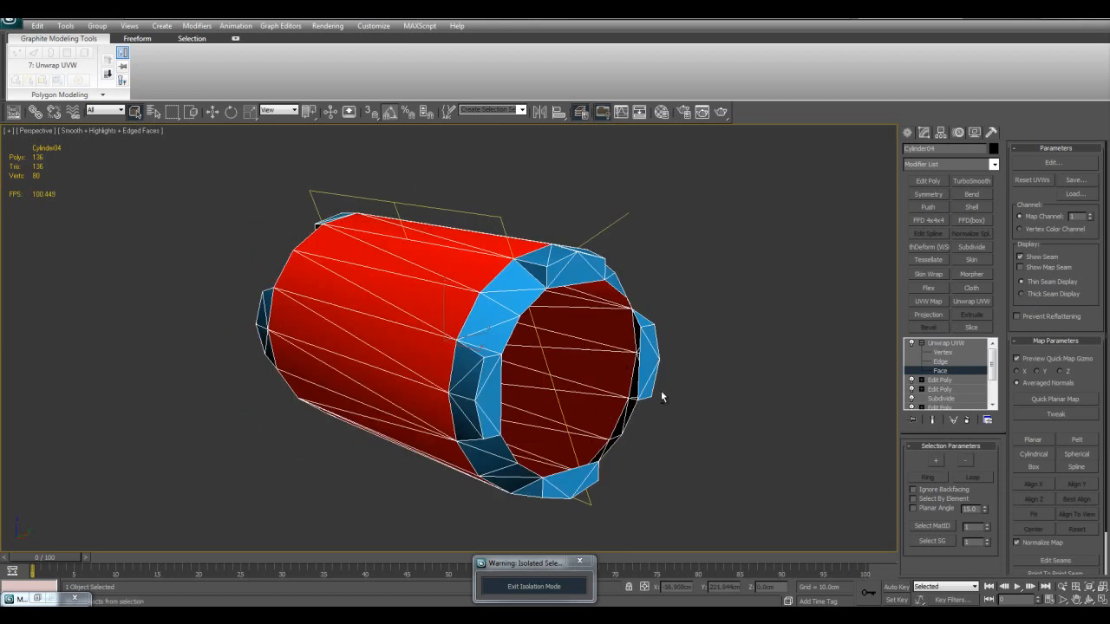
pyautogui.click(937, 463)
pyautogui.keyDown('alt'); pyautogui.moveTo(539, 314); pyautogui.dragTo(684, 348, button='middle'); pyautogui.keyUp('alt')
# - Apply cylindrical mapping to the selected faces and align its gizmo along the cylinder's length with Best Align
pyautogui.click(1038, 456)
pyautogui.scroll(-2, 688, 373)
pyautogui.keyDown('alt'); pyautogui.moveTo(569, 283); pyautogui.dragTo(551, 322, button='middle'); pyautogui.keyUp('alt')
pyautogui.scroll(1, 551, 323)
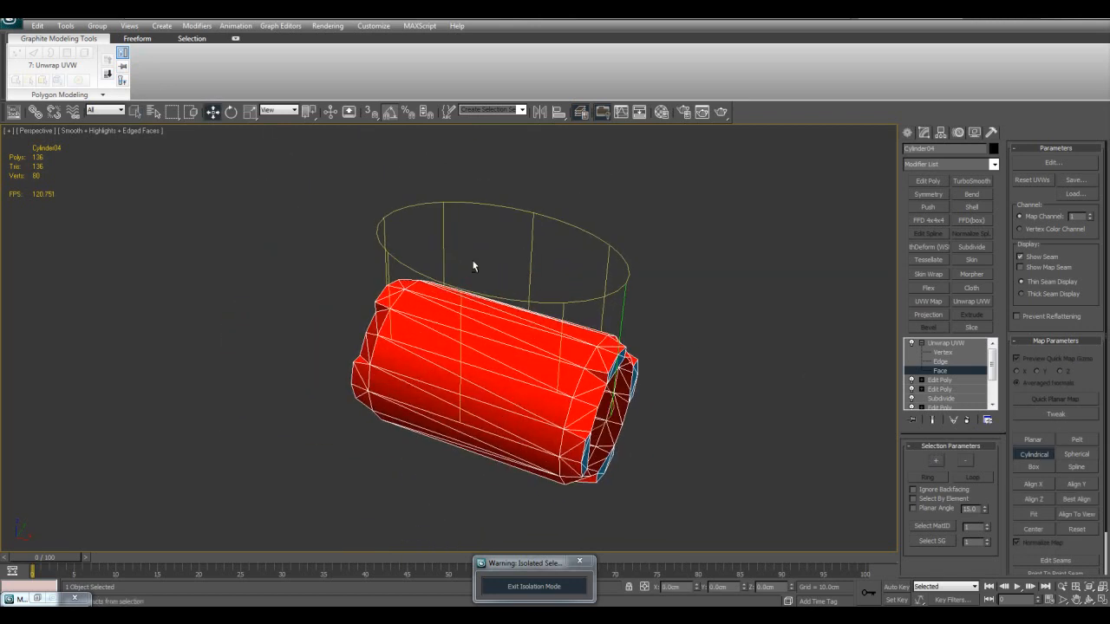
pyautogui.keyDown('alt'); pyautogui.moveTo(566, 241); pyautogui.dragTo(577, 278, button='middle'); pyautogui.keyUp('alt')
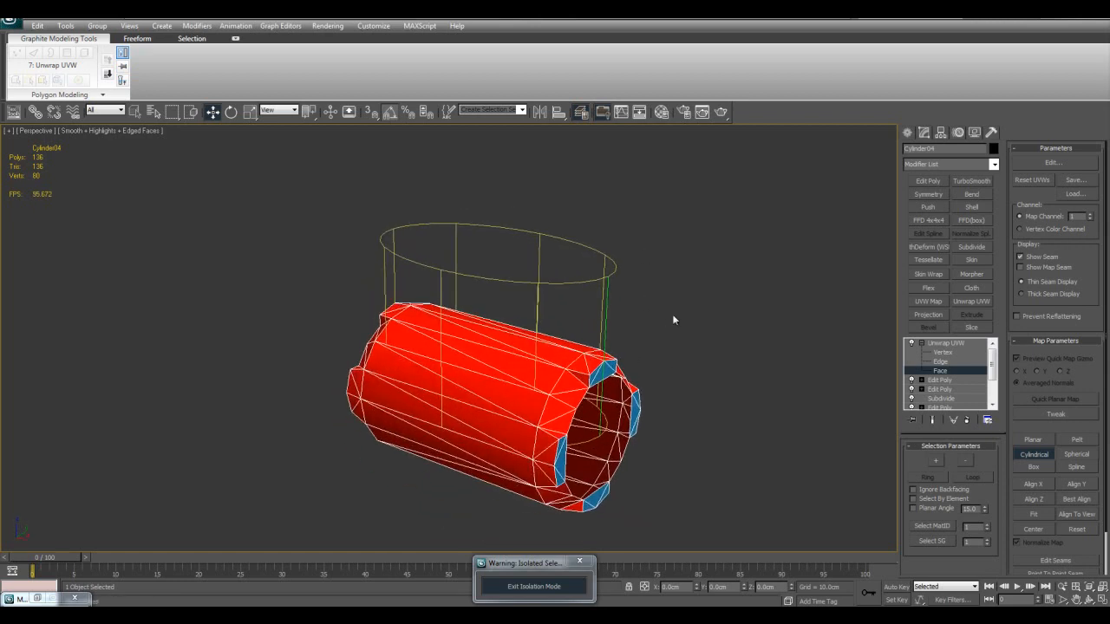
pyautogui.click(1087, 502)
pyautogui.keyDown('alt'); pyautogui.moveTo(473, 313); pyautogui.dragTo(496, 292, button='middle'); pyautogui.keyUp('alt')
pyautogui.keyDown('alt'); pyautogui.moveTo(486, 416); pyautogui.dragTo(546, 400, button='middle'); pyautogui.keyUp('alt')
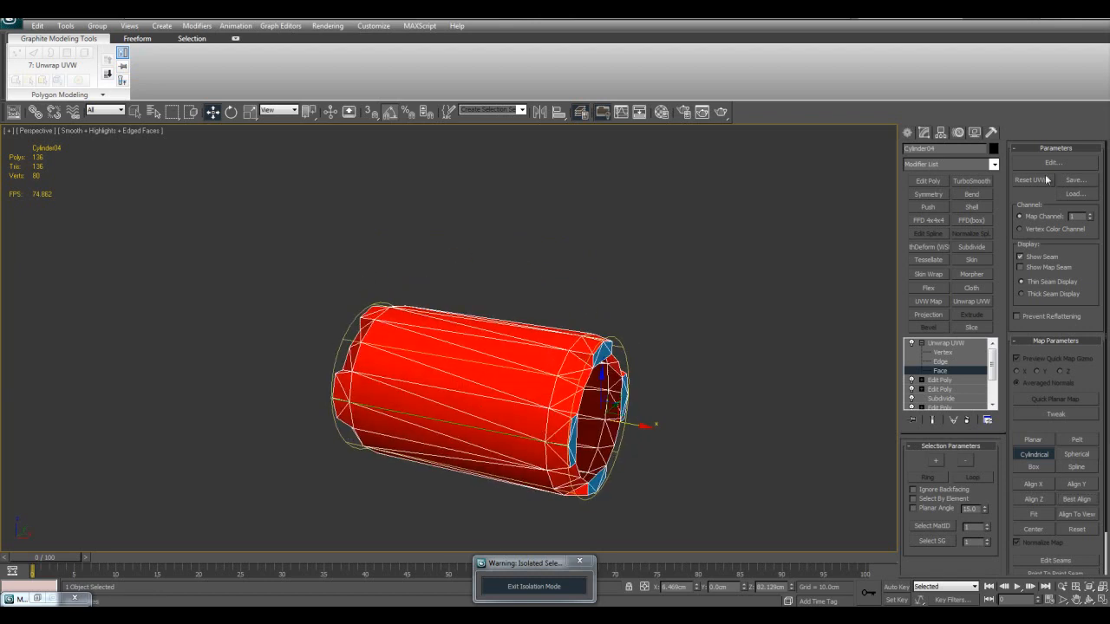
# - Open the cylinder's UVs for editing and fit the mapping gizmo to the selected faces
pyautogui.click(1056, 162)
pyautogui.scroll(-3, 236, 241)
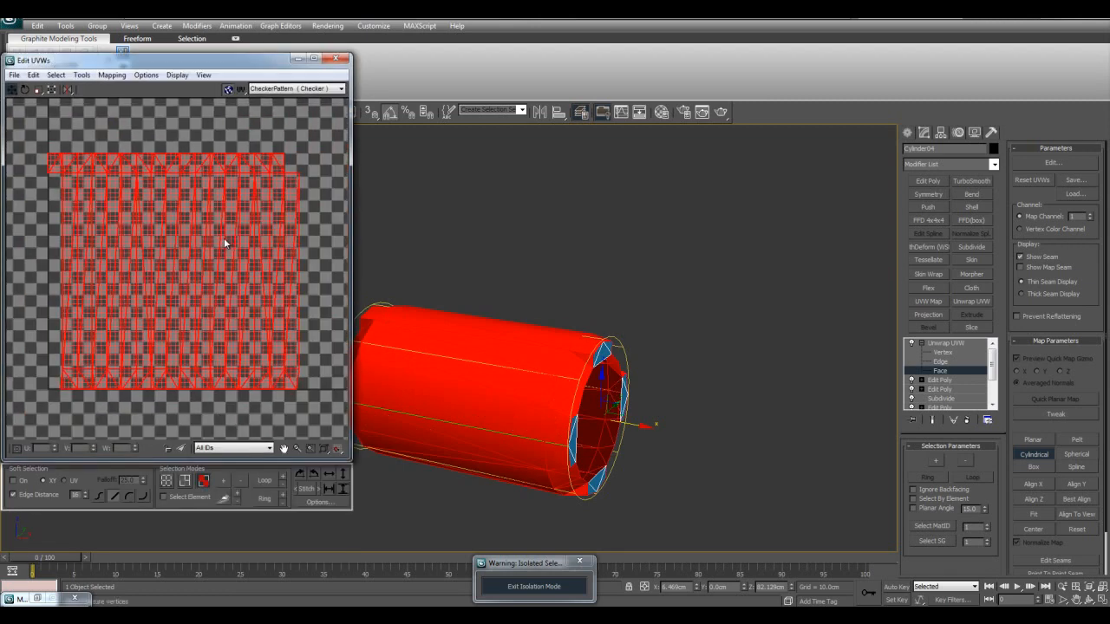
pyautogui.click(1028, 512)
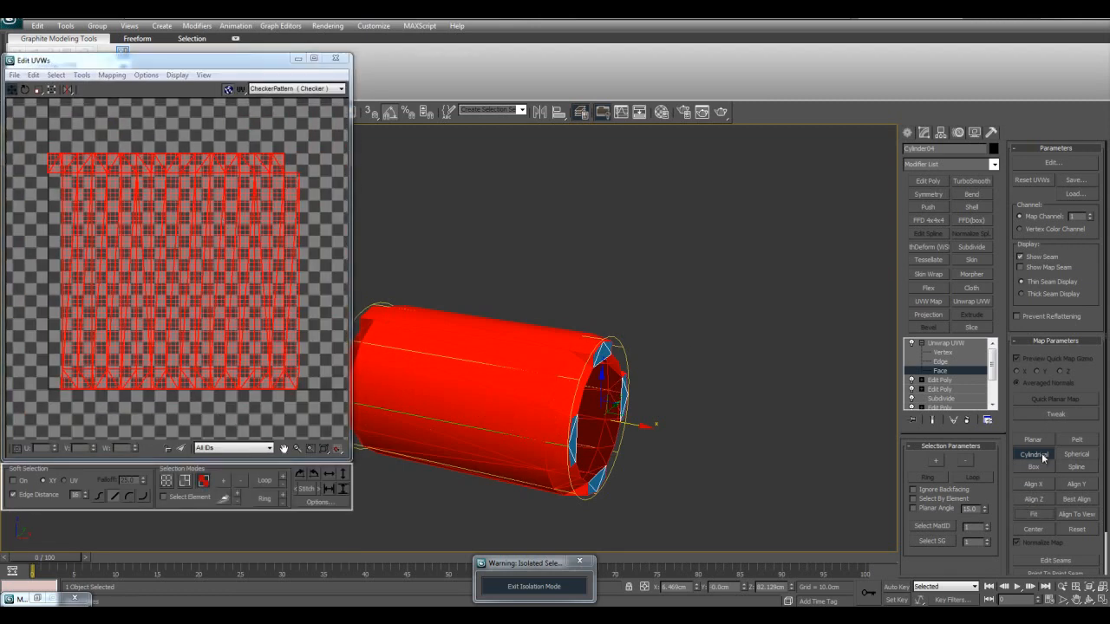
# - Adjust the cylindrical mapping gizmo slightly around the hollow cylinder's selected faces and finish the cylindrical mapping
pyautogui.keyDown('alt'); pyautogui.moveTo(579, 357); pyautogui.dragTo(720, 384, button='middle'); pyautogui.keyUp('alt')
pyautogui.moveTo(758, 390); pyautogui.dragTo(764, 390)
pyautogui.rightClick(759, 394)
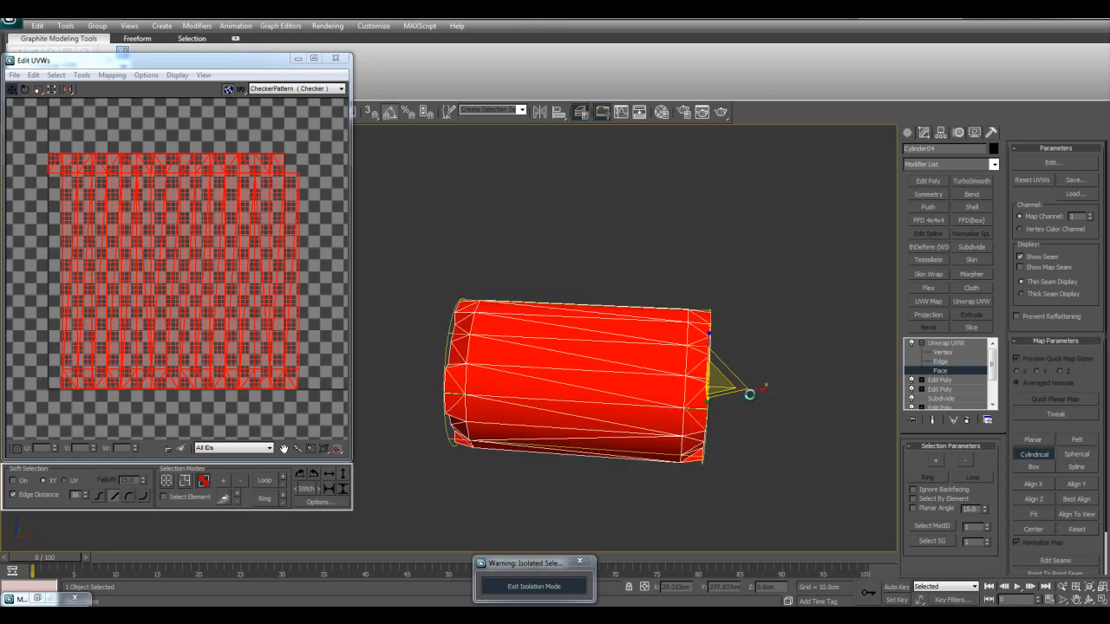
pyautogui.keyDown('alt'); pyautogui.moveTo(679, 373); pyautogui.dragTo(691, 391, button='middle'); pyautogui.keyUp('alt')
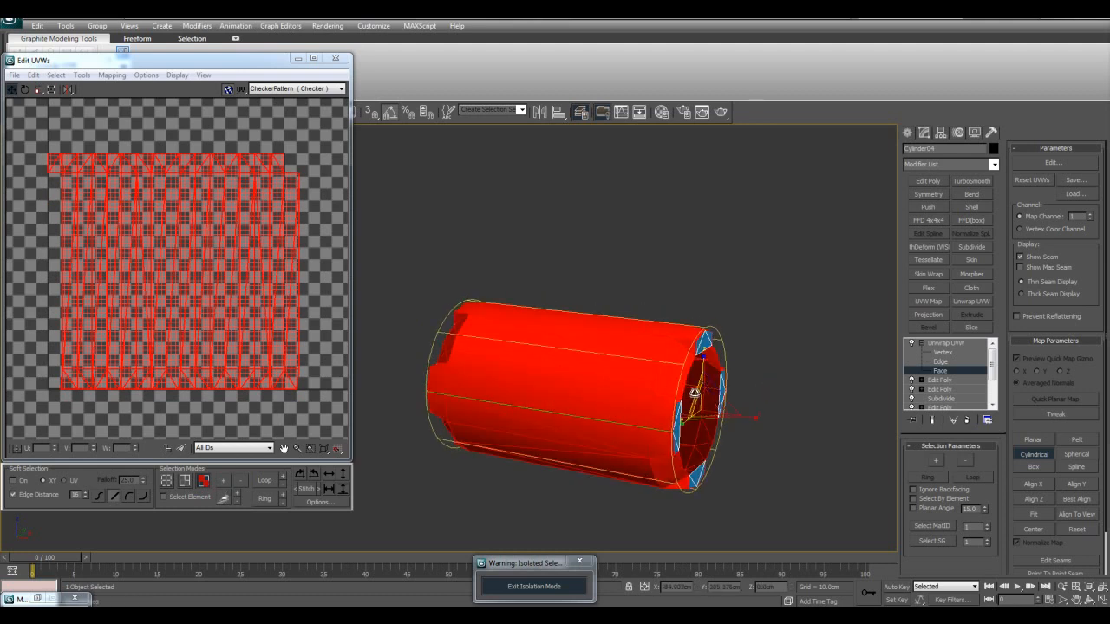
pyautogui.keyDown('alt'); pyautogui.moveTo(693, 392); pyautogui.dragTo(710, 389, button='middle'); pyautogui.keyUp('alt')
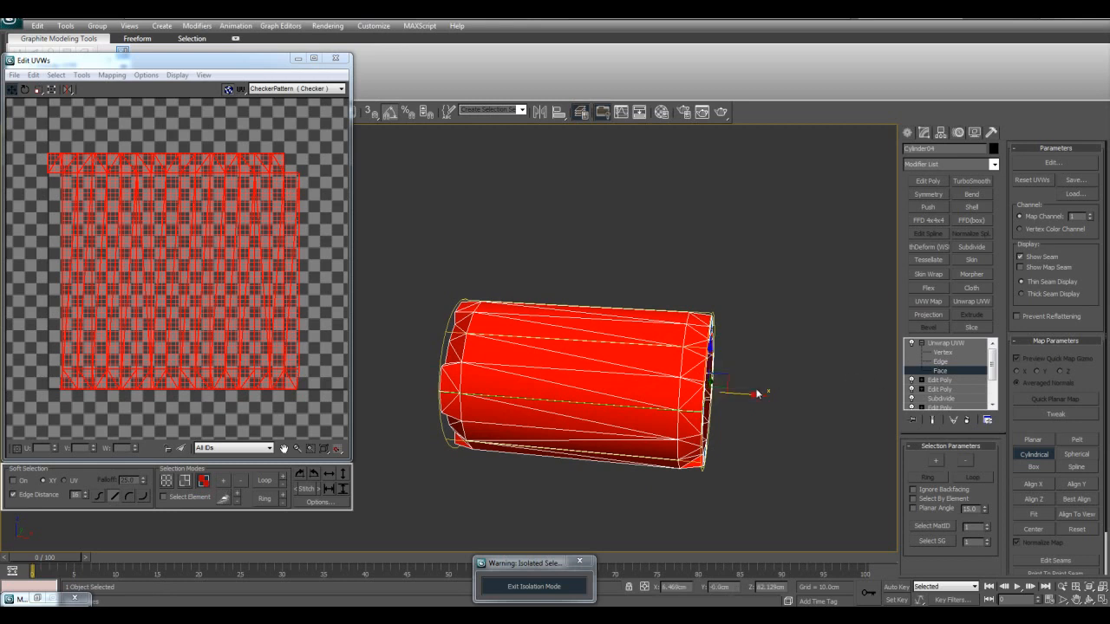
pyautogui.moveTo(744, 394)
pyautogui.mouseDown()
pyautogui.moveTo(754, 396)
pyautogui.moveTo(743, 396)
pyautogui.mouseUp()
pyautogui.keyDown('alt'); pyautogui.moveTo(711, 378); pyautogui.dragTo(694, 381, button='middle'); pyautogui.keyUp('alt')
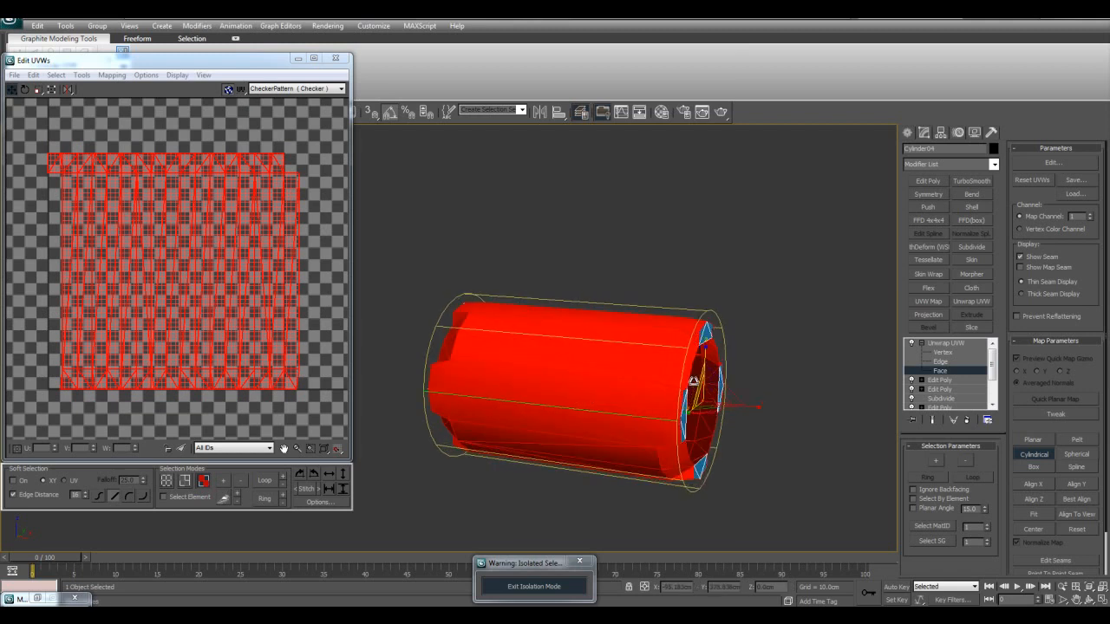
pyautogui.moveTo(219, 246); pyautogui.dragTo(217, 235, button='middle')
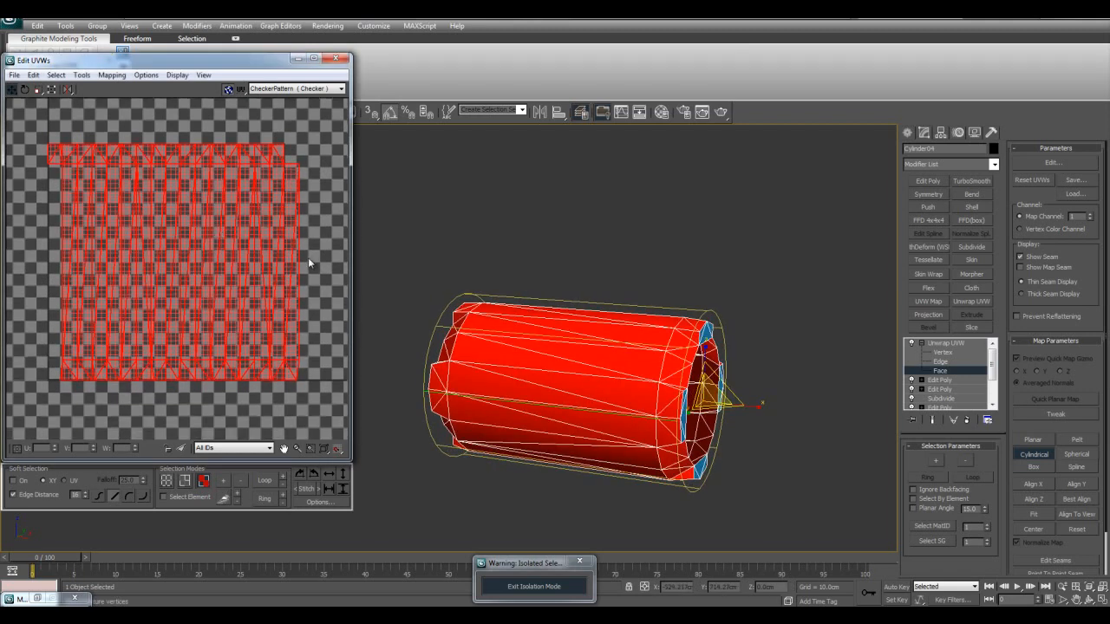
pyautogui.click(1025, 454)
pyautogui.click(779, 387)
pyautogui.moveTo(743, 378); pyautogui.dragTo(724, 351, button='middle')
pyautogui.moveTo(247, 226); pyautogui.dragTo(208, 240, button='middle')
pyautogui.click(166, 480)
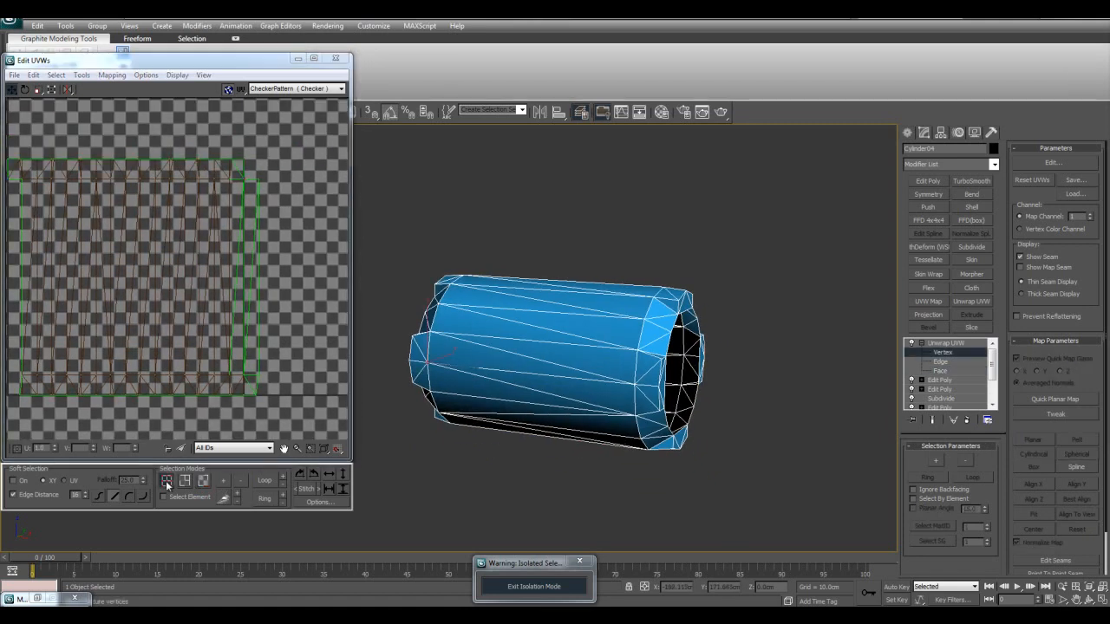
pyautogui.click(81, 74)
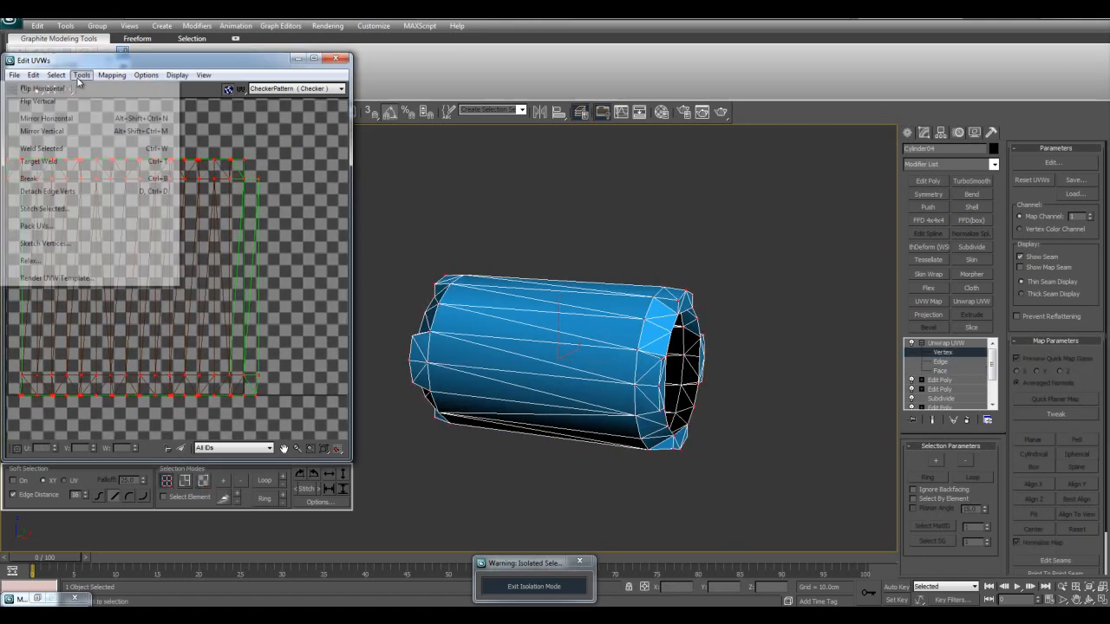
pyautogui.click(49, 160)
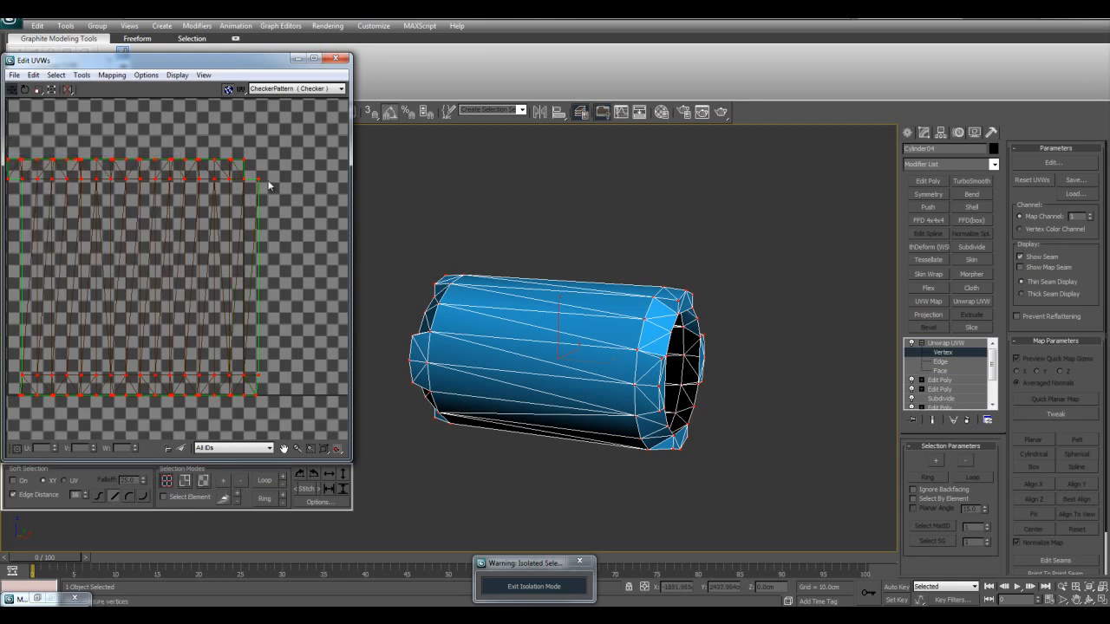
pyautogui.scroll(-1, 270, 219)
# - Select the cylinder's side UV shell as an element and move it just right of the UV tile
pyautogui.click(203, 481)
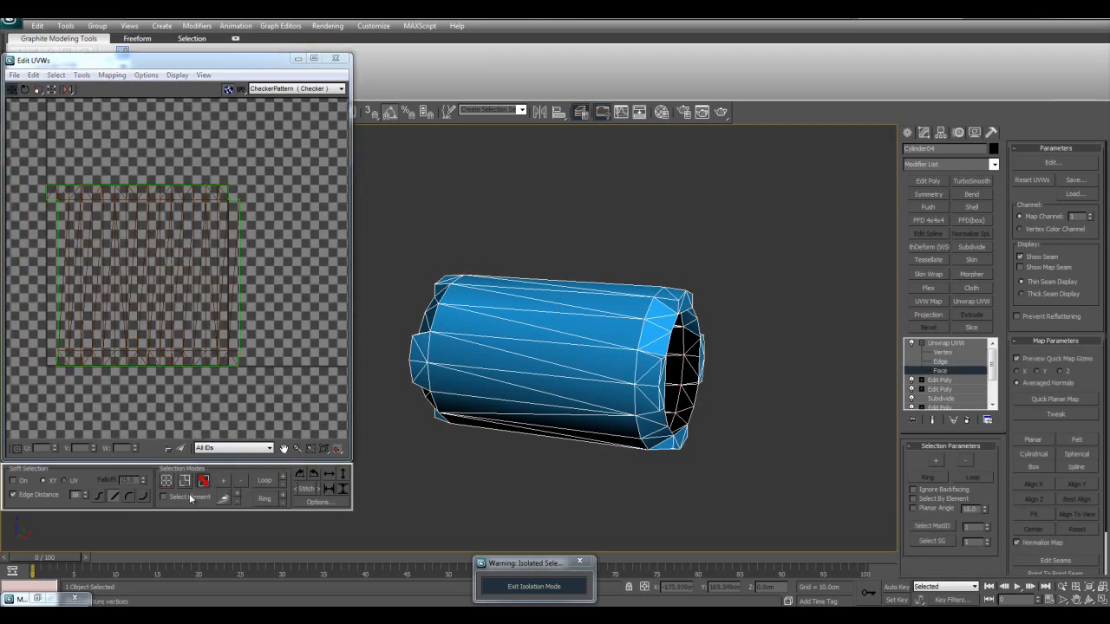
pyautogui.scroll(-1, 178, 273)
pyautogui.moveTo(155, 274); pyautogui.dragTo(312, 274)
pyautogui.moveTo(727, 325); pyautogui.dragTo(711, 345, button='middle')
# - Invert the face selection, planar-map the end-rim faces along X and move their shells below the UV tile
pyautogui.hotkey('ctrl', 'i')
pyautogui.keyDown('alt'); pyautogui.moveTo(728, 305); pyautogui.dragTo(607, 278, button='middle'); pyautogui.keyUp('alt')
pyautogui.scroll(2, 607, 277)
pyautogui.scroll(-2, 893, 364)
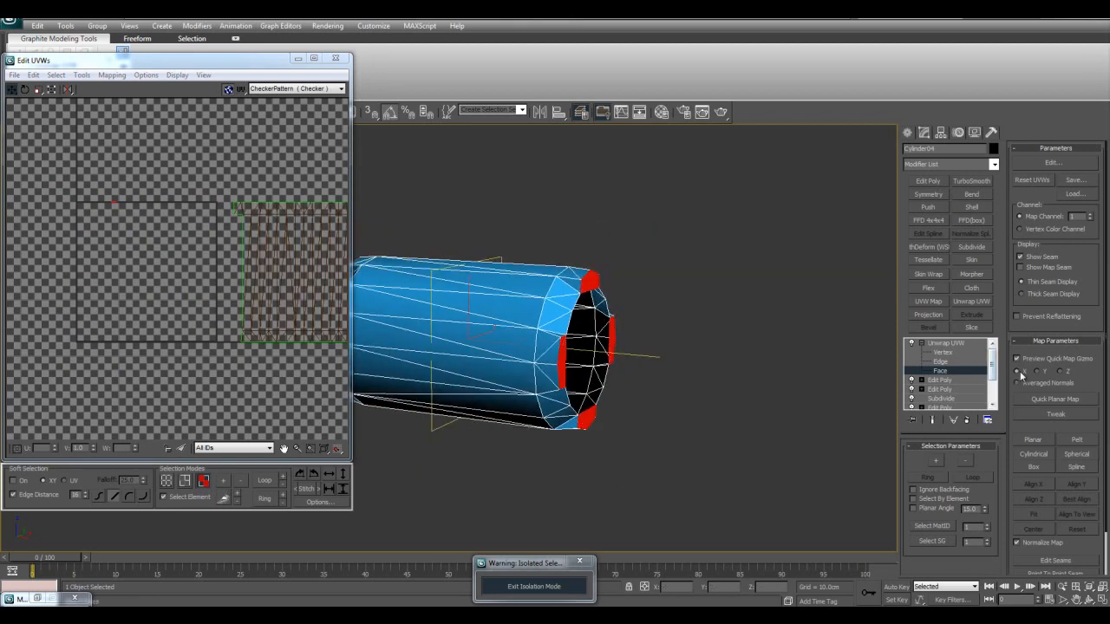
pyautogui.click(1050, 399)
pyautogui.moveTo(198, 232); pyautogui.dragTo(220, 382)
pyautogui.moveTo(236, 356); pyautogui.dragTo(212, 294, button='middle')
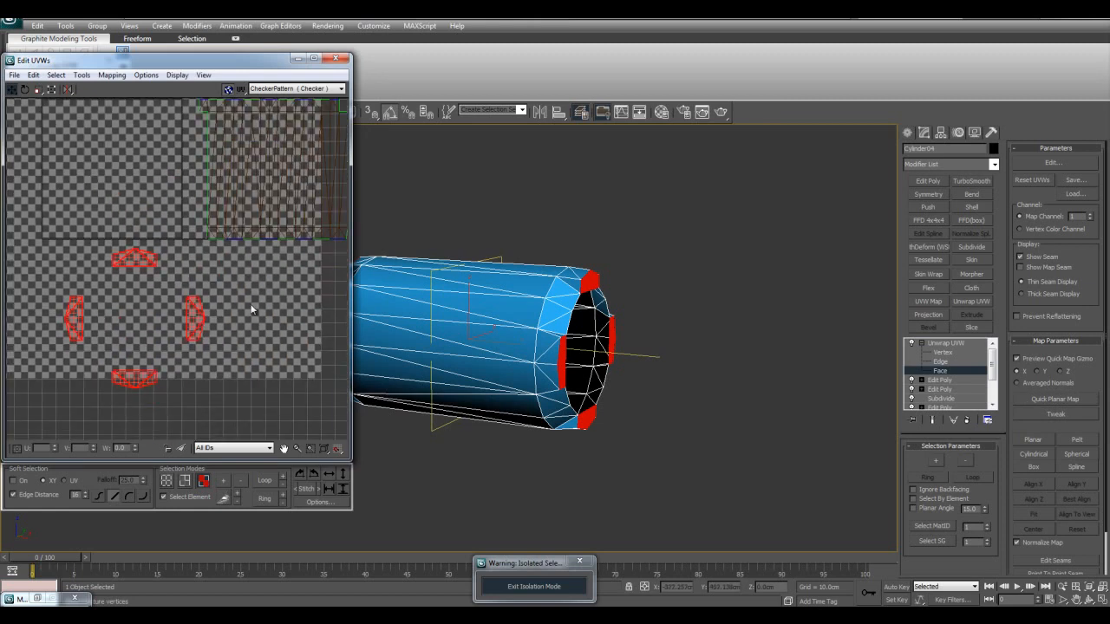
# - Separate the four pairs of overlapping end-rim shells by moving one shell of each pair aside
pyautogui.click(240, 312)
pyautogui.moveTo(183, 305); pyautogui.dragTo(211, 305)
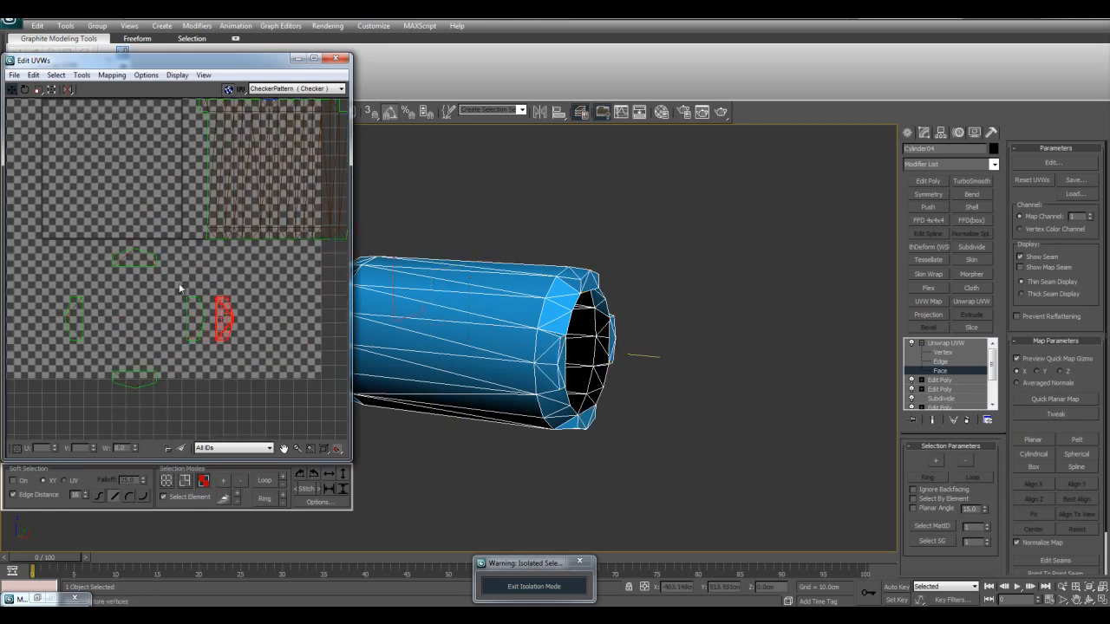
pyautogui.moveTo(147, 265); pyautogui.dragTo(147, 295)
pyautogui.moveTo(76, 315); pyautogui.dragTo(52, 316)
pyautogui.moveTo(120, 375); pyautogui.dragTo(119, 392)
pyautogui.click(139, 324)
# - Select the inverted faces among the end-rim shells and mirror them horizontally
pyautogui.click(56, 76)
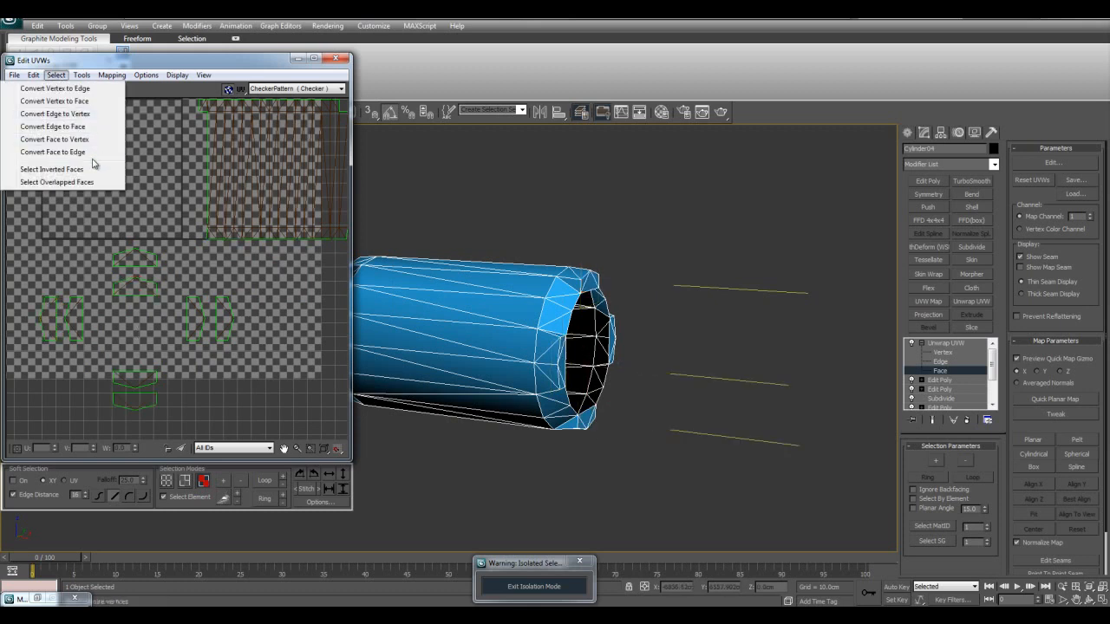
pyautogui.click(78, 169)
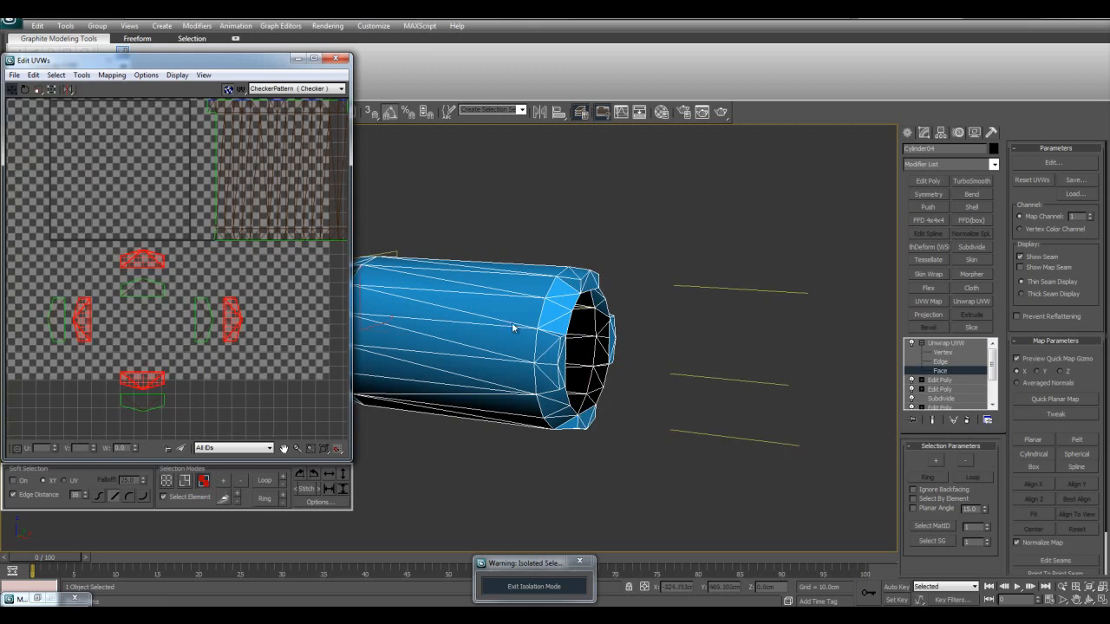
pyautogui.press('z')
pyautogui.keyDown('alt'); pyautogui.moveTo(719, 362); pyautogui.dragTo(639, 324, button='middle'); pyautogui.keyUp('alt')
pyautogui.keyDown('alt'); pyautogui.moveTo(558, 420); pyautogui.dragTo(384, 285, button='middle'); pyautogui.keyUp('alt')
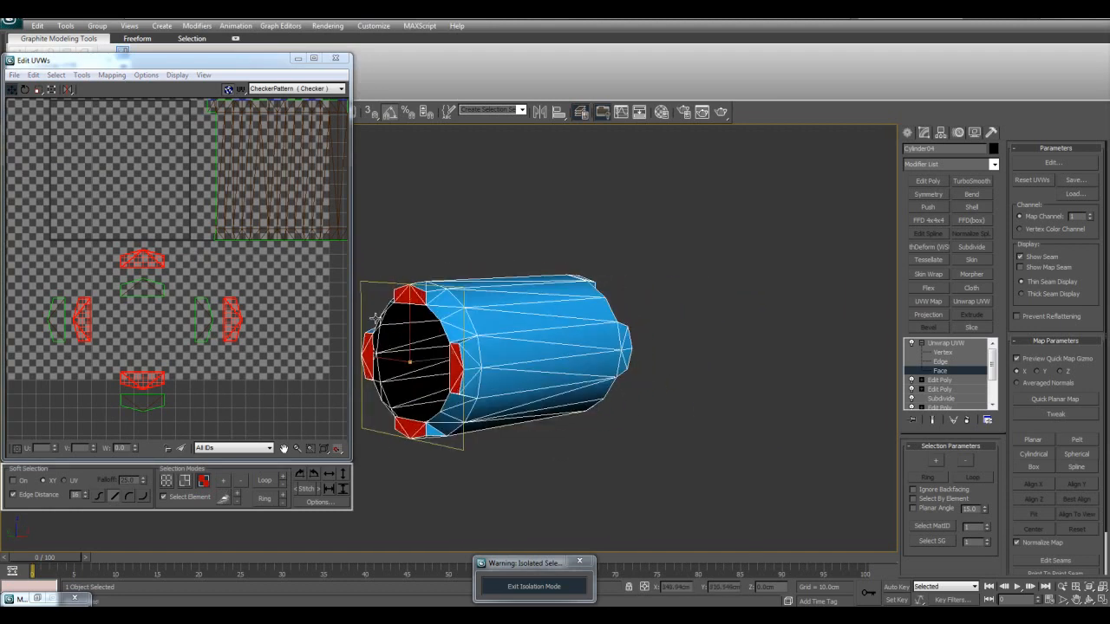
pyautogui.keyDown('alt'); pyautogui.moveTo(594, 401); pyautogui.dragTo(486, 347, button='middle'); pyautogui.keyUp('alt')
pyautogui.click(83, 76)
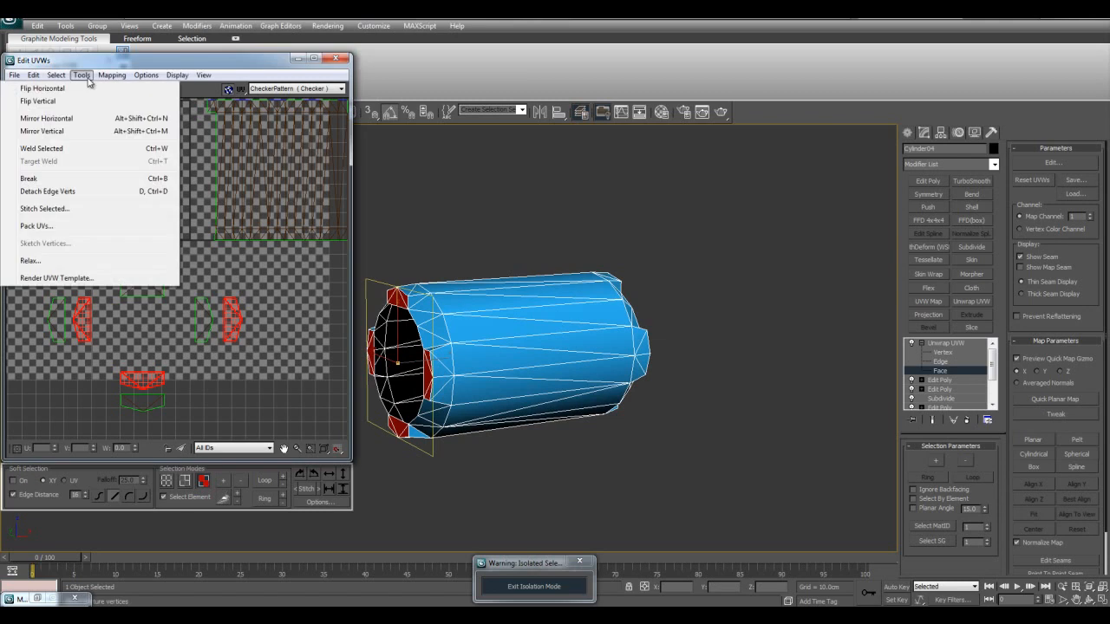
pyautogui.click(78, 119)
# - Check the cylinder's UVs for remaining inverted faces and overlapped faces
pyautogui.click(85, 105)
pyautogui.click(55, 75)
pyautogui.click(65, 169)
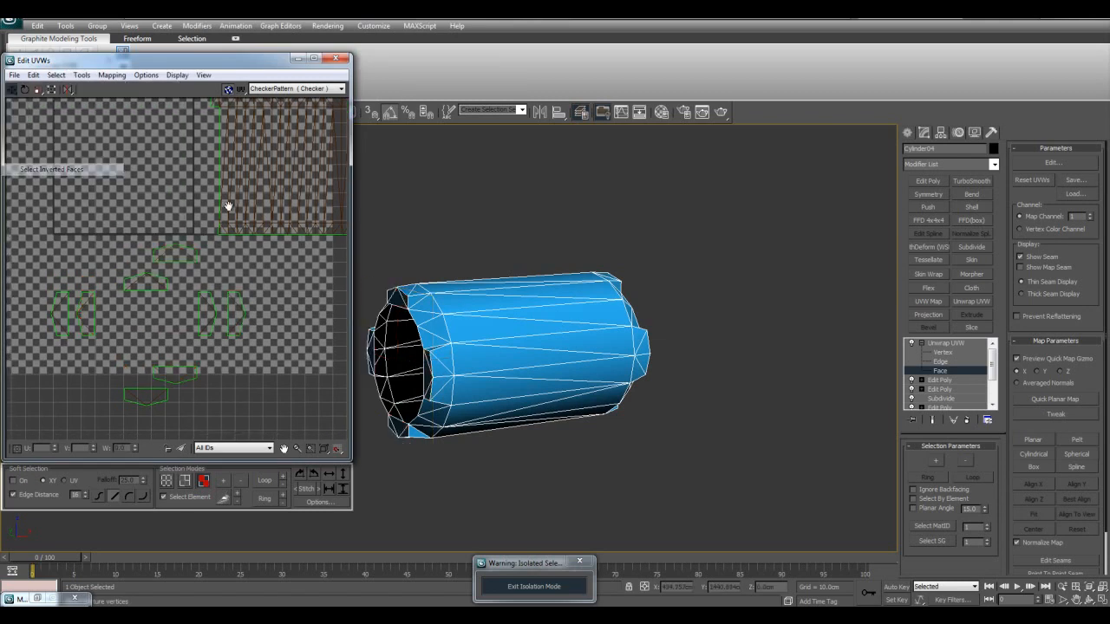
pyautogui.click(55, 76)
pyautogui.click(94, 181)
pyautogui.moveTo(214, 217); pyautogui.dragTo(259, 277, button='middle')
# - Close the UV editor and collapse the cylinder's modifier stack to an editable poly
pyautogui.click(335, 58)
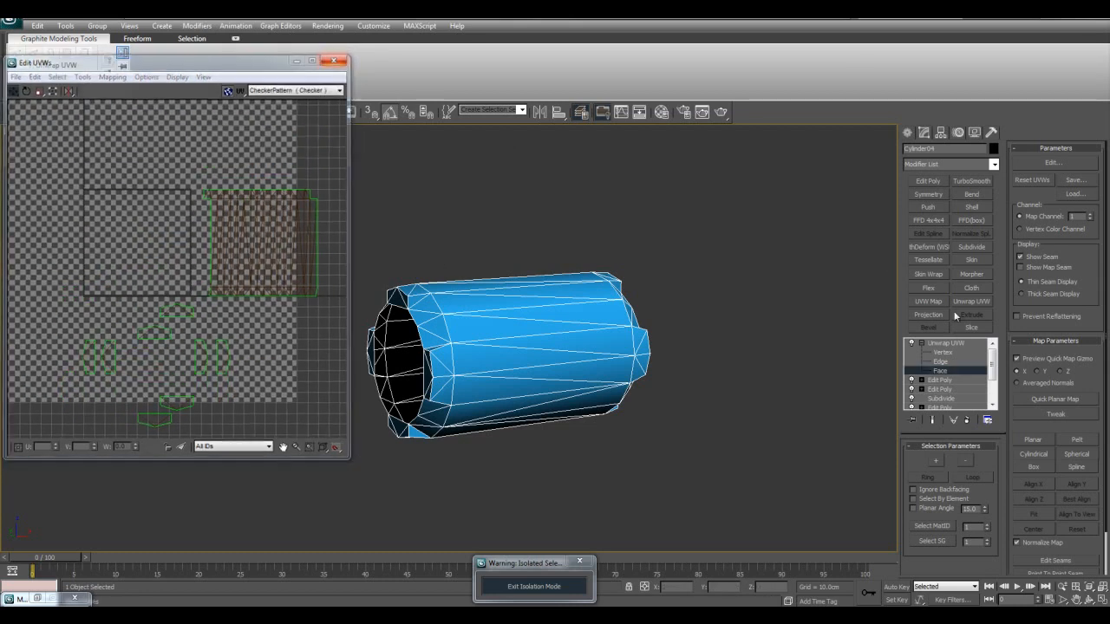
pyautogui.click(945, 344)
pyautogui.rightClick(946, 347)
pyautogui.click(945, 454)
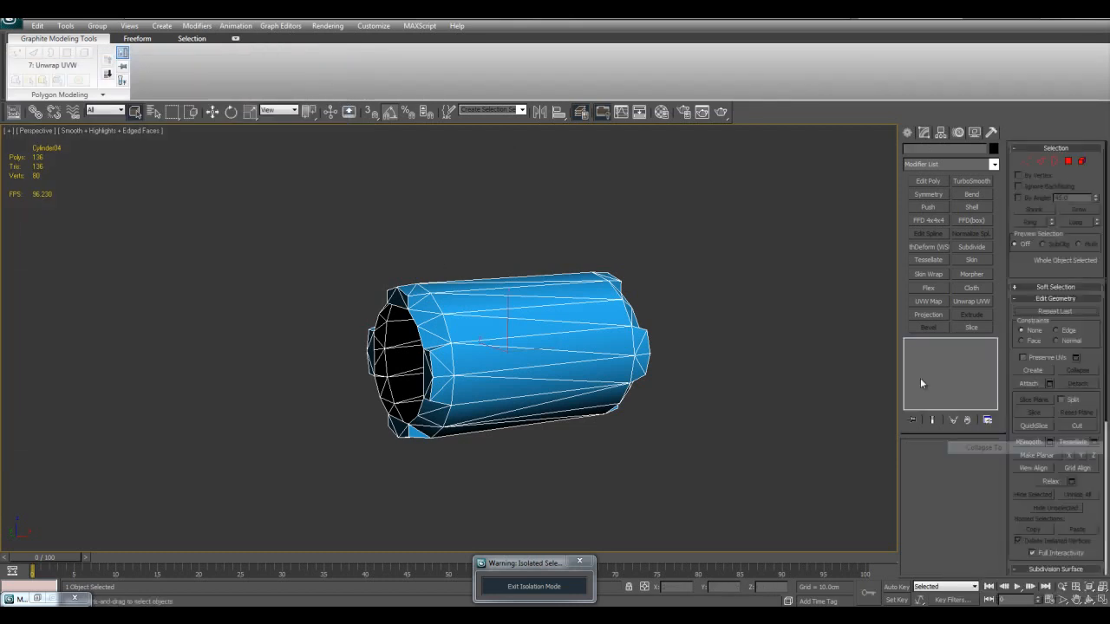
# - Assign the black-and-white checker material to the hollow cylinder and close the material editor
pyautogui.press('m')
pyautogui.click(710, 233)
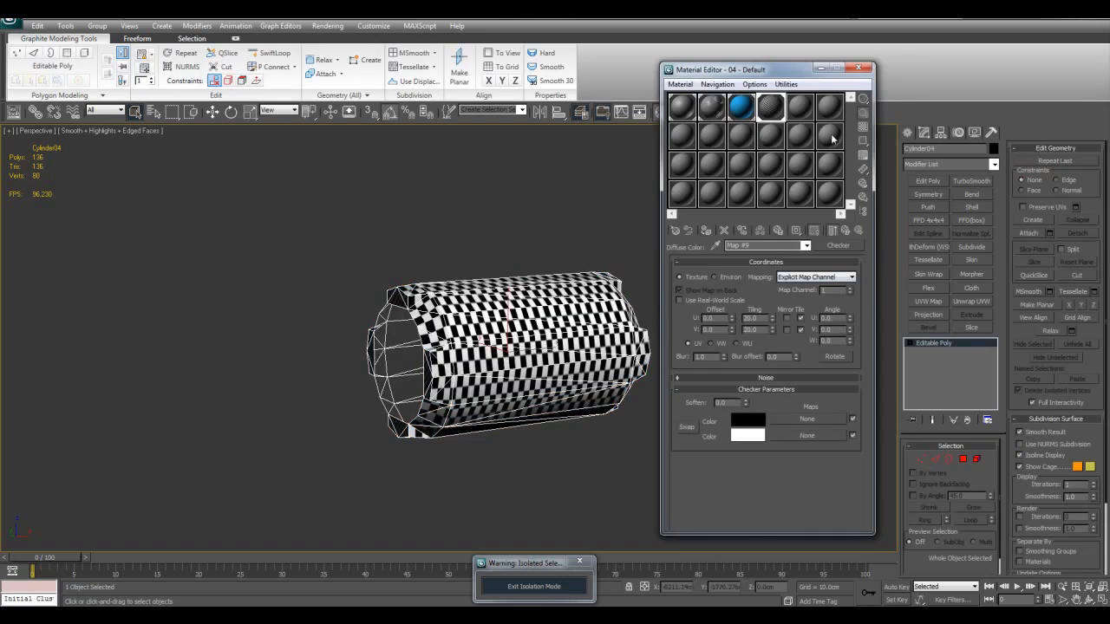
pyautogui.click(858, 68)
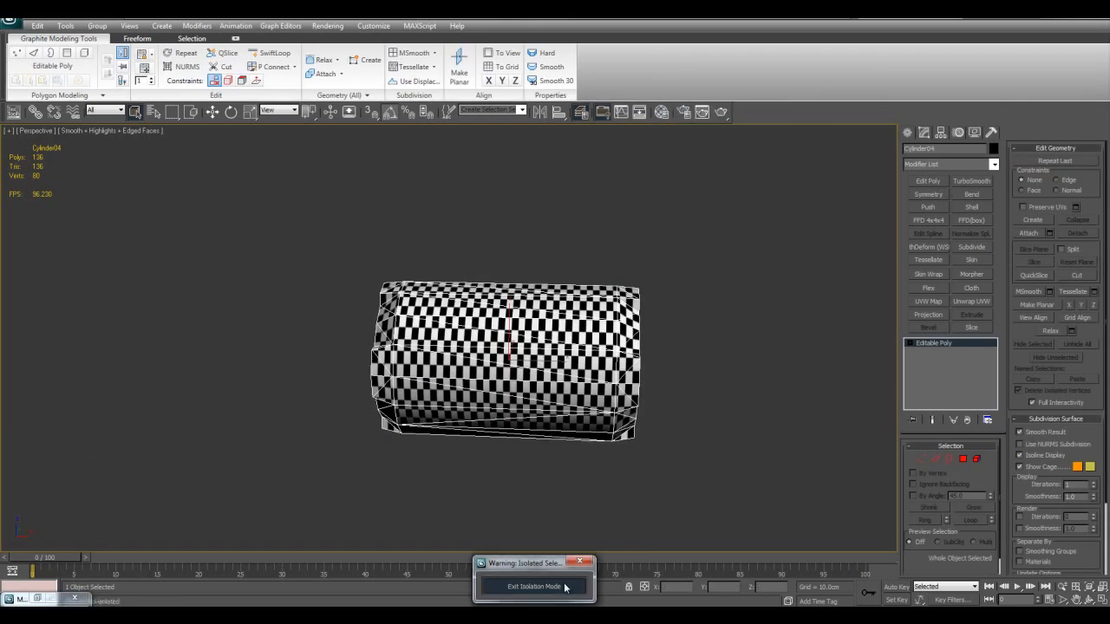
# - Exit isolation mode, then select and isolate the blue T-shaped pipe fitting beside the checkered parts
pyautogui.click(533, 586)
pyautogui.hotkey('alt', 'q')
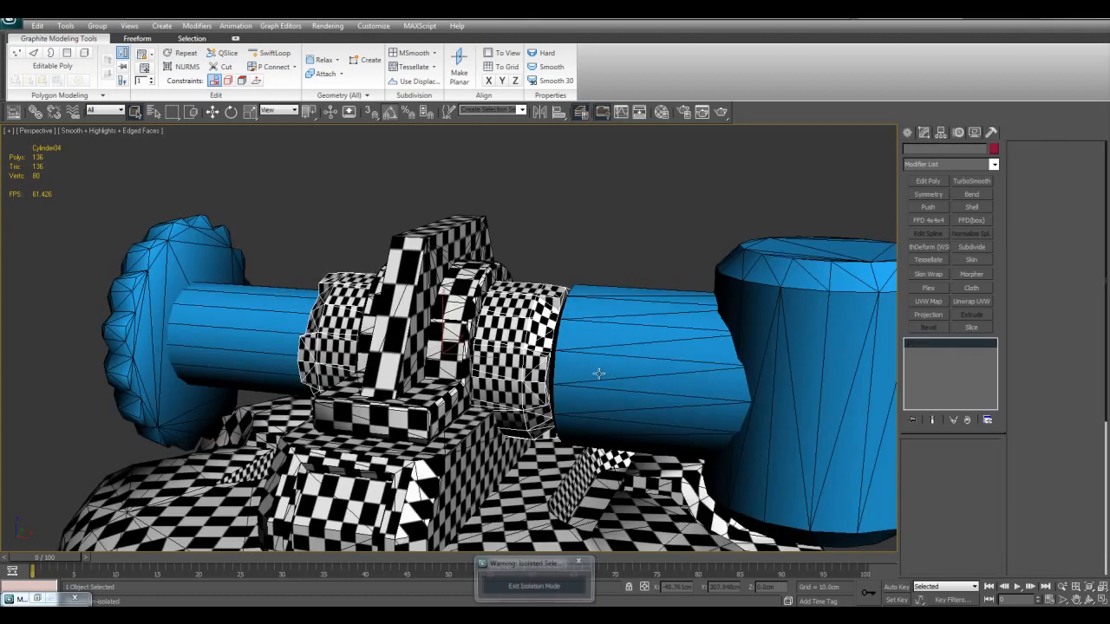
pyautogui.keyDown('alt'); pyautogui.moveTo(572, 379); pyautogui.dragTo(605, 367, button='middle'); pyautogui.keyUp('alt')
pyautogui.click(565, 589)
pyautogui.click(639, 379)
pyautogui.press('z')
pyautogui.scroll(-5, 633, 376)
pyautogui.moveTo(619, 260); pyautogui.dragTo(689, 312, button='middle')
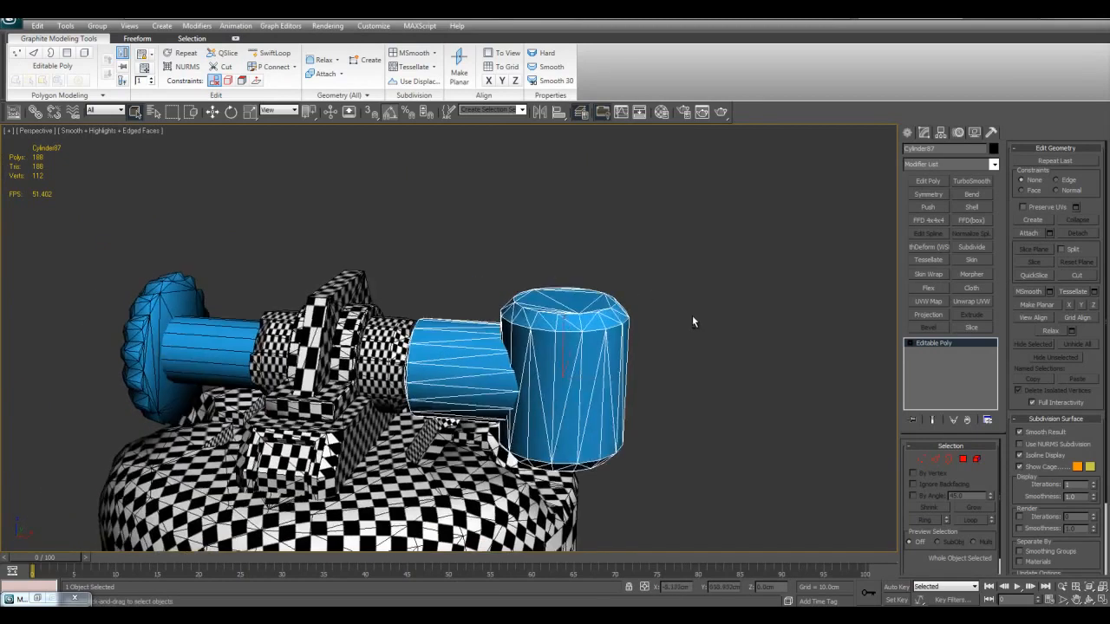
pyautogui.hotkey('alt', 'q')
pyautogui.keyDown('alt'); pyautogui.moveTo(515, 287); pyautogui.dragTo(722, 274, button='middle'); pyautogui.keyUp('alt')
# - Add Unwrap UVW to the fitting, enter face selection with thin seams and hidden map seams, and open its UVs
pyautogui.click(983, 299)
pyautogui.keyDown('alt'); pyautogui.moveTo(649, 339); pyautogui.dragTo(916, 393, button='middle'); pyautogui.keyUp('alt')
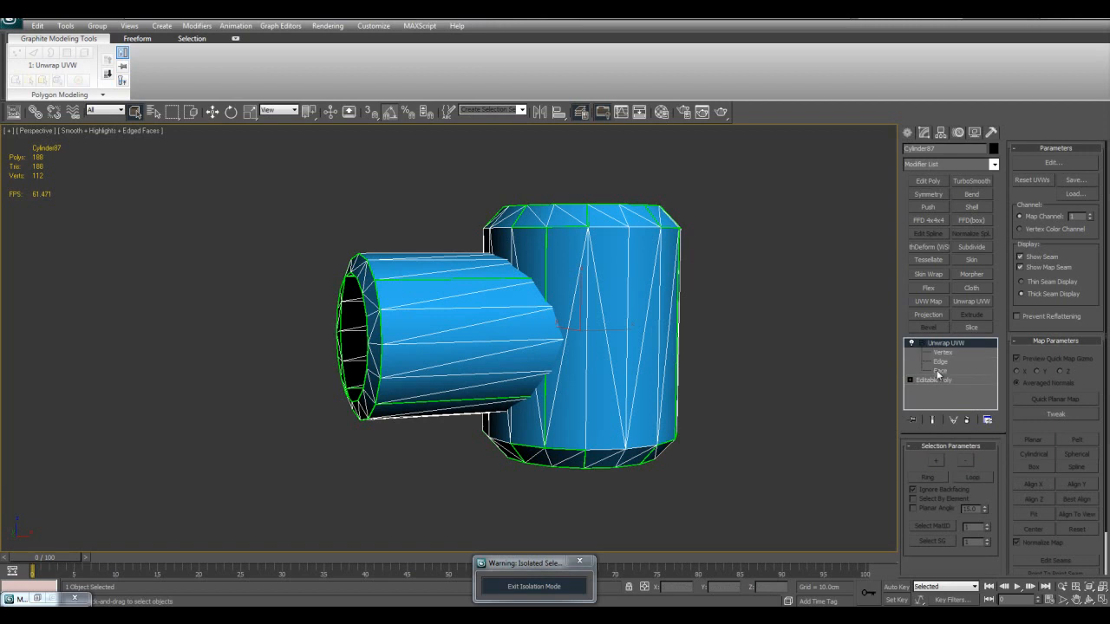
pyautogui.click(938, 371)
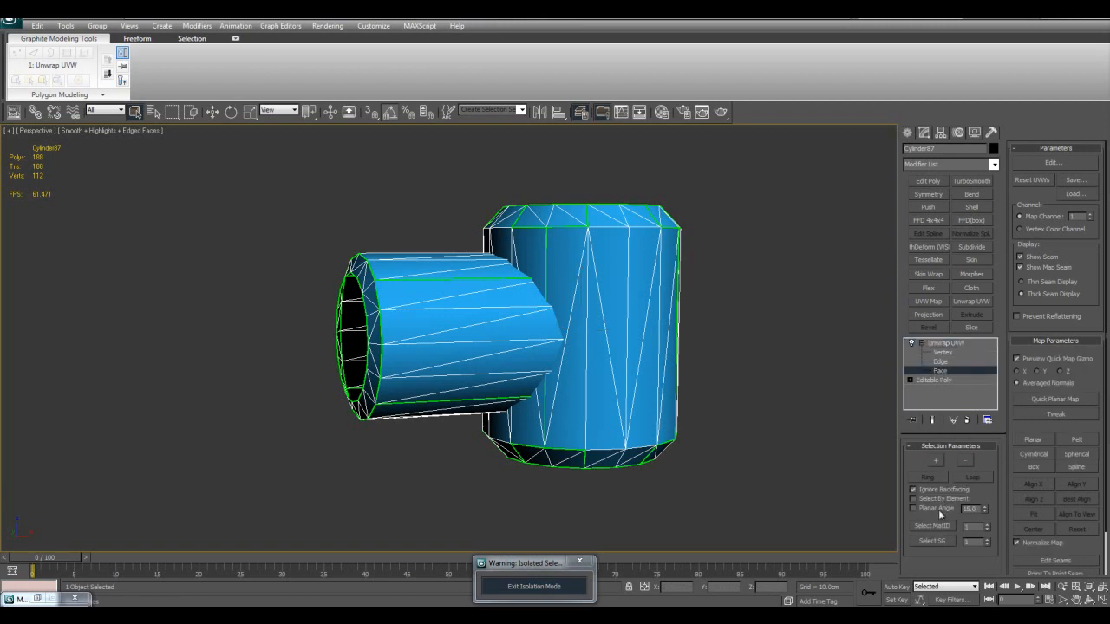
pyautogui.click(1045, 282)
pyautogui.click(1045, 267)
pyautogui.click(1046, 166)
# - Make the fitting see-through and select all faces of its horizontal pipe, including the open rim
pyautogui.moveTo(465, 272)
pyautogui.mouseDown(button='middle')
pyautogui.moveTo(638, 296)
pyautogui.moveTo(585, 274)
pyautogui.moveTo(550, 279)
pyautogui.mouseUp(button='middle')
pyautogui.hotkey('alt', 'x')
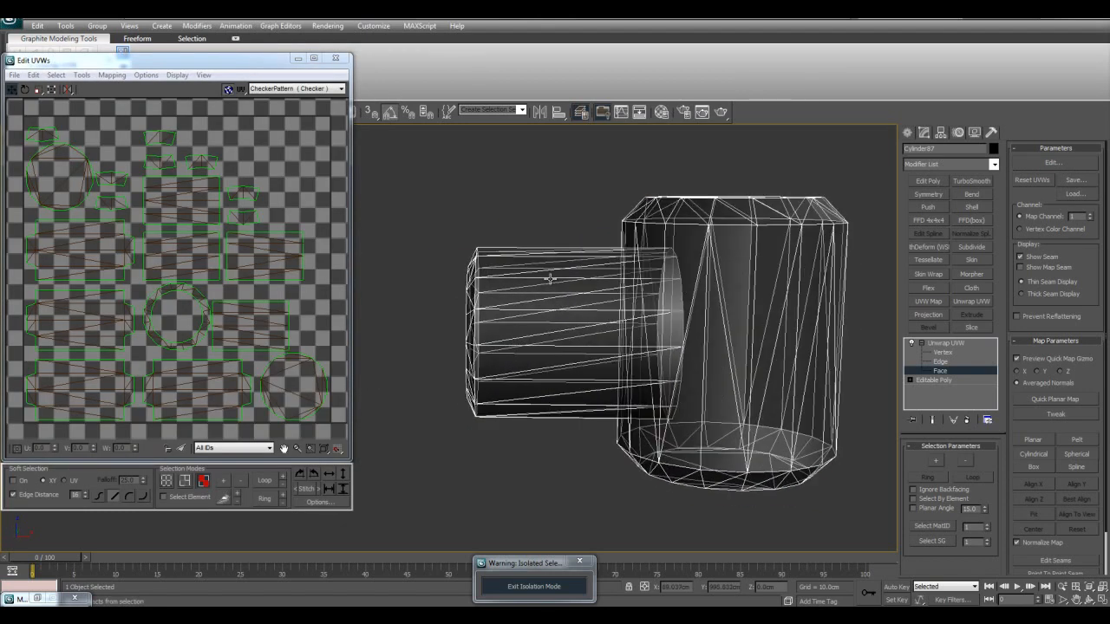
pyautogui.moveTo(439, 202); pyautogui.dragTo(506, 494)
pyautogui.moveTo(538, 477); pyautogui.dragTo(544, 485, button='middle')
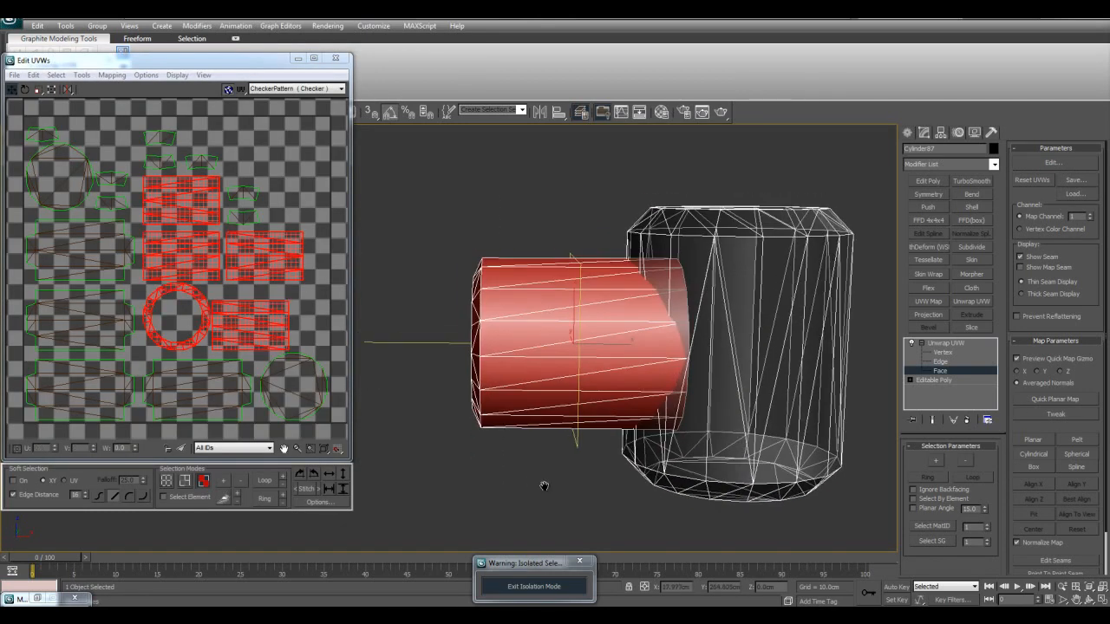
# - Map the horizontal pipe cylindrically with Best Align and move its shell right of the UV tile
pyautogui.click(1031, 454)
pyautogui.scroll(-3, 707, 351)
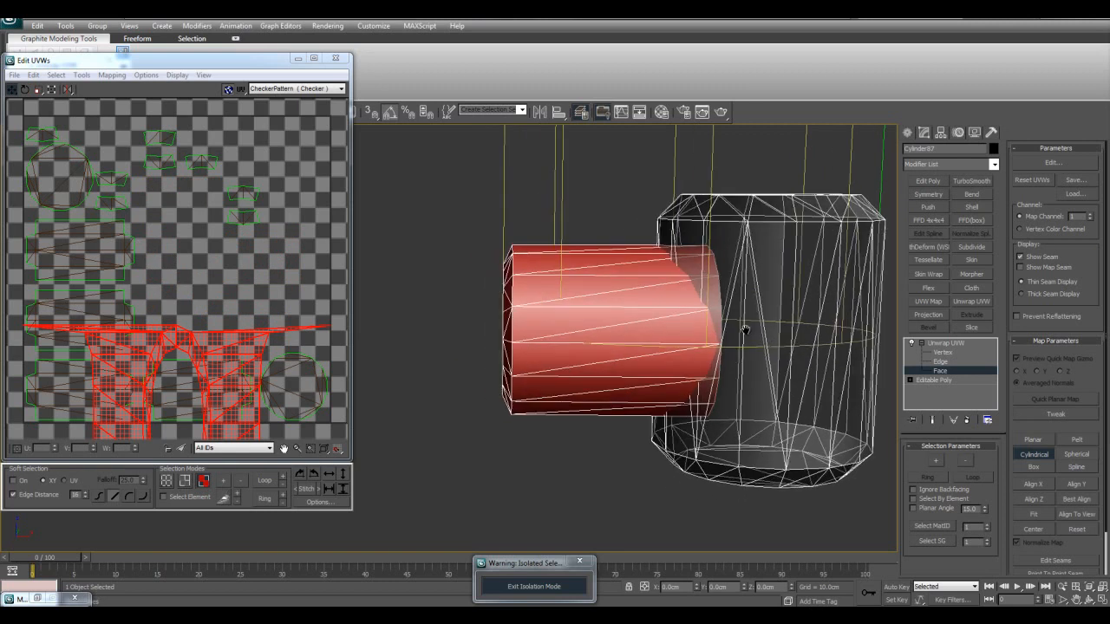
pyautogui.click(1073, 500)
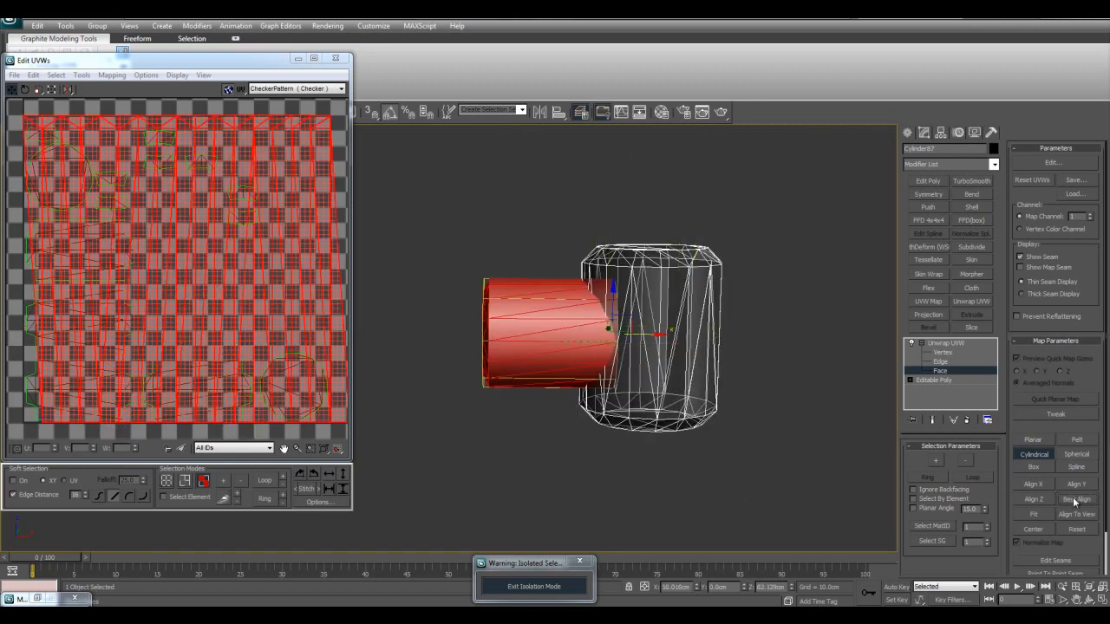
pyautogui.click(1048, 458)
pyautogui.scroll(-4, 260, 312)
pyautogui.keyDown('shift'); pyautogui.moveTo(179, 276); pyautogui.dragTo(314, 290); pyautogui.keyUp('shift')
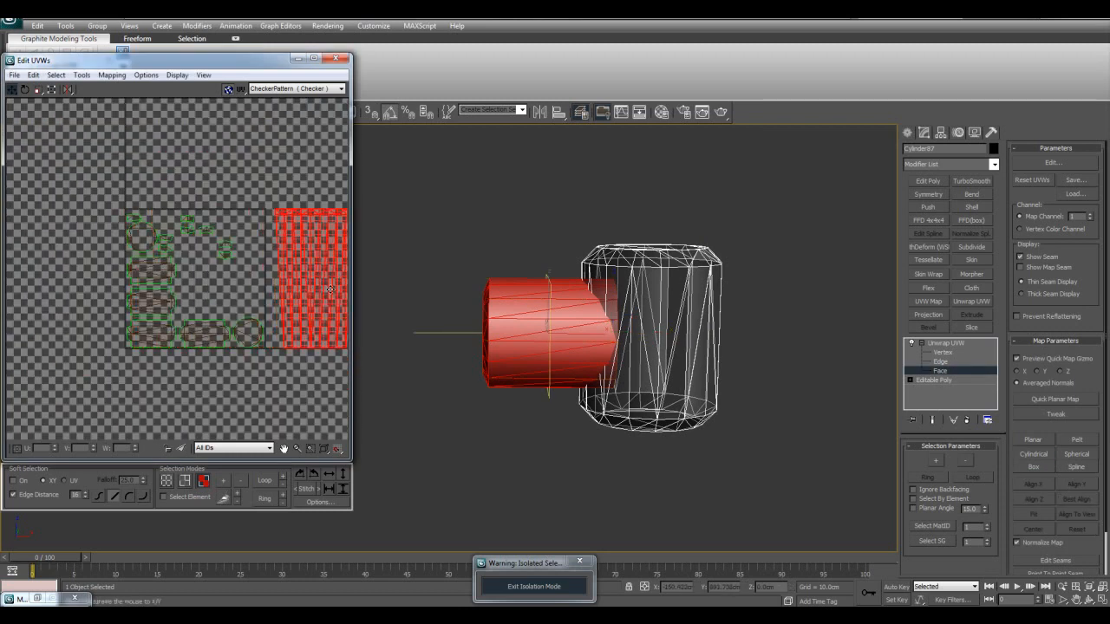
# - Turn off see-through display and select both circular end caps of the vertical cylinder by planar angle
pyautogui.scroll(3, 727, 293)
pyautogui.keyDown('alt'); pyautogui.moveTo(726, 293); pyautogui.dragTo(681, 362, button='middle'); pyautogui.keyUp('alt')
pyautogui.click(811, 372)
pyautogui.hotkey('alt', 'x')
pyautogui.click(940, 510)
pyautogui.click(716, 350)
pyautogui.keyDown('ctrl'); pyautogui.click(672, 392); pyautogui.keyUp('ctrl')
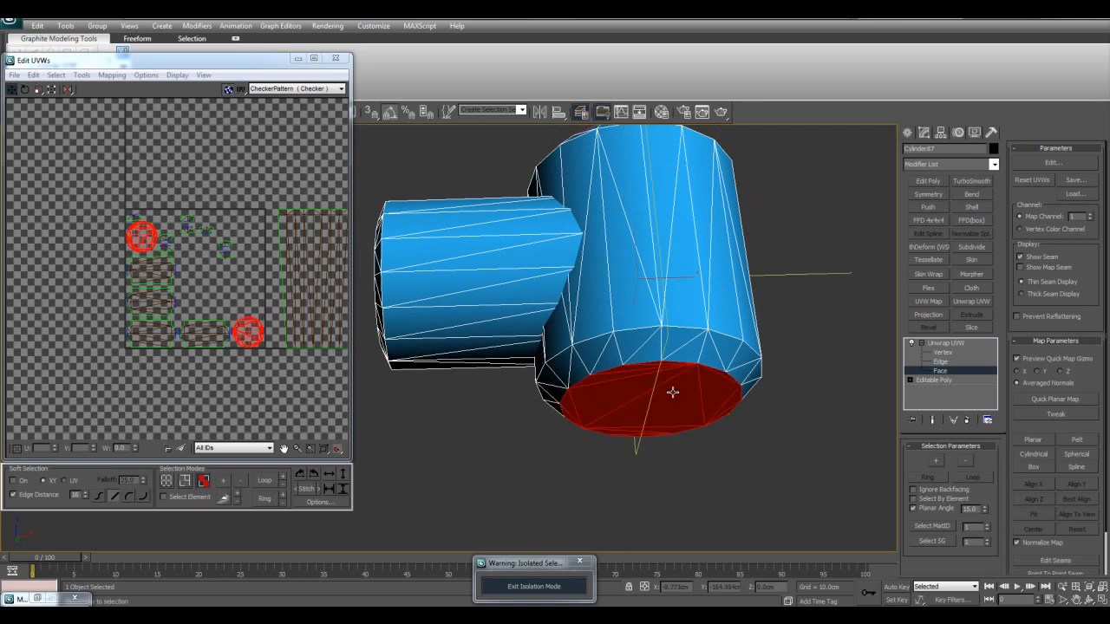
# - Planar-map the two circular caps along Z and move their shells below the UV tile
pyautogui.click(1054, 399)
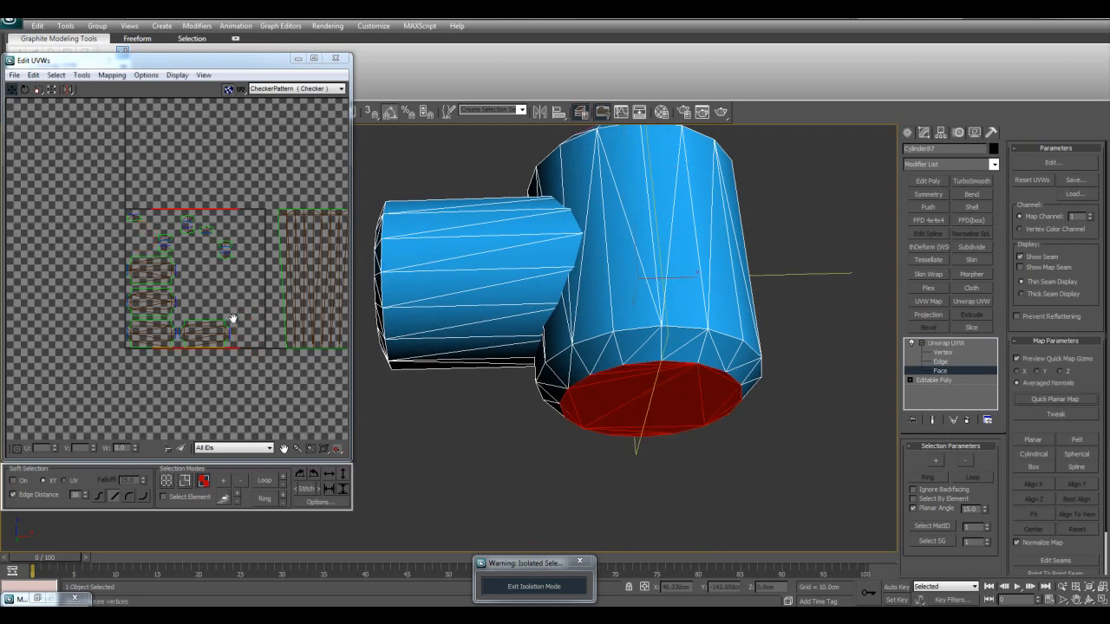
pyautogui.click(1061, 371)
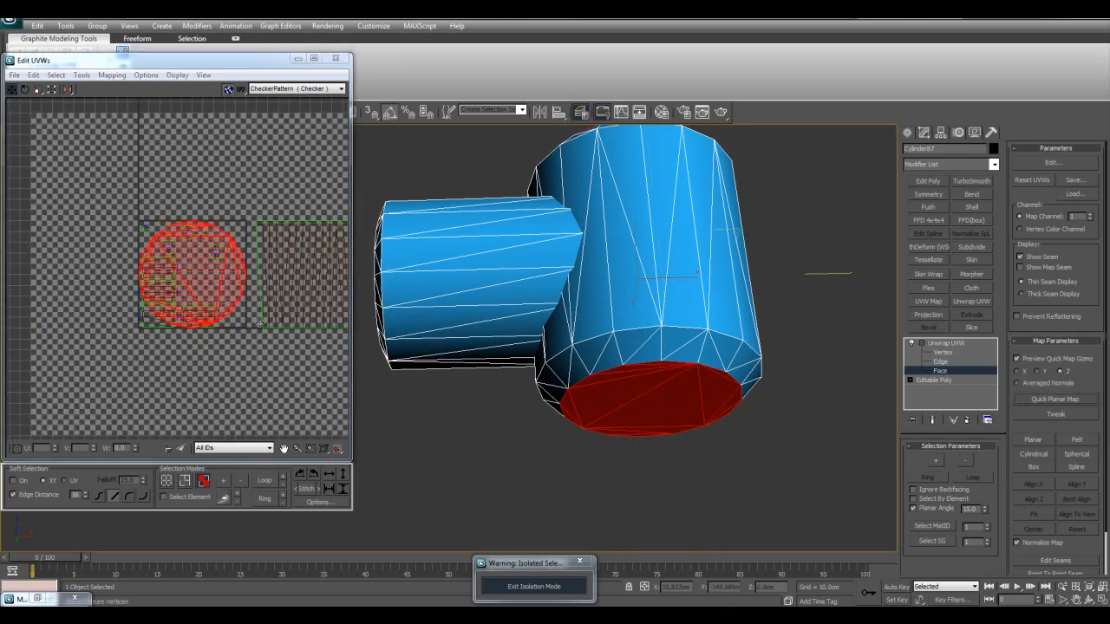
pyautogui.moveTo(208, 295); pyautogui.dragTo(203, 251, button='middle')
pyautogui.moveTo(204, 251); pyautogui.dragTo(213, 369)
pyautogui.moveTo(214, 369); pyautogui.dragTo(189, 327, button='middle')
# - Enable element selection and separate the two overlapping circular cap shells side by side below the UV tile
pyautogui.click(232, 412)
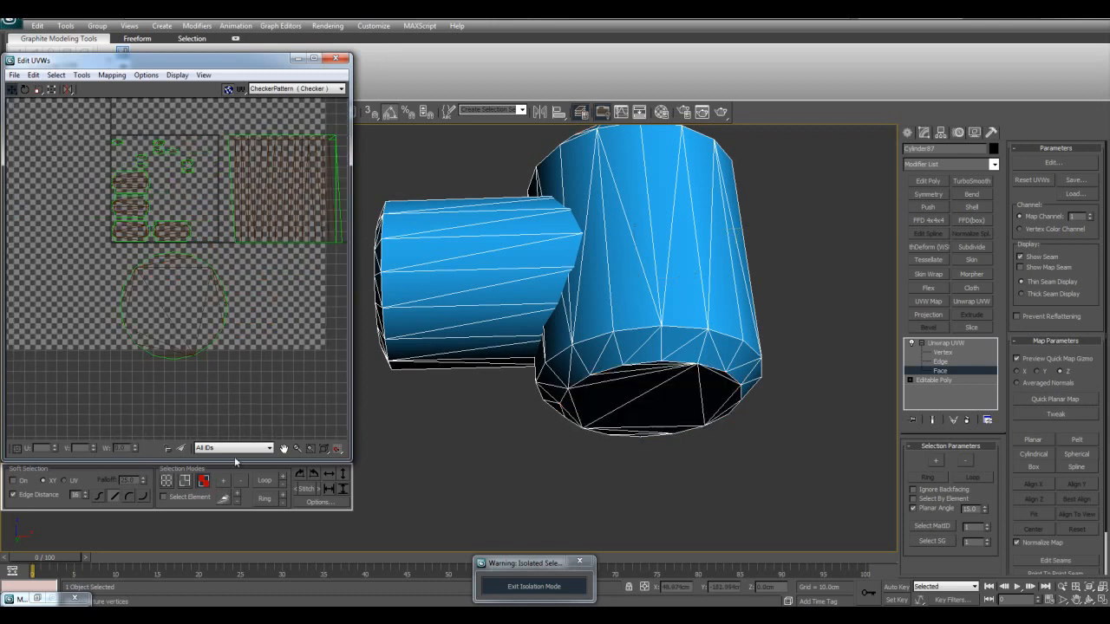
pyautogui.click(195, 497)
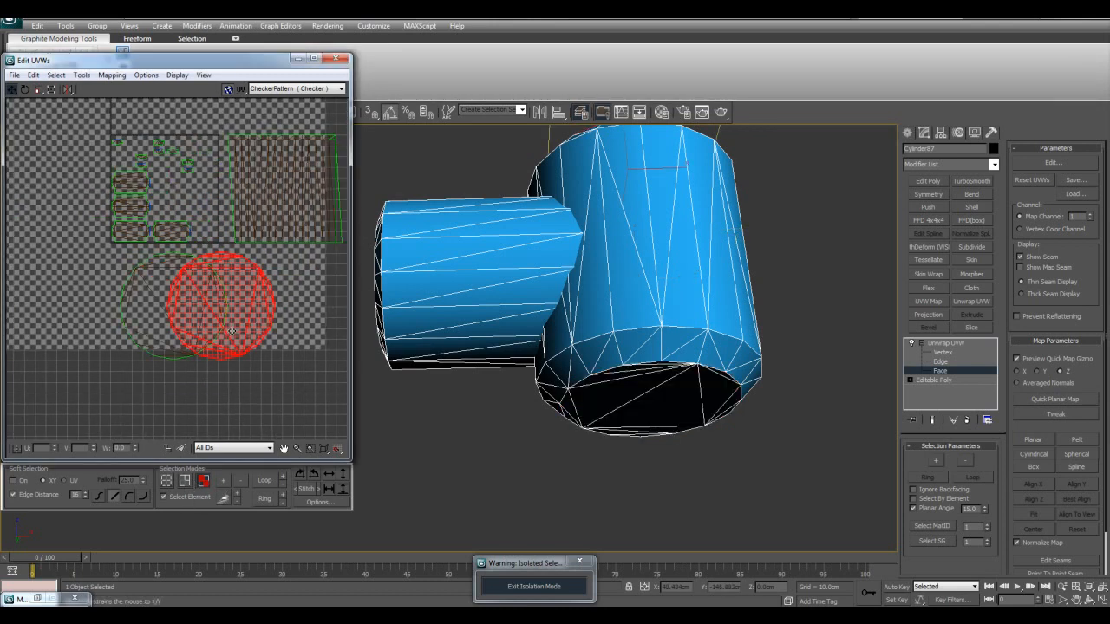
pyautogui.moveTo(184, 328); pyautogui.dragTo(296, 328)
pyautogui.click(288, 404)
# - Select the vertical cylinder's upper cap with its bevel, planar-map it along Z and move the shell below the UV tile
pyautogui.scroll(2, 645, 347)
pyautogui.keyDown('alt'); pyautogui.moveTo(645, 346); pyautogui.dragTo(615, 390, button='middle'); pyautogui.keyUp('alt')
pyautogui.scroll(-2, 813, 465)
pyautogui.hotkey('alt', 'x')
pyautogui.moveTo(699, 357)
pyautogui.keyDown('alt'); pyautogui.mouseDown(button='middle')
pyautogui.moveTo(688, 384)
pyautogui.moveTo(572, 369)
pyautogui.moveTo(503, 340)
pyautogui.mouseUp(button='middle'); pyautogui.keyUp('alt')
pyautogui.moveTo(483, 226); pyautogui.dragTo(766, 296)
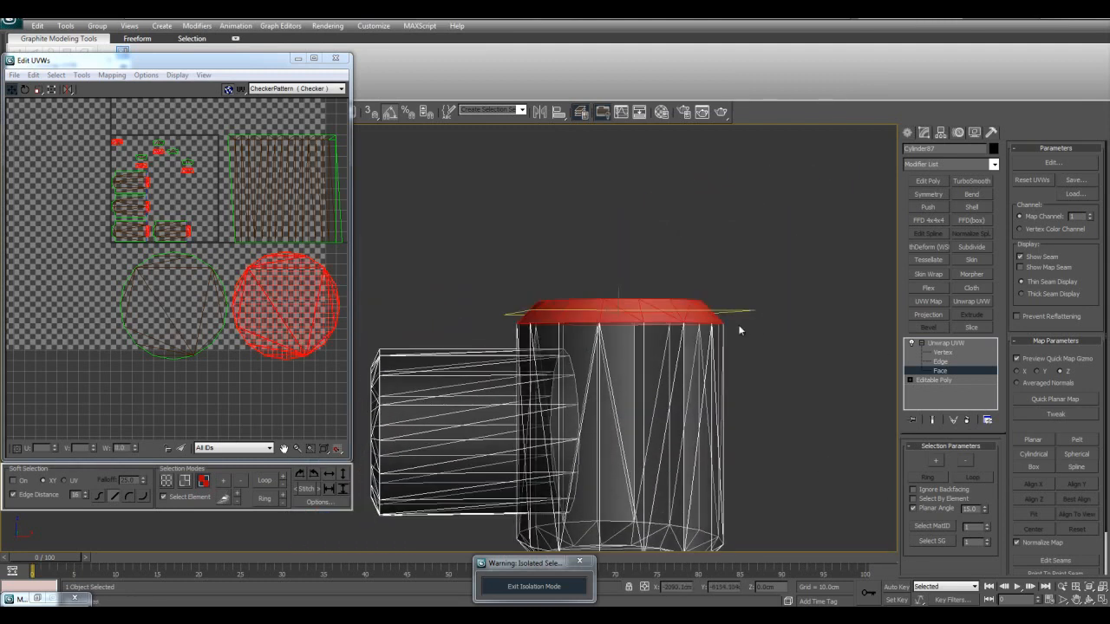
pyautogui.click(1059, 399)
pyautogui.moveTo(206, 173); pyautogui.dragTo(326, 293)
# - Select the vertical cylinder's lower cap with its bevel, planar-map it along Z and place the shell beside the upper cap's
pyautogui.keyDown('alt'); pyautogui.moveTo(691, 414); pyautogui.dragTo(600, 416, button='middle'); pyautogui.keyUp('alt')
pyautogui.moveTo(493, 415); pyautogui.dragTo(693, 461)
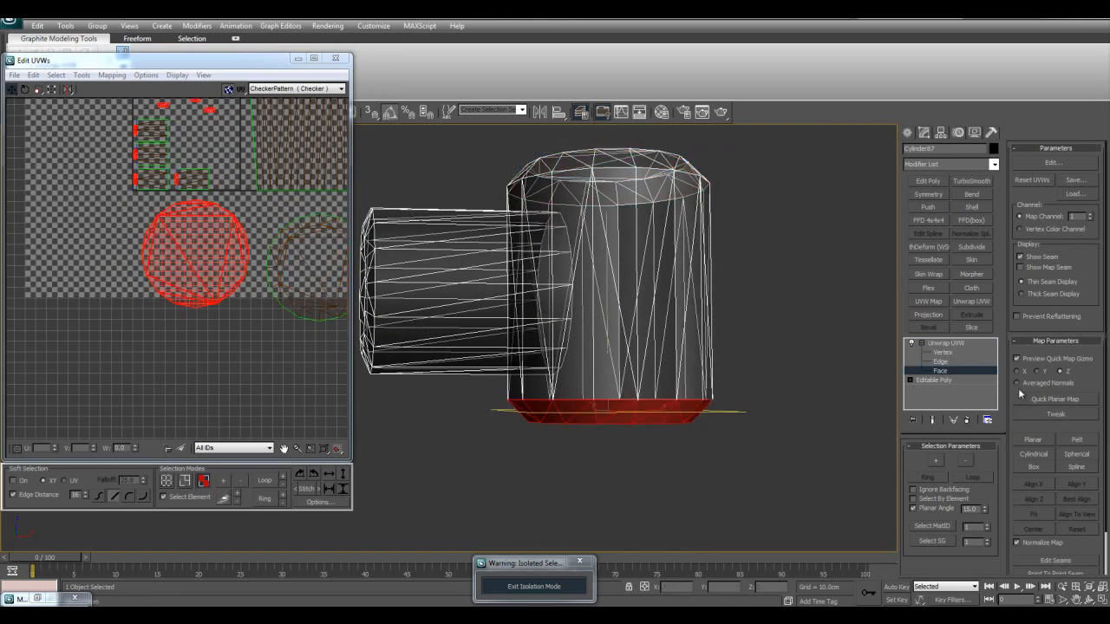
pyautogui.hotkey('alt', 'x')
pyautogui.click(1074, 399)
pyautogui.moveTo(206, 168); pyautogui.dragTo(222, 298)
# - Select the vertical cylinder's side faces and map them cylindrically with Best Align
pyautogui.keyDown('alt'); pyautogui.moveTo(713, 351); pyautogui.dragTo(712, 380, button='middle'); pyautogui.keyUp('alt')
pyautogui.hotkey('alt', 'x')
pyautogui.keyDown('alt'); pyautogui.moveTo(483, 456); pyautogui.dragTo(485, 450, button='middle'); pyautogui.keyUp('alt')
pyautogui.moveTo(485, 451); pyautogui.dragTo(793, 455)
pyautogui.hotkey('alt', 'x')
pyautogui.keyDown('alt'); pyautogui.moveTo(803, 423); pyautogui.dragTo(798, 445, button='middle'); pyautogui.keyUp('alt')
pyautogui.click(1033, 454)
pyautogui.click(1077, 500)
pyautogui.click(1033, 454)
# - Turn off element selection, select all UV vertices of the fitting and weld them
pyautogui.scroll(-4, 428, 277)
pyautogui.scroll(-3, 206, 226)
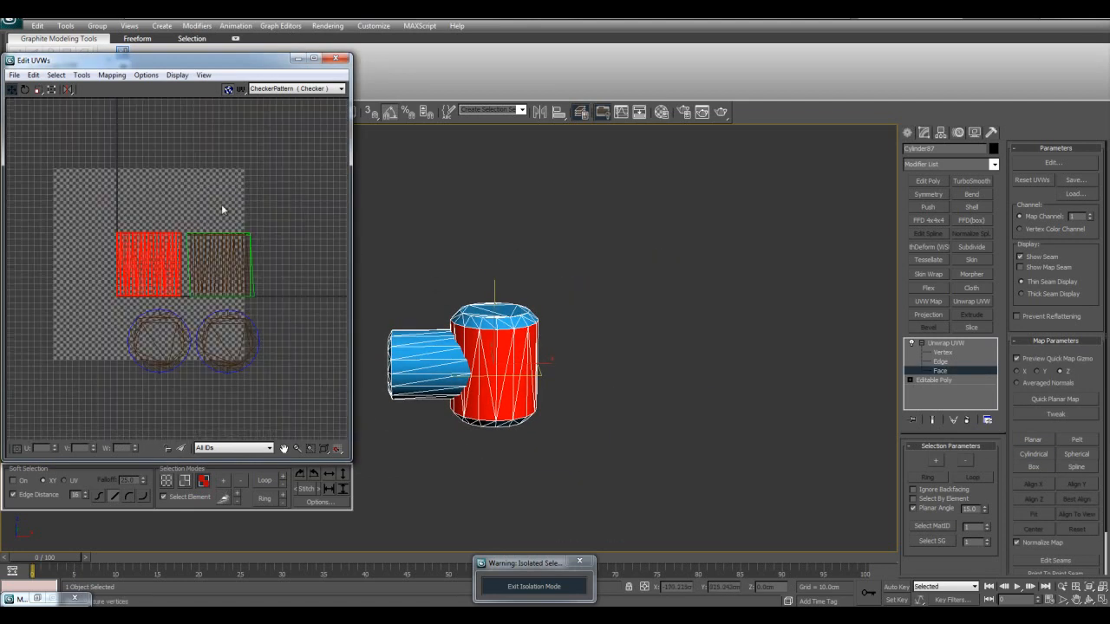
pyautogui.click(205, 226)
pyautogui.scroll(3, 234, 216)
pyautogui.scroll(-1, 263, 205)
pyautogui.click(168, 482)
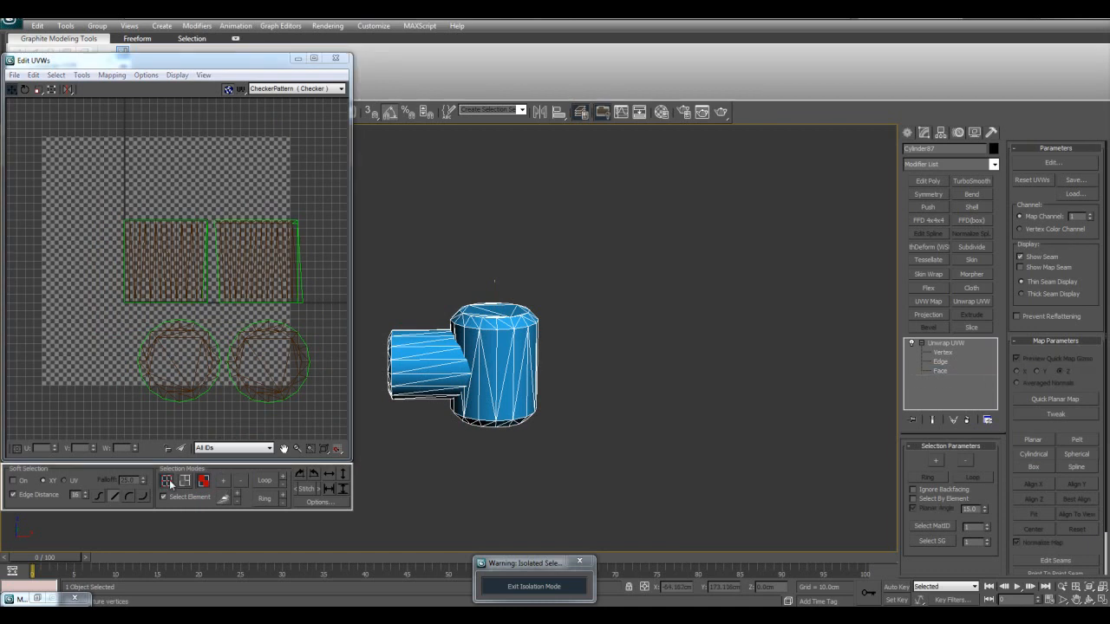
pyautogui.click(171, 499)
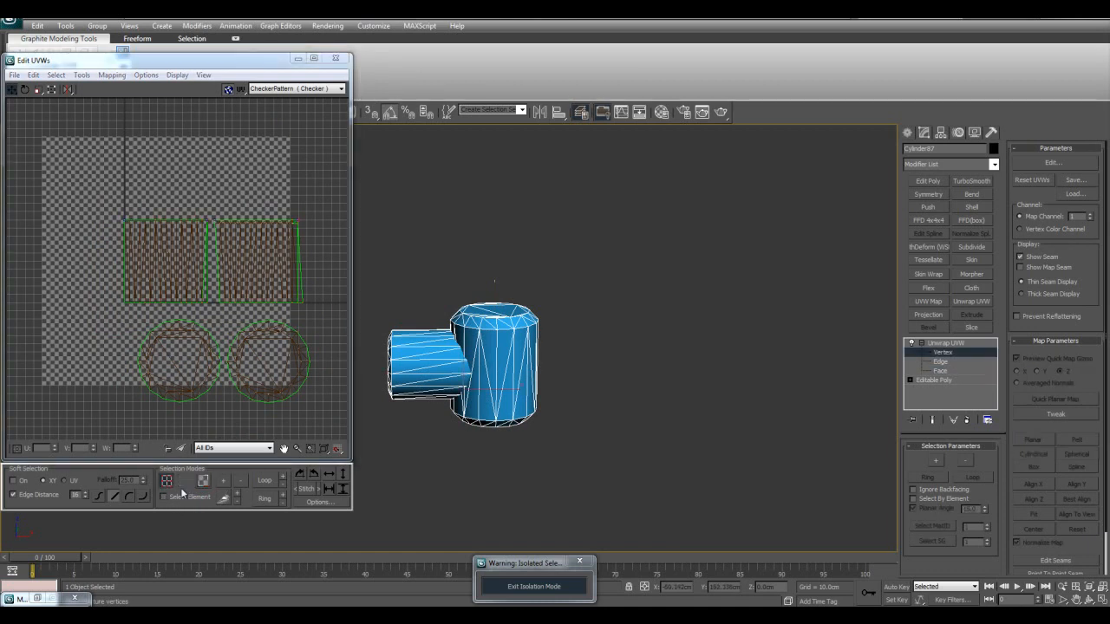
pyautogui.click(82, 75)
pyautogui.click(74, 151)
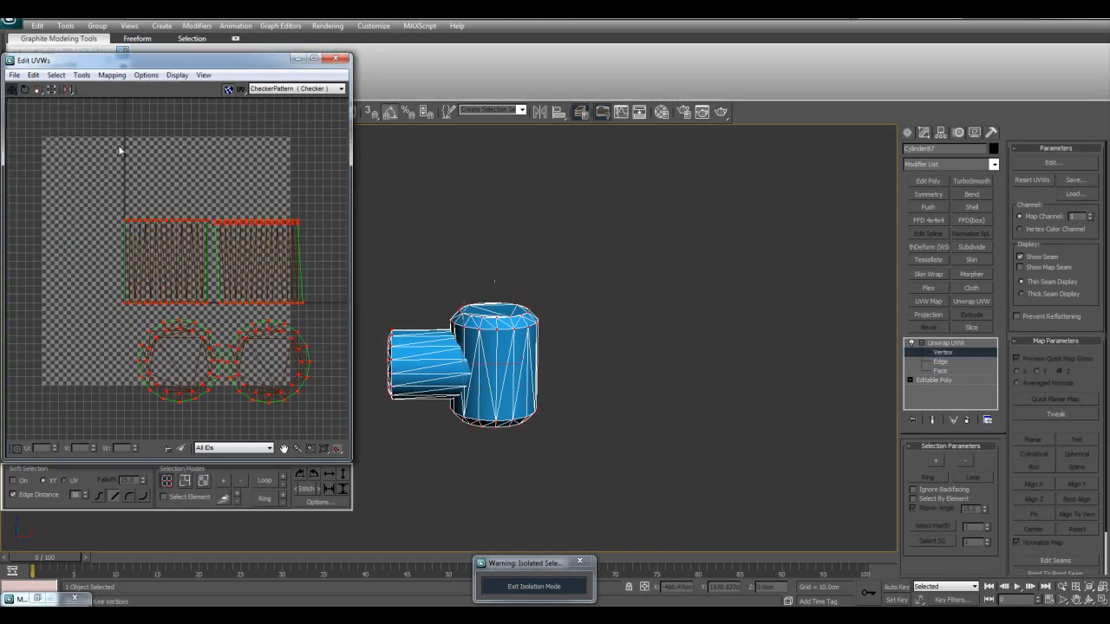
# - Select the inverted UV faces and mirror the lower cap's shell horizontally
pyautogui.click(202, 479)
pyautogui.scroll(4, 245, 335)
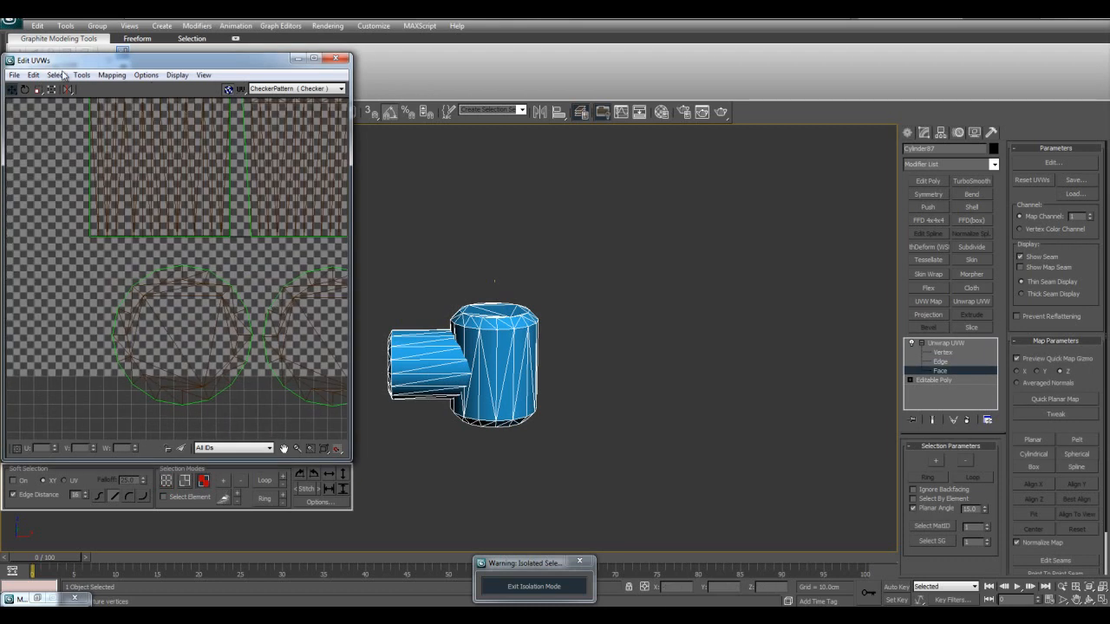
pyautogui.click(56, 76)
pyautogui.click(62, 171)
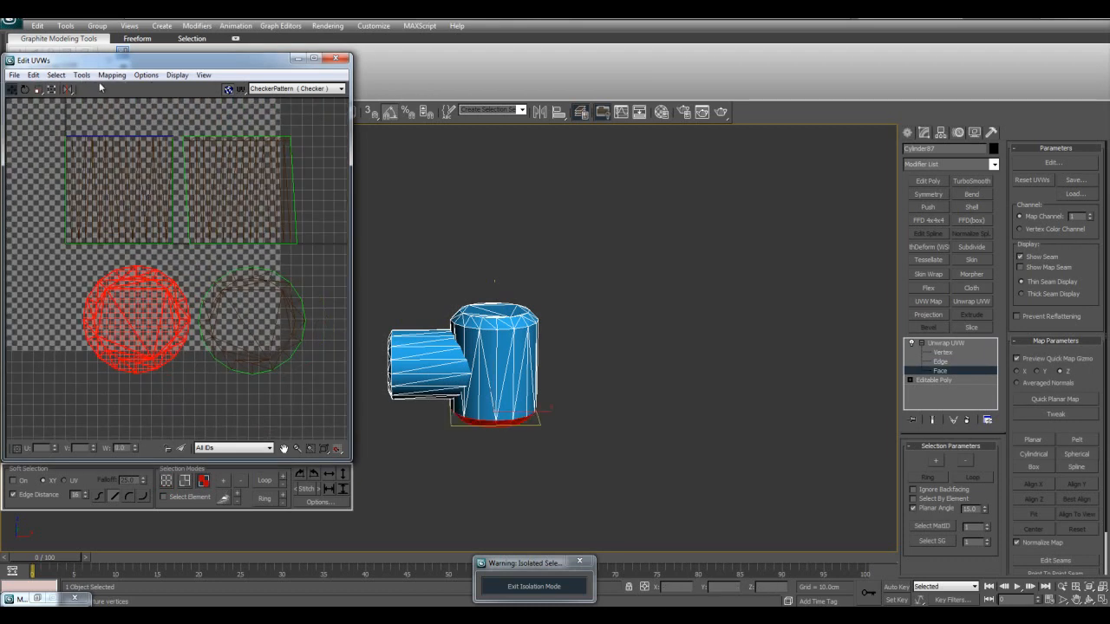
pyautogui.click(82, 76)
pyautogui.click(51, 119)
pyautogui.click(51, 132)
# - Check the fitting's UV layout for overlapping faces
pyautogui.click(56, 75)
pyautogui.click(73, 182)
pyautogui.moveTo(229, 228); pyautogui.dragTo(257, 287, button='middle')
pyautogui.scroll(2, 224, 261)
pyautogui.moveTo(205, 252); pyautogui.dragTo(244, 259, button='middle')
pyautogui.scroll(-1, 258, 306)
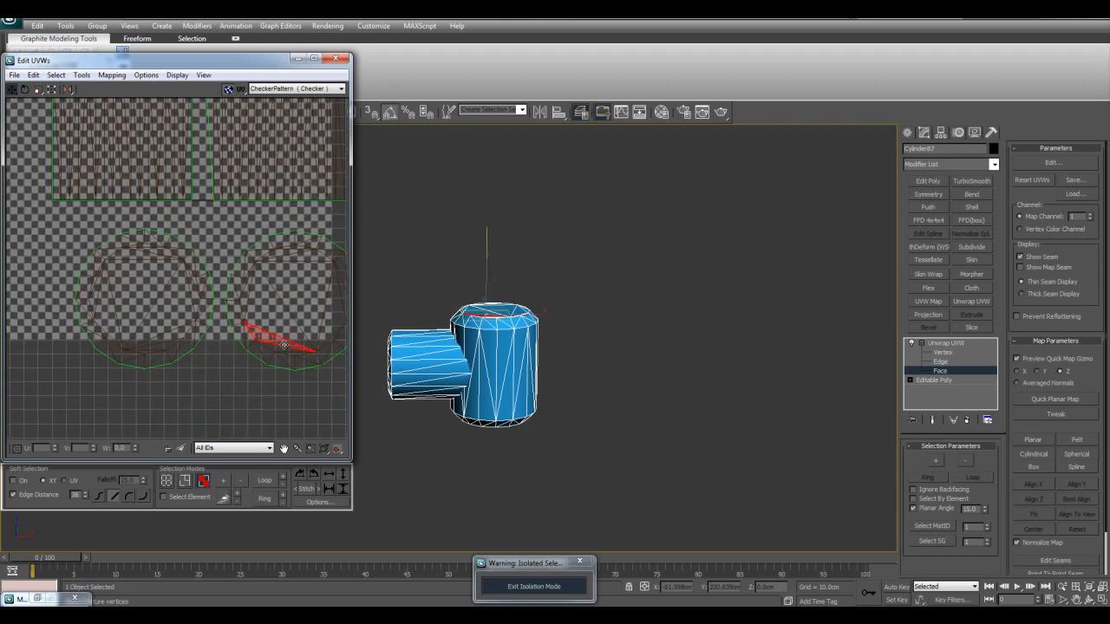
pyautogui.moveTo(283, 394); pyautogui.dragTo(270, 400, button='middle')
# - Relax both round cap shells by face angles, then close the Relax tool
pyautogui.click(197, 496)
pyautogui.click(257, 304)
pyautogui.click(84, 75)
pyautogui.click(32, 261)
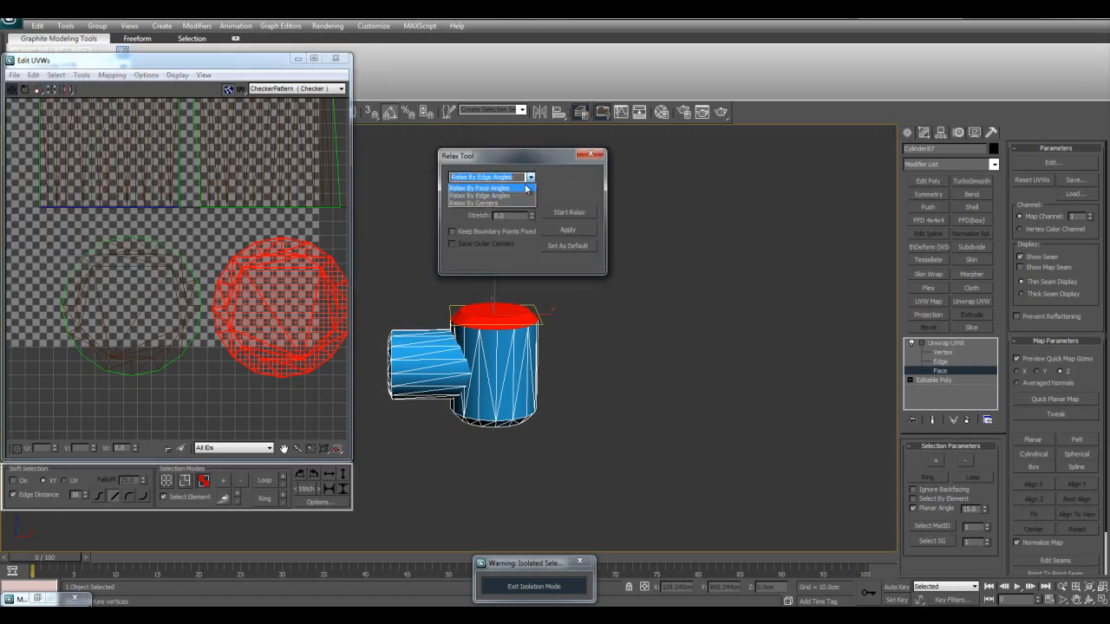
pyautogui.click(167, 307)
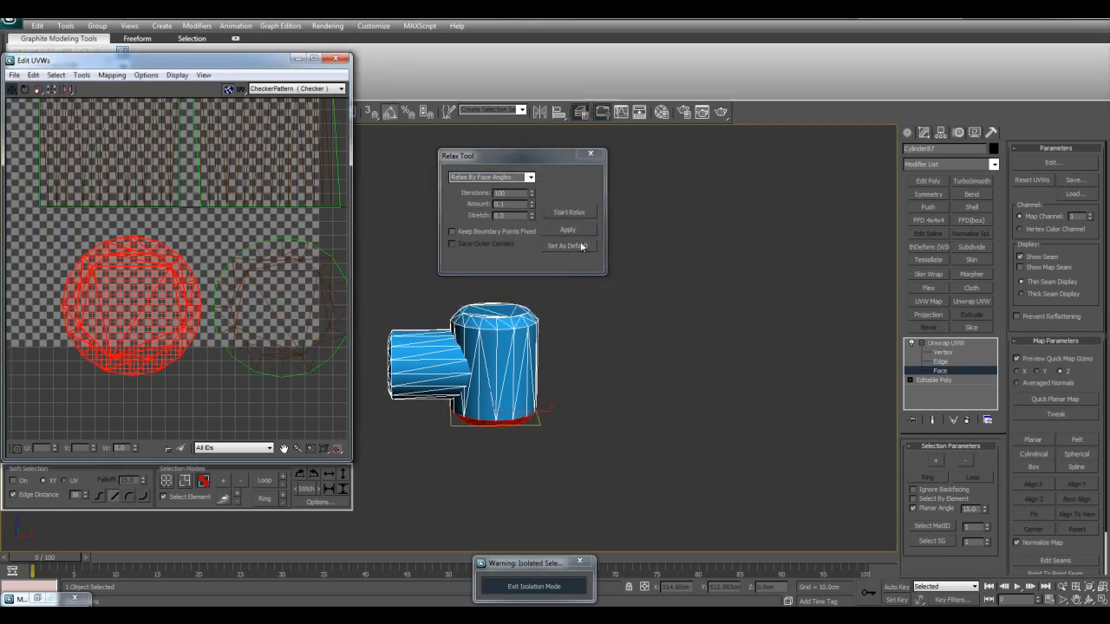
pyautogui.click(324, 241)
pyautogui.scroll(-3, 324, 242)
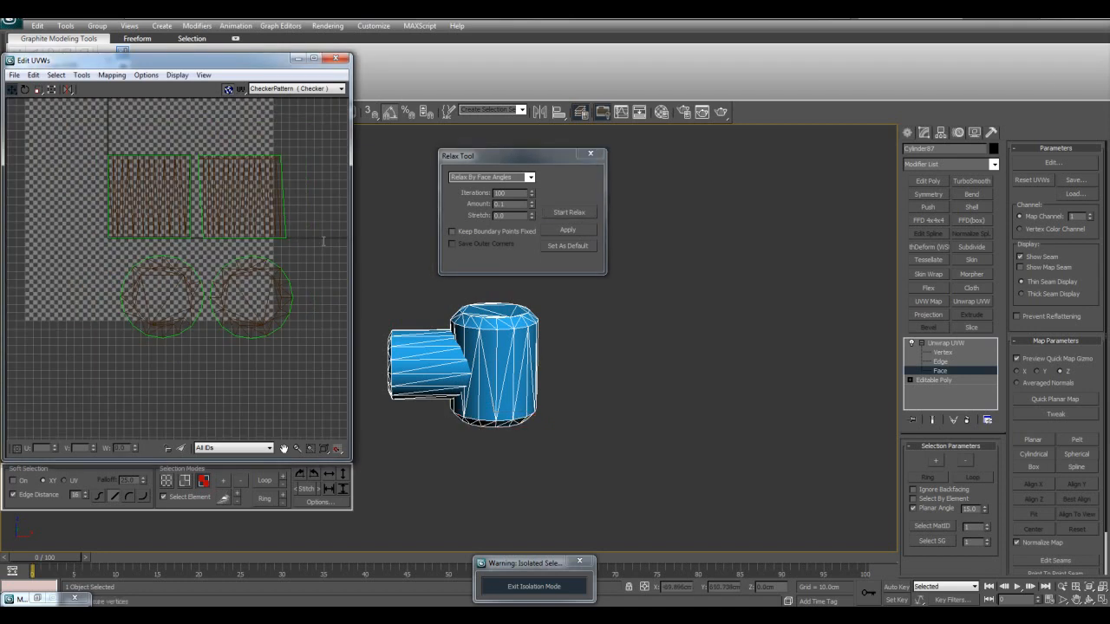
pyautogui.click(591, 154)
# - Close the UV editor and collapse the fitting's Unwrap UVW modifier into the editable poly
pyautogui.click(335, 58)
pyautogui.click(940, 344)
pyautogui.rightClick(936, 351)
pyautogui.click(943, 448)
# - Assign the 04 - Default checker material to the fitting and exit isolation mode
pyautogui.press('m')
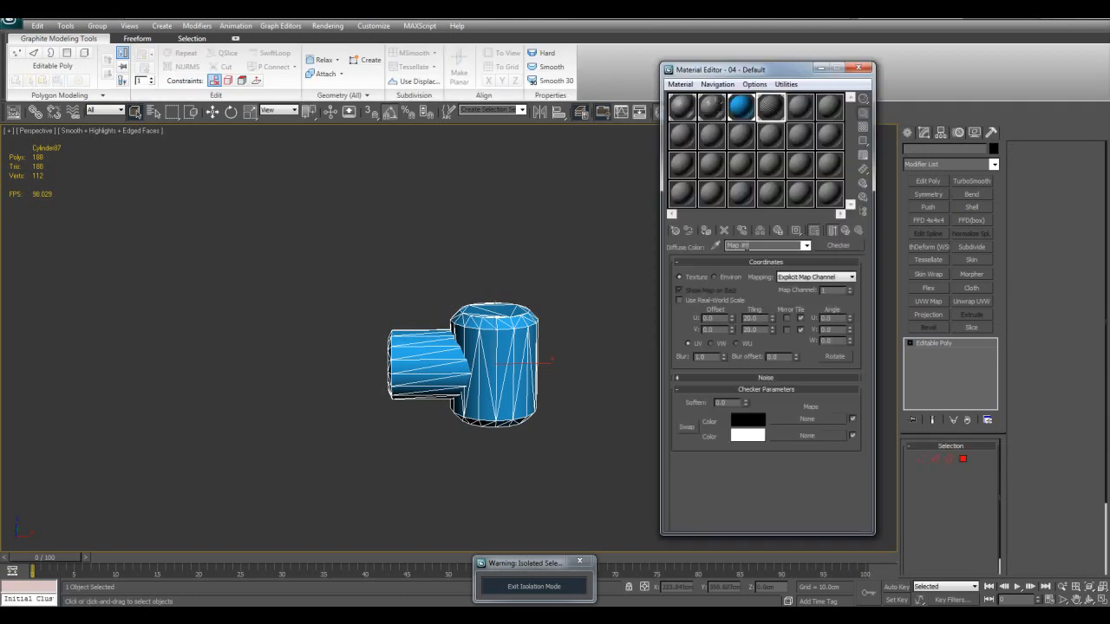
pyautogui.click(707, 232)
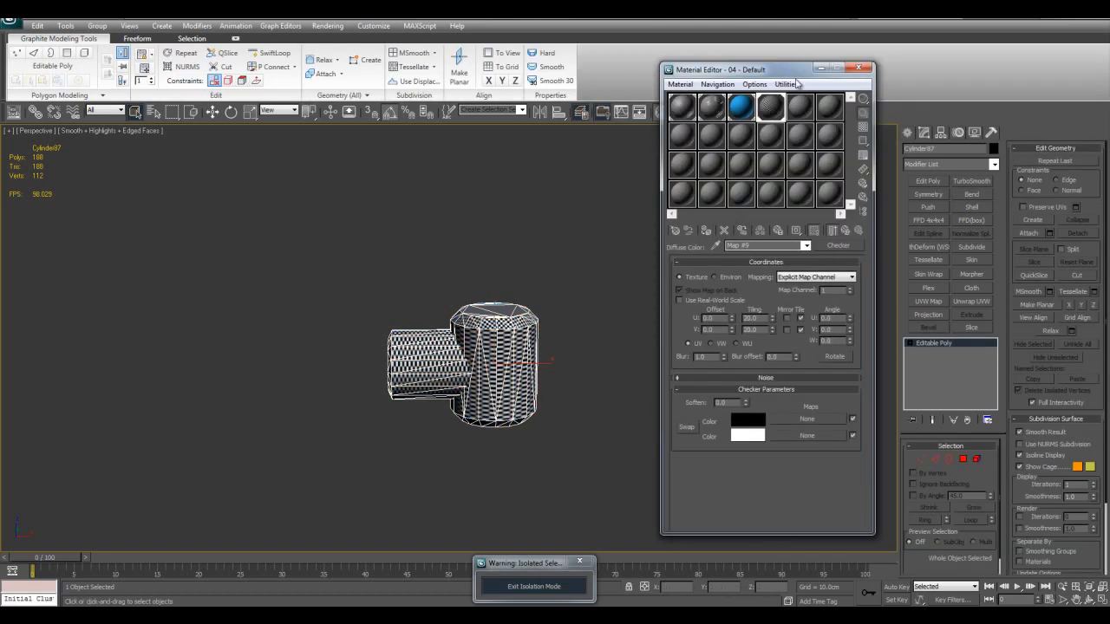
pyautogui.click(819, 69)
pyautogui.scroll(2, 641, 324)
pyautogui.click(565, 590)
pyautogui.press('z')
pyautogui.press('F4')
# - Examine the checker pattern on the fitting's pipes, caps and bevels against the neighbouring tank parts, with and without edges
pyautogui.click(740, 421)
pyautogui.scroll(-4, 522, 362)
pyautogui.press('F4')
pyautogui.moveTo(522, 362); pyautogui.dragTo(703, 355, button='middle')
pyautogui.press('F4')
pyautogui.press('F4')
pyautogui.moveTo(527, 318); pyautogui.dragTo(351, 377, button='middle')
pyautogui.scroll(3, 657, 343)
pyautogui.click(705, 377)
pyautogui.moveTo(741, 357); pyautogui.dragTo(618, 377, button='middle')
pyautogui.scroll(3, 572, 387)
pyautogui.scroll(-6, 555, 377)
pyautogui.moveTo(505, 377); pyautogui.dragTo(503, 351, button='middle')
pyautogui.scroll(6, 466, 362)
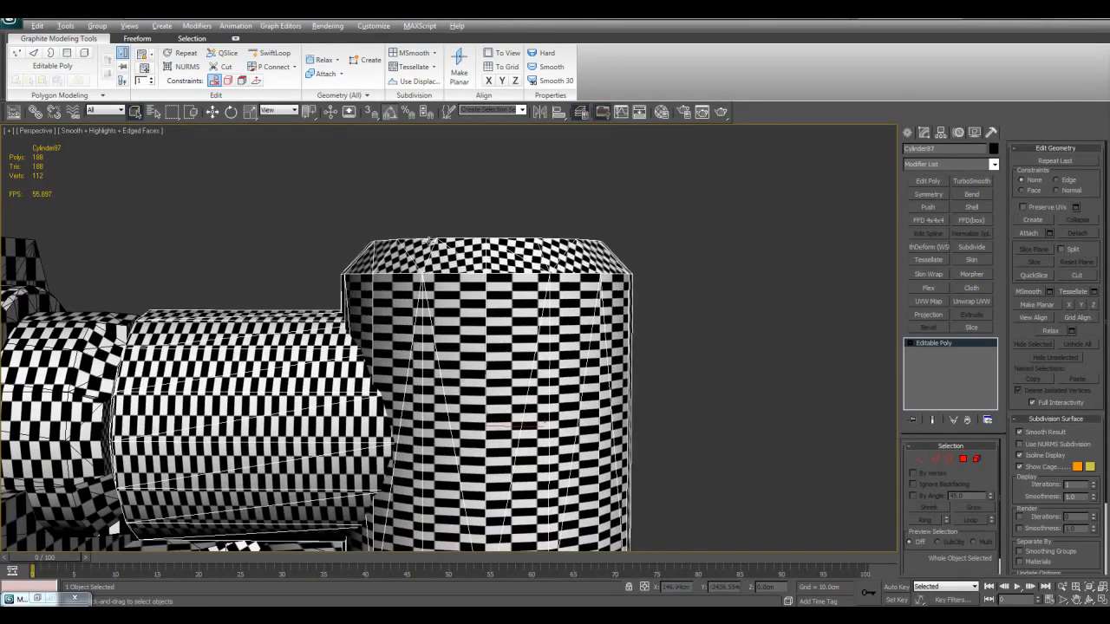
pyautogui.hotkey('alt', 'x')
pyautogui.moveTo(423, 253)
pyautogui.keyDown('alt'); pyautogui.mouseDown(button='middle')
pyautogui.moveTo(505, 308)
pyautogui.moveTo(547, 304)
pyautogui.mouseUp(button='middle'); pyautogui.keyUp('alt')
pyautogui.hotkey('alt', 'x')
pyautogui.moveTo(584, 339); pyautogui.dragTo(673, 314, button='middle')
pyautogui.scroll(-2, 650, 320)
pyautogui.scroll(2, 674, 315)
# - Add a new Unwrap UVW modifier to the fitting, open its UV editor and turn off Ignore Backfacing for face selection
pyautogui.click(976, 303)
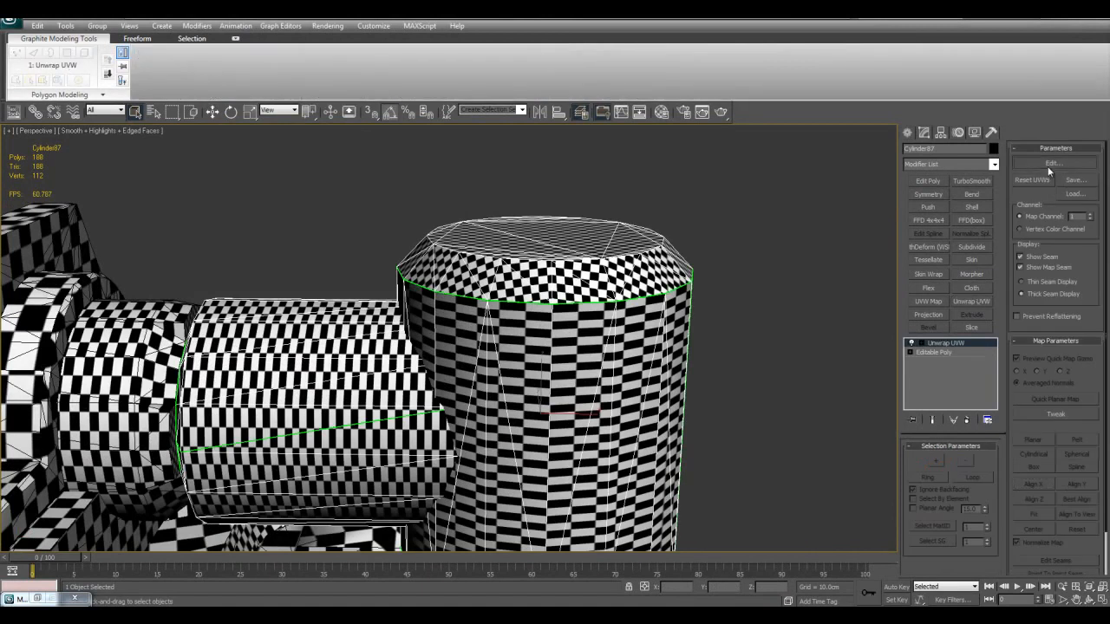
pyautogui.click(1049, 164)
pyautogui.click(936, 489)
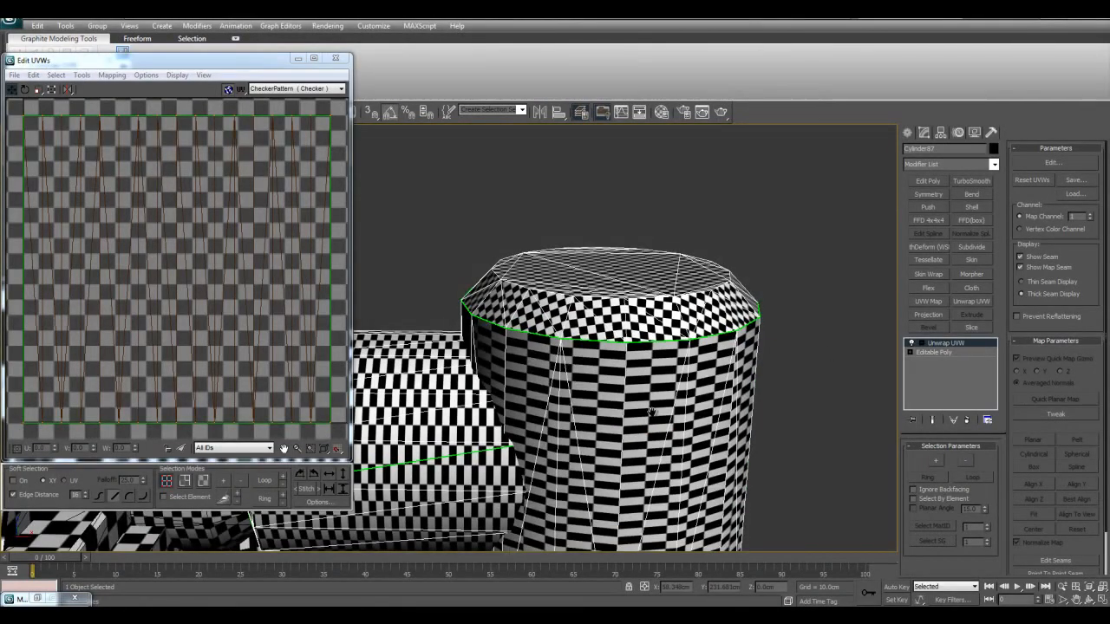
pyautogui.keyDown('alt'); pyautogui.moveTo(680, 432); pyautogui.dragTo(712, 424, button='middle'); pyautogui.keyUp('alt')
pyautogui.press('3')
# - Select the bevel rings at both ends of the vertical cylinder, break them off the caps and move them below the cap shells
pyautogui.scroll(-5, 607, 347)
pyautogui.hotkey('alt', 'x')
pyautogui.keyDown('alt'); pyautogui.moveTo(576, 318); pyautogui.dragTo(552, 312, button='middle'); pyautogui.keyUp('alt')
pyautogui.moveTo(617, 310); pyautogui.dragTo(618, 310)
pyautogui.moveTo(618, 310); pyautogui.dragTo(616, 189, button='middle')
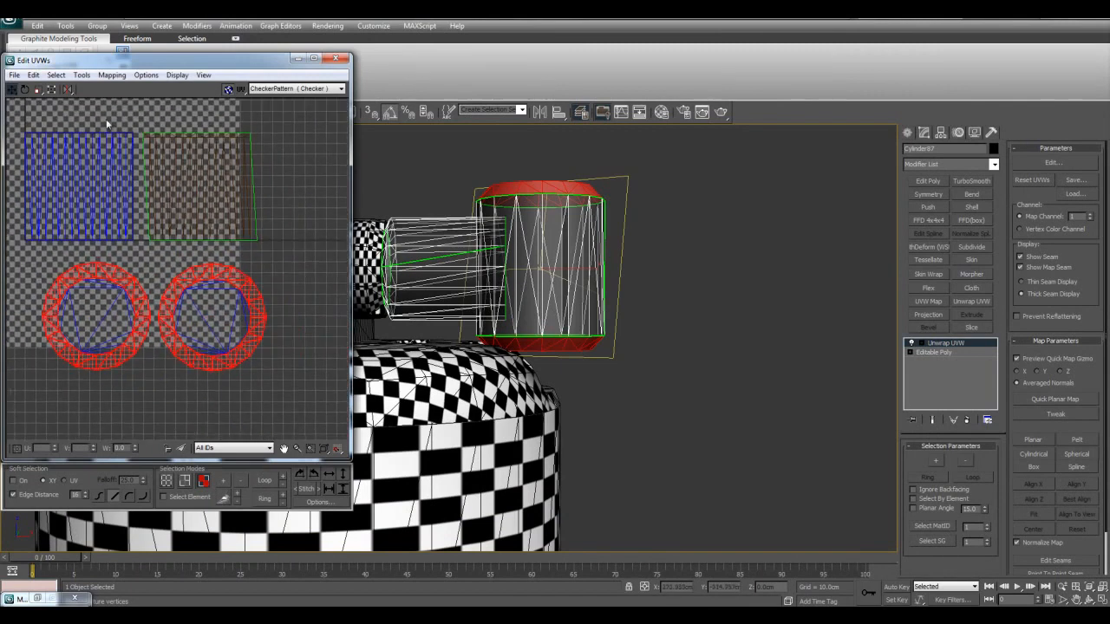
pyautogui.click(79, 75)
pyautogui.click(51, 181)
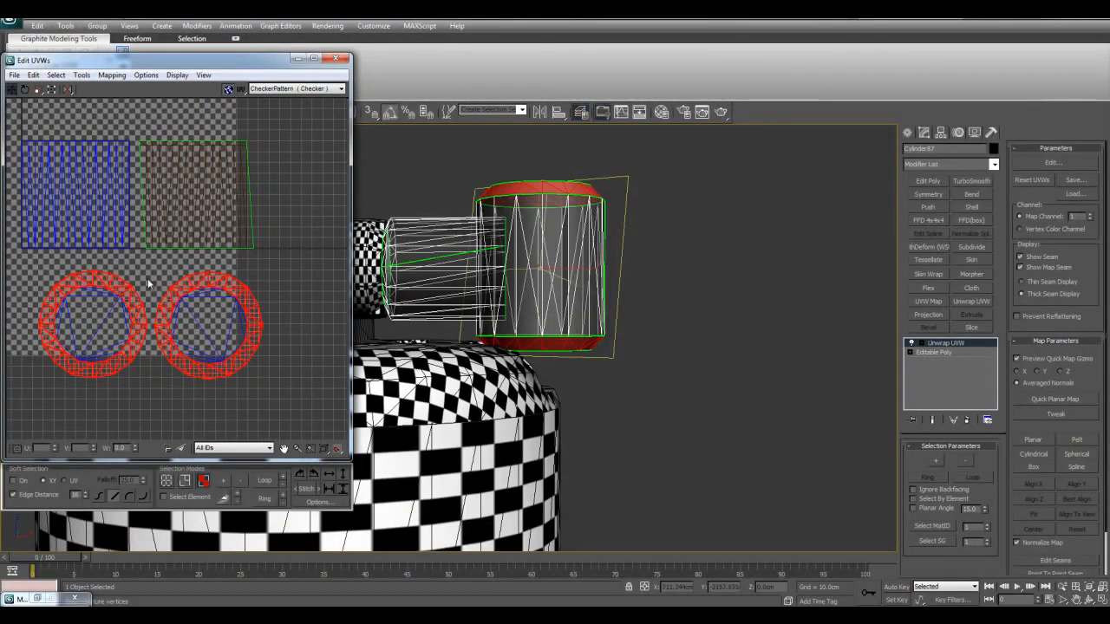
pyautogui.moveTo(169, 320); pyautogui.dragTo(178, 306, button='middle')
pyautogui.keyDown('shift'); pyautogui.moveTo(179, 305); pyautogui.dragTo(189, 403); pyautogui.keyUp('shift')
pyautogui.click(308, 305)
pyautogui.scroll(-2, 269, 283)
# - Select the horizontal pipe's side faces, break them off the open rim and move their shell slightly away
pyautogui.moveTo(258, 249); pyautogui.dragTo(300, 269, button='middle')
pyautogui.scroll(1, 304, 271)
pyautogui.moveTo(579, 291); pyautogui.dragTo(573, 327, button='middle')
pyautogui.scroll(3, 585, 388)
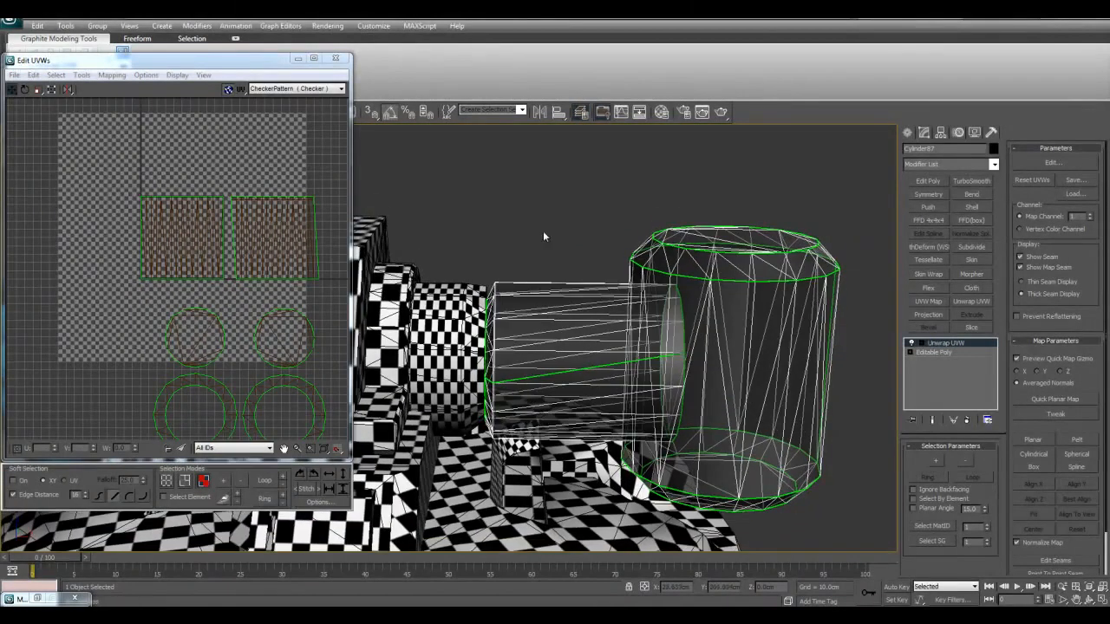
pyautogui.moveTo(551, 511); pyautogui.dragTo(553, 513)
pyautogui.moveTo(242, 342); pyautogui.dragTo(186, 339, button='middle')
pyautogui.scroll(3, 162, 227)
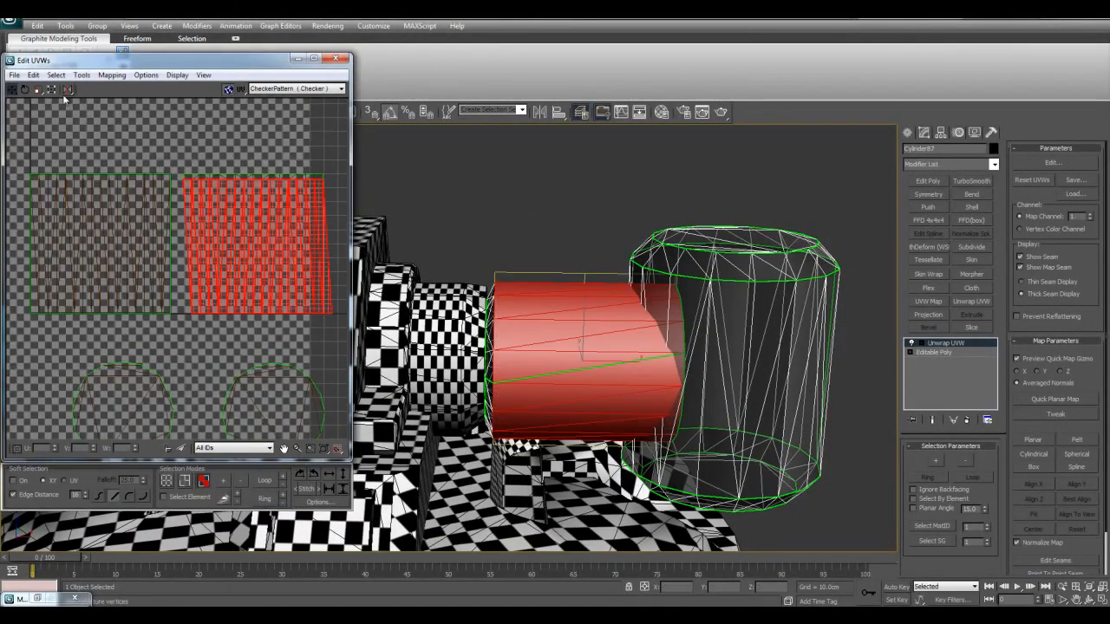
pyautogui.moveTo(520, 296); pyautogui.dragTo(522, 295, button='middle')
pyautogui.click(82, 74)
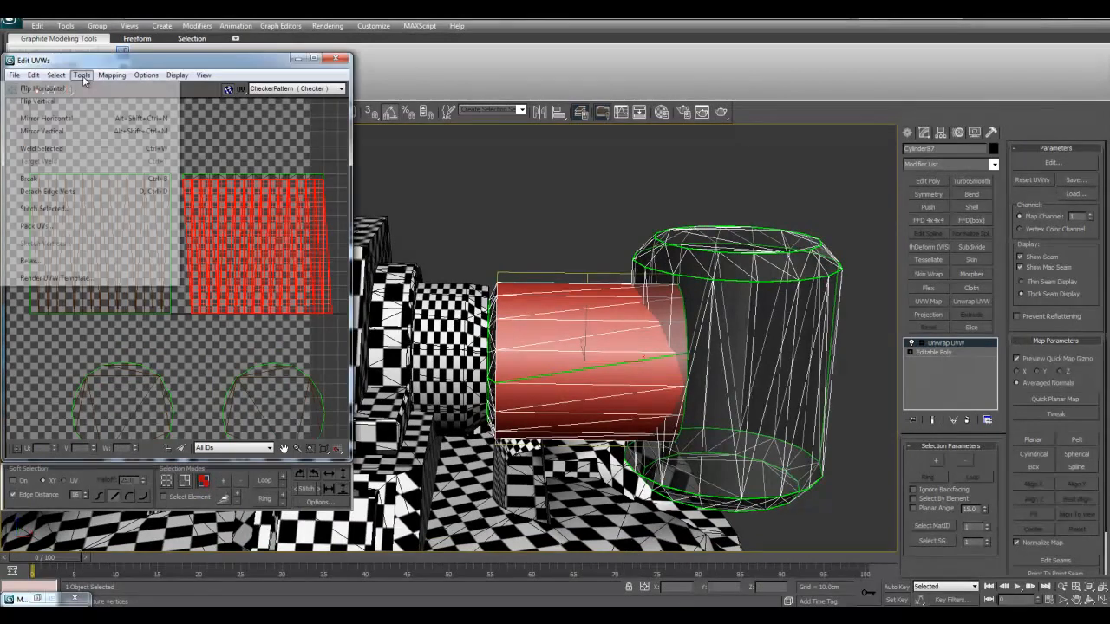
pyautogui.click(43, 177)
pyautogui.scroll(-3, 87, 238)
pyautogui.moveTo(208, 247); pyautogui.dragTo(234, 264)
pyautogui.click(268, 208)
pyautogui.scroll(-3, 268, 210)
# - Close the UV editor, collapse the fitting's unwrap into the editable poly and deselect the fitting
pyautogui.click(340, 61)
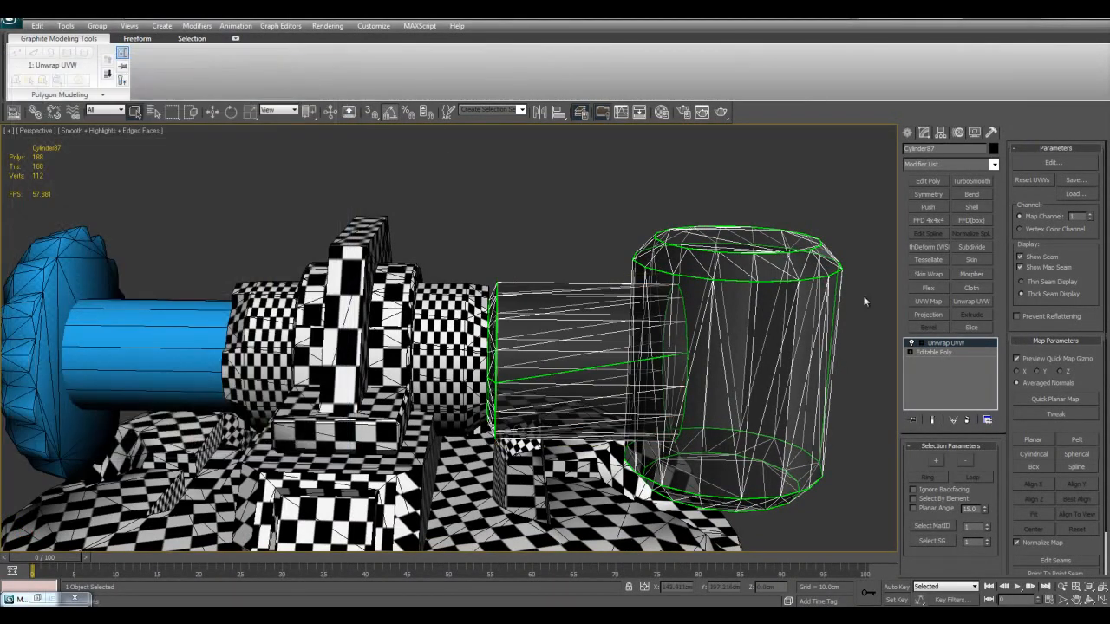
pyautogui.rightClick(934, 345)
pyautogui.click(978, 457)
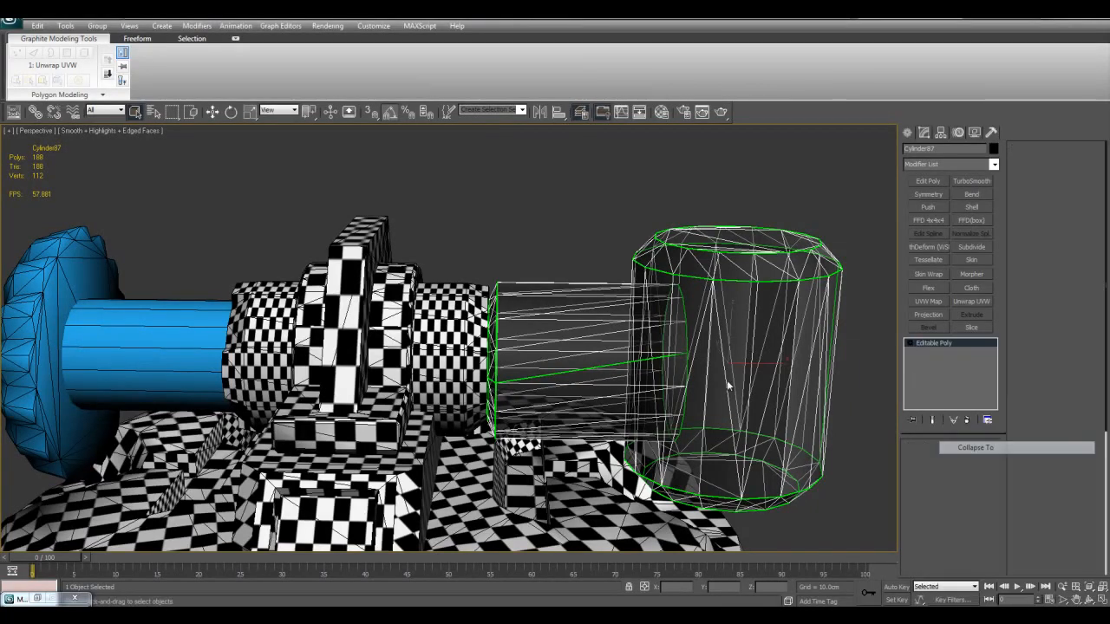
pyautogui.click(547, 242)
# - Select the plain blue horizontal cylinder between the handwheel and the valve body and isolate it
pyautogui.scroll(-4, 548, 242)
pyautogui.moveTo(548, 243); pyautogui.dragTo(581, 277, button='middle')
pyautogui.scroll(-2, 580, 277)
pyautogui.scroll(2, 475, 321)
pyautogui.moveTo(475, 320); pyautogui.dragTo(470, 332, button='middle')
pyautogui.click(470, 331)
pyautogui.hotkey('alt', 'q')
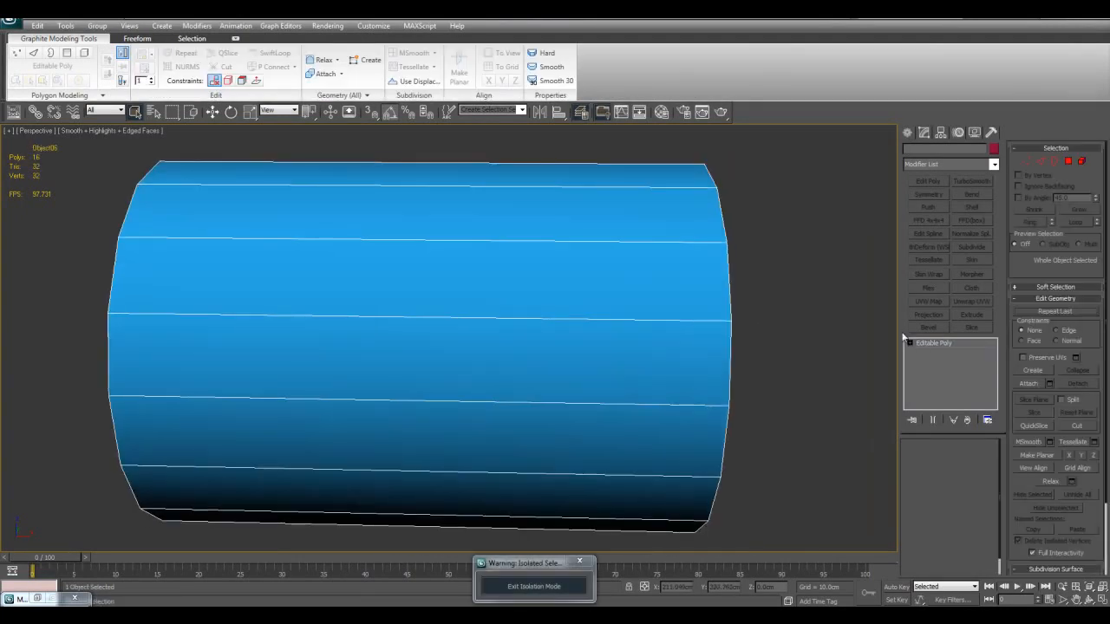
# - Add Unwrap UVW to the open cylinder and map all its faces cylindrically with Best Align
pyautogui.click(973, 302)
pyautogui.scroll(-3, 639, 354)
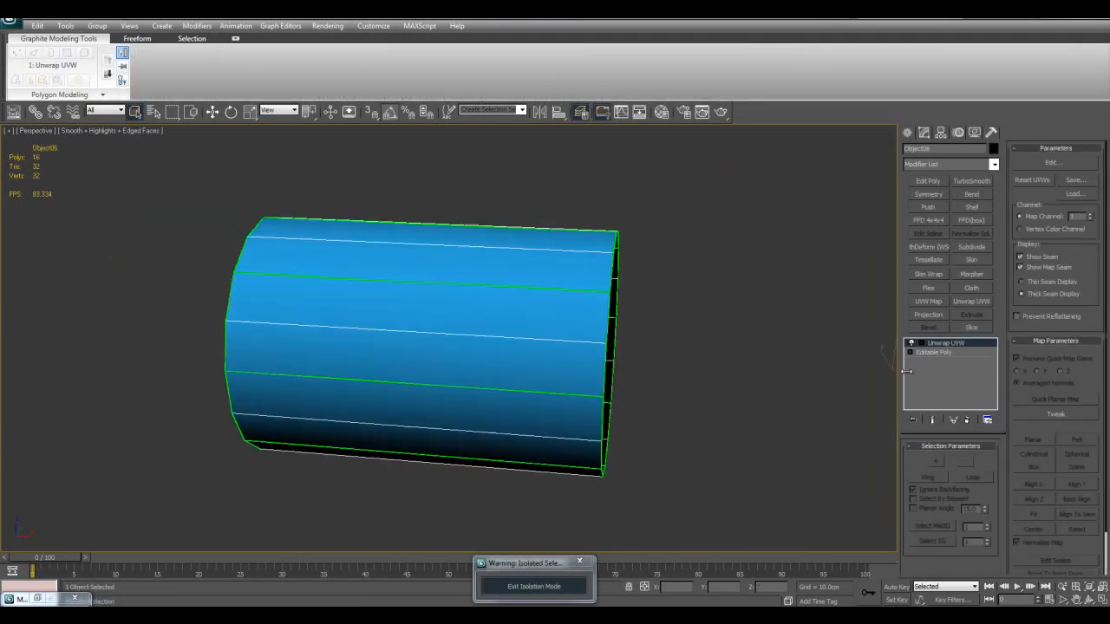
pyautogui.click(936, 371)
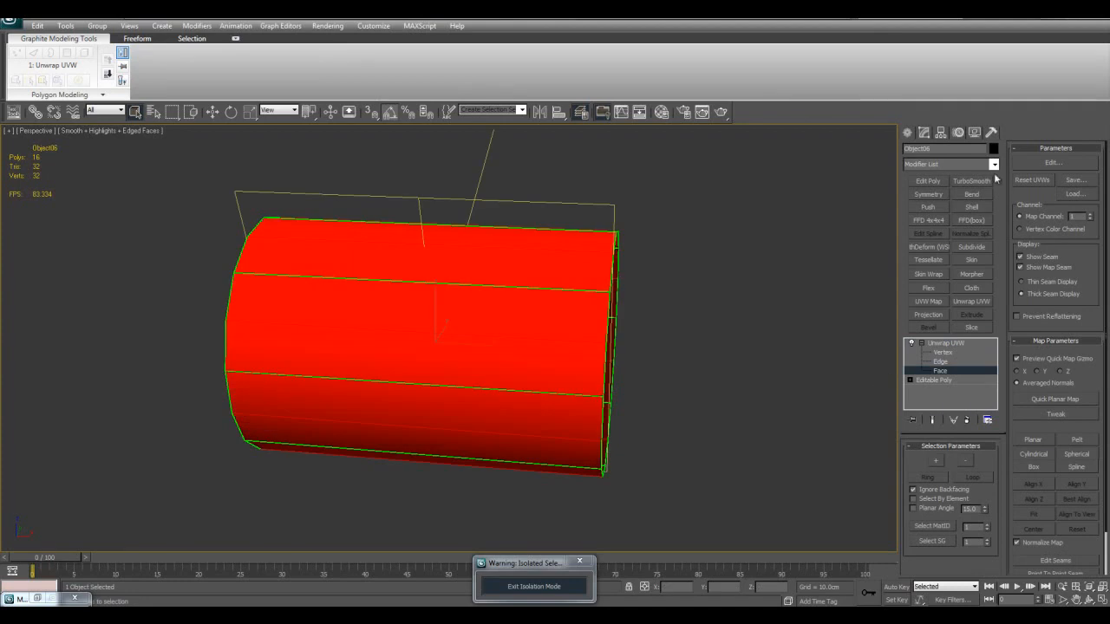
pyautogui.click(1032, 163)
pyautogui.click(1032, 453)
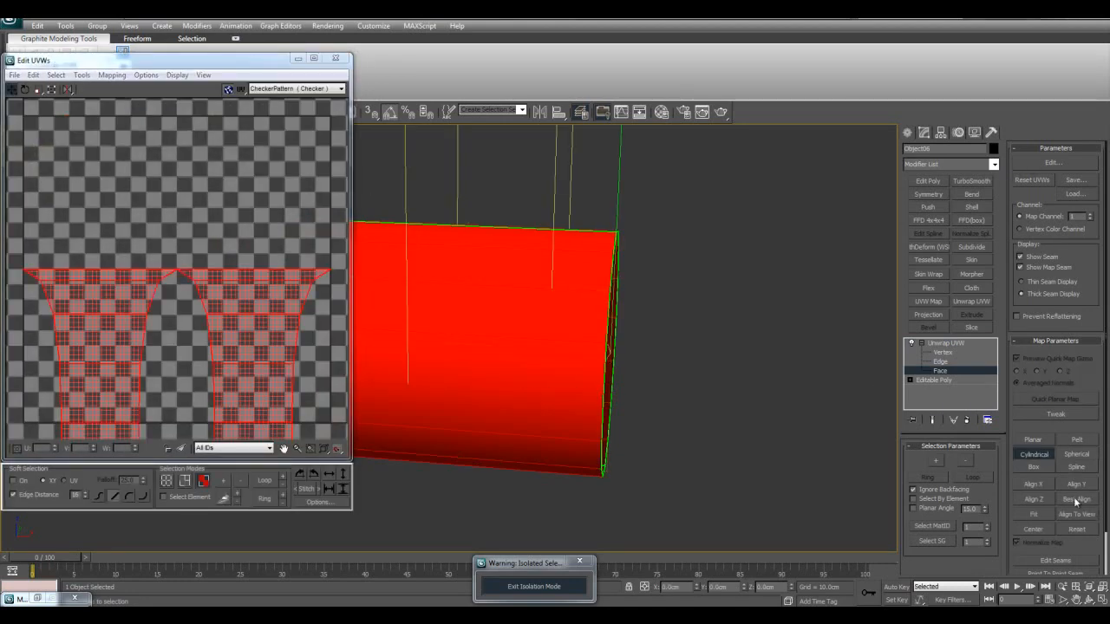
pyautogui.click(1075, 501)
pyautogui.press('z')
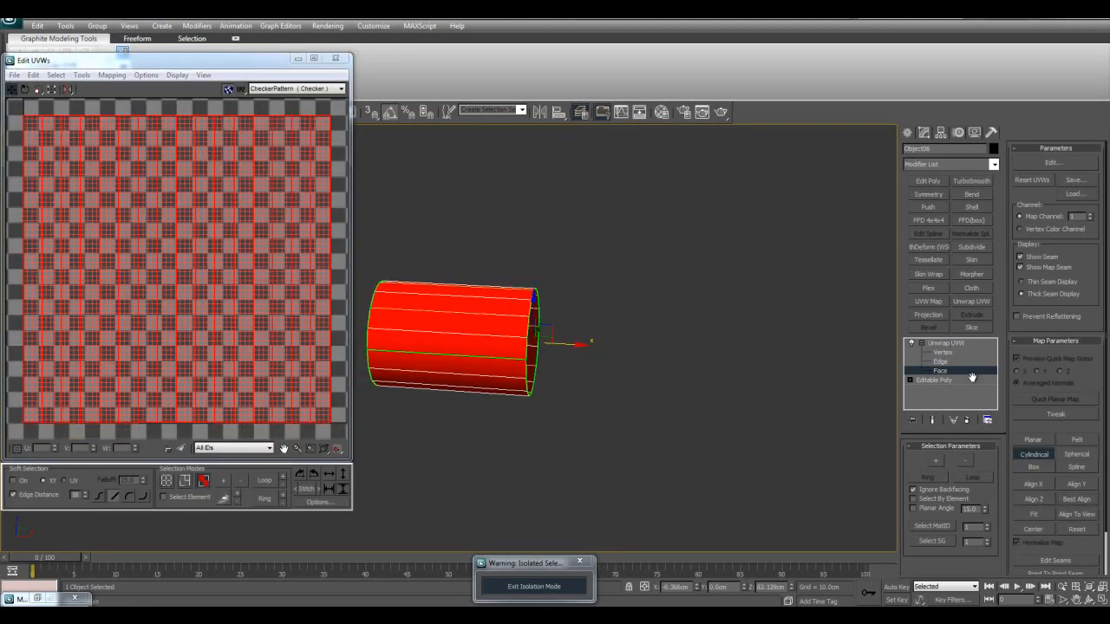
pyautogui.click(1032, 453)
# - Select all UV vertices of the open cylinder's shell and weld them
pyautogui.click(165, 482)
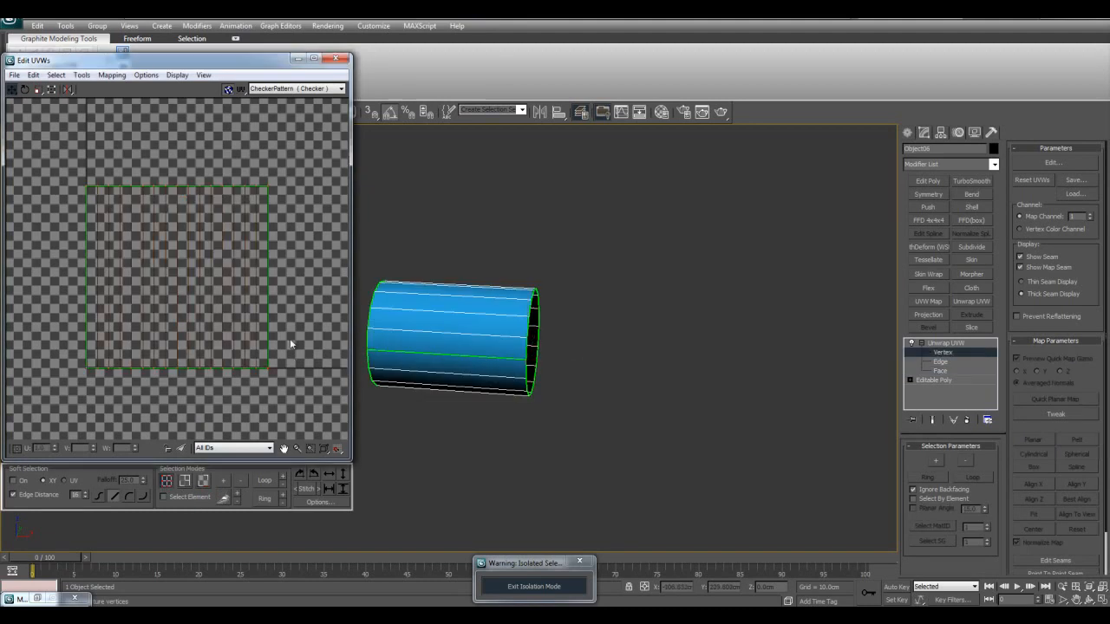
pyautogui.click(81, 75)
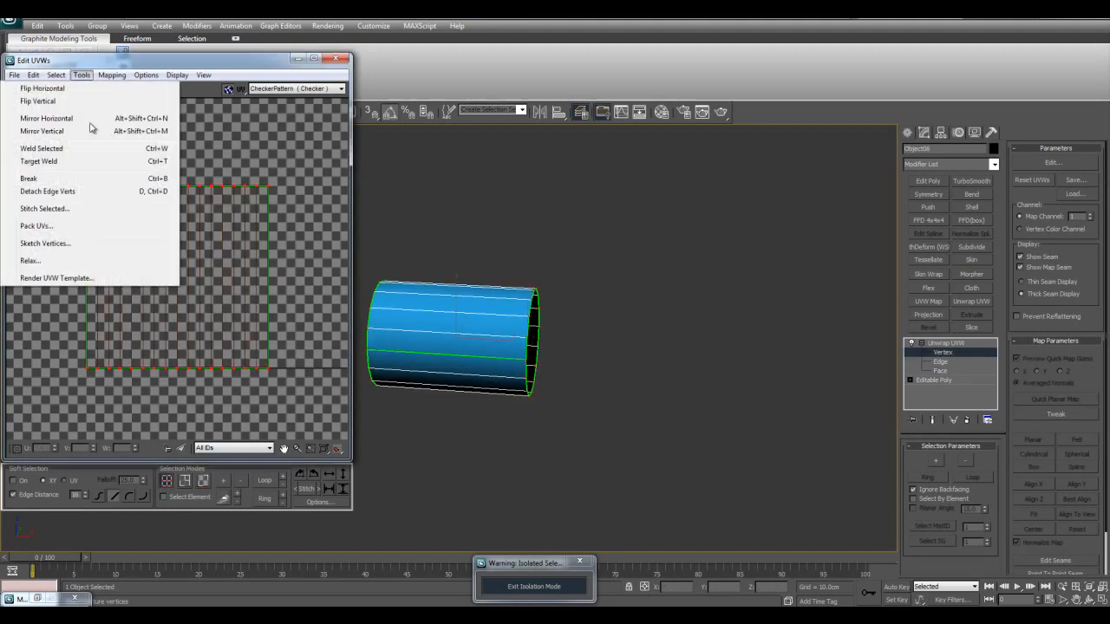
pyautogui.click(41, 148)
# - Close the UV editor, collapse the open cylinder's unwrap into the editable poly and exit isolation mode
pyautogui.click(337, 58)
pyautogui.click(943, 343)
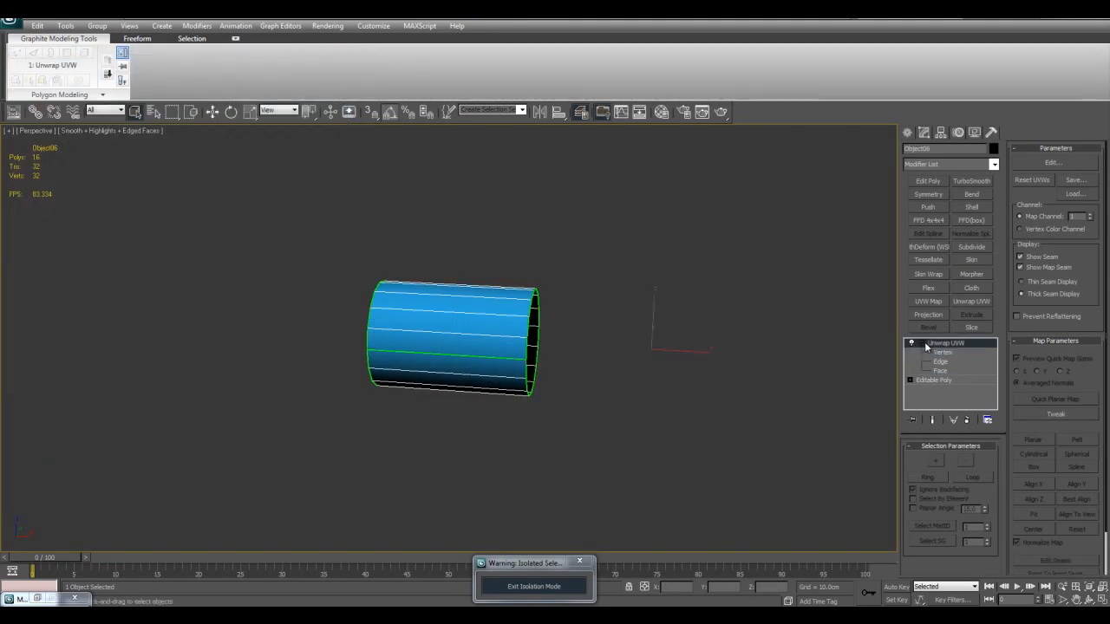
pyautogui.rightClick(942, 346)
pyautogui.click(987, 447)
pyautogui.click(579, 592)
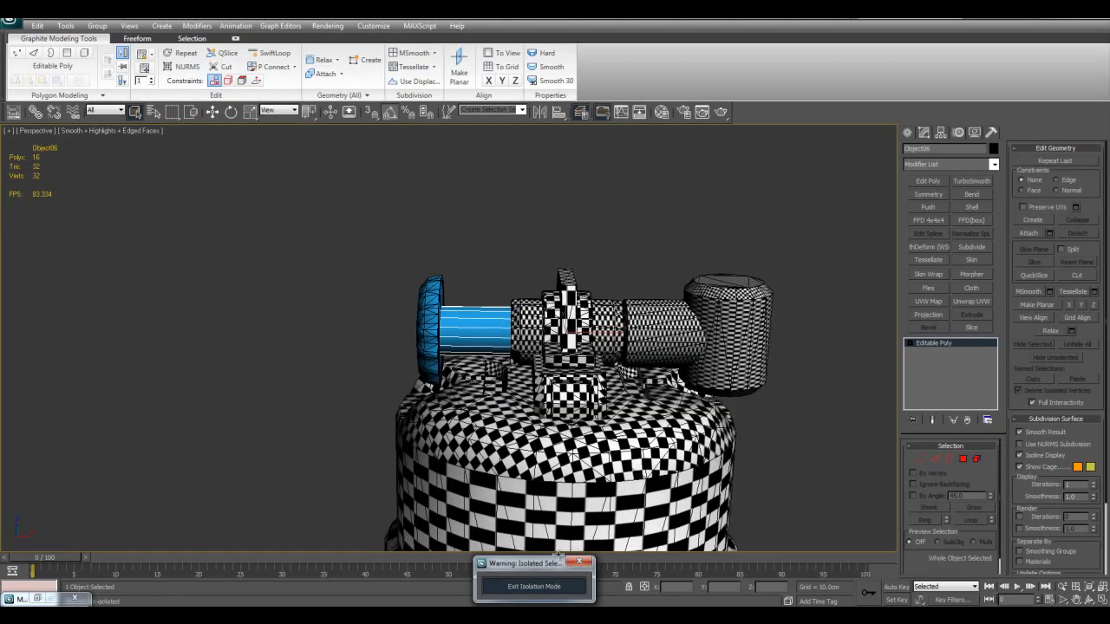
# - Select the scalloped handwheel at the end of the horizontal cylinder and isolate it
pyautogui.click(425, 334)
pyautogui.scroll(5, 429, 330)
pyautogui.keyDown('alt'); pyautogui.moveTo(466, 311); pyautogui.dragTo(504, 334, button='middle'); pyautogui.keyUp('alt')
pyautogui.hotkey('alt', 'q')
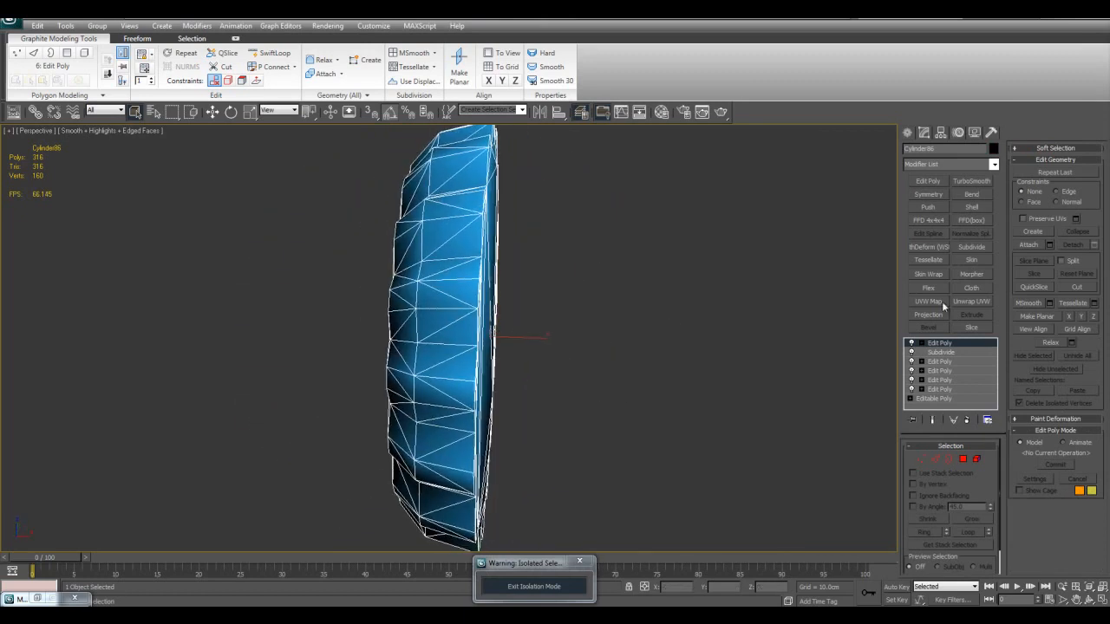
pyautogui.keyDown('alt'); pyautogui.moveTo(581, 302); pyautogui.dragTo(564, 321, button='middle'); pyautogui.keyUp('alt')
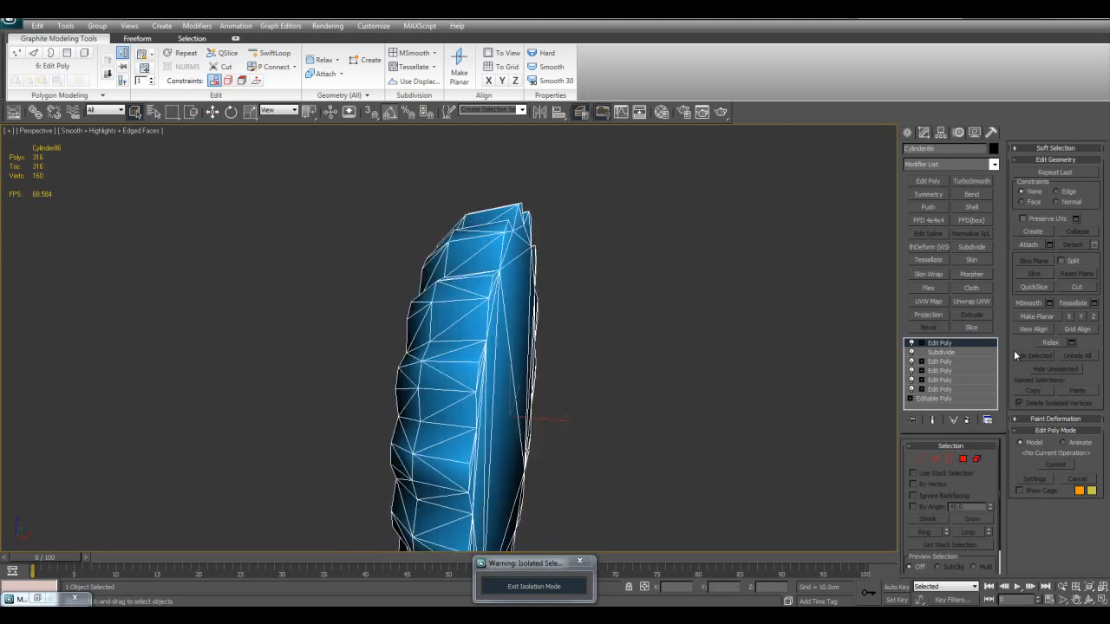
# - Add Unwrap UVW to the handwheel and enter face selection with Planar Angle enabled at 15
pyautogui.click(972, 301)
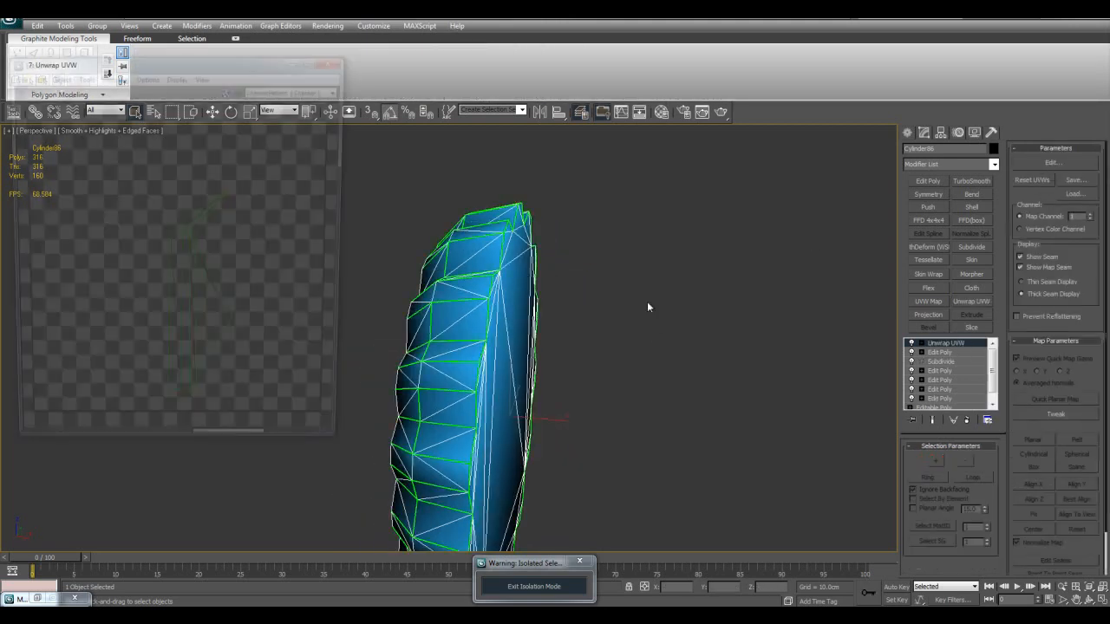
pyautogui.scroll(-3, 609, 303)
pyautogui.keyDown('alt'); pyautogui.moveTo(609, 304); pyautogui.dragTo(672, 306, button='middle'); pyautogui.keyUp('alt')
pyautogui.click(941, 491)
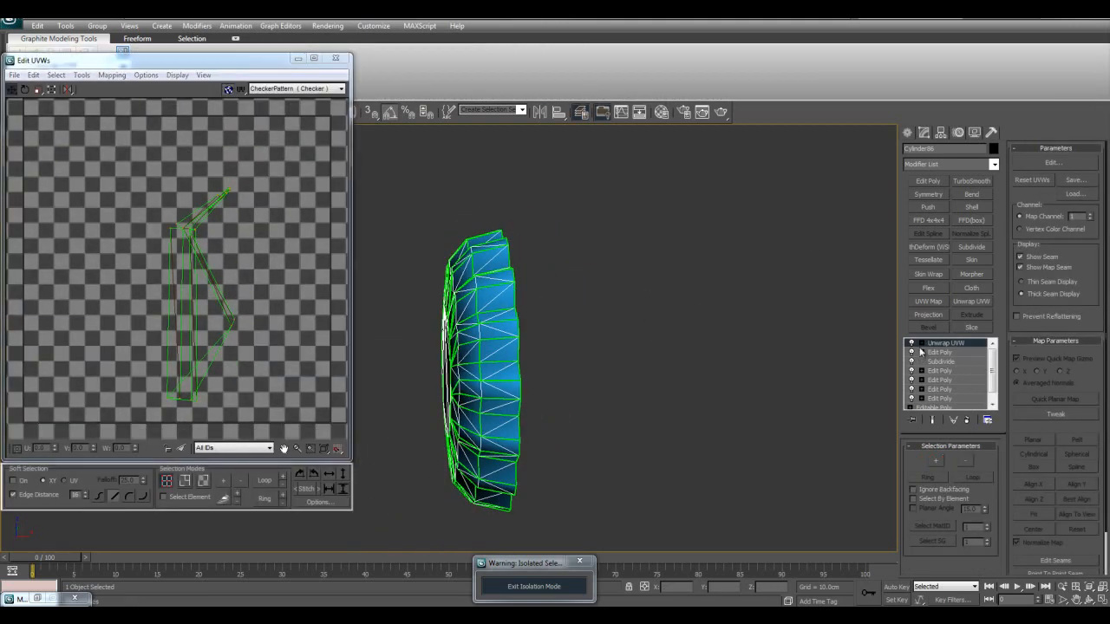
pyautogui.click(943, 372)
pyautogui.moveTo(719, 349)
pyautogui.keyDown('alt'); pyautogui.mouseDown(button='middle')
pyautogui.moveTo(673, 352)
pyautogui.moveTo(712, 341)
pyautogui.mouseUp(button='middle'); pyautogui.keyUp('alt')
pyautogui.click(945, 509)
# - Select the handwheel's flat side, planar-map it with averaged normals and move its shell beside the UV tile
pyautogui.keyDown('alt'); pyautogui.moveTo(598, 330); pyautogui.dragTo(564, 331, button='middle'); pyautogui.keyUp('alt')
pyautogui.click(520, 329)
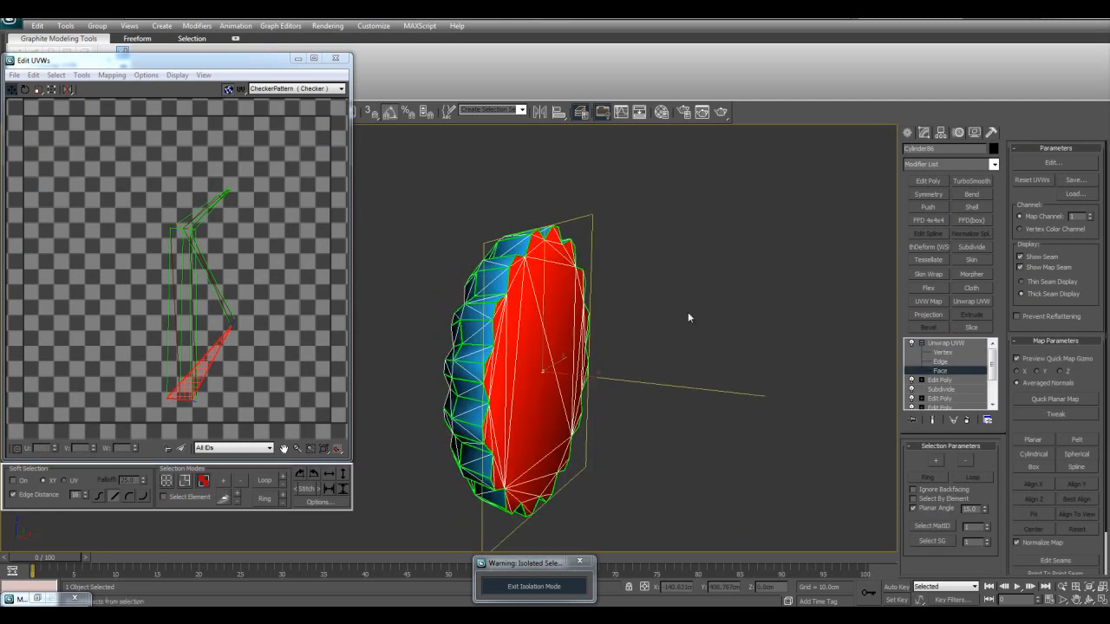
pyautogui.click(1047, 397)
pyautogui.scroll(-3, 191, 250)
pyautogui.moveTo(191, 251); pyautogui.dragTo(321, 265)
# - Invert the face selection and planar-map the rest of the handwheel with averaged normals
pyautogui.keyDown('alt'); pyautogui.moveTo(696, 313); pyautogui.dragTo(709, 313, button='middle'); pyautogui.keyUp('alt')
pyautogui.hotkey('ctrl', 'i')
pyautogui.click(1065, 402)
pyautogui.keyDown('alt'); pyautogui.moveTo(622, 359); pyautogui.dragTo(682, 322, button='middle'); pyautogui.keyUp('alt')
pyautogui.scroll(3, 490, 247)
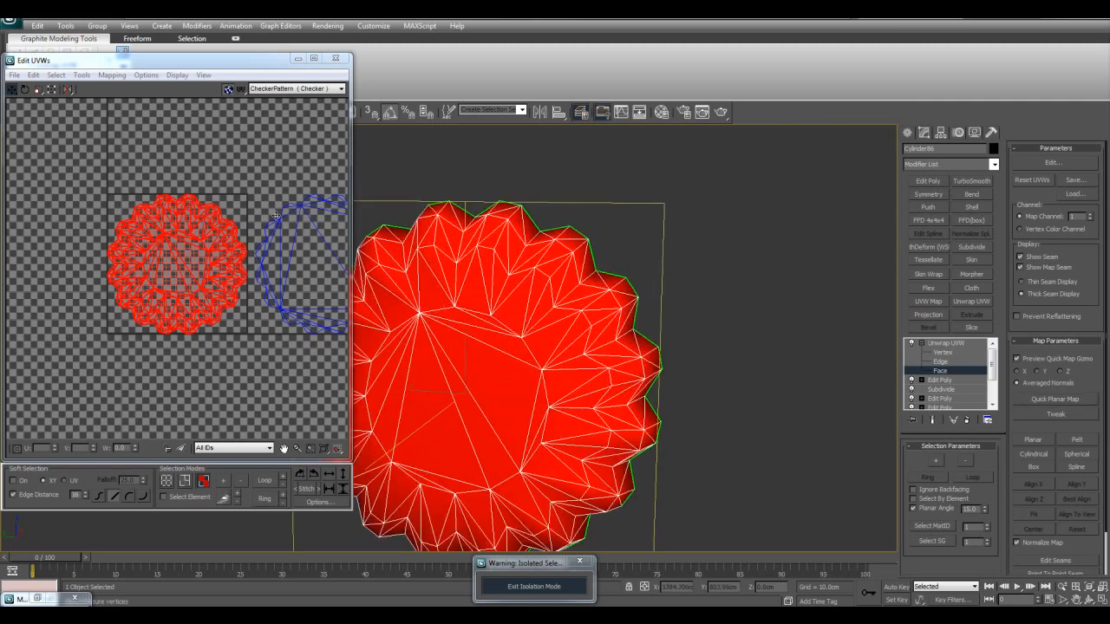
# - Relax the handwheel's front and rim UV shell by face angles with 100 iterations and amount 0.1
pyautogui.click(82, 75)
pyautogui.click(30, 260)
pyautogui.moveTo(43, 94); pyautogui.dragTo(439, 156)
pyautogui.click(533, 213)
pyautogui.click(534, 213)
pyautogui.click(494, 177)
pyautogui.click(489, 188)
pyautogui.click(531, 213)
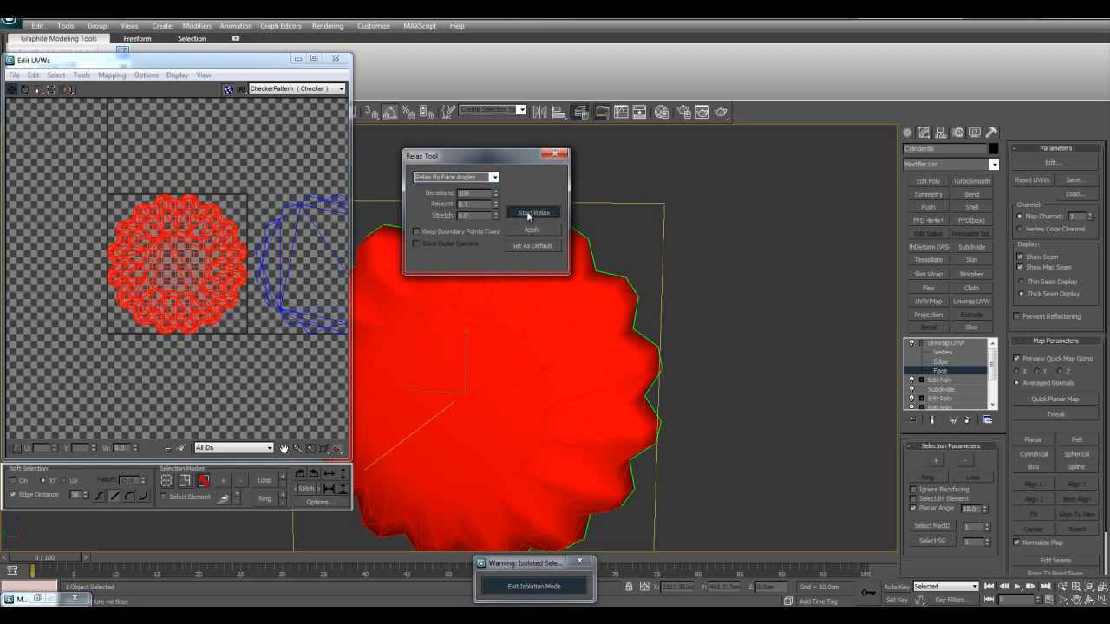
pyautogui.click(531, 214)
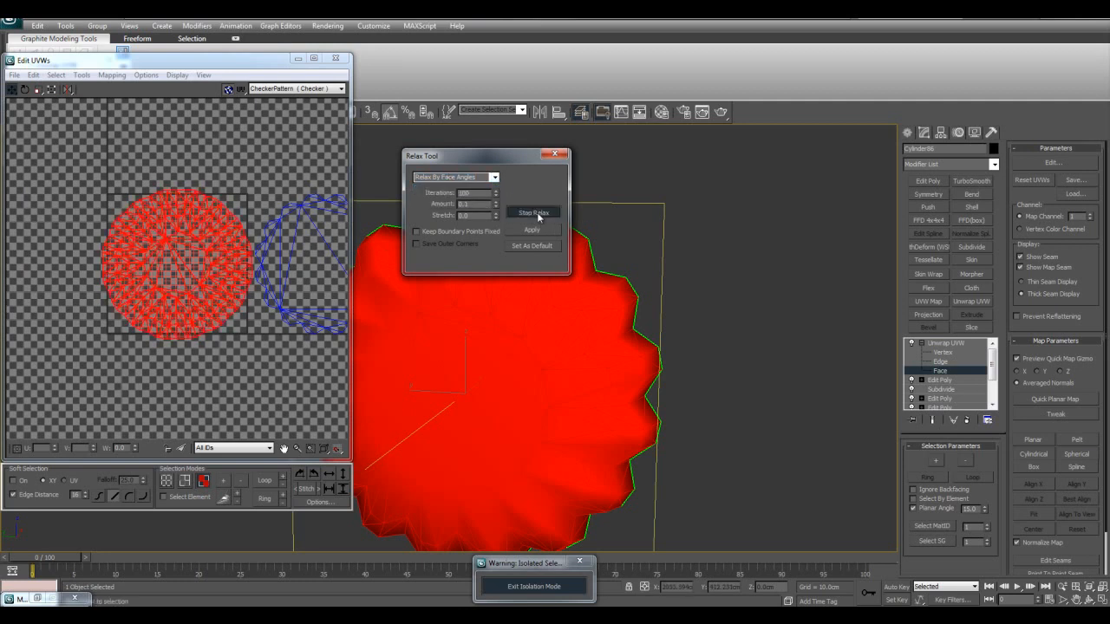
# - Check the handwheel's UV shells for inverted and overlapping faces
pyautogui.click(200, 198)
pyautogui.scroll(2, 200, 198)
pyautogui.click(55, 74)
pyautogui.click(93, 170)
pyautogui.scroll(-2, 97, 178)
pyautogui.click(55, 75)
pyautogui.click(76, 184)
pyautogui.moveTo(85, 193); pyautogui.dragTo(19, 171, button='middle')
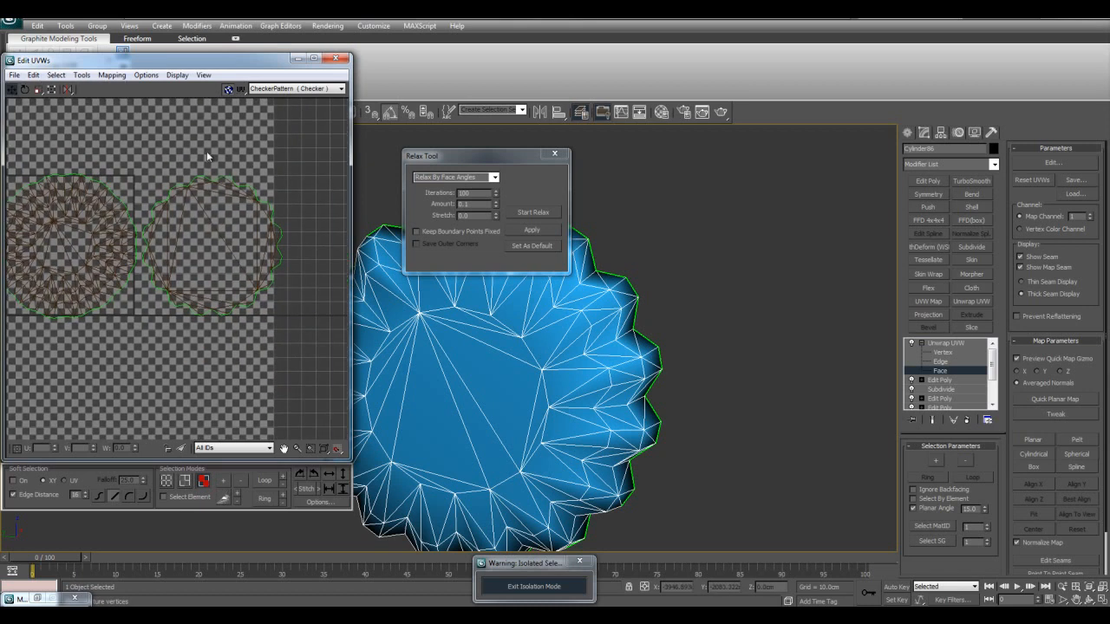
# - Close the Relax tool and UV editor, collapse the handwheel's modifier stack and exit isolation mode
pyautogui.click(555, 156)
pyautogui.click(337, 59)
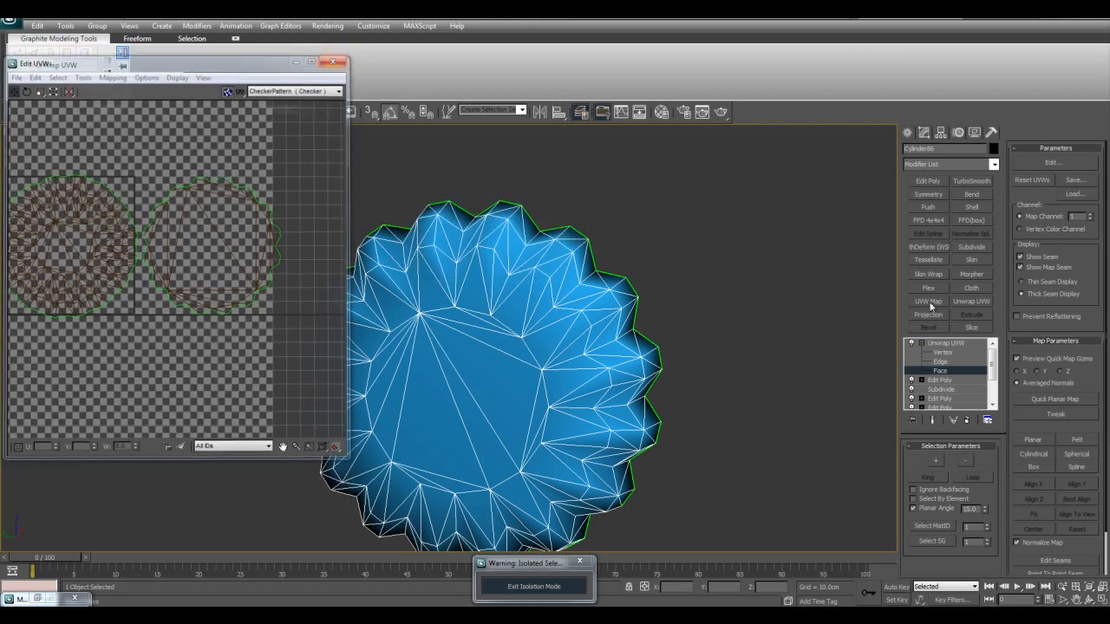
pyautogui.rightClick(936, 343)
pyautogui.click(994, 446)
pyautogui.click(534, 586)
# - Select the handwheel and its cylinder together, assign the checker material to both and deselect them
pyautogui.scroll(-3, 633, 476)
pyautogui.moveTo(395, 209); pyautogui.dragTo(436, 273)
pyautogui.press('m')
pyautogui.click(712, 232)
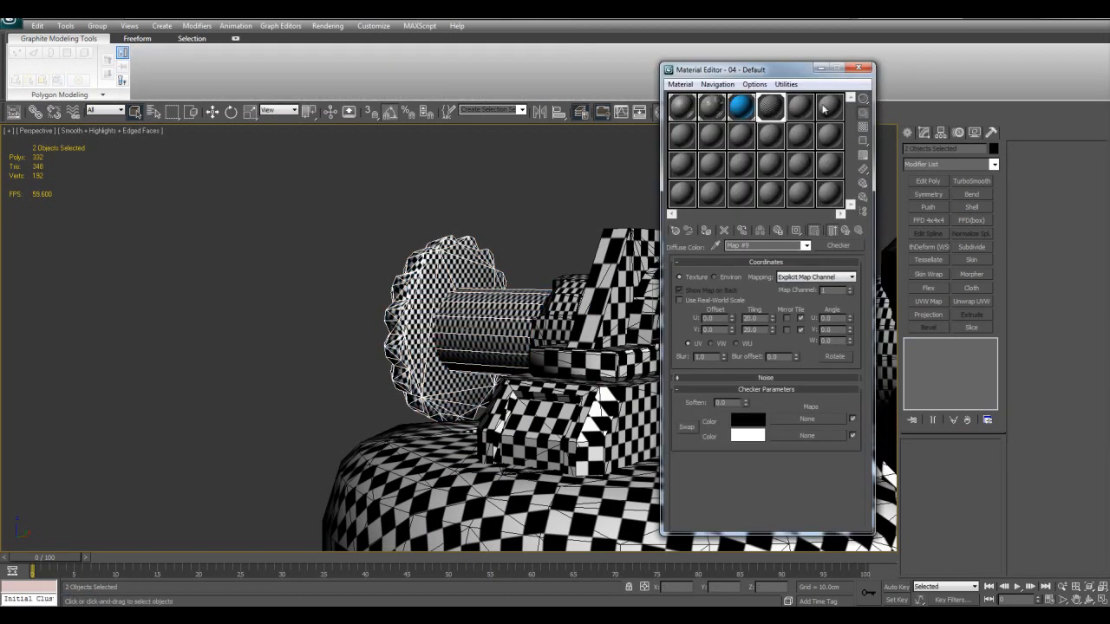
pyautogui.click(822, 69)
pyautogui.click(767, 204)
# - Select the curved plate on the tank's body and isolate it
pyautogui.scroll(-5, 726, 306)
pyautogui.moveTo(637, 355); pyautogui.dragTo(659, 226, button='middle')
pyautogui.click(485, 337)
pyautogui.hotkey('alt', 'q')
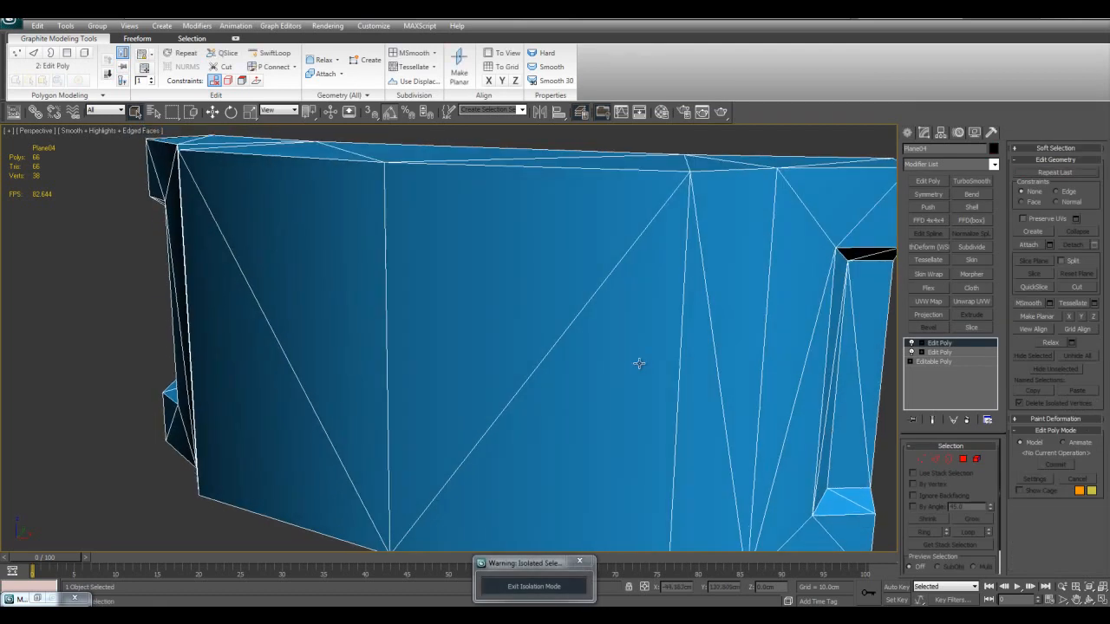
# - Add Unwrap UVW to the curved plate, enter face selection, hide the map seams and use thin seam display
pyautogui.click(966, 303)
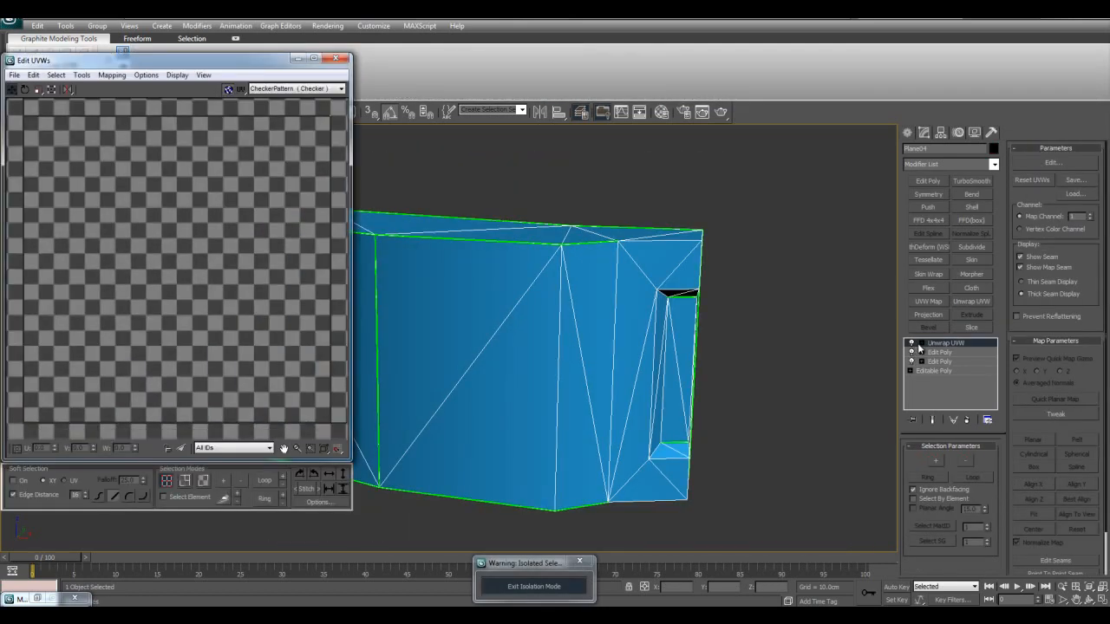
pyautogui.click(921, 343)
pyautogui.click(930, 371)
pyautogui.click(928, 487)
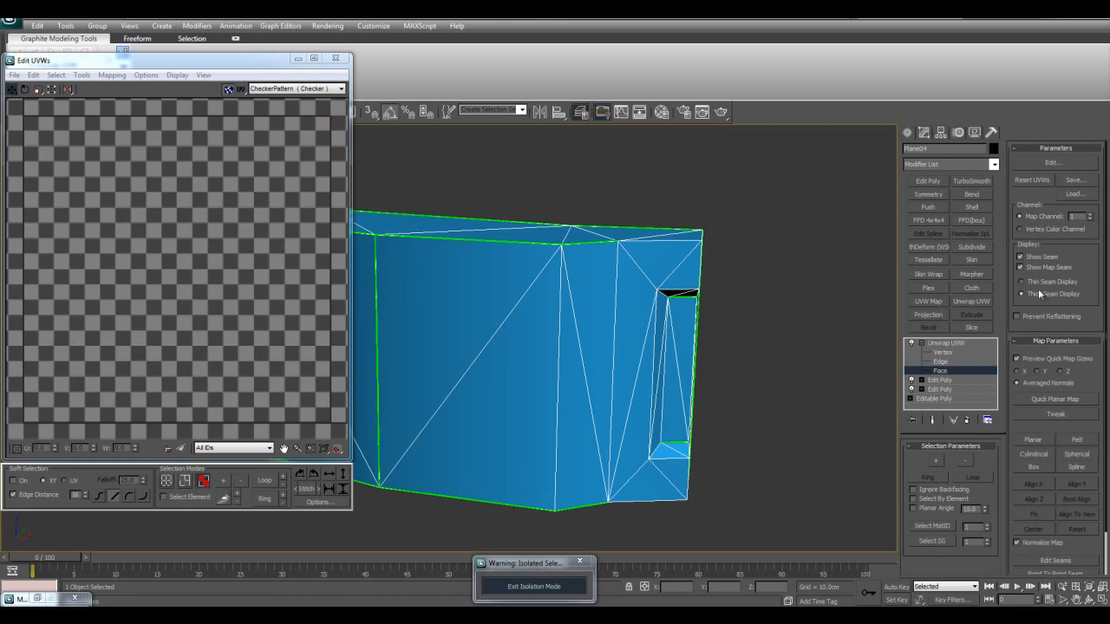
pyautogui.click(1041, 268)
pyautogui.keyDown('alt'); pyautogui.moveTo(755, 302); pyautogui.dragTo(701, 305, button='middle'); pyautogui.keyUp('alt')
pyautogui.press('F4')
pyautogui.scroll(5, 694, 295)
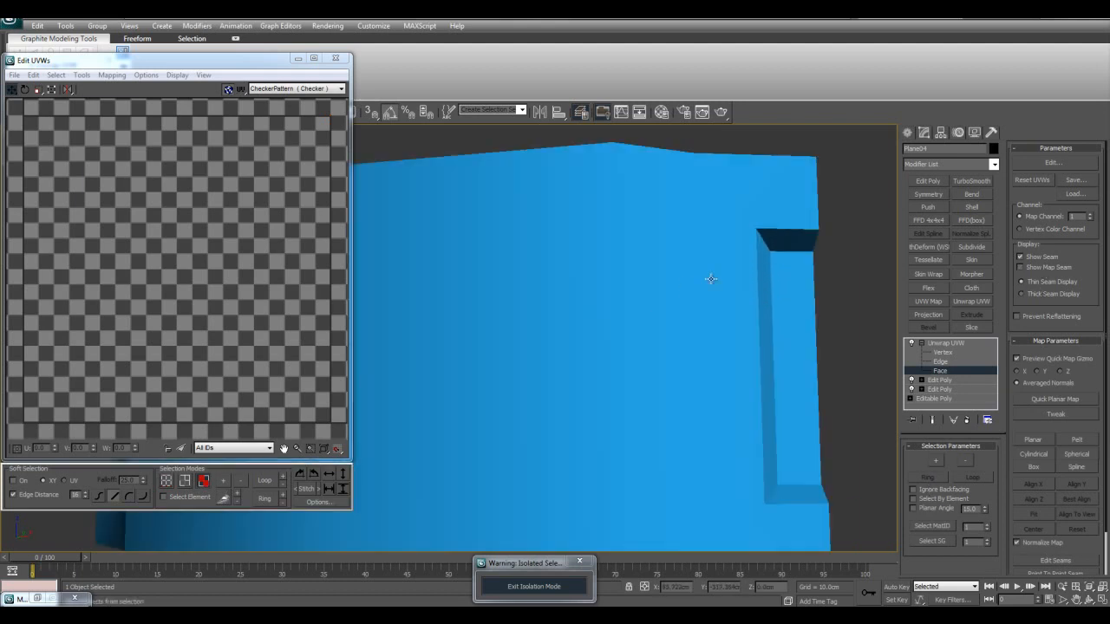
pyautogui.press('F4')
pyautogui.scroll(-5, 721, 324)
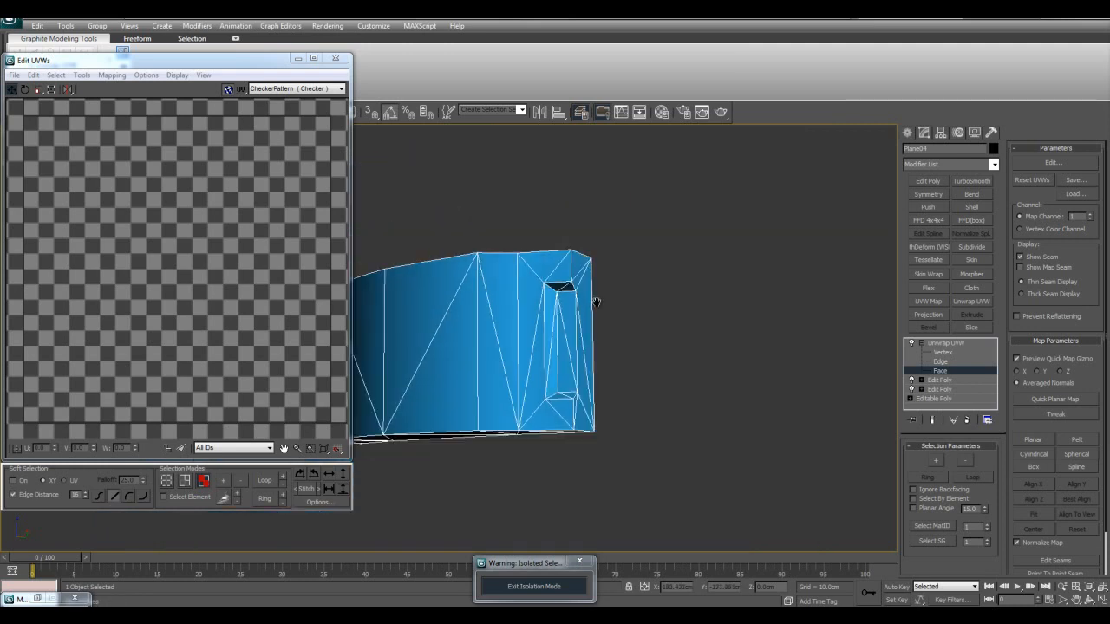
# - Set the Planar Angle threshold to 25 and select the plate's curved front faces
pyautogui.keyDown('alt'); pyautogui.moveTo(591, 309); pyautogui.dragTo(819, 449, button='middle'); pyautogui.keyUp('alt')
pyautogui.click(520, 331)
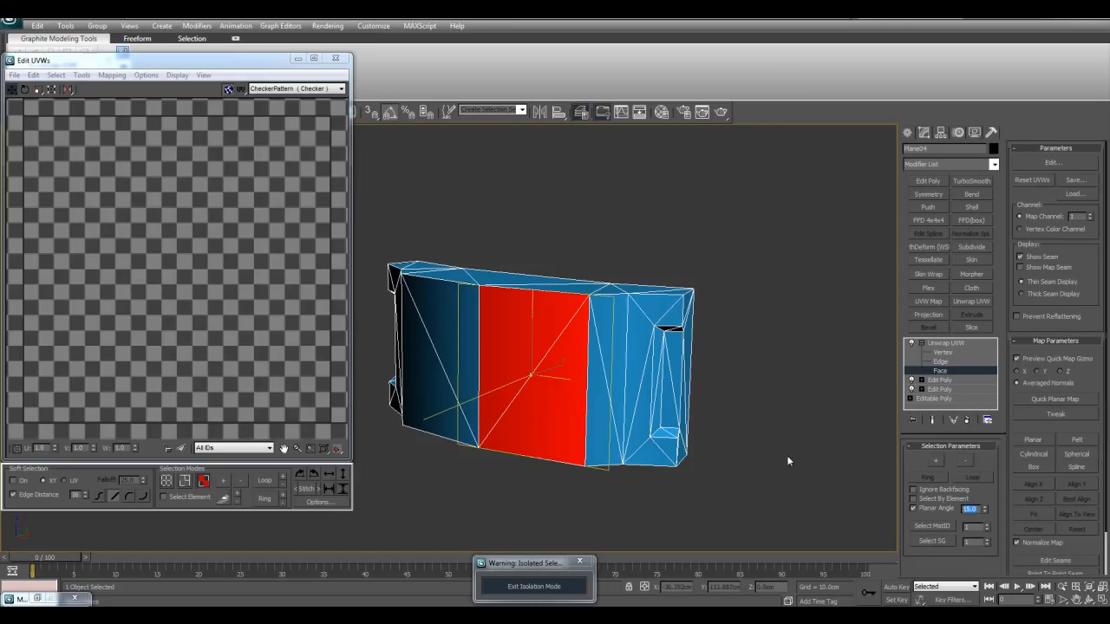
pyautogui.click(615, 365)
pyautogui.click(718, 303)
pyautogui.write('25')
pyautogui.press('Return')
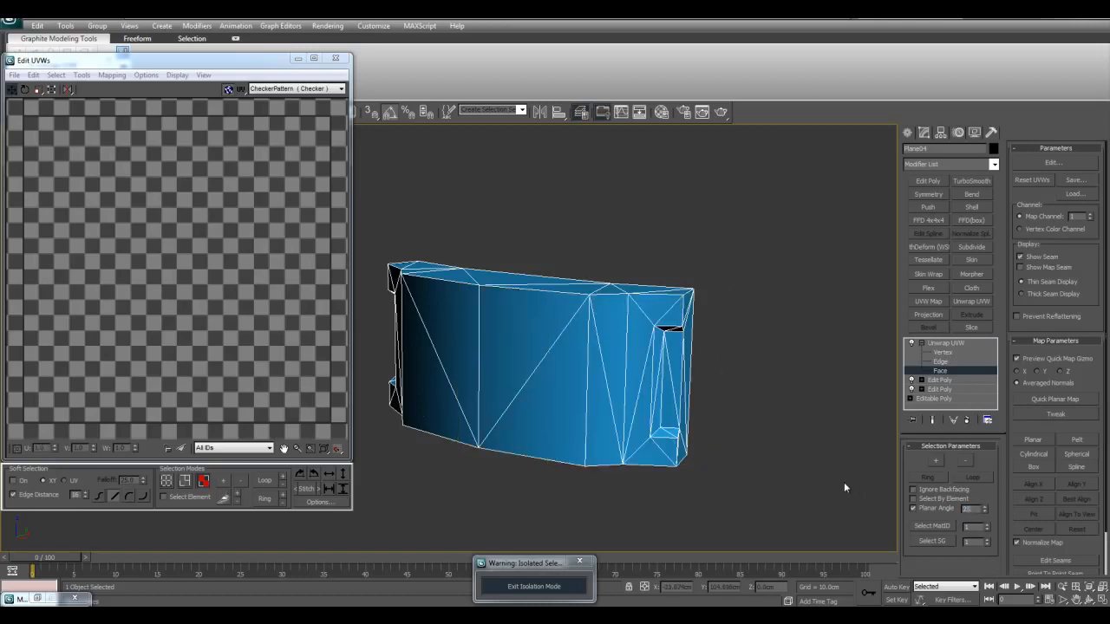
pyautogui.click(600, 349)
pyautogui.keyDown('alt'); pyautogui.moveTo(600, 349); pyautogui.dragTo(575, 372, button='middle'); pyautogui.keyUp('alt')
# - Planar-map the plate's front faces with averaged normals and move the shell horizontally out of the UV tile
pyautogui.click(1051, 400)
pyautogui.scroll(-3, 208, 298)
pyautogui.moveTo(199, 288); pyautogui.dragTo(175, 292, button='middle')
pyautogui.keyDown('shift'); pyautogui.moveTo(174, 292); pyautogui.dragTo(398, 292); pyautogui.keyUp('shift')
# - Select the plate's upper and lower rim faces, planar-map them along Z and place them below the front shell
pyautogui.keyDown('alt'); pyautogui.moveTo(555, 451); pyautogui.dragTo(612, 431, button='middle'); pyautogui.keyUp('alt')
pyautogui.click(598, 524)
pyautogui.click(580, 365)
pyautogui.keyDown('alt'); pyautogui.moveTo(621, 365); pyautogui.dragTo(619, 405, button='middle'); pyautogui.keyUp('alt')
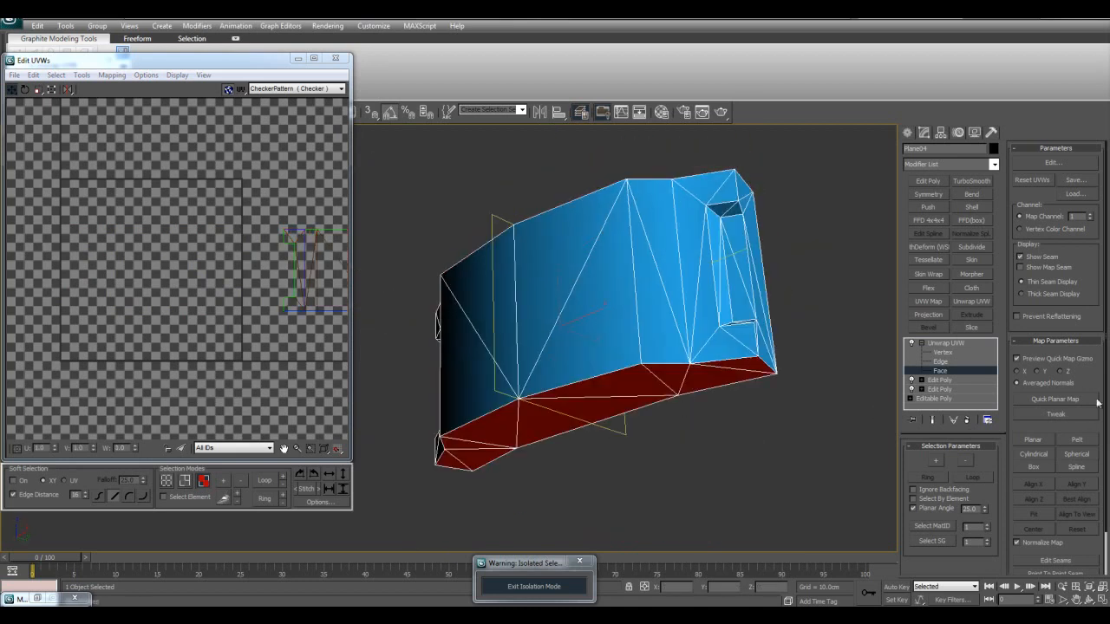
pyautogui.click(1068, 374)
pyautogui.click(1066, 399)
pyautogui.scroll(-3, 186, 324)
pyautogui.moveTo(183, 323); pyautogui.dragTo(200, 310, button='middle')
pyautogui.moveTo(196, 263); pyautogui.dragTo(320, 333)
pyautogui.moveTo(214, 341); pyautogui.dragTo(176, 331, button='middle')
pyautogui.moveTo(213, 322); pyautogui.dragTo(237, 321)
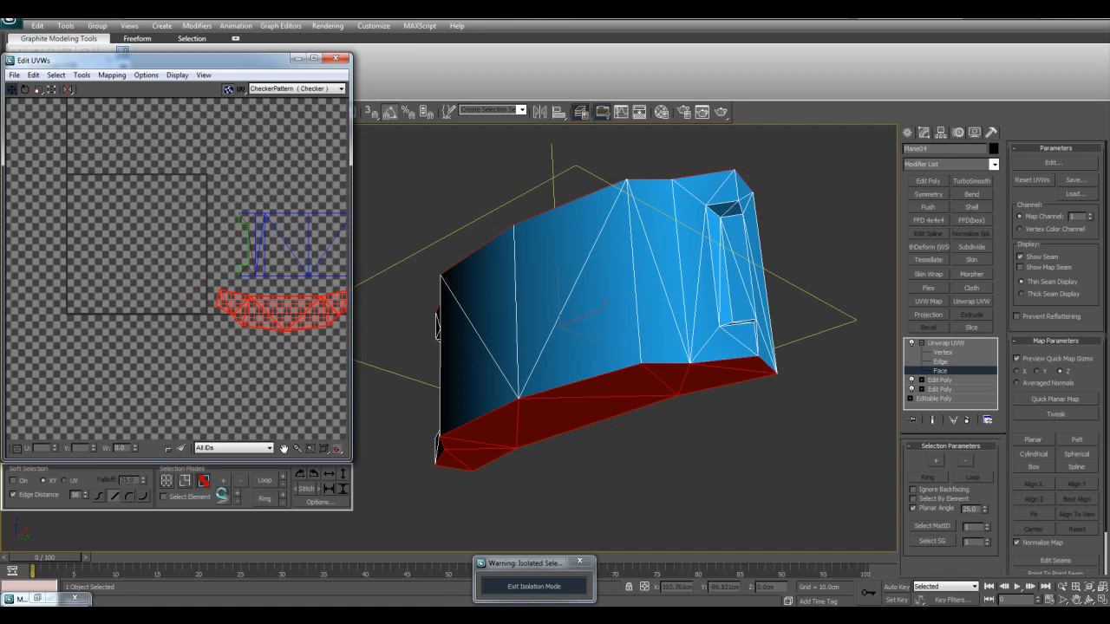
# - Separate the overlapping upper and lower rim shells by moving one below the other
pyautogui.click(203, 495)
pyautogui.moveTo(313, 331); pyautogui.dragTo(291, 345, button='middle')
pyautogui.click(276, 370)
pyautogui.moveTo(291, 332); pyautogui.dragTo(291, 382)
pyautogui.click(206, 245)
pyautogui.moveTo(229, 264)
pyautogui.mouseDown(button='middle')
pyautogui.moveTo(254, 272)
pyautogui.moveTo(213, 243)
pyautogui.moveTo(231, 259)
pyautogui.mouseUp(button='middle')
# - Planar-map the upper and lower faces of both end notches with averaged normals and move them below the tile
pyautogui.keyDown('alt'); pyautogui.moveTo(649, 286); pyautogui.dragTo(647, 325, button='middle'); pyautogui.keyUp('alt')
pyautogui.click(733, 335)
pyautogui.keyDown('ctrl'); pyautogui.click(741, 457); pyautogui.keyUp('ctrl')
pyautogui.keyDown('alt'); pyautogui.moveTo(741, 457); pyautogui.dragTo(445, 364, button='middle'); pyautogui.keyUp('alt')
pyautogui.keyDown('ctrl'); pyautogui.click(430, 431); pyautogui.keyUp('ctrl')
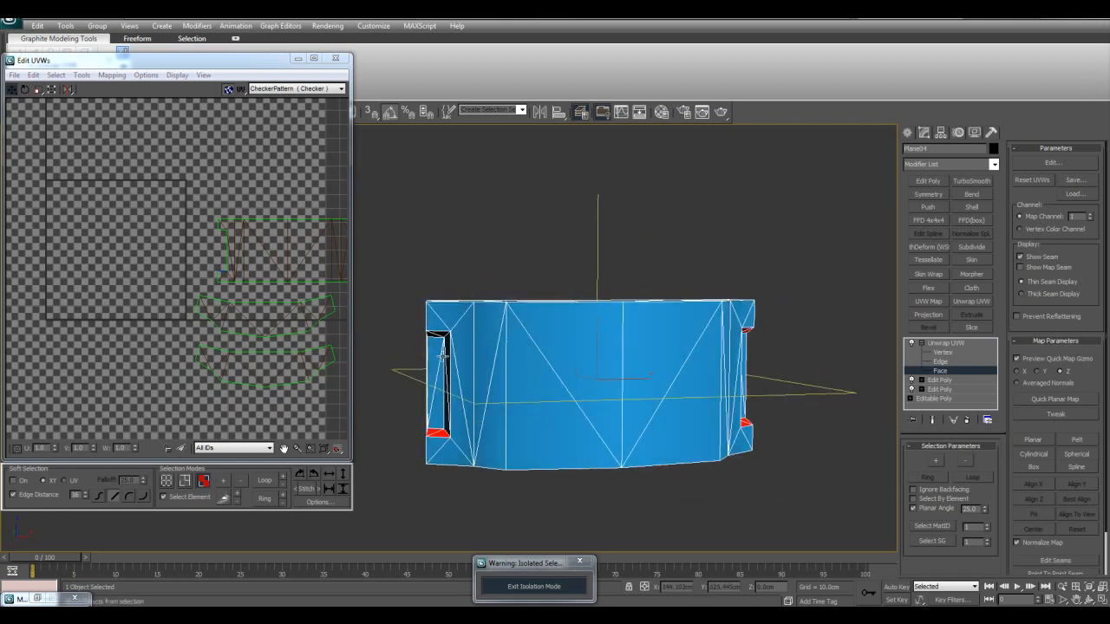
pyautogui.keyDown('ctrl'); pyautogui.click(438, 334); pyautogui.keyUp('ctrl')
pyautogui.click(1055, 383)
pyautogui.click(1051, 398)
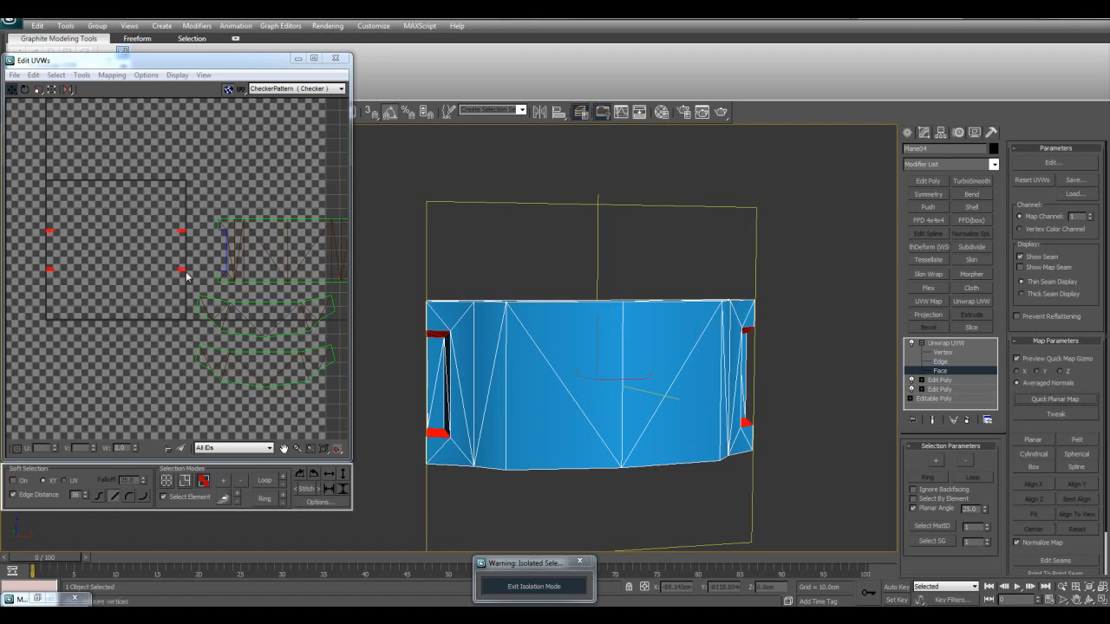
pyautogui.moveTo(182, 271); pyautogui.dragTo(165, 377)
pyautogui.click(173, 372)
# - Planar-map the narrow vertical inner side faces of both notches and move their shells below the tile
pyautogui.keyDown('alt'); pyautogui.moveTo(782, 401); pyautogui.dragTo(728, 384, button='middle'); pyautogui.keyUp('alt')
pyautogui.click(733, 382)
pyautogui.click(1049, 400)
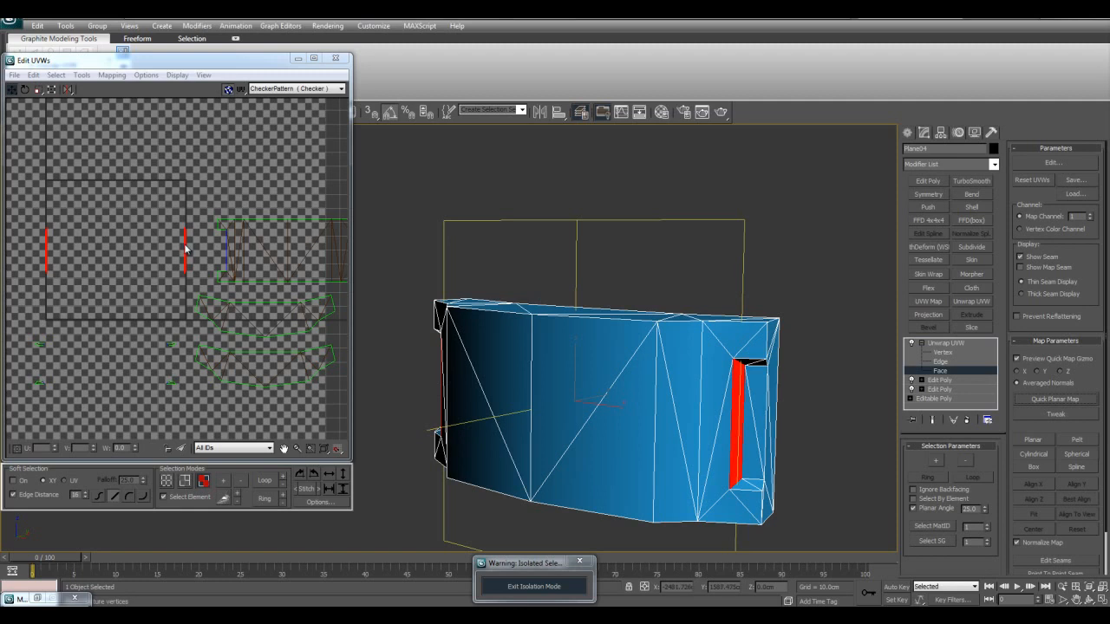
pyautogui.moveTo(185, 244); pyautogui.dragTo(181, 399)
pyautogui.moveTo(646, 394); pyautogui.dragTo(643, 370, button='middle')
# - Planar-map the recessed floor faces of both notches and move their shells below the tile
pyautogui.keyDown('alt'); pyautogui.moveTo(755, 363); pyautogui.dragTo(580, 357, button='middle'); pyautogui.keyUp('alt')
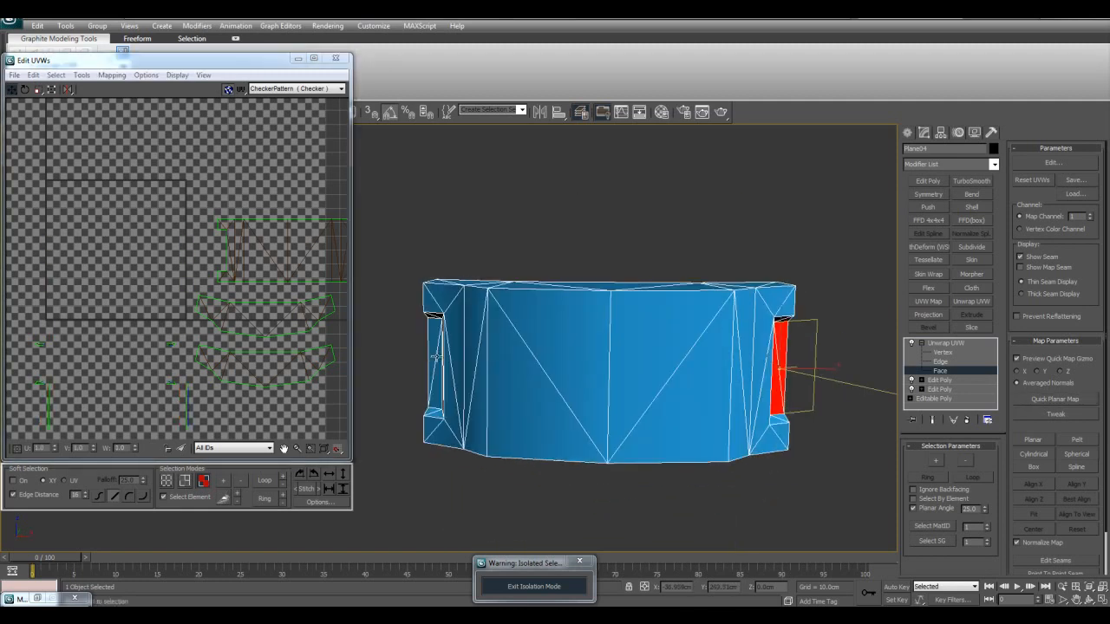
pyautogui.click(1049, 402)
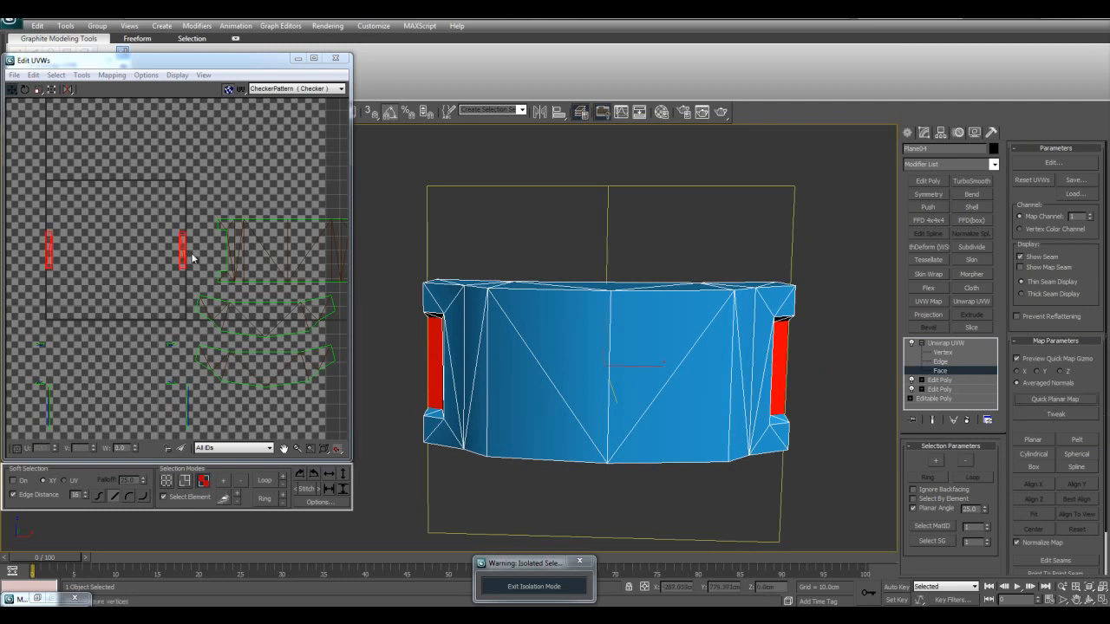
pyautogui.moveTo(184, 252); pyautogui.dragTo(143, 366)
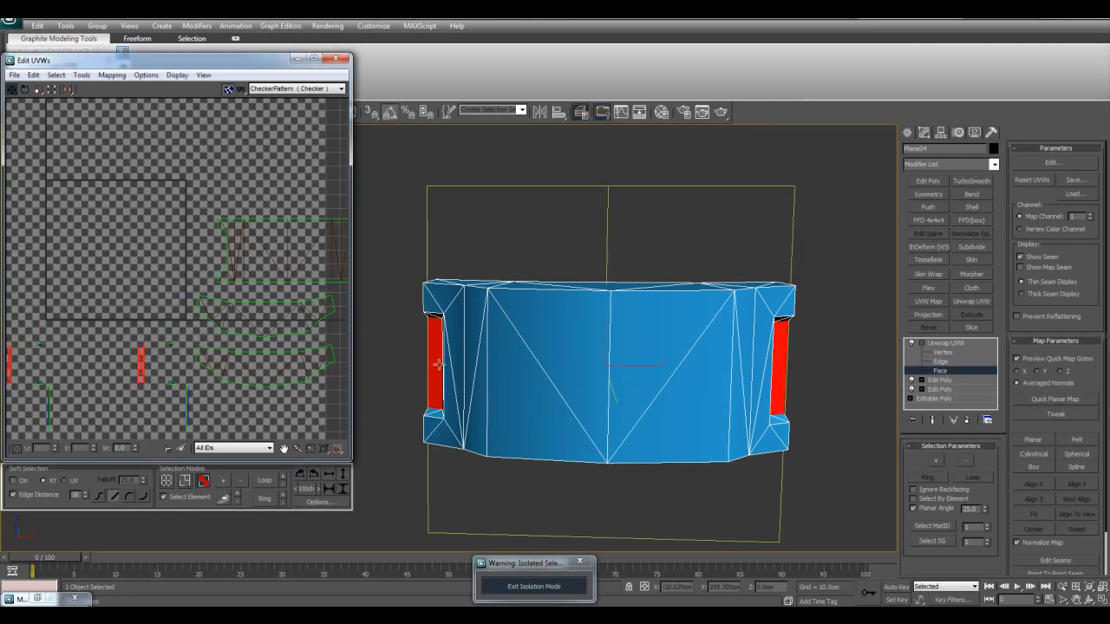
# - Select the outer end faces on both sides of the plate and planar-map them with averaged normals
pyautogui.keyDown('alt'); pyautogui.moveTo(442, 365); pyautogui.dragTo(518, 365, button='middle'); pyautogui.keyUp('alt')
pyautogui.click(408, 317)
pyautogui.keyDown('alt'); pyautogui.moveTo(744, 373); pyautogui.dragTo(626, 373, button='middle'); pyautogui.keyUp('alt')
pyautogui.keyDown('alt'); pyautogui.moveTo(814, 360); pyautogui.dragTo(772, 358, button='middle'); pyautogui.keyUp('alt')
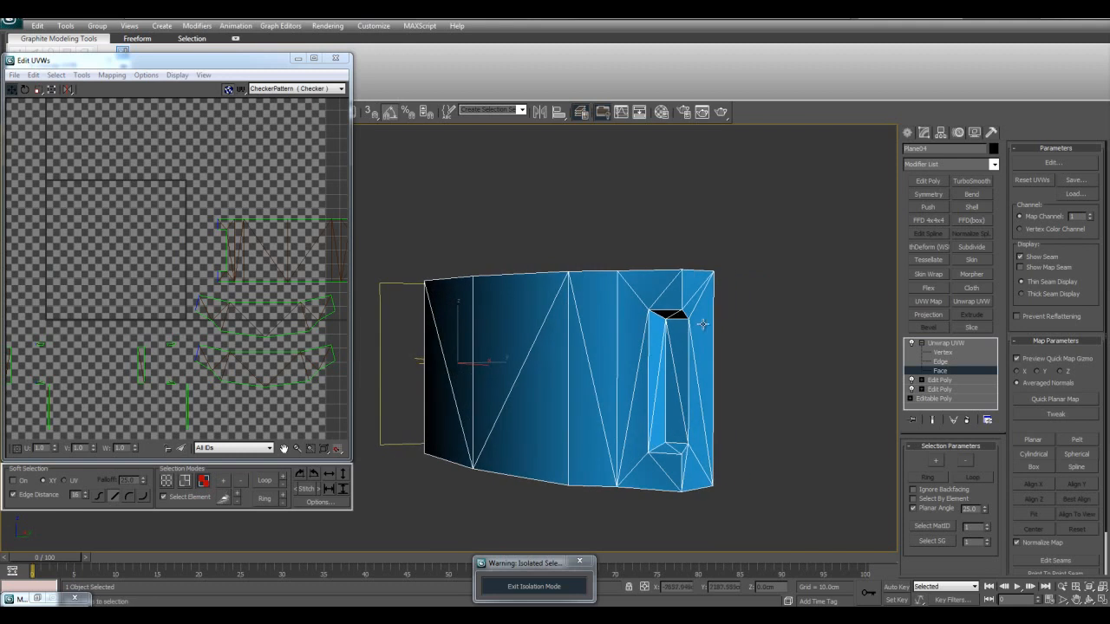
pyautogui.click(702, 324)
pyautogui.click(1060, 400)
pyautogui.scroll(-2, 179, 284)
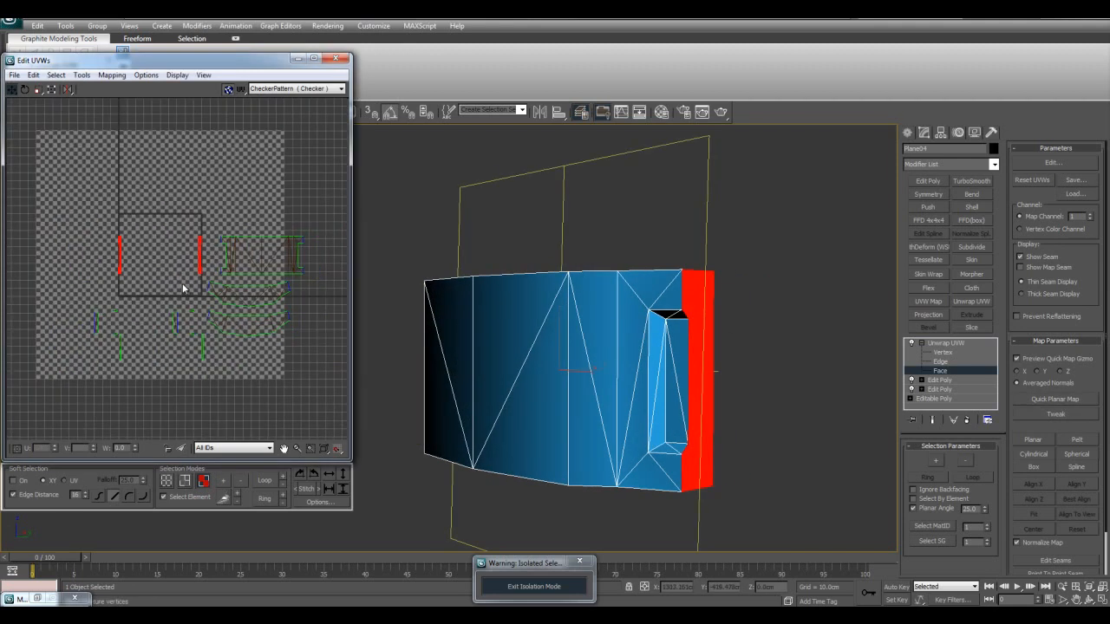
# - Select all the plate's UV faces, relax them by face angles and close the Relax tool
pyautogui.click(54, 182)
pyautogui.hotkey('ctrl', 'a')
pyautogui.click(82, 74)
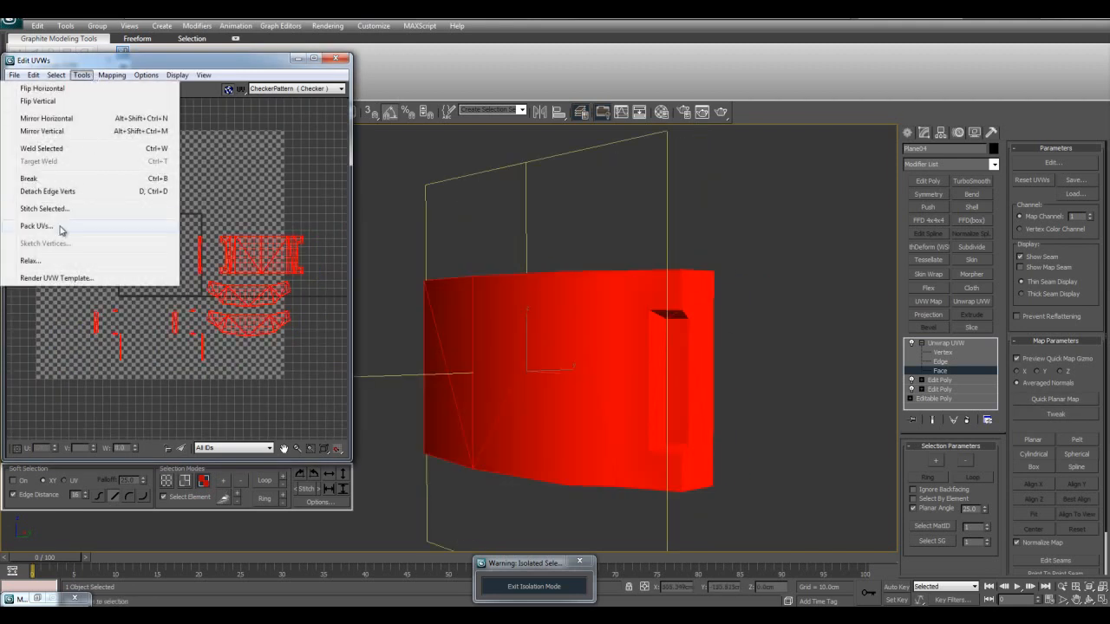
pyautogui.click(49, 260)
pyautogui.click(94, 107)
pyautogui.click(47, 118)
pyautogui.click(117, 141)
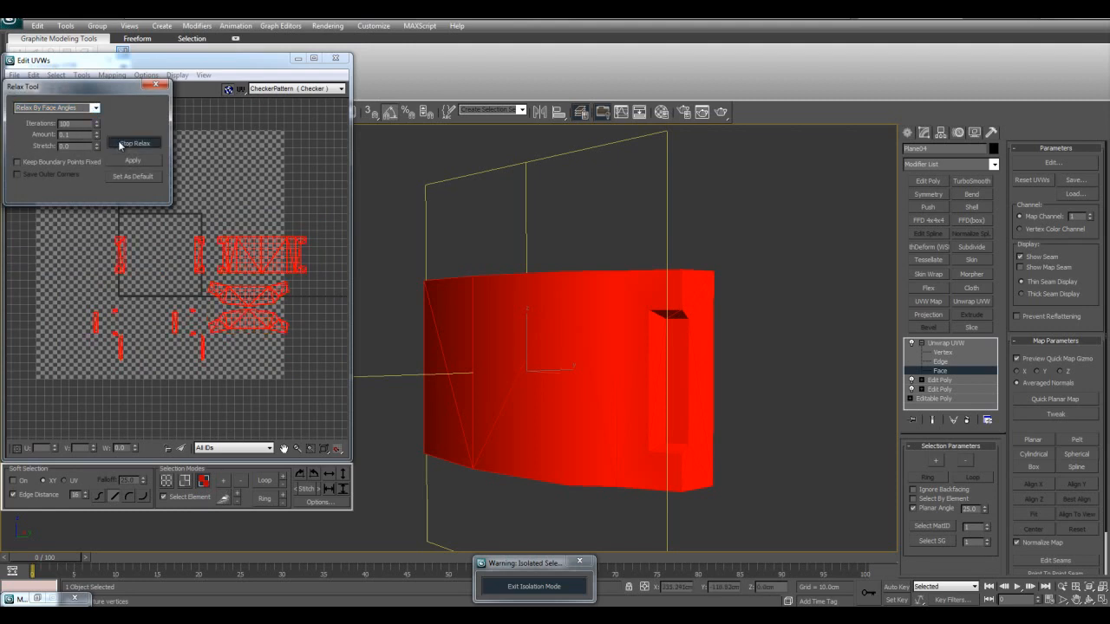
pyautogui.click(118, 142)
pyautogui.moveTo(248, 199); pyautogui.dragTo(251, 165, button='middle')
pyautogui.scroll(2, 251, 165)
pyautogui.click(250, 165)
pyautogui.click(155, 85)
# - Check the plate's UV shells for inverted and overlapping faces
pyautogui.click(55, 74)
pyautogui.click(59, 170)
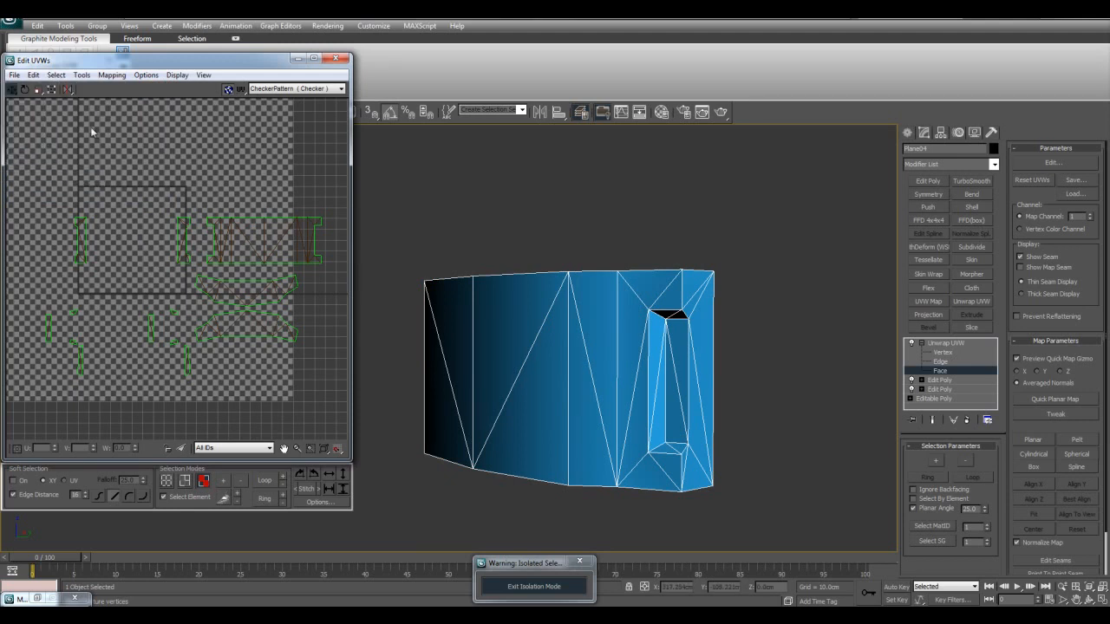
pyautogui.click(55, 77)
pyautogui.click(72, 170)
pyautogui.moveTo(754, 334); pyautogui.dragTo(606, 301, button='middle')
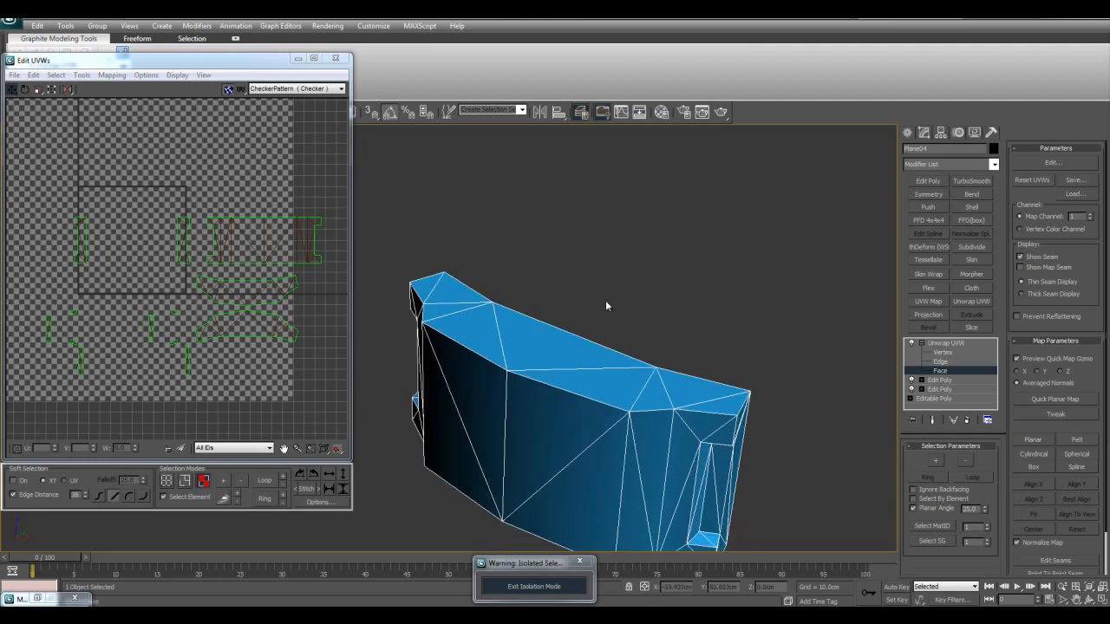
pyautogui.click(59, 76)
pyautogui.click(68, 180)
pyautogui.moveTo(178, 260); pyautogui.dragTo(137, 208, button='middle')
pyautogui.keyDown('alt'); pyautogui.moveTo(682, 327); pyautogui.dragTo(564, 269, button='middle'); pyautogui.keyUp('alt')
# - Close the UV editor, collapse the plate's stack to an editable poly and exit isolation mode
pyautogui.click(335, 58)
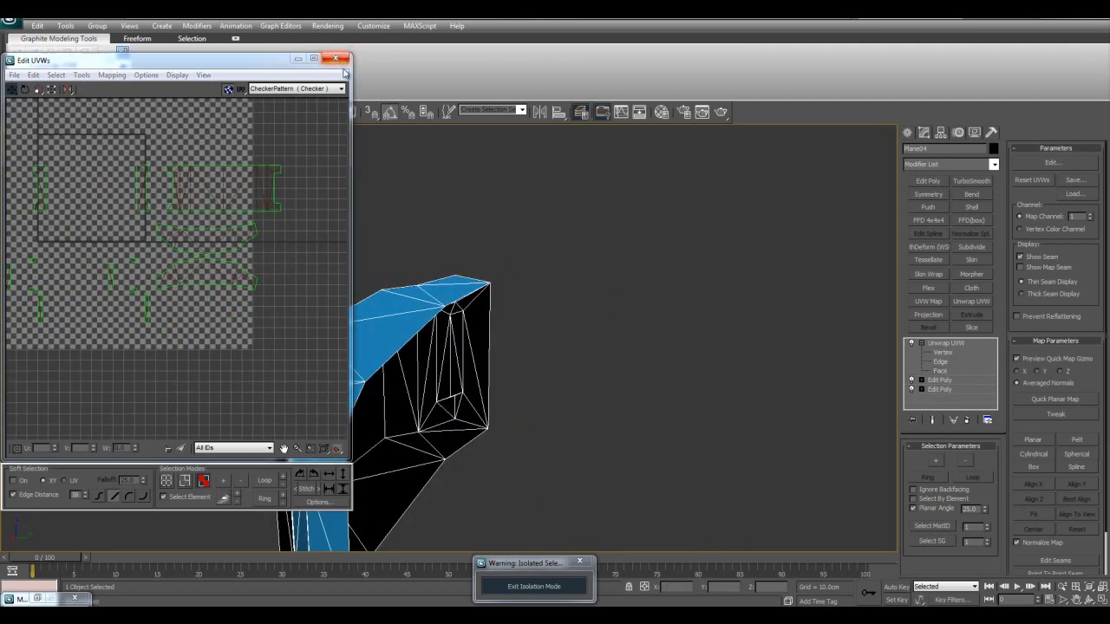
pyautogui.click(966, 343)
pyautogui.rightClick(966, 343)
pyautogui.click(971, 468)
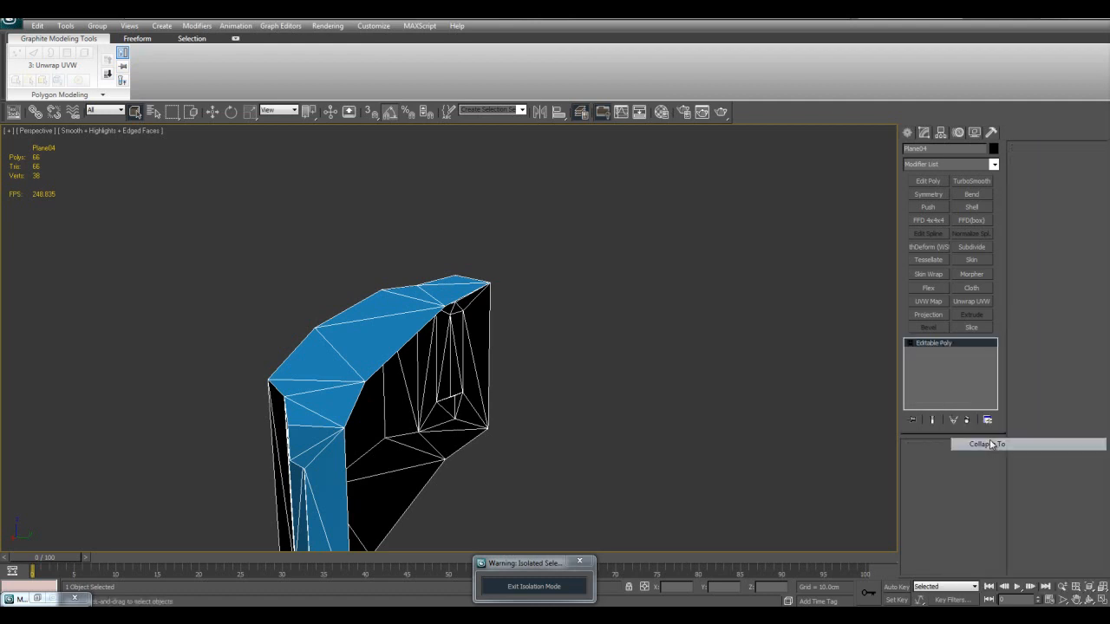
pyautogui.click(546, 586)
# - Assign the checker material to the curved plate, deselect it and inspect the checker pattern on the whole tank
pyautogui.press('z')
pyautogui.press('m')
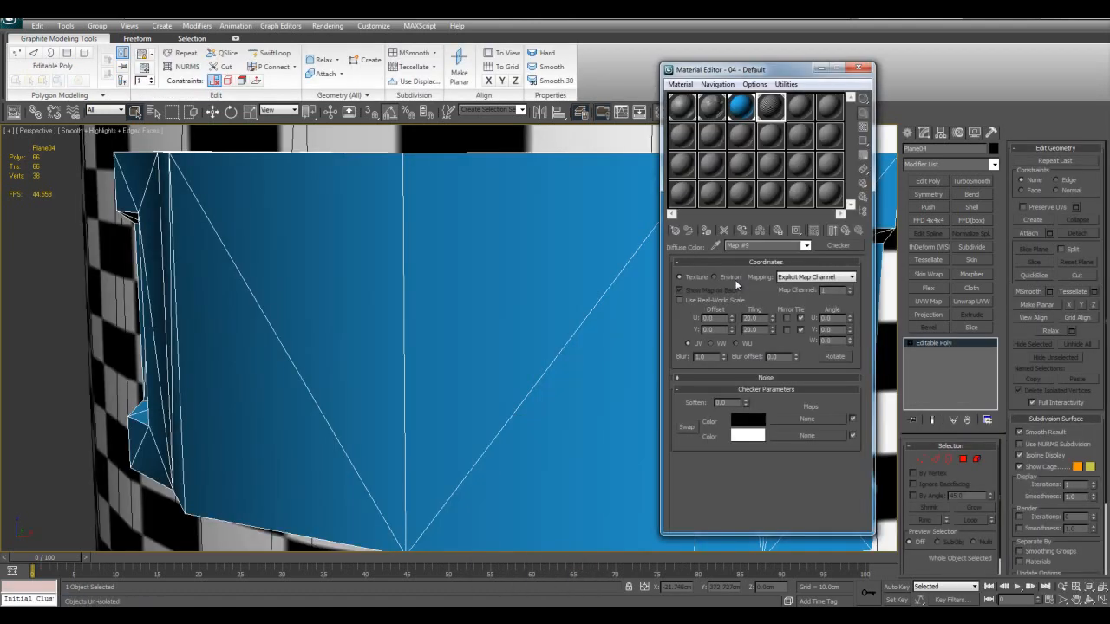
pyautogui.click(707, 229)
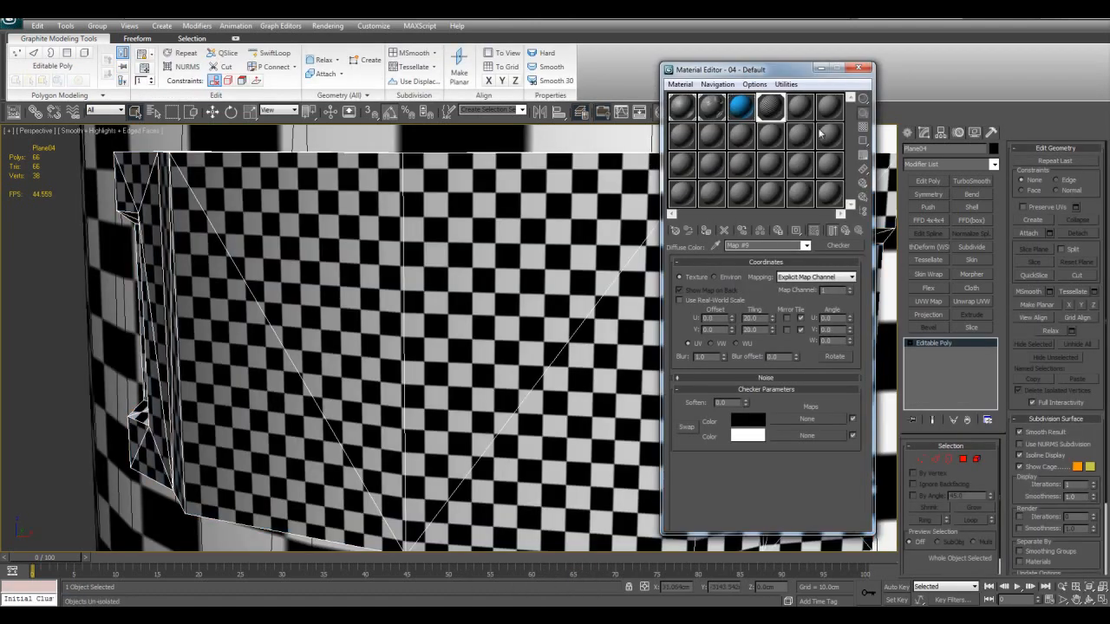
pyautogui.click(820, 68)
pyautogui.scroll(-6, 780, 278)
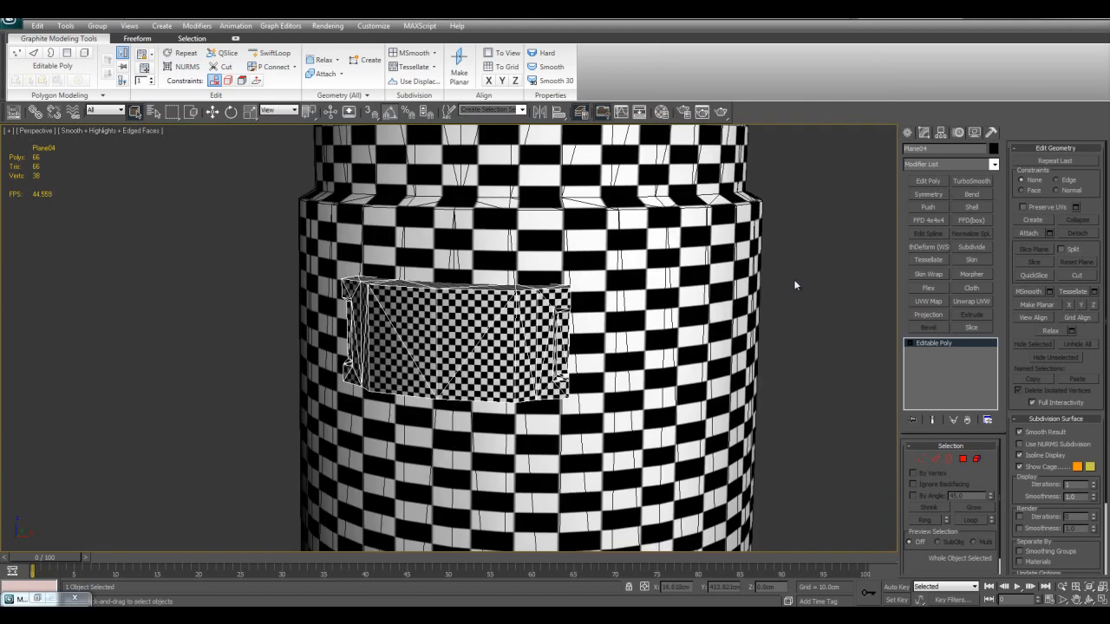
pyautogui.click(789, 289)
pyautogui.scroll(-5, 784, 284)
pyautogui.moveTo(473, 262); pyautogui.dragTo(547, 260, button='middle')
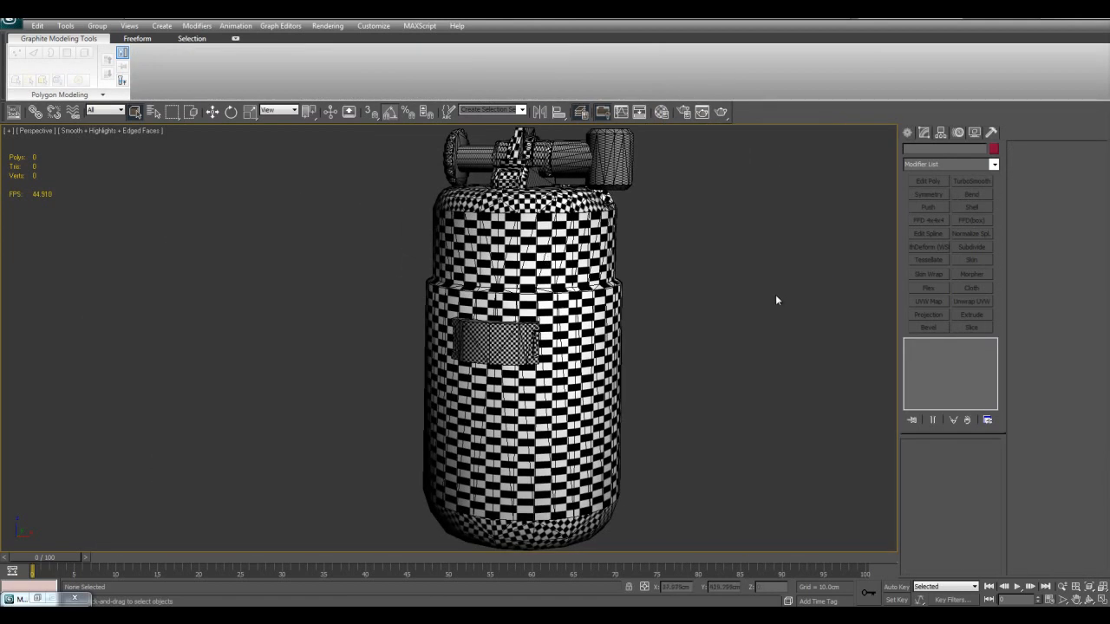
pyautogui.keyDown('alt'); pyautogui.moveTo(790, 291); pyautogui.dragTo(768, 278, button='middle'); pyautogui.keyUp('alt')
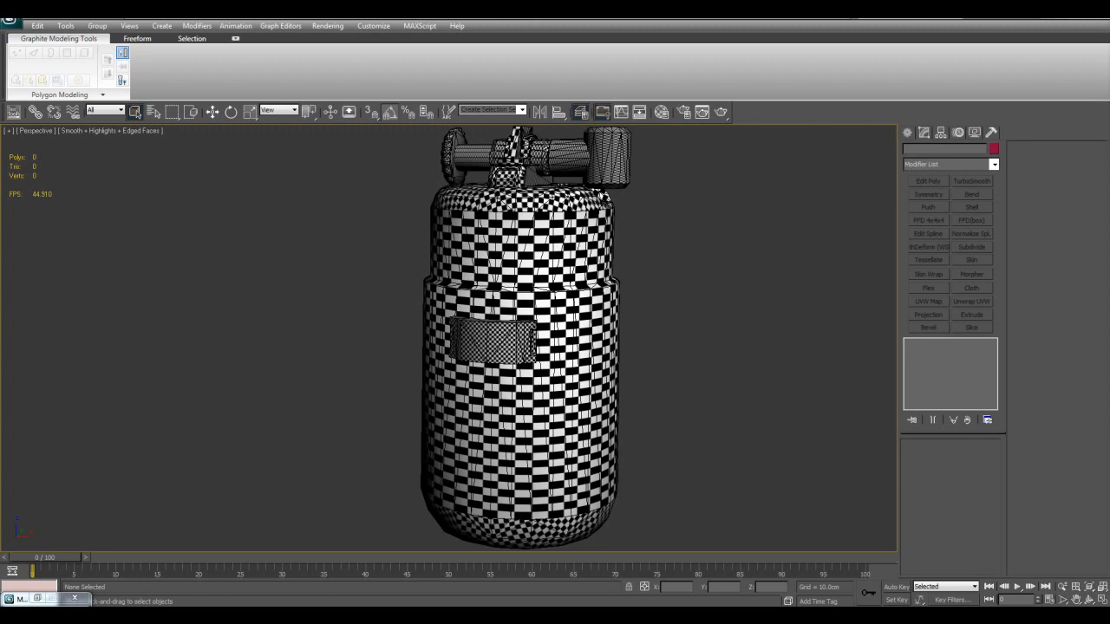